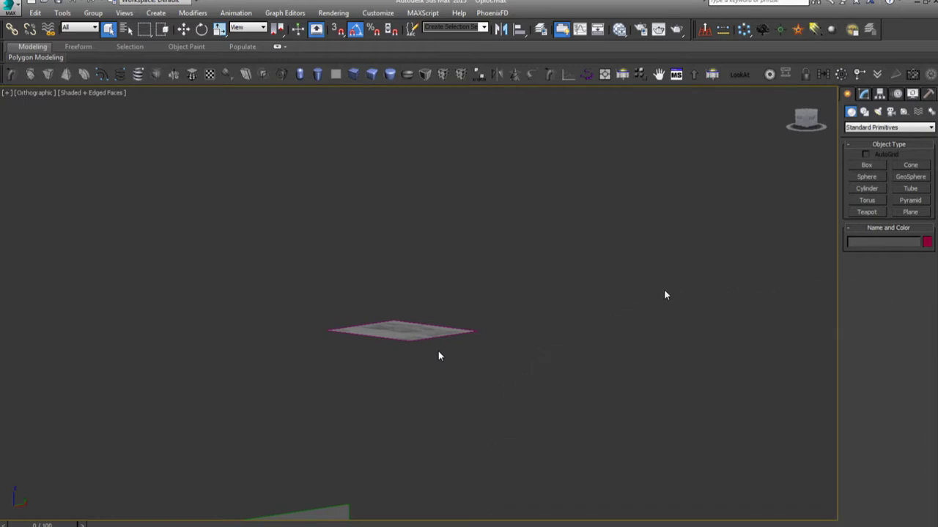
# Step: Orbit and zoom around the tank and its reference planes in the Left and angled views
pyautogui.keyDown('alt'); pyautogui.moveTo(438, 356); pyautogui.dragTo(397, 362, button='middle'); pyautogui.keyUp('alt')
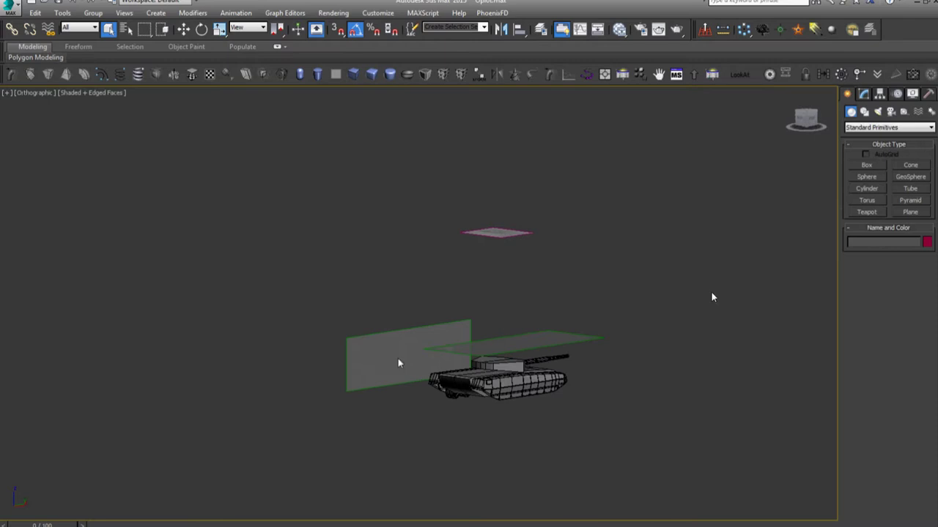
pyautogui.press('l')
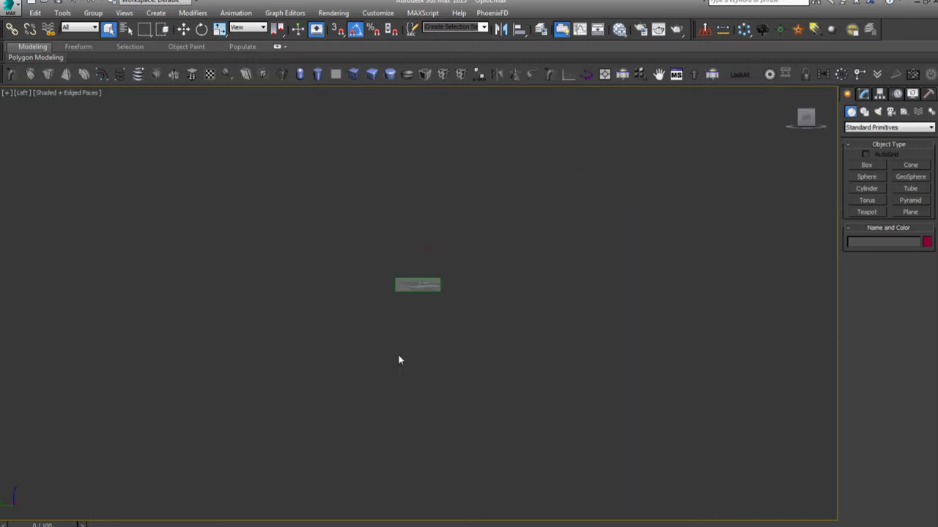
pyautogui.scroll(3, 408, 271)
pyautogui.scroll(3, 412, 230)
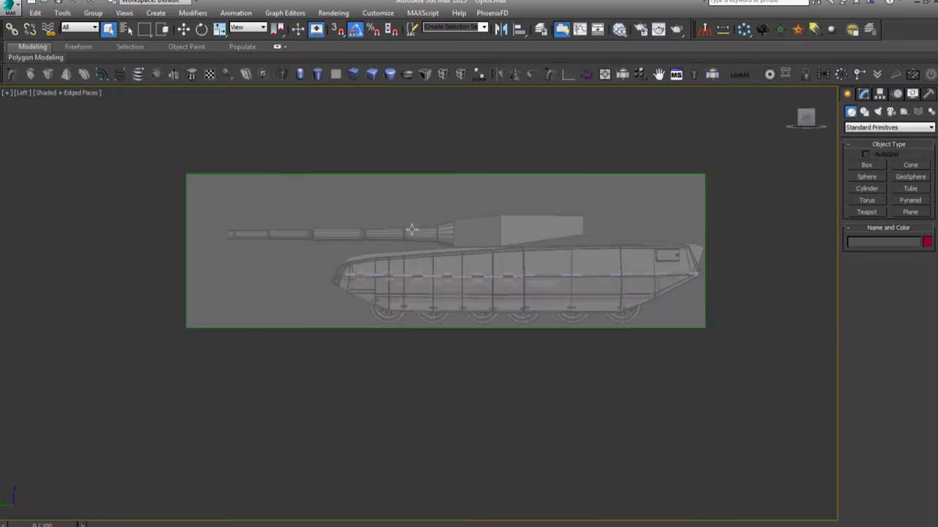
pyautogui.click(466, 232)
pyautogui.moveTo(454, 249)
pyautogui.keyDown('alt'); pyautogui.mouseDown(button='middle')
pyautogui.moveTo(549, 316)
pyautogui.moveTo(631, 335)
pyautogui.mouseUp(button='middle'); pyautogui.keyUp('alt')
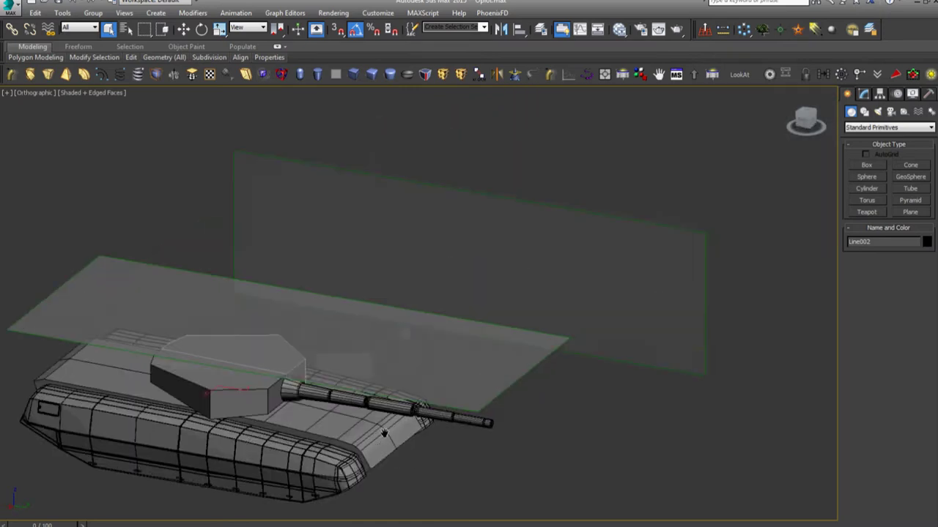
pyautogui.click(632, 335)
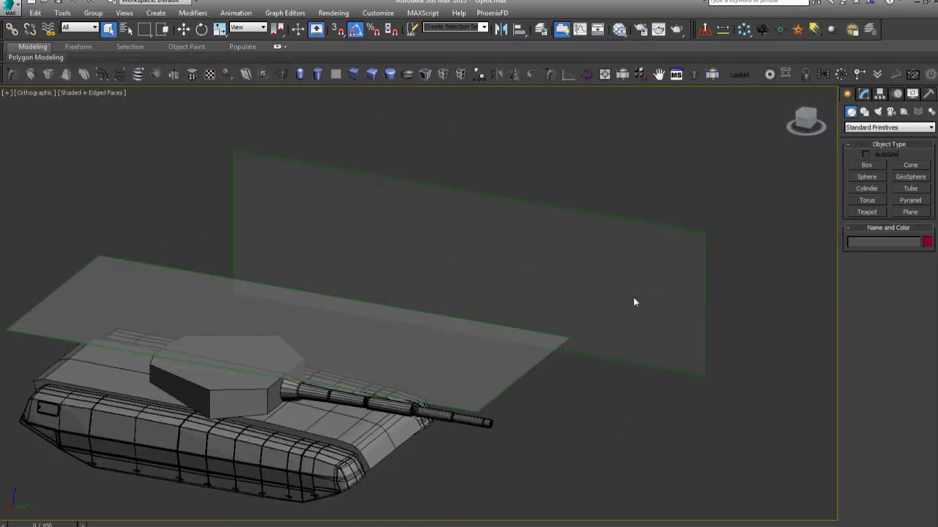
# Step: Unfreeze all objects and layers, then select the vertical blueprint plane
pyautogui.rightClick(636, 299)
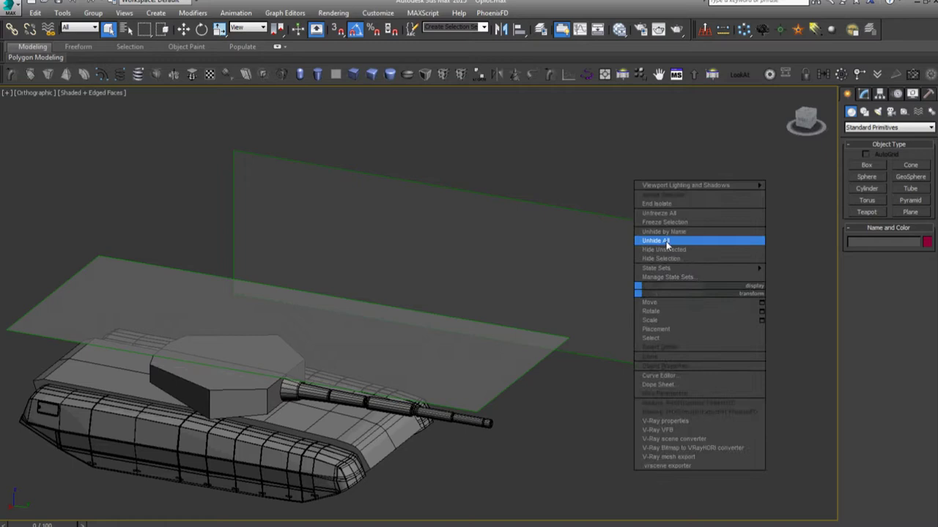
pyautogui.click(669, 213)
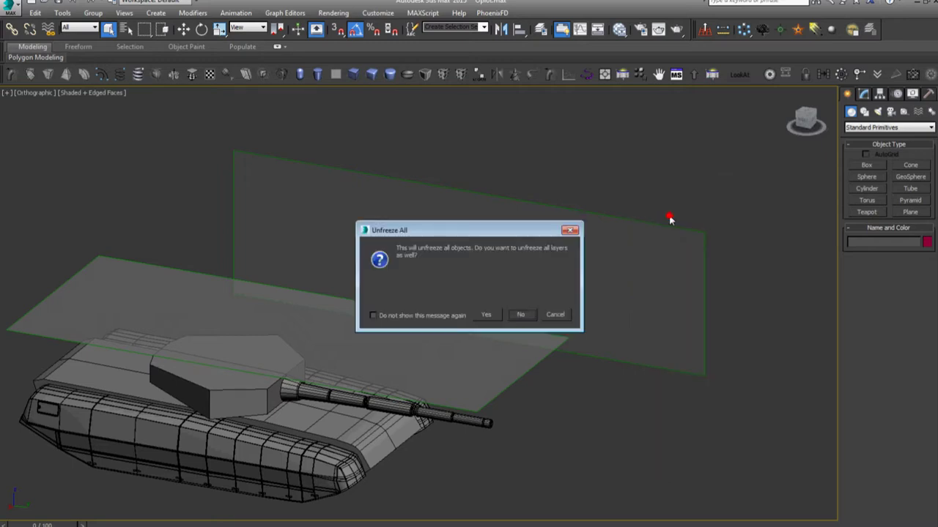
pyautogui.click(489, 315)
pyautogui.click(597, 304)
# Step: Pick Material #45 in the Slate Material Editor, then close it
pyautogui.press('m')
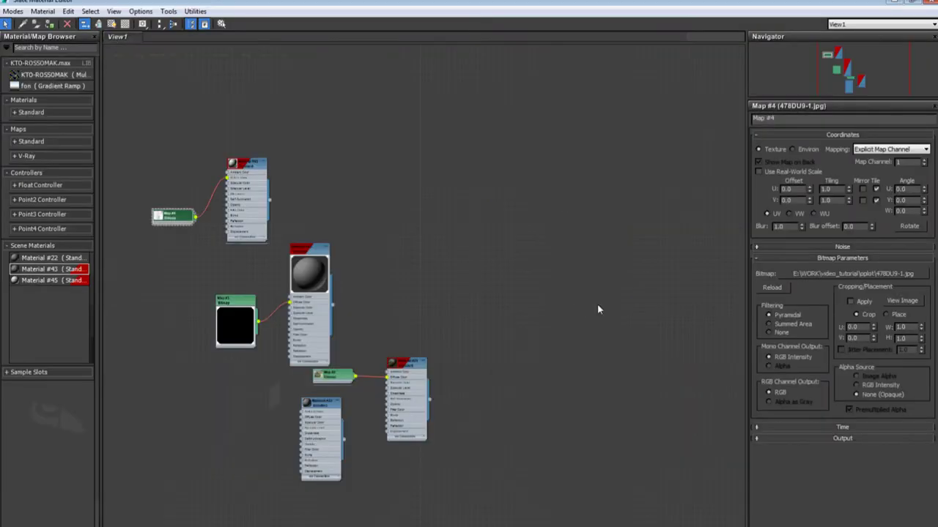
pyautogui.click(224, 166)
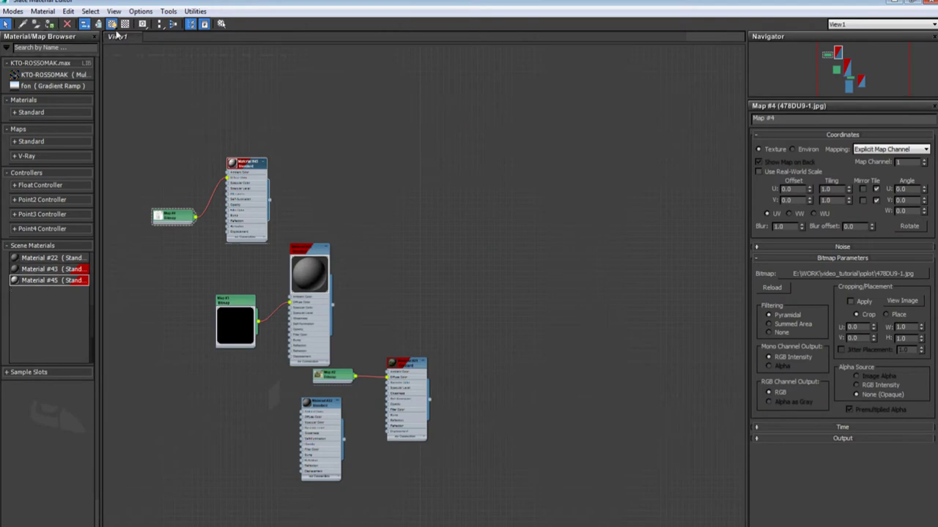
pyautogui.click(889, 3)
# Step: Assign the blueprint material to the horizontal reference plane
pyautogui.rightClick(732, 154)
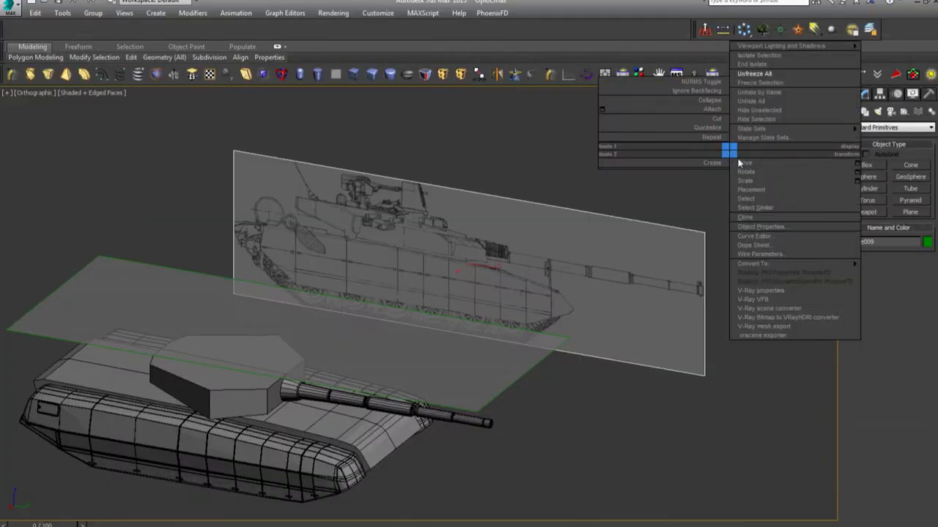
pyautogui.click(493, 370)
pyautogui.moveTo(492, 370); pyautogui.dragTo(581, 359, button='middle')
pyautogui.press('m')
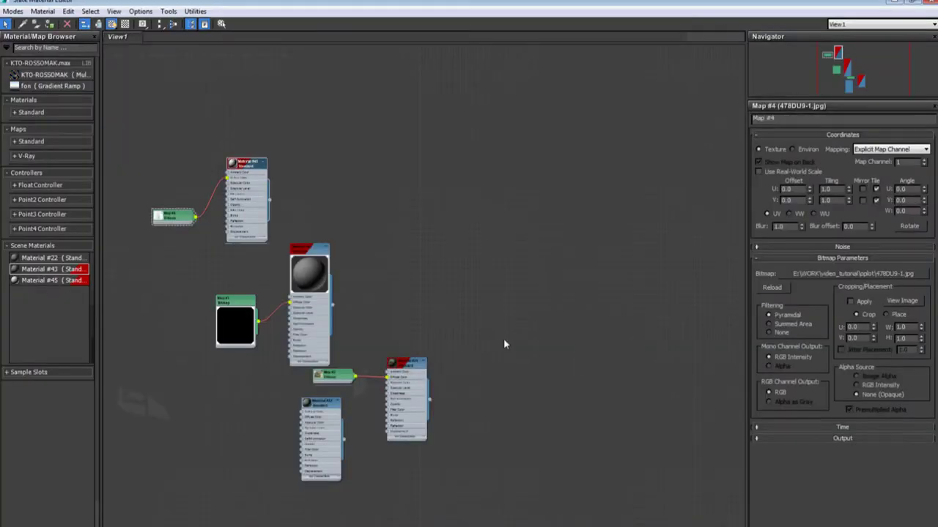
pyautogui.click(50, 24)
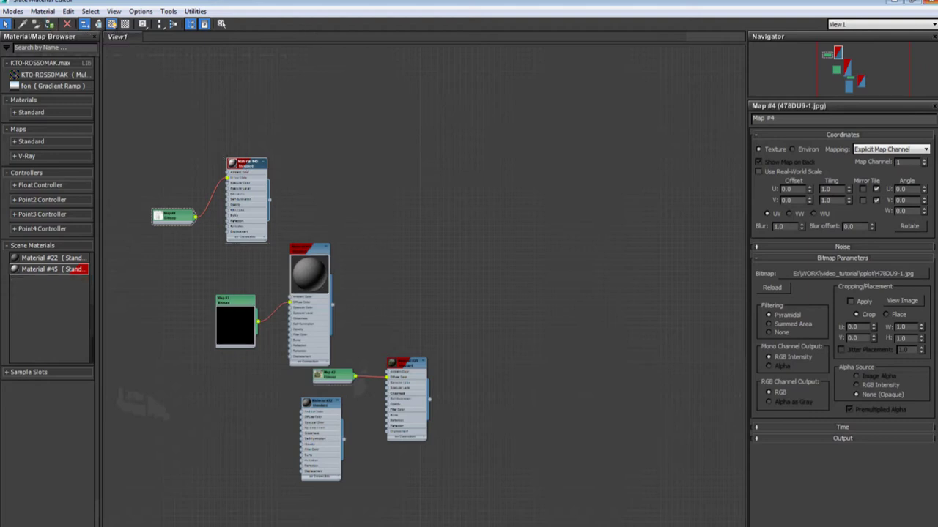
pyautogui.click(930, 1)
pyautogui.rightClick(587, 287)
pyautogui.click(595, 304)
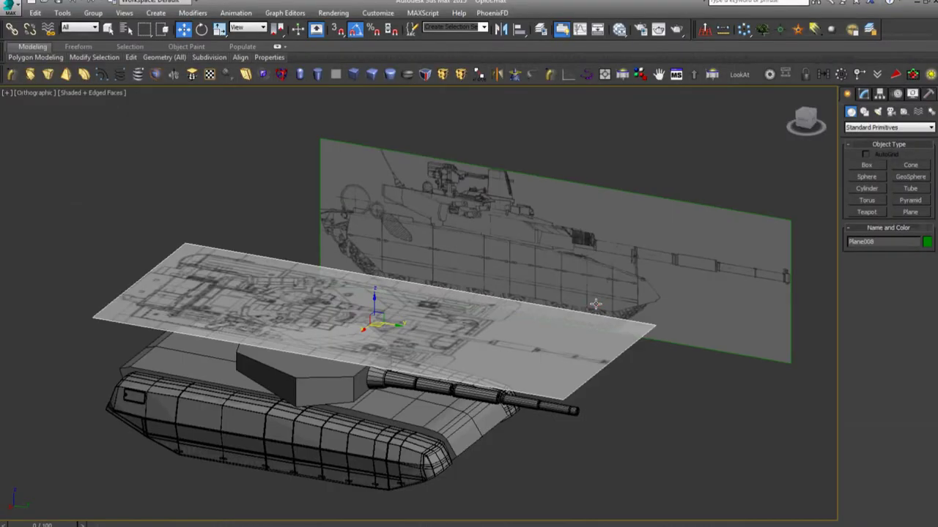
# Step: Move the small reference plane off toward the upper right
pyautogui.press('t')
pyautogui.press('z')
pyautogui.keyDown('alt'); pyautogui.moveTo(529, 373); pyautogui.dragTo(433, 341, button='middle'); pyautogui.keyUp('alt')
pyautogui.click(377, 196)
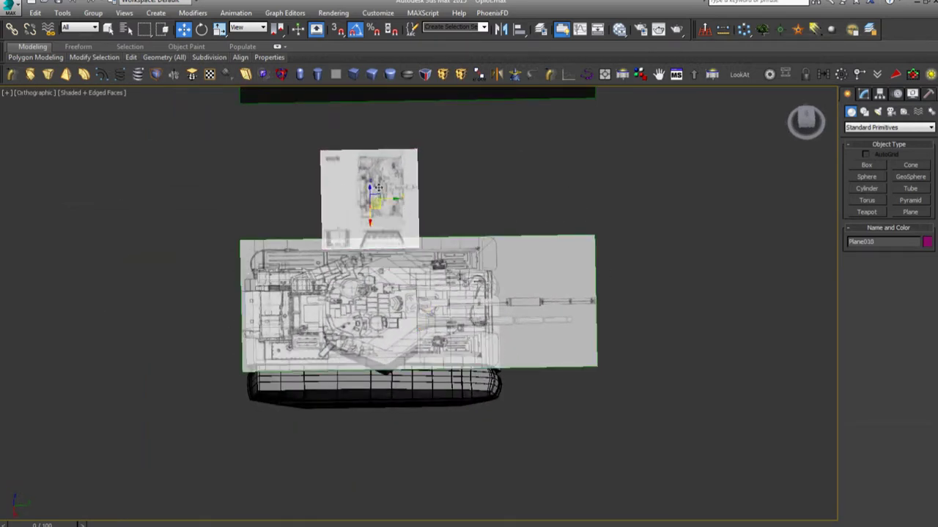
pyautogui.scroll(5, 380, 192)
pyautogui.scroll(-8, 425, 213)
pyautogui.keyDown('alt'); pyautogui.moveTo(425, 212); pyautogui.dragTo(358, 239, button='middle'); pyautogui.keyUp('alt')
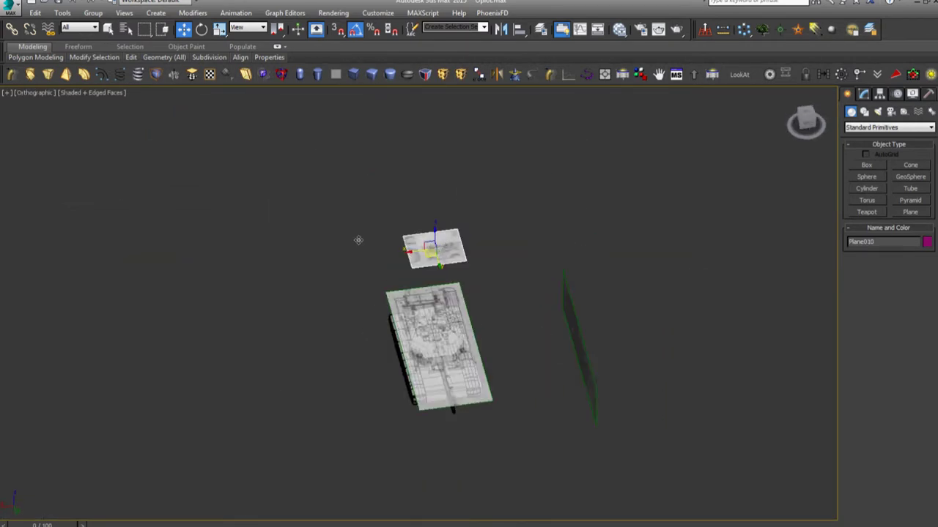
pyautogui.moveTo(409, 249); pyautogui.dragTo(748, 205)
pyautogui.click(494, 254)
# Step: Frame the top blueprint plane in Top view and inspect its details
pyautogui.click(463, 392)
pyautogui.press('t')
pyautogui.press('z')
pyautogui.scroll(-3, 436, 273)
pyautogui.scroll(5, 434, 271)
pyautogui.scroll(1, 430, 300)
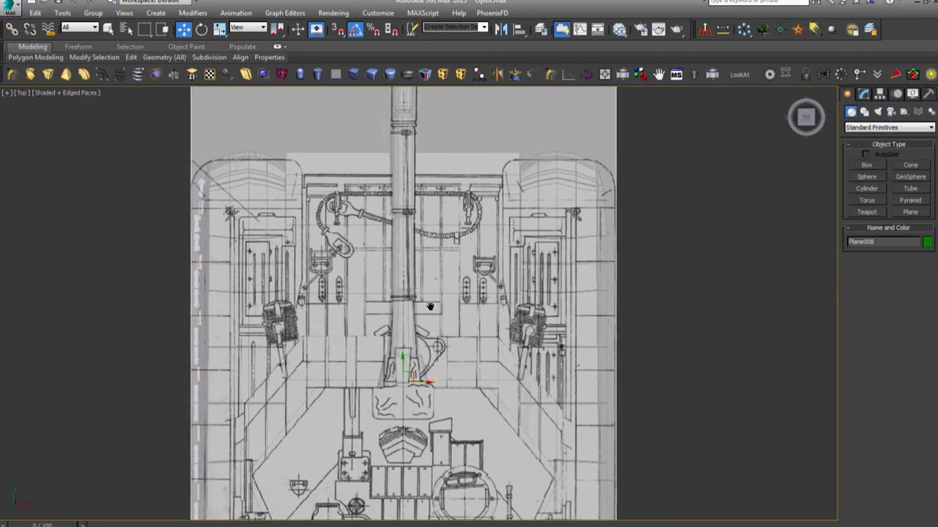
pyautogui.scroll(5, 267, 224)
pyautogui.scroll(-3, 273, 235)
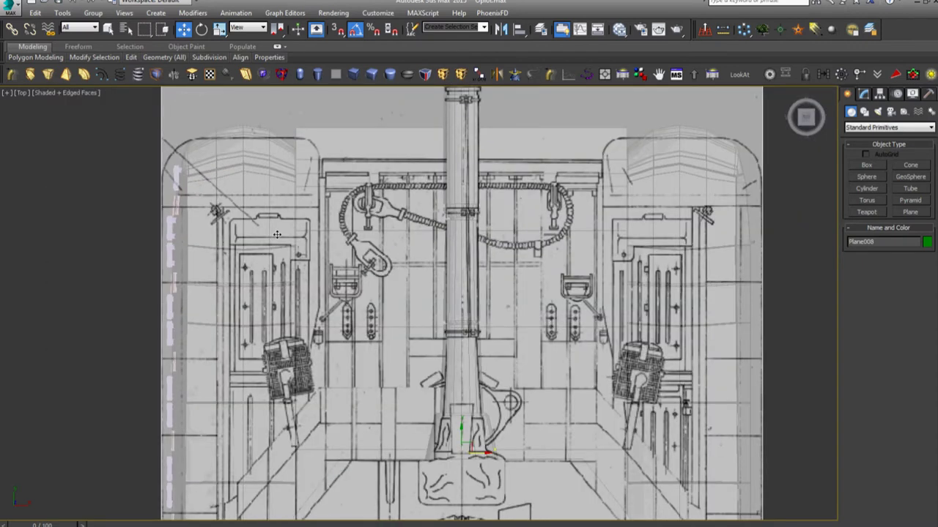
pyautogui.scroll(-3, 277, 235)
pyautogui.moveTo(331, 327); pyautogui.dragTo(384, 195, button='middle')
pyautogui.moveTo(446, 332)
pyautogui.mouseDown(button='middle')
pyautogui.moveTo(441, 288)
pyautogui.moveTo(466, 211)
pyautogui.mouseUp(button='middle')
pyautogui.scroll(4, 549, 421)
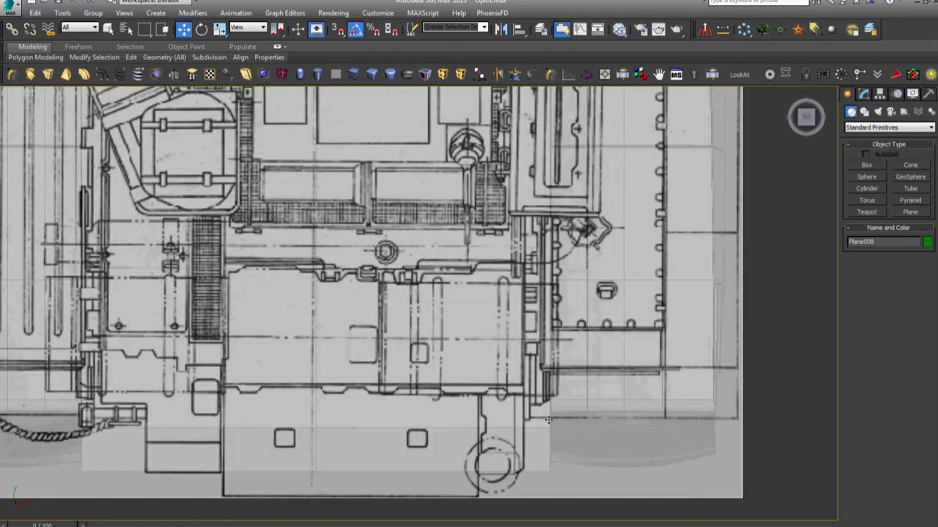
pyautogui.scroll(1, 557, 429)
pyautogui.scroll(-5, 557, 429)
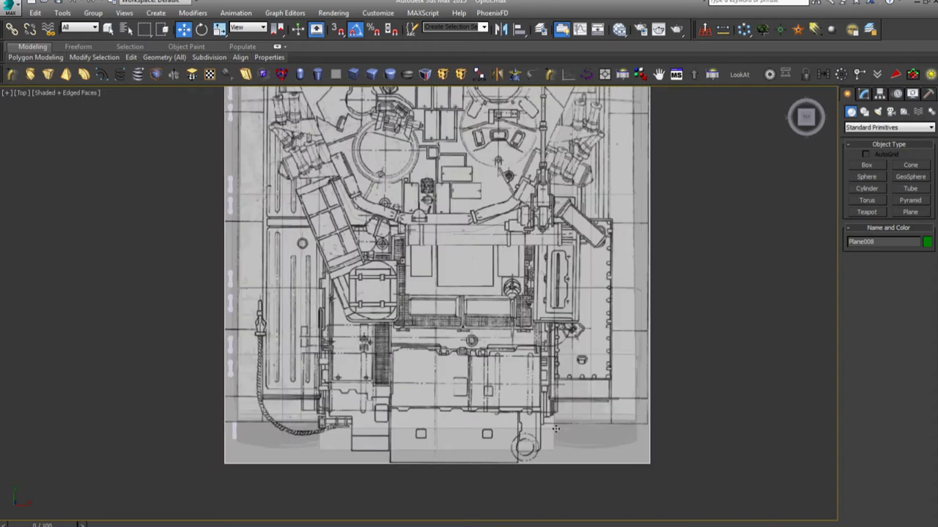
# Step: Apply a two-viewport layout in Viewport Configuration: Top left, Front right
pyautogui.press('z')
pyautogui.click(6, 93)
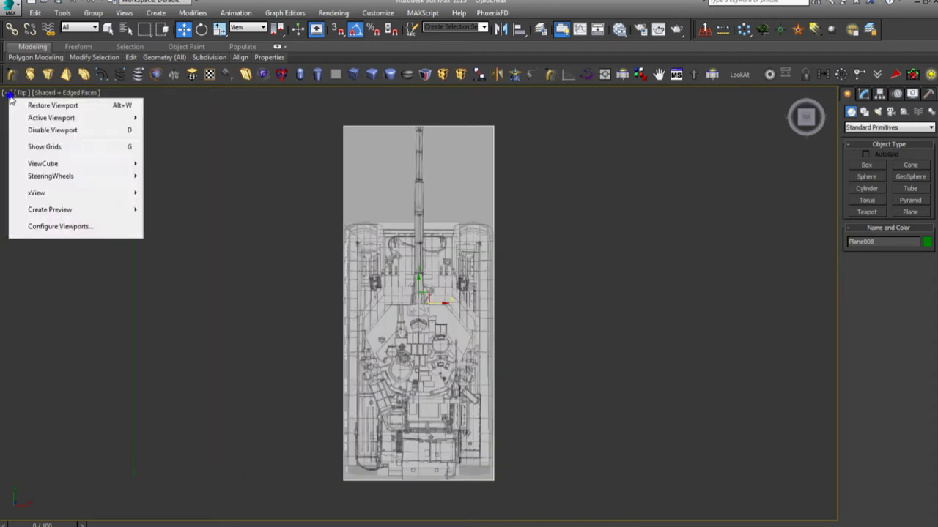
pyautogui.click(64, 225)
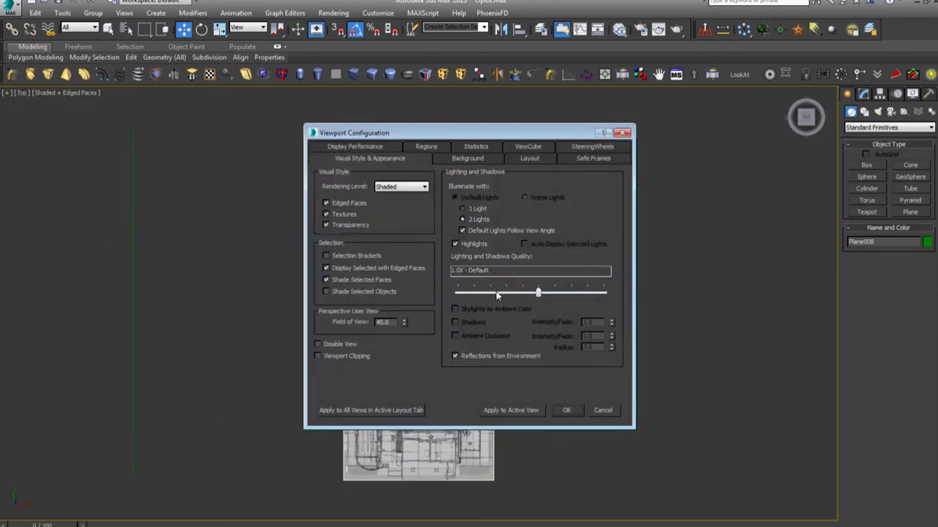
pyautogui.click(466, 159)
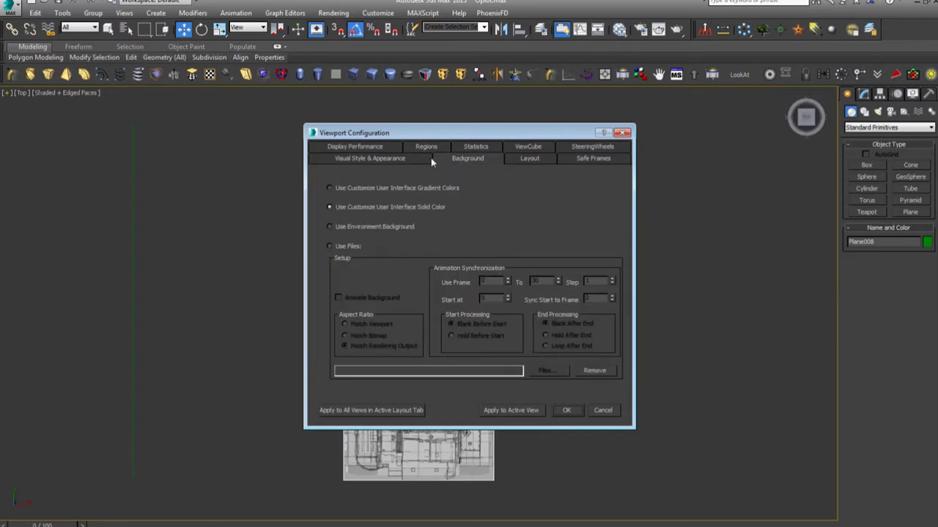
pyautogui.click(520, 160)
pyautogui.click(580, 160)
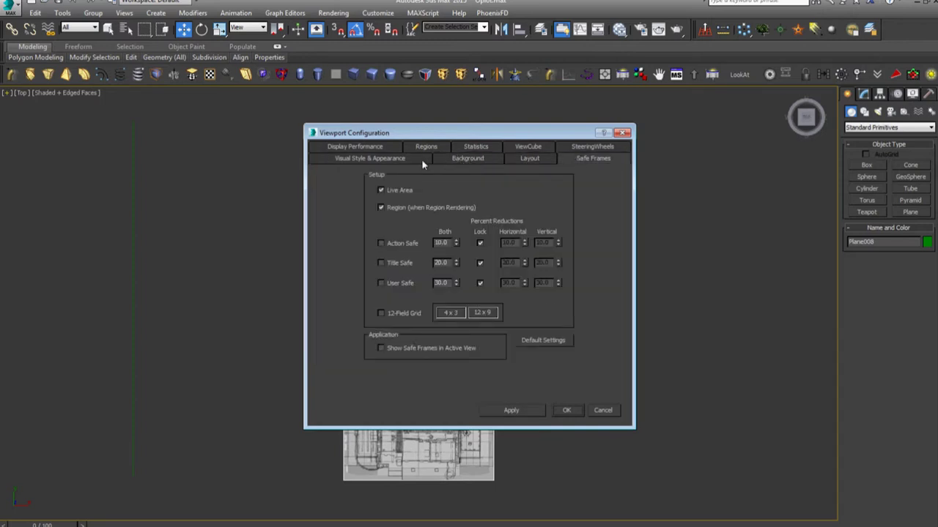
pyautogui.click(380, 159)
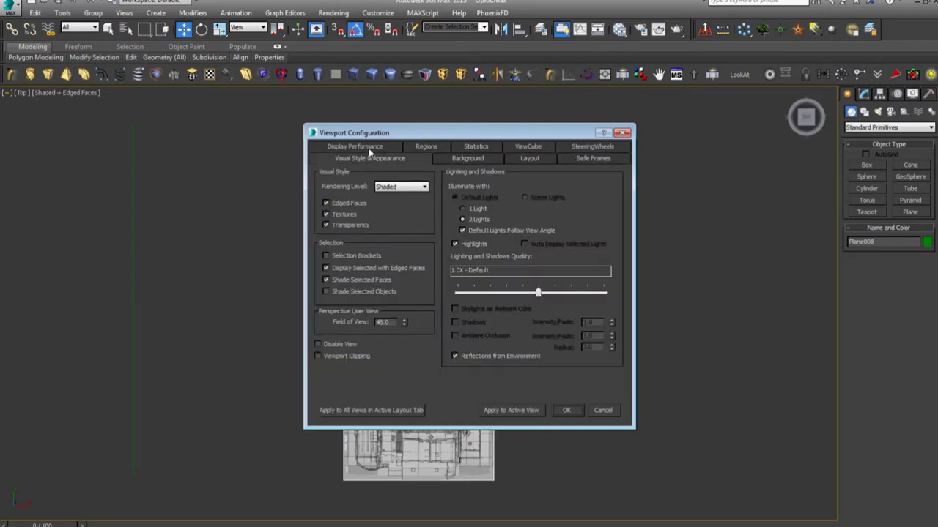
pyautogui.click(369, 148)
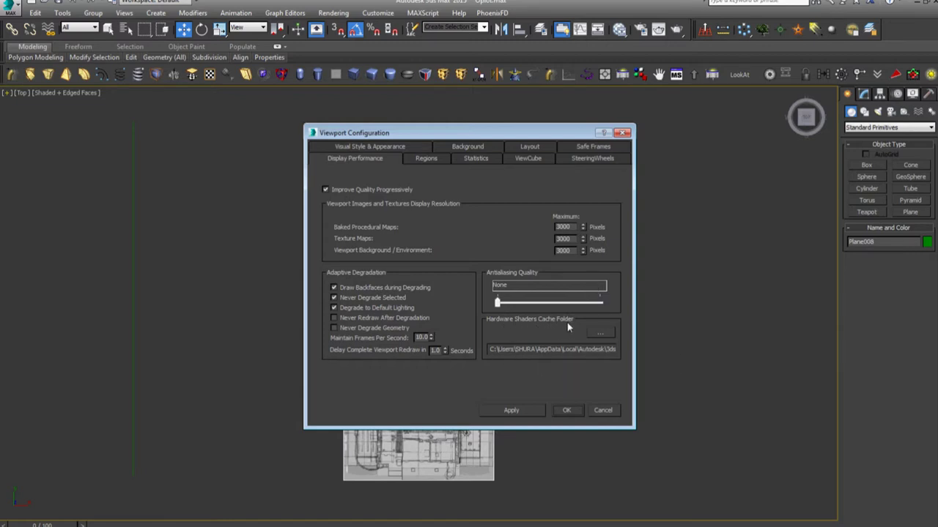
pyautogui.click(511, 411)
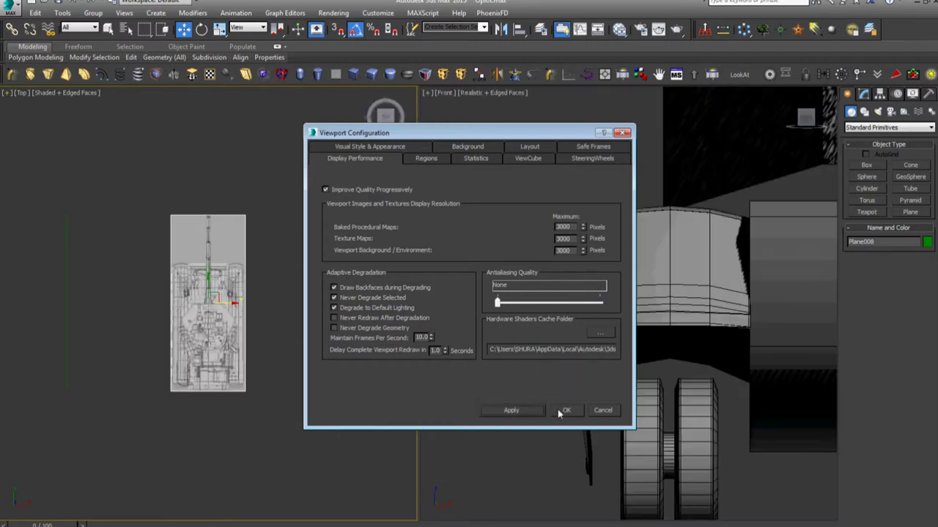
pyautogui.click(567, 410)
# Step: Maximize the Front viewport with Alt+W and set it to plain Shaded
pyautogui.click(520, 368)
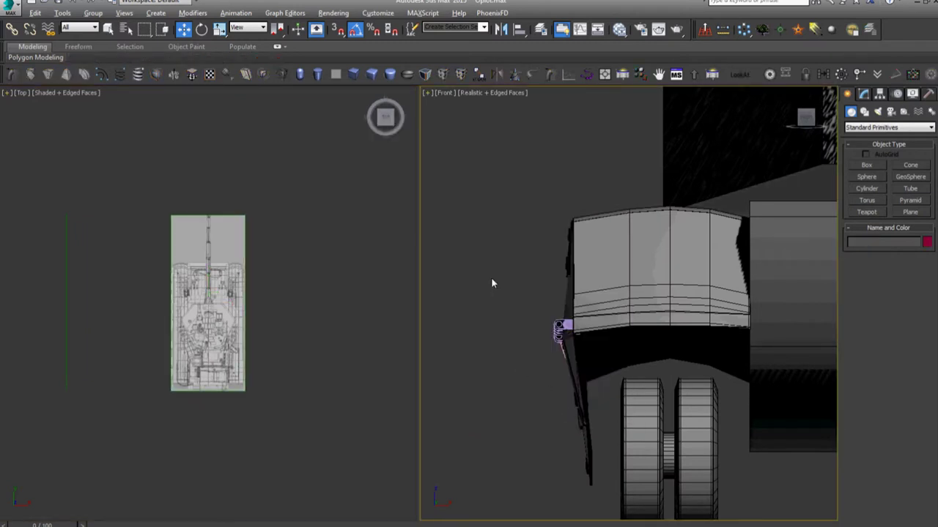
pyautogui.hotkey('alt', 'w')
pyautogui.click(92, 93)
pyautogui.click(115, 120)
pyautogui.scroll(-5, 289, 293)
pyautogui.scroll(-2, 290, 296)
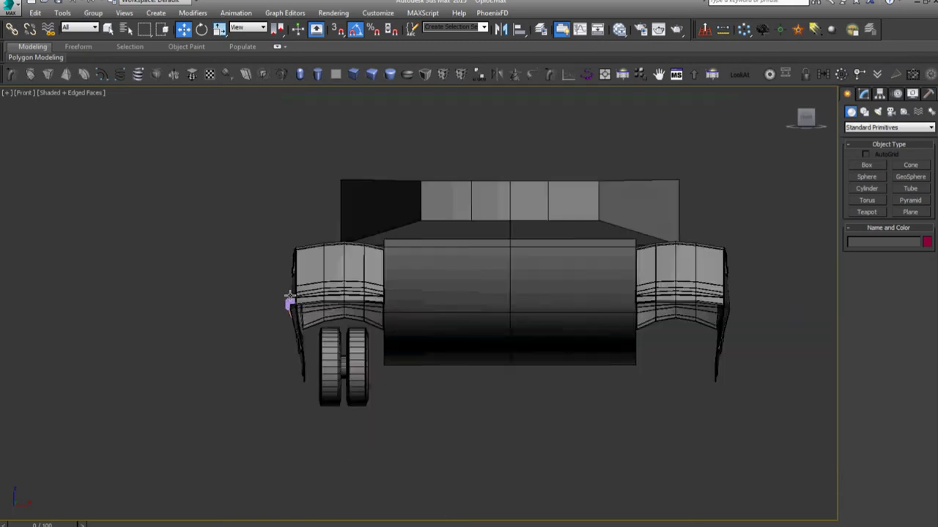
pyautogui.keyDown('alt'); pyautogui.moveTo(289, 301); pyautogui.dragTo(373, 323, button='middle'); pyautogui.keyUp('alt')
# Step: Select the side blueprint plane and inspect the tank in the Left view
pyautogui.click(392, 375)
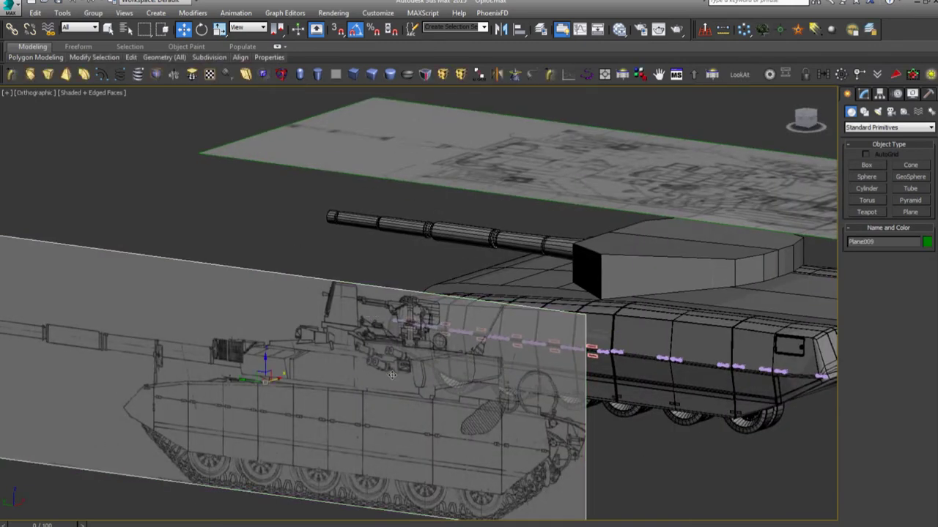
pyautogui.press('l')
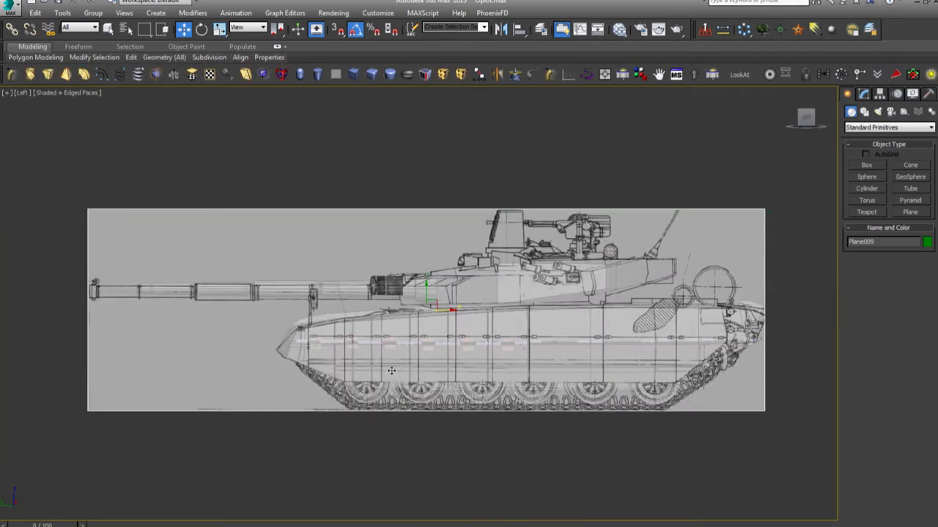
pyautogui.moveTo(552, 350); pyautogui.dragTo(446, 337, button='middle')
pyautogui.scroll(5, 590, 346)
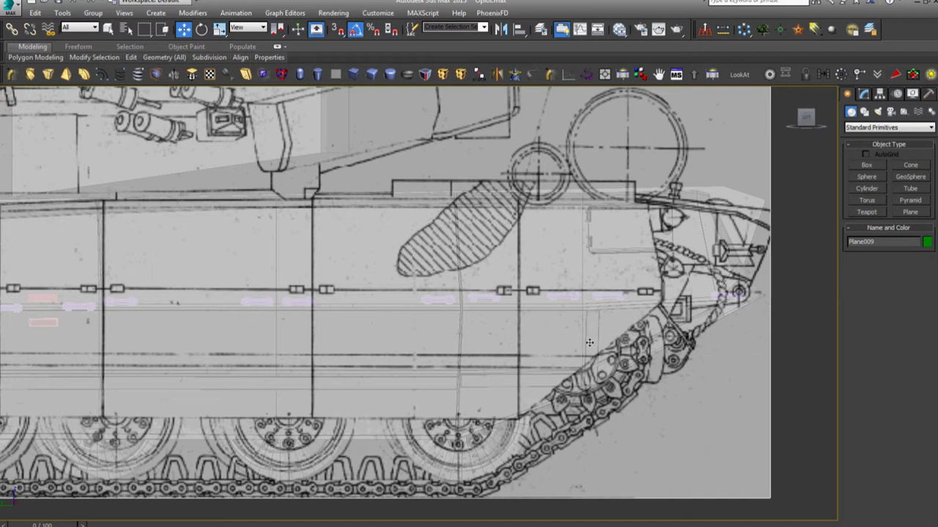
pyautogui.scroll(-5, 646, 288)
pyautogui.moveTo(646, 288); pyautogui.dragTo(590, 341, button='middle')
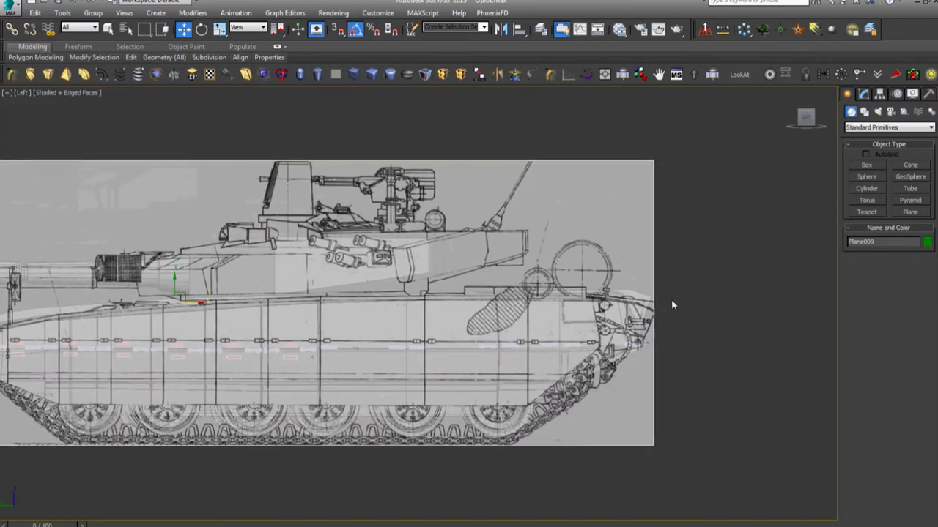
pyautogui.scroll(3, 672, 305)
pyautogui.scroll(2, 634, 315)
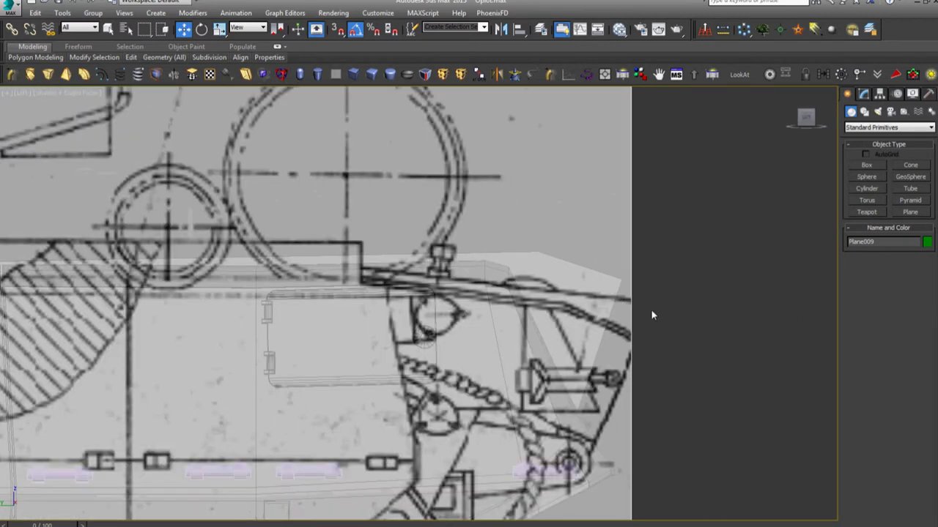
pyautogui.scroll(-3, 597, 304)
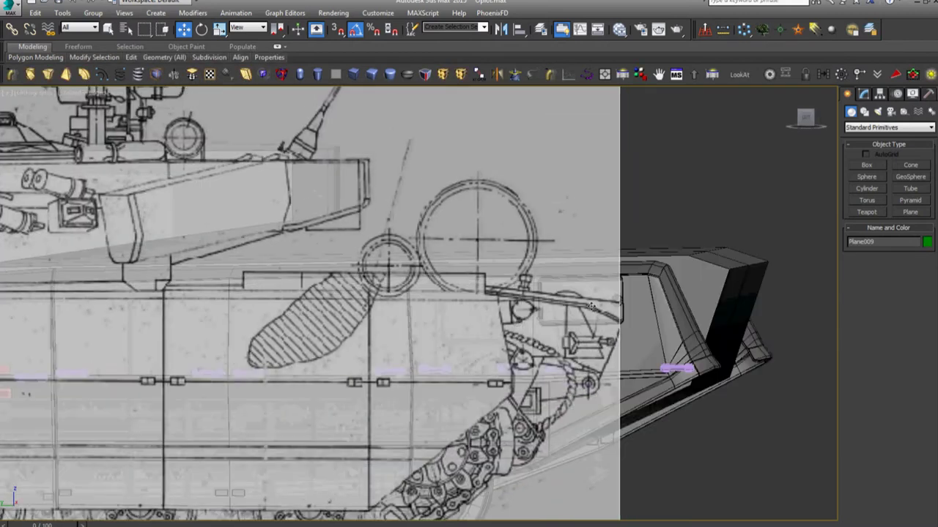
pyautogui.scroll(-2, 592, 306)
pyautogui.moveTo(592, 307)
pyautogui.mouseDown(button='middle')
pyautogui.moveTo(484, 335)
pyautogui.moveTo(428, 315)
pyautogui.moveTo(261, 335)
pyautogui.moveTo(513, 271)
pyautogui.mouseUp(button='middle')
pyautogui.scroll(-5, 528, 318)
pyautogui.scroll(-4, 285, 362)
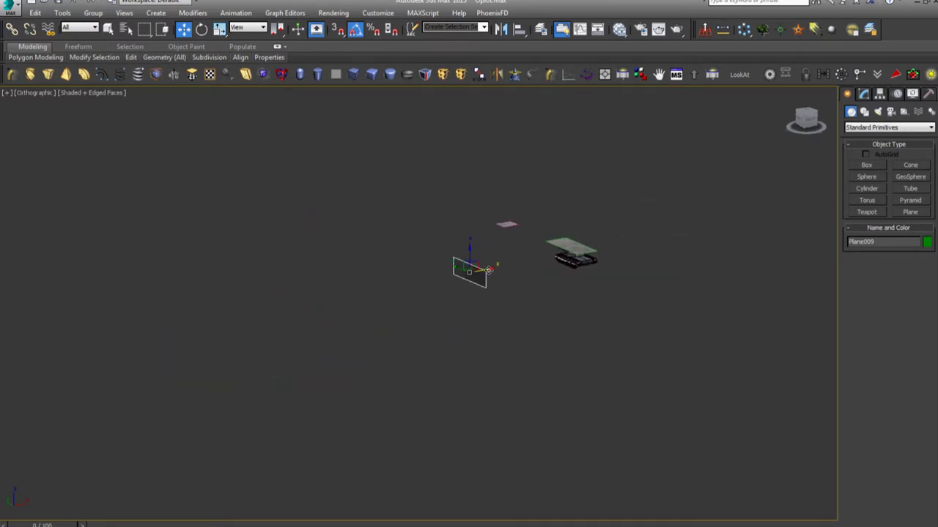
# Step: Move the blueprint plane far above the tank model and deselect it
pyautogui.moveTo(489, 270)
pyautogui.mouseDown()
pyautogui.moveTo(58, 359)
pyautogui.moveTo(580, 271)
pyautogui.moveTo(579, 44)
pyautogui.mouseUp()
pyautogui.scroll(-3, 610, 214)
pyautogui.moveTo(644, 125); pyautogui.dragTo(654, 210, button='middle')
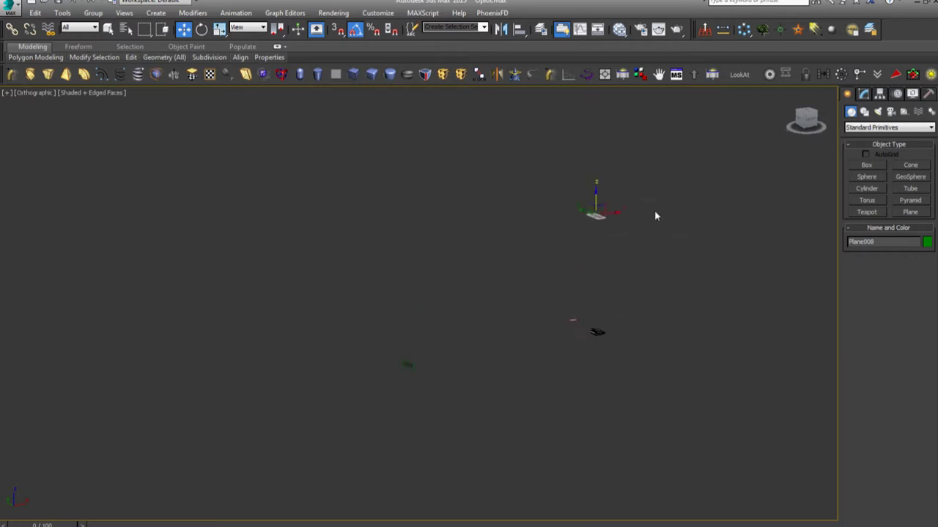
pyautogui.moveTo(599, 204); pyautogui.dragTo(601, 51)
pyautogui.click(640, 182)
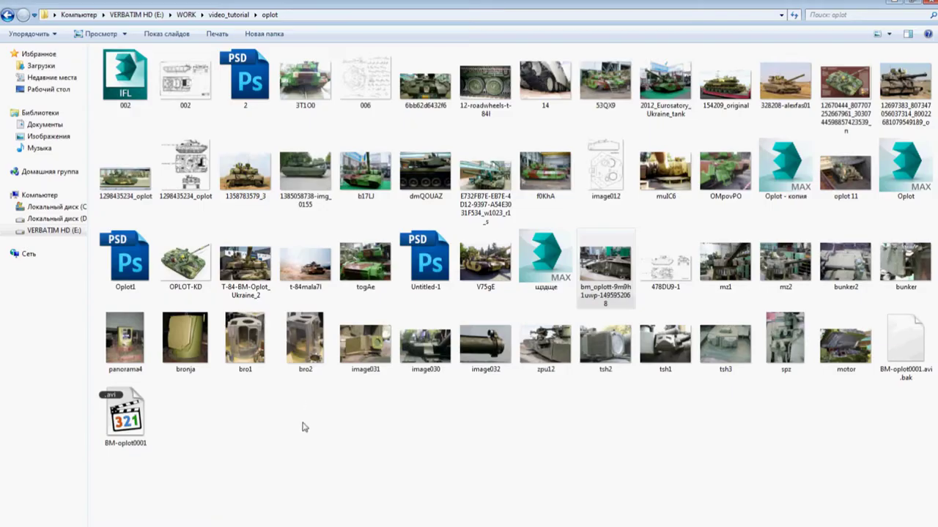
pyautogui.click(304, 427)
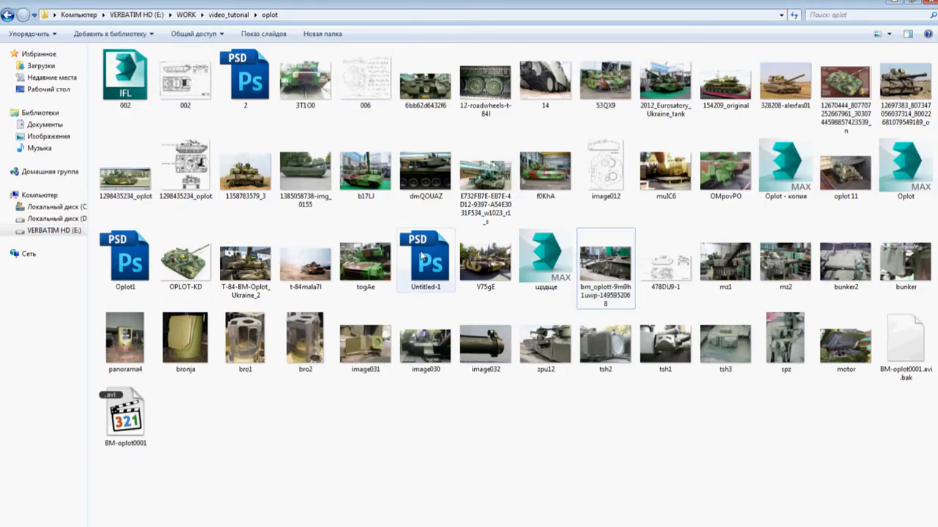
# Step: View the 478DU9-1 drawing in Photo Viewer, zoomed onto its front view
pyautogui.click(666, 277)
pyautogui.doubleClick(665, 277)
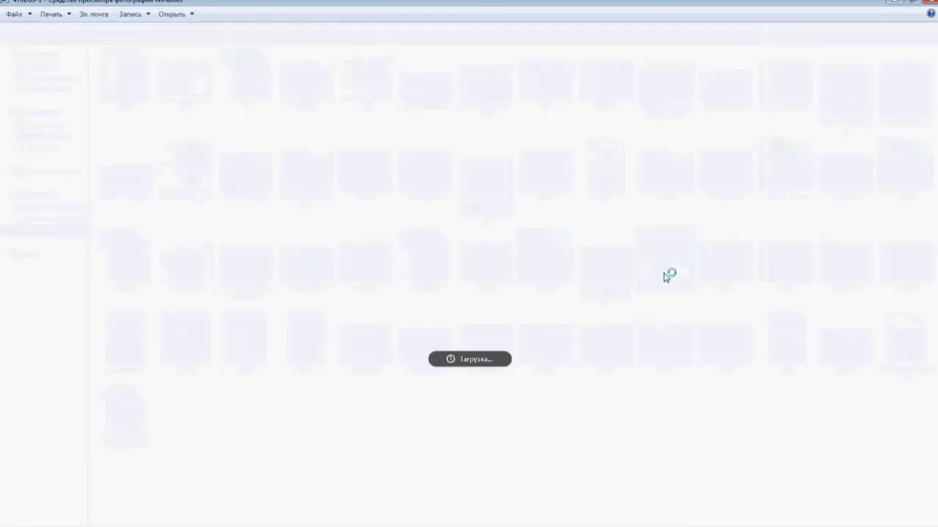
pyautogui.scroll(3, 666, 278)
pyautogui.scroll(1, 692, 258)
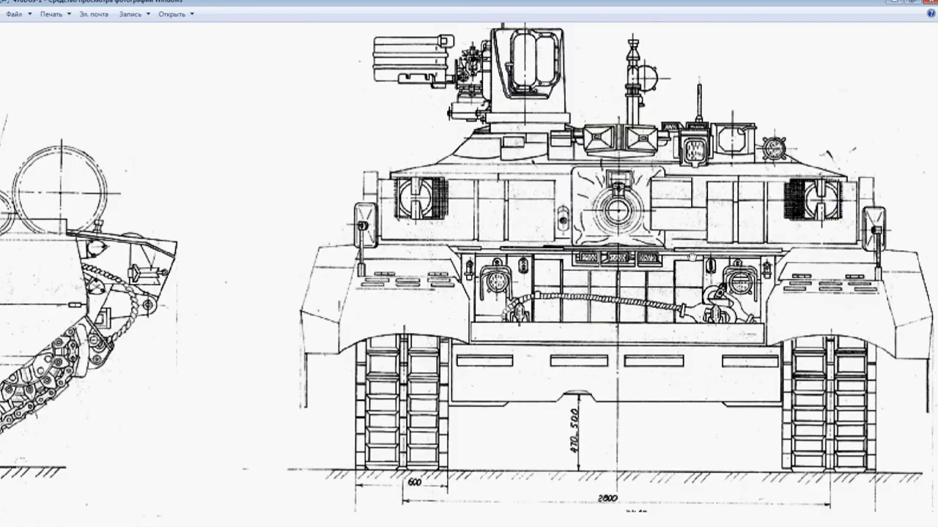
pyautogui.scroll(-1, 688, 258)
pyautogui.scroll(2, 612, 399)
pyautogui.scroll(1, 569, 427)
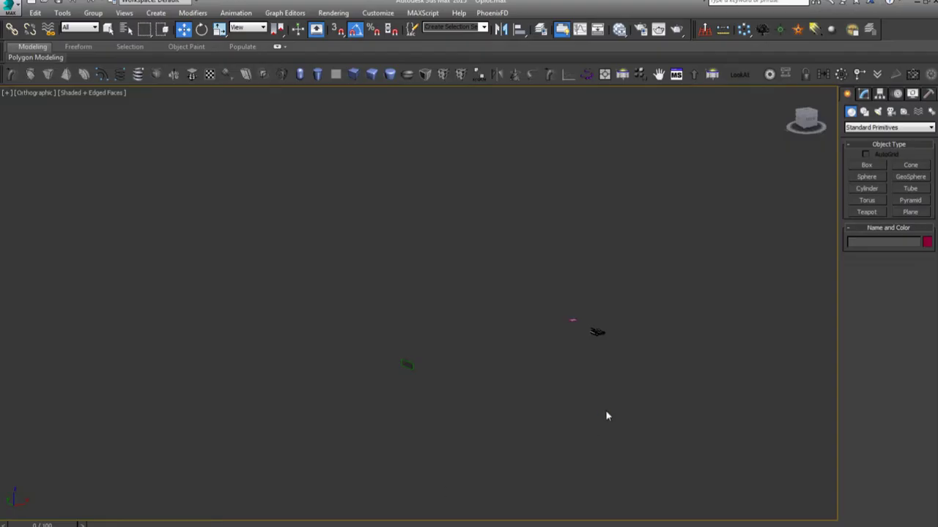
# Step: Give the Front viewport a gradient background
pyautogui.press('f')
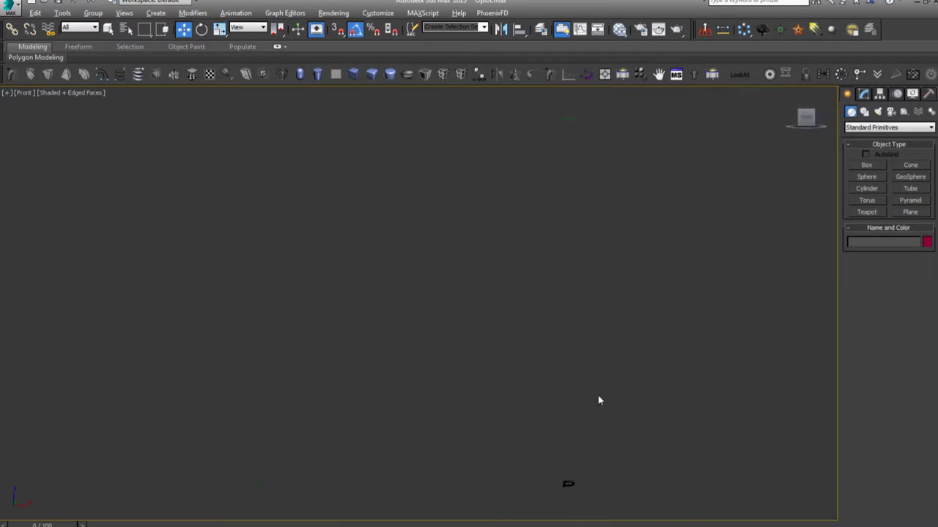
pyautogui.hotkey('alt', 'b')
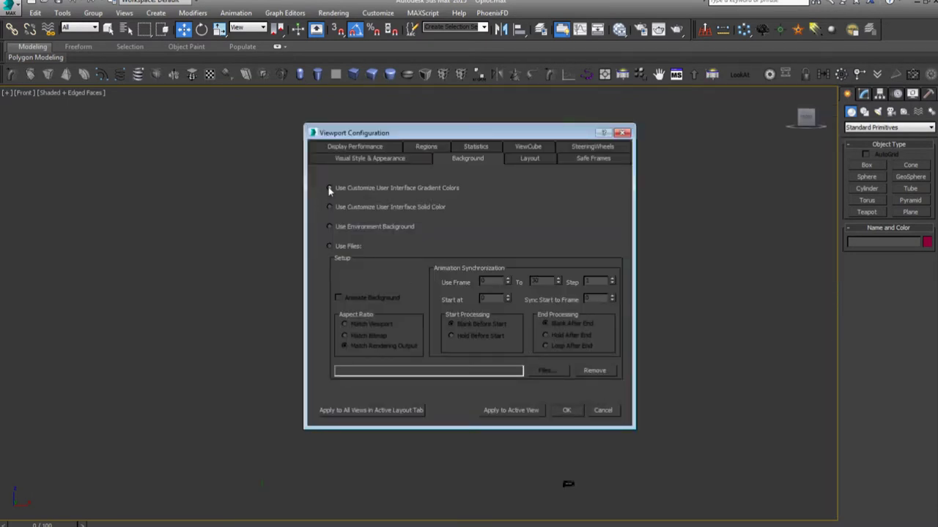
pyautogui.click(510, 412)
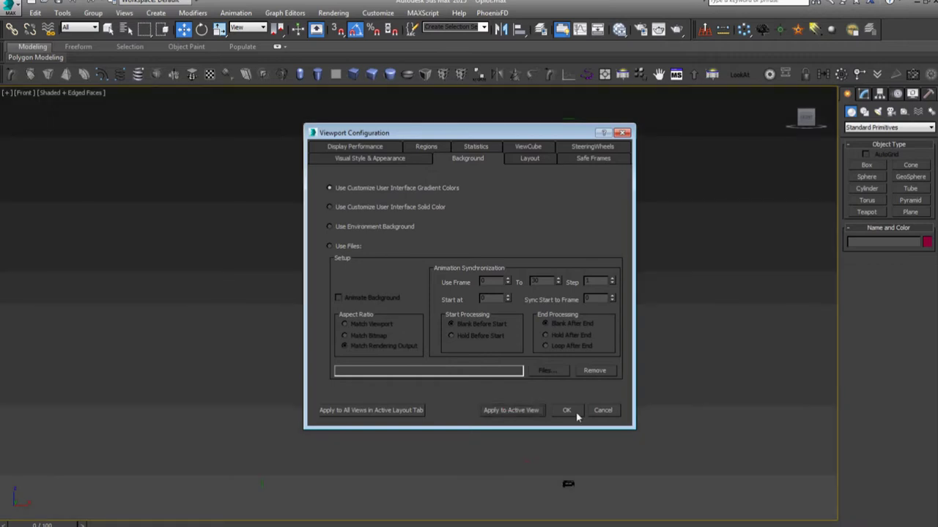
pyautogui.click(576, 415)
# Step: Draw a rectangle shape in the Front view
pyautogui.rightClick(561, 388)
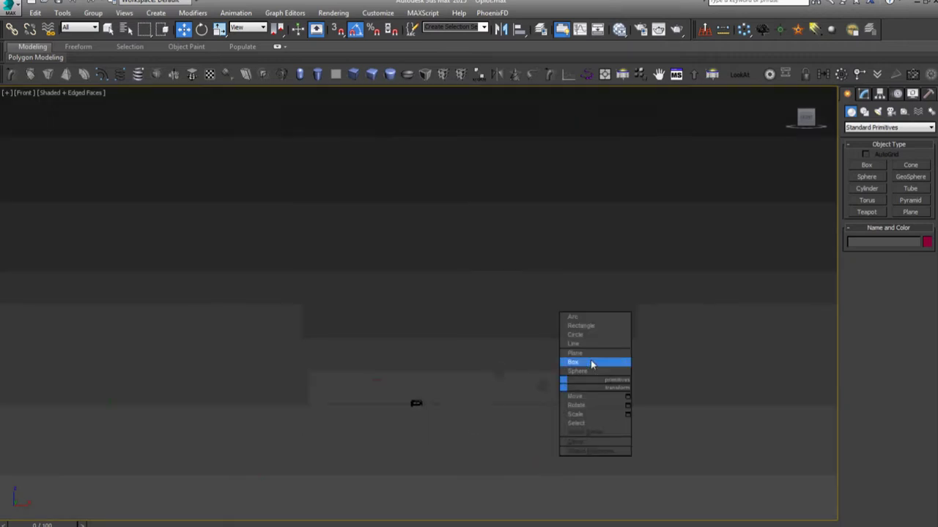
pyautogui.click(579, 327)
pyautogui.moveTo(510, 278); pyautogui.dragTo(572, 367)
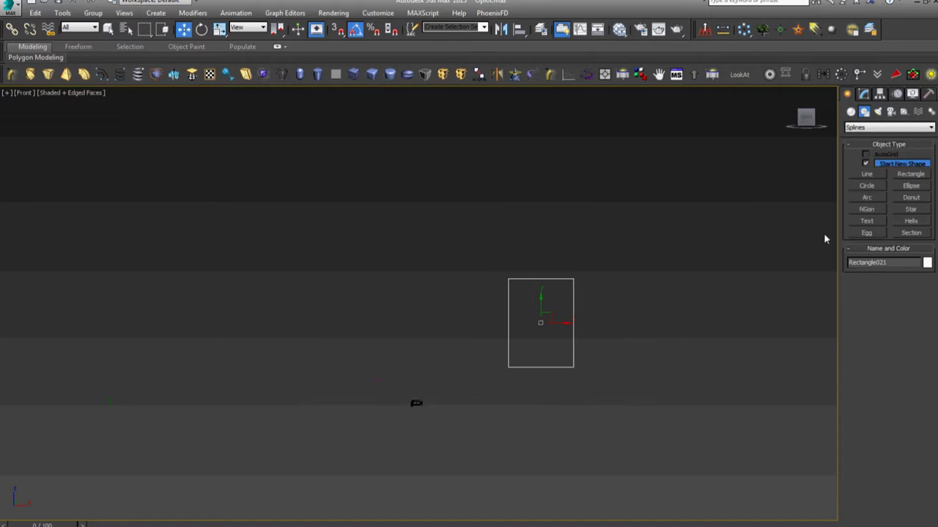
pyautogui.press('z')
pyautogui.click(863, 95)
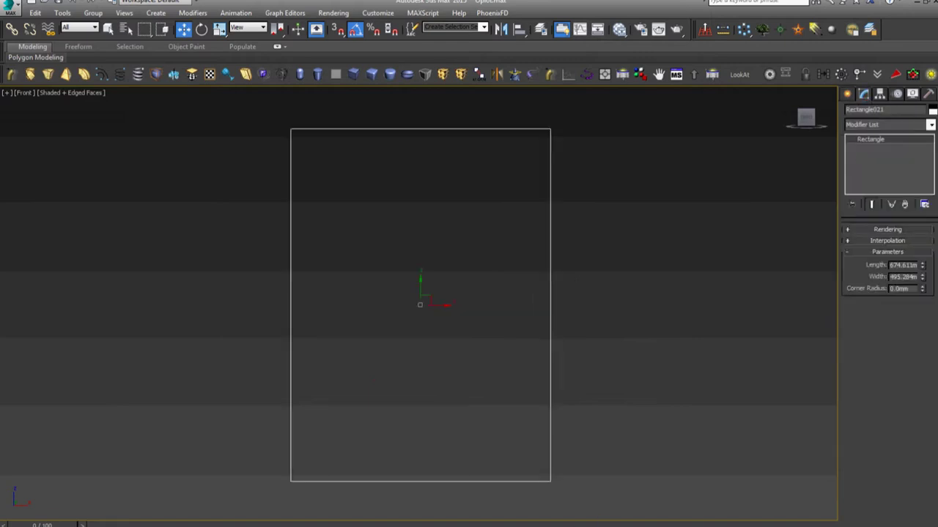
pyautogui.moveTo(557, 308); pyautogui.dragTo(60, 307, button='middle')
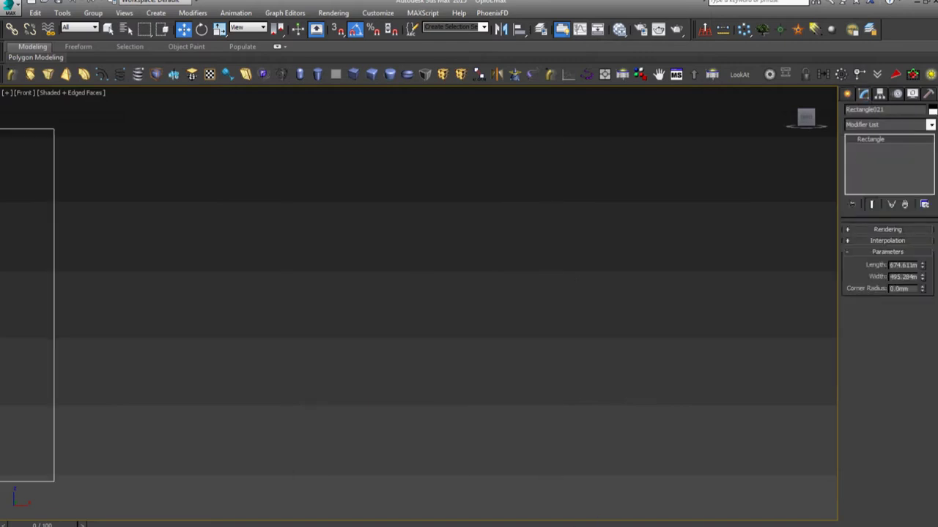
pyautogui.press('z')
pyautogui.rightClick(496, 323)
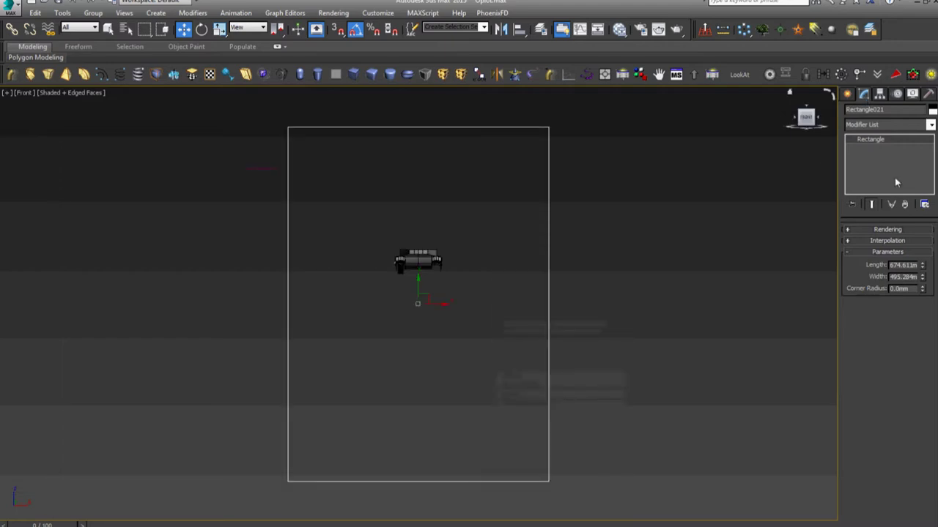
# Step: Set the rectangle's Length and Width to 2800 mm
pyautogui.doubleClick(904, 264)
pyautogui.write('2')
pyautogui.press('Return')
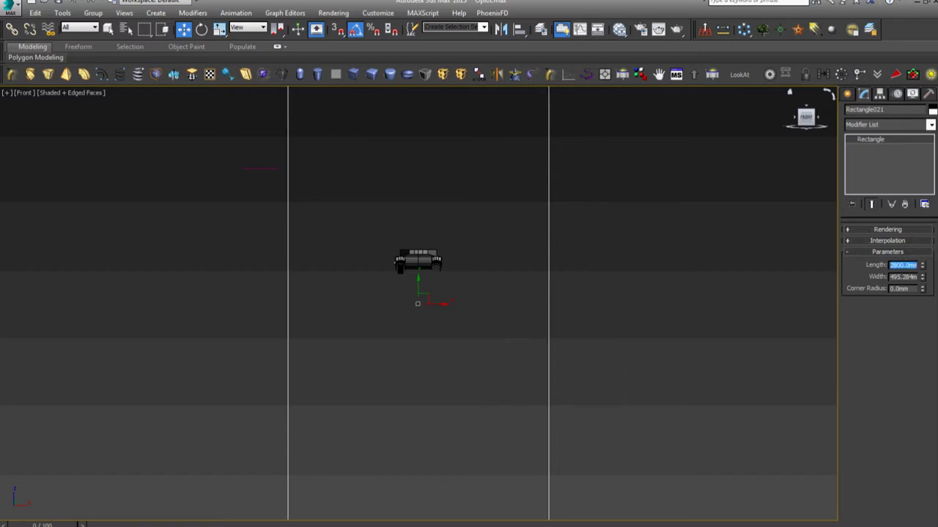
pyautogui.click(903, 276)
pyautogui.write('280')
pyautogui.press('Return')
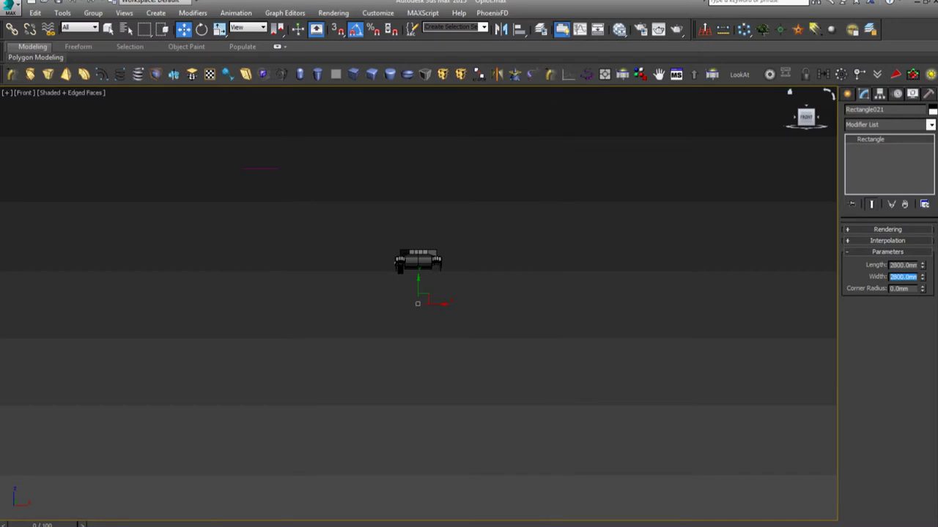
pyautogui.press('z')
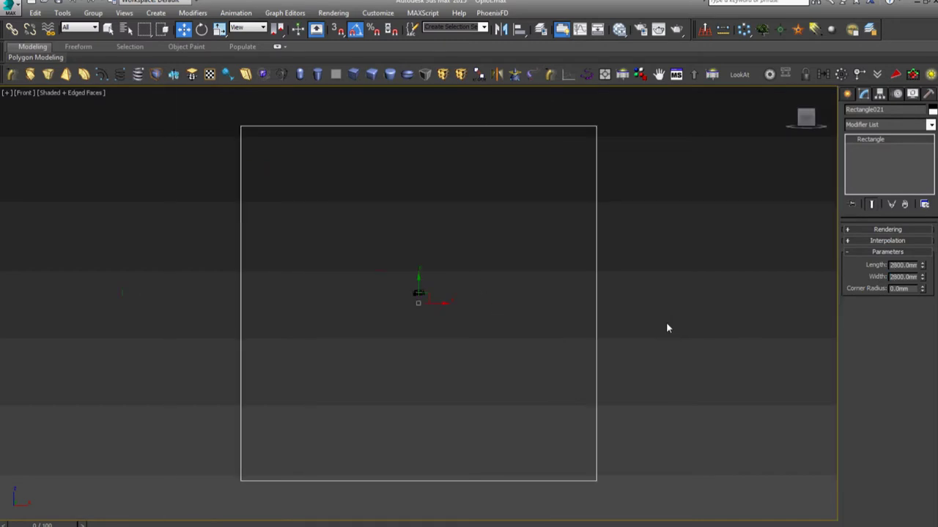
pyautogui.press('g')
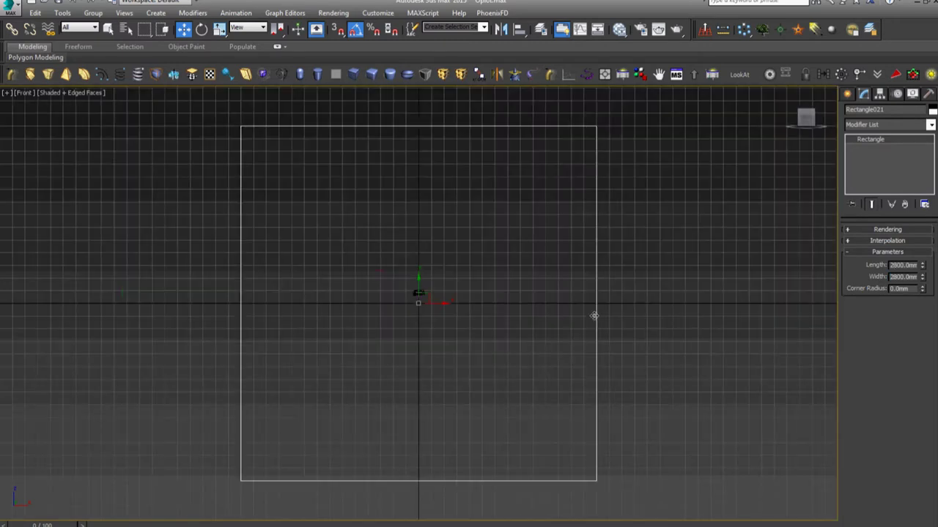
pyautogui.press('g')
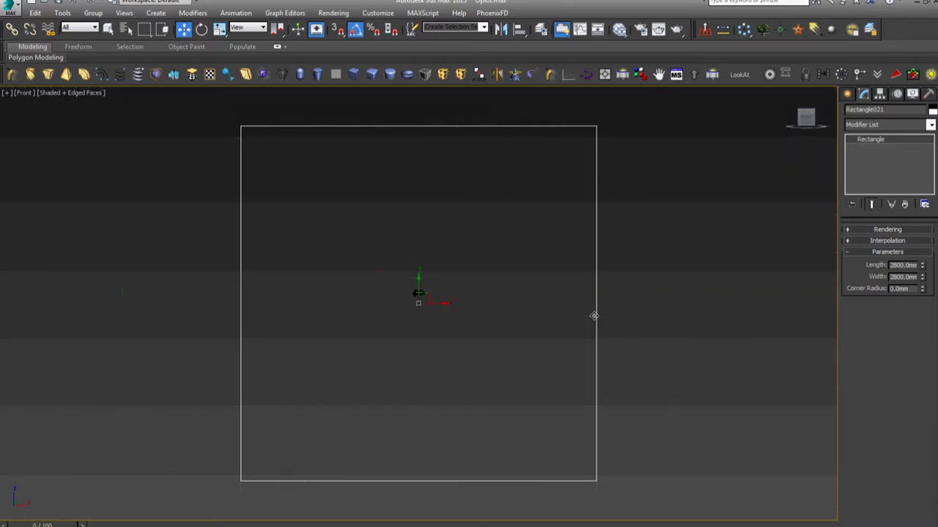
pyautogui.keyDown('alt'); pyautogui.moveTo(569, 339); pyautogui.dragTo(514, 369, button='middle'); pyautogui.keyUp('alt')
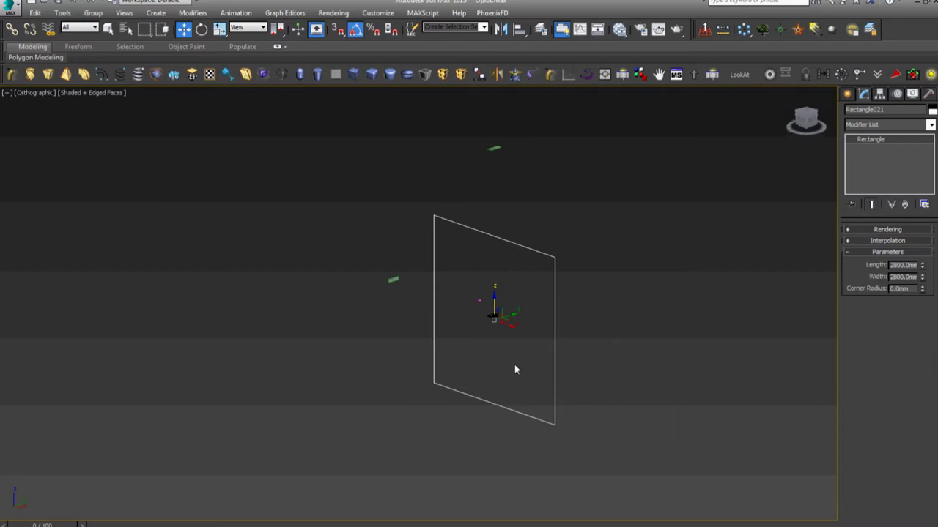
# Step: Select all tank objects and scale them up
pyautogui.hotkey('ctrl', 'a')
pyautogui.rightClick(564, 193)
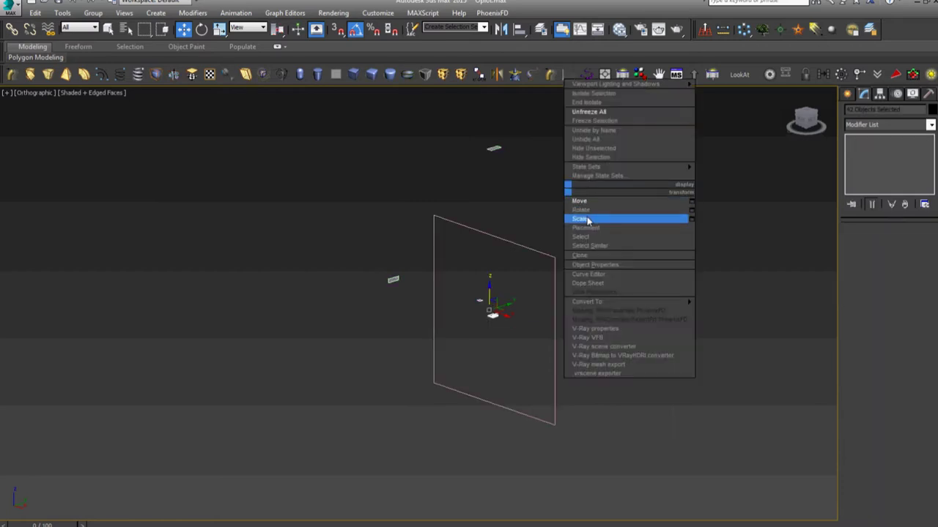
pyautogui.click(586, 220)
pyautogui.moveTo(490, 304); pyautogui.dragTo(489, 220)
pyautogui.moveTo(525, 108)
pyautogui.mouseDown()
pyautogui.moveTo(660, 212)
pyautogui.moveTo(633, 264)
pyautogui.mouseUp()
# Step: Move the tank into the square rectangle frame in the Front view
pyautogui.rightClick(639, 268)
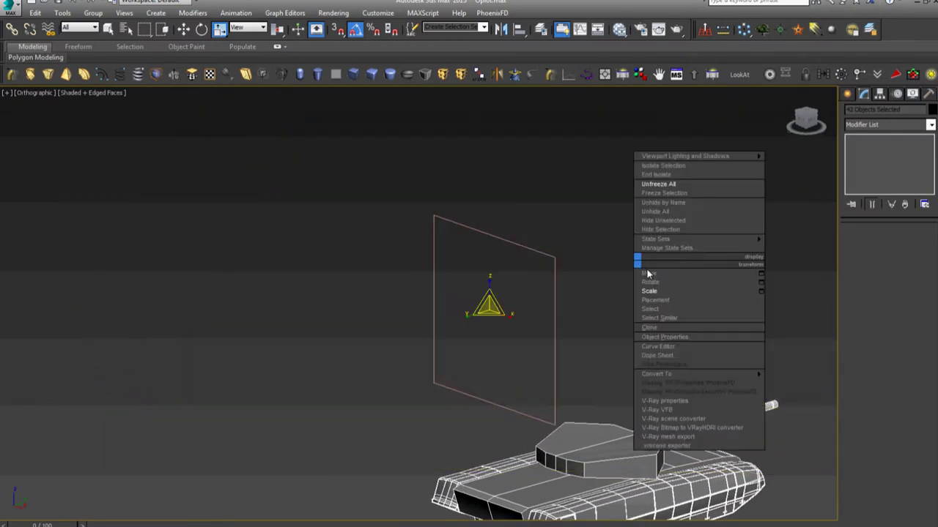
pyautogui.click(647, 274)
pyautogui.press('f')
pyautogui.scroll(1, 542, 368)
pyautogui.scroll(2, 530, 367)
pyautogui.scroll(2, 513, 364)
pyautogui.scroll(1, 484, 361)
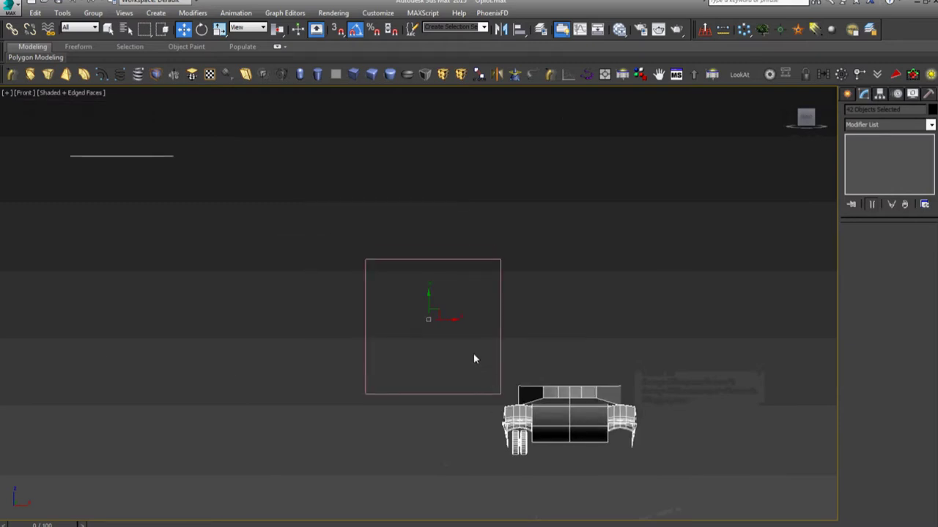
pyautogui.moveTo(434, 312); pyautogui.dragTo(299, 237)
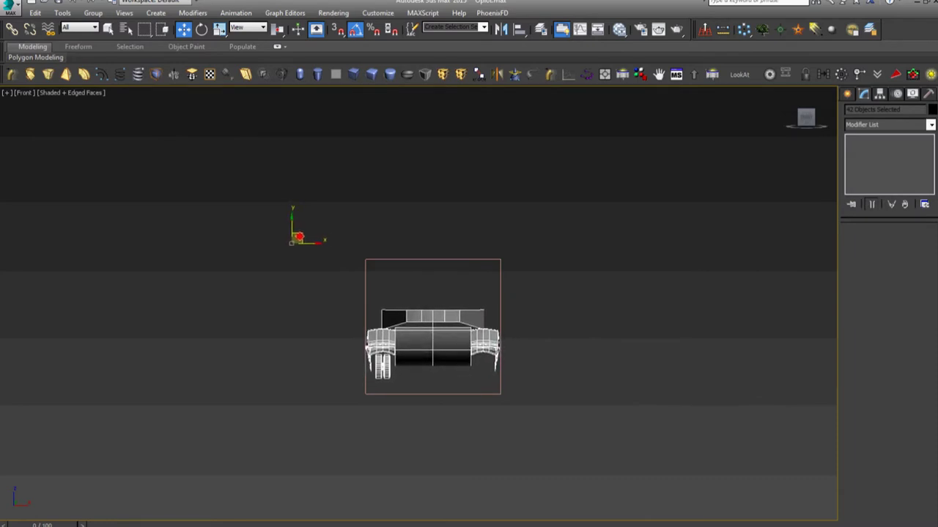
# Step: Restore the split layout, set the left view to Perspective, and enlarge the tank uniformly
pyautogui.hotkey('alt', 'w')
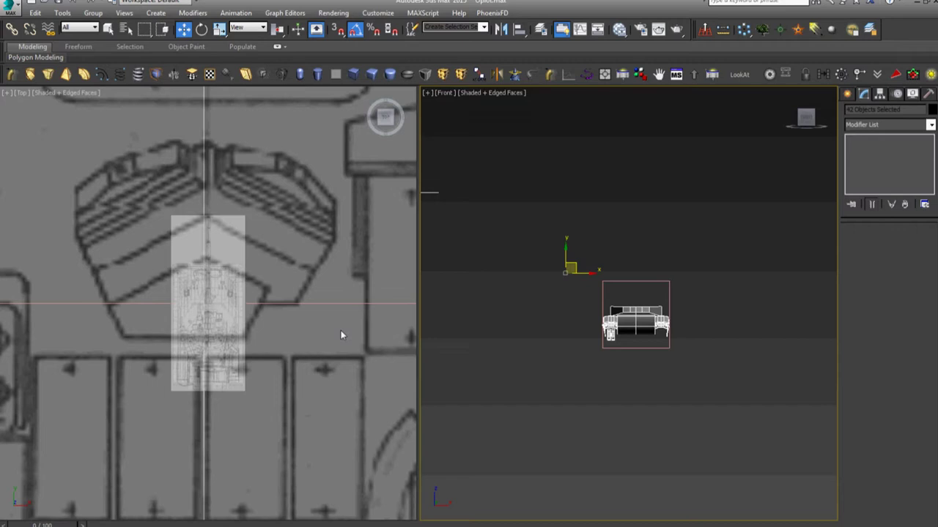
pyautogui.scroll(-5, 256, 330)
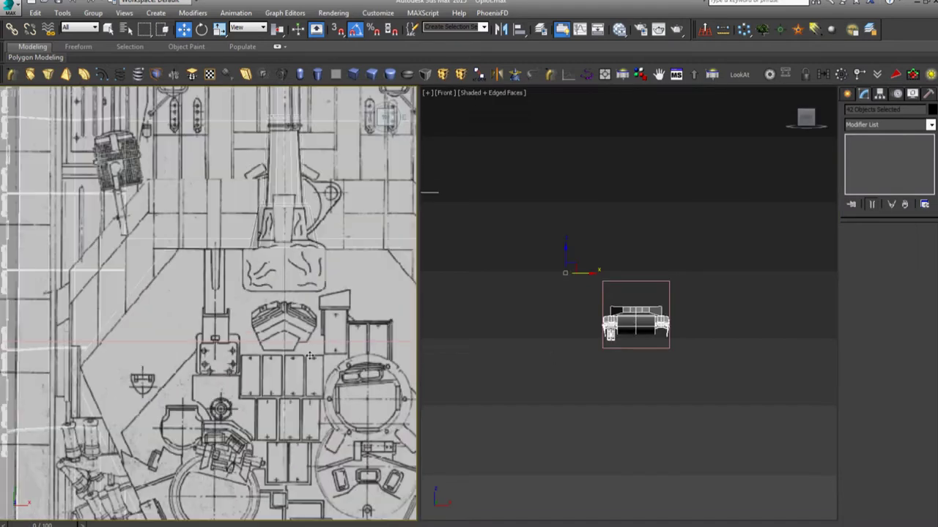
pyautogui.scroll(-4, 257, 330)
pyautogui.moveTo(256, 330)
pyautogui.keyDown('alt'); pyautogui.mouseDown(button='middle')
pyautogui.moveTo(307, 383)
pyautogui.moveTo(355, 337)
pyautogui.moveTo(289, 358)
pyautogui.mouseUp(button='middle'); pyautogui.keyUp('alt')
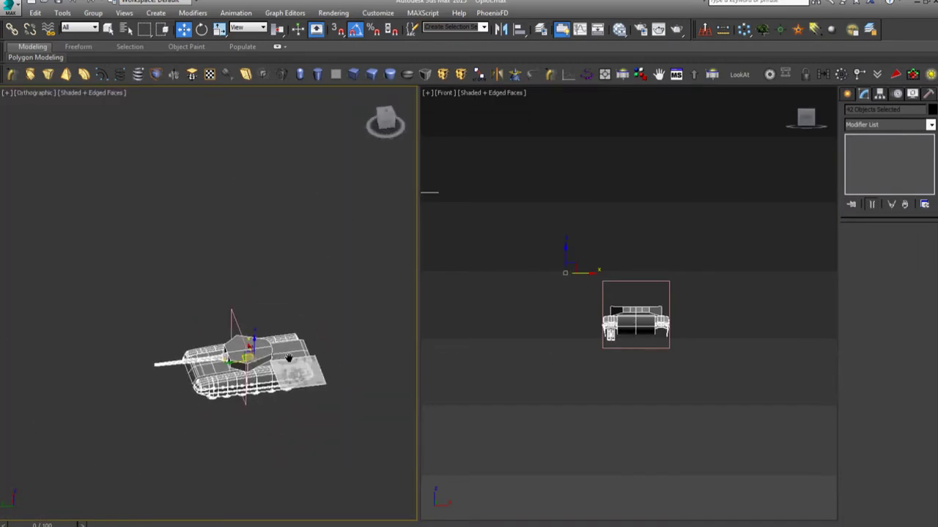
pyautogui.press('p')
pyautogui.rightClick(288, 358)
pyautogui.click(301, 386)
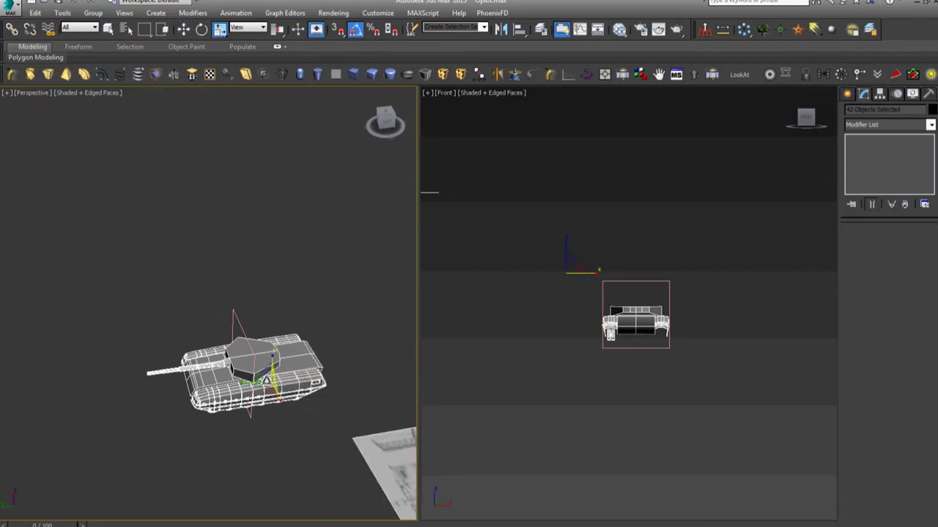
pyautogui.moveTo(270, 380); pyautogui.dragTo(272, 351)
# Step: Shift the tank slightly left along X to align with the front blueprint
pyautogui.rightClick(514, 341)
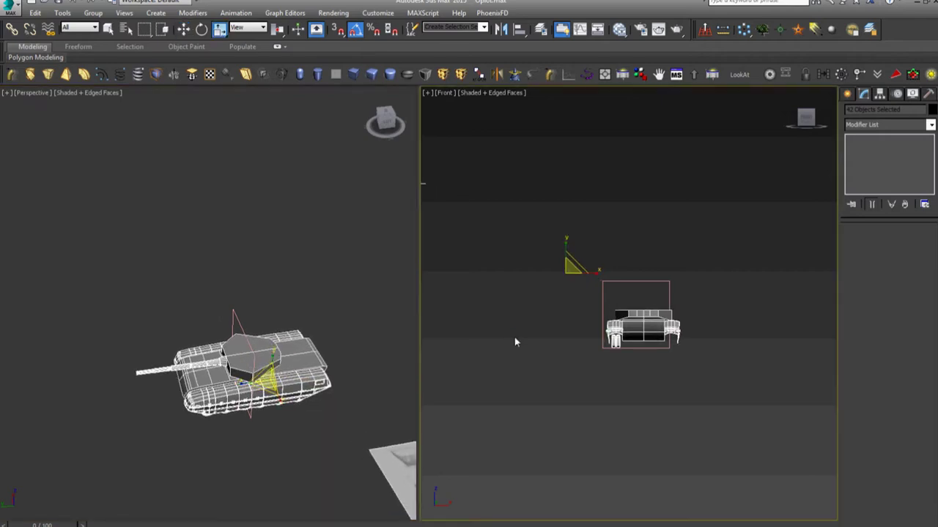
pyautogui.rightClick(592, 298)
pyautogui.click(608, 294)
pyautogui.moveTo(590, 273); pyautogui.dragTo(577, 273)
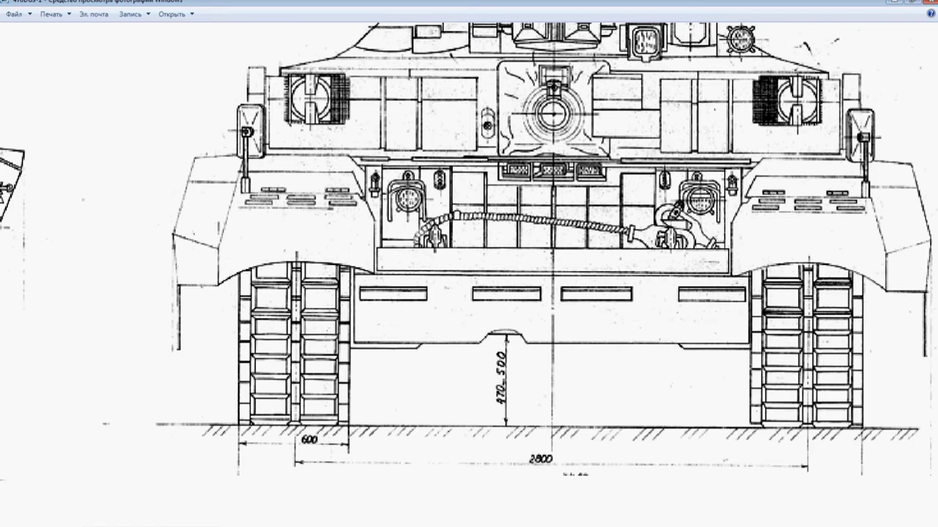
pyautogui.hotkey('alt', 'Tab')
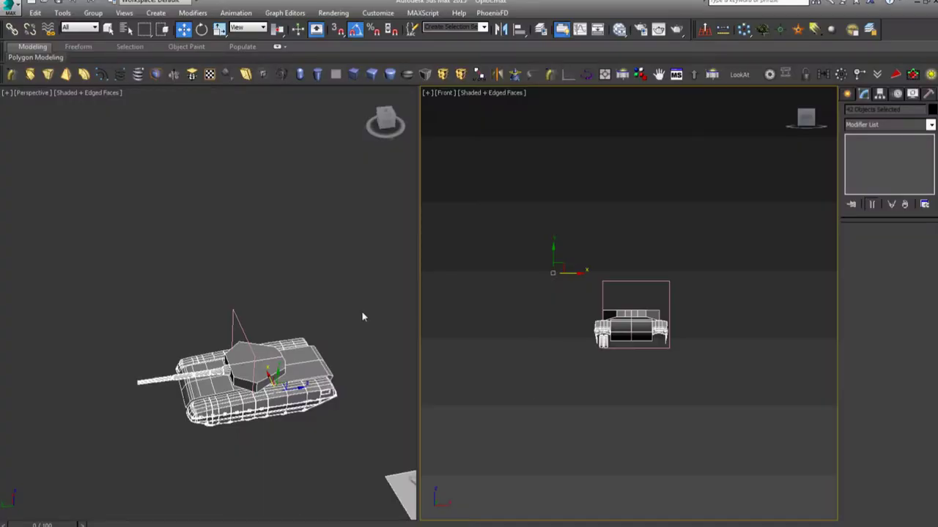
# Step: Scale the tank up uniformly in the Perspective view
pyautogui.rightClick(256, 353)
pyautogui.rightClick(273, 370)
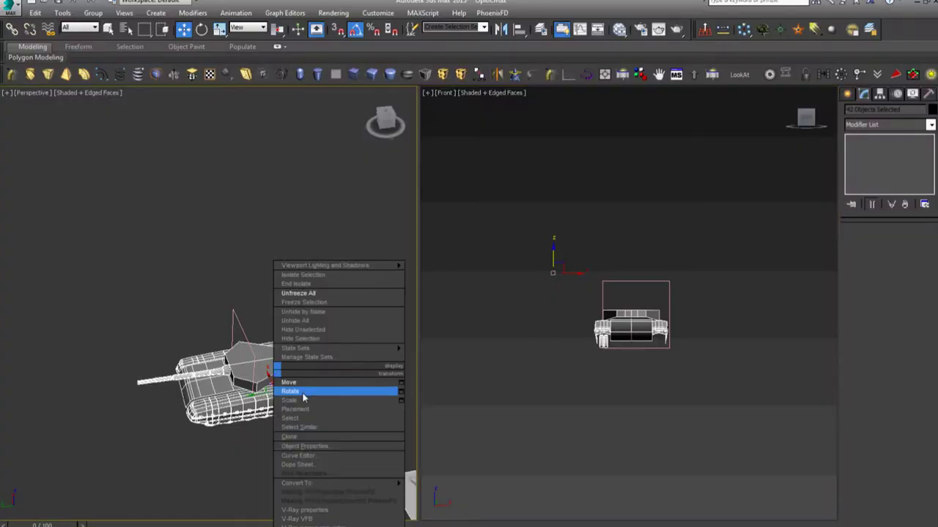
pyautogui.click(301, 396)
pyautogui.scroll(3, 300, 401)
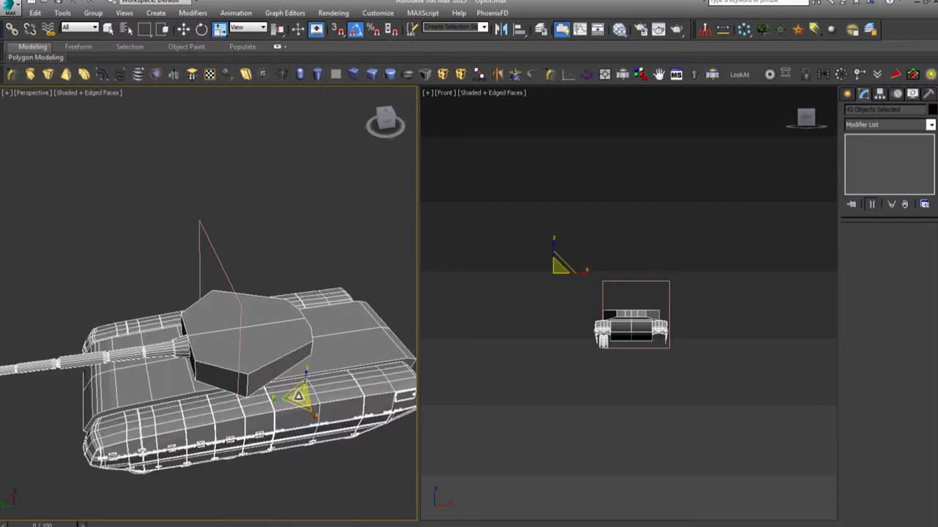
pyautogui.moveTo(301, 399); pyautogui.dragTo(298, 390)
# Step: Shift the tank left along X in the Front view
pyautogui.middleClick(658, 309)
pyautogui.scroll(2, 643, 315)
pyautogui.rightClick(643, 315)
pyautogui.click(649, 318)
pyautogui.scroll(-1, 649, 325)
pyautogui.moveTo(541, 264); pyautogui.dragTo(533, 262)
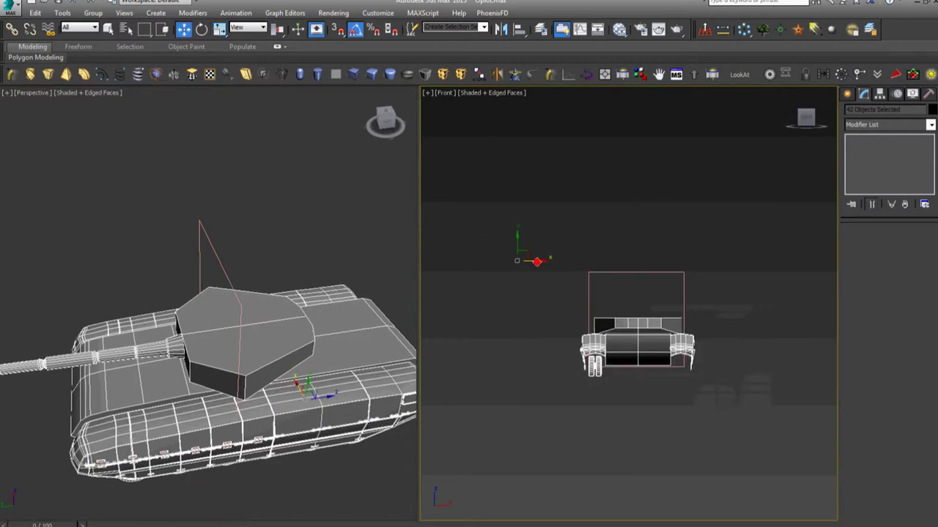
# Step: Enlarge the tank a bit further with Select and Scale
pyautogui.rightClick(323, 313)
pyautogui.rightClick(326, 318)
pyautogui.click(359, 355)
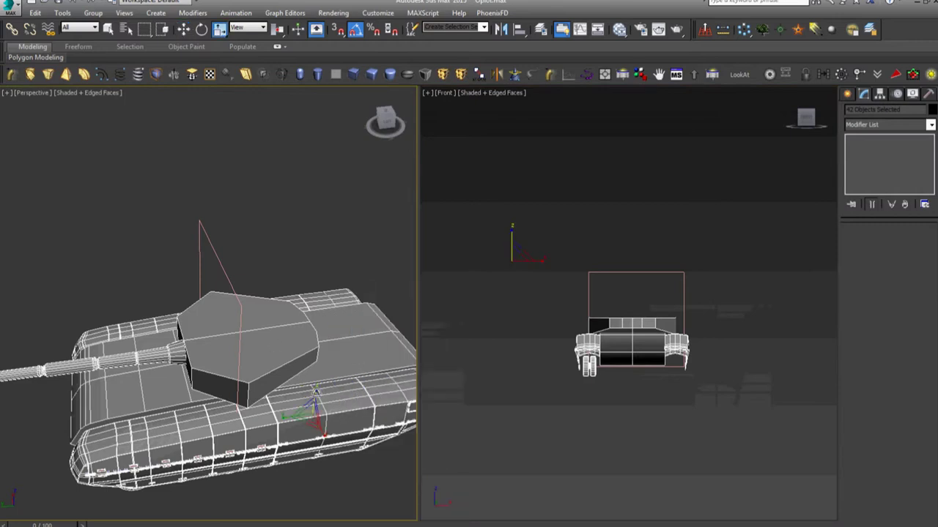
pyautogui.moveTo(310, 415); pyautogui.dragTo(312, 408)
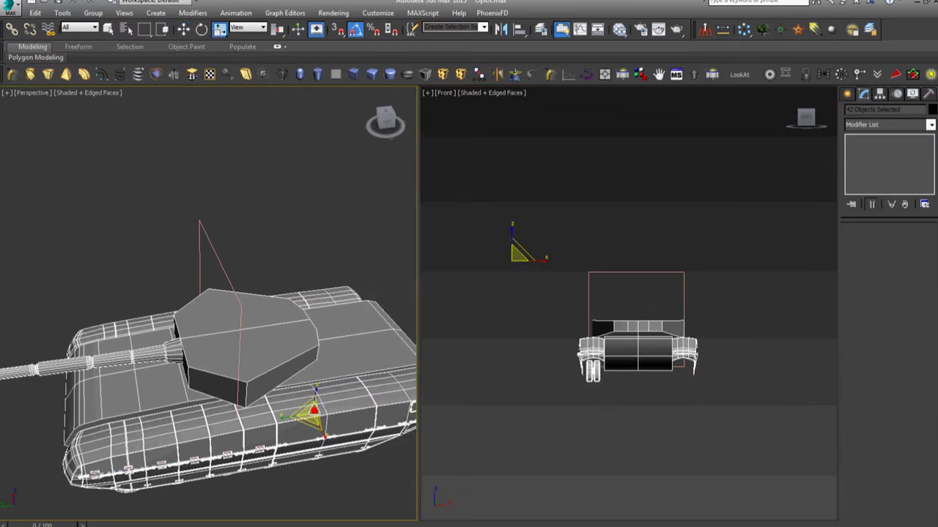
# Step: Nudge the tank left and up to centre it in the 2800 mm frame, then deselect
pyautogui.rightClick(625, 322)
pyautogui.scroll(3, 630, 329)
pyautogui.rightClick(633, 329)
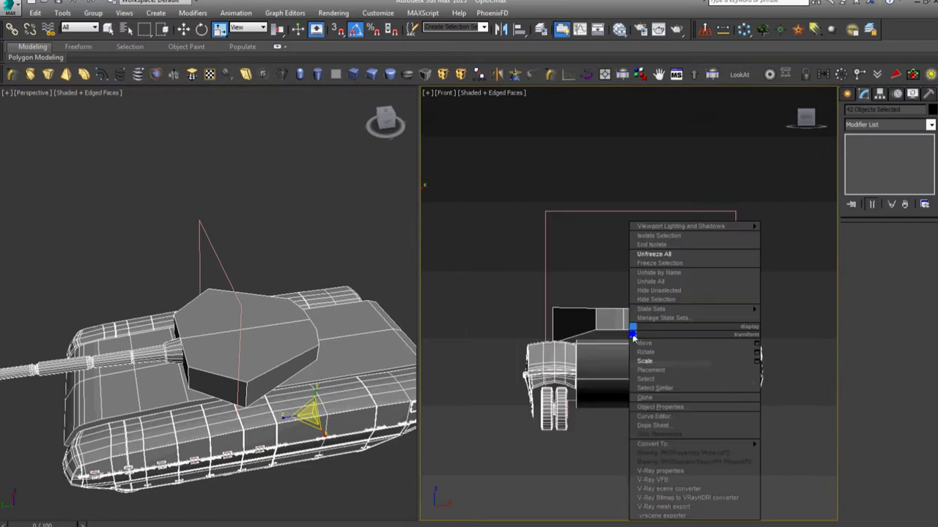
pyautogui.click(639, 343)
pyautogui.scroll(-3, 639, 344)
pyautogui.moveTo(540, 265); pyautogui.dragTo(535, 266)
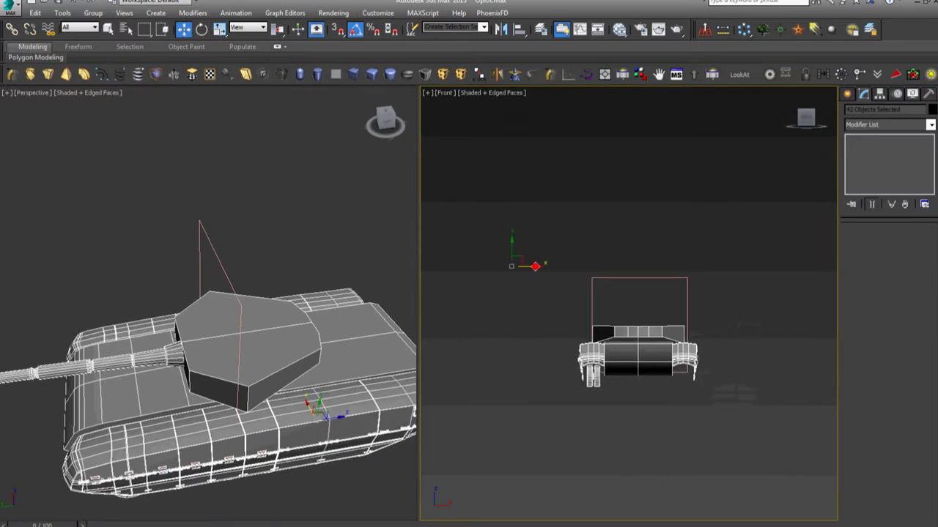
pyautogui.moveTo(536, 267); pyautogui.dragTo(537, 267)
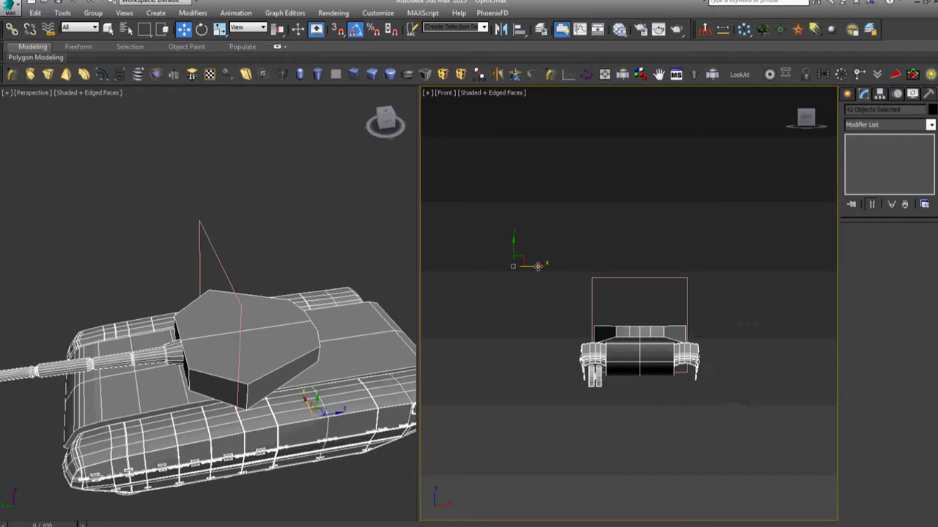
pyautogui.moveTo(518, 255); pyautogui.dragTo(520, 239)
pyautogui.click(543, 340)
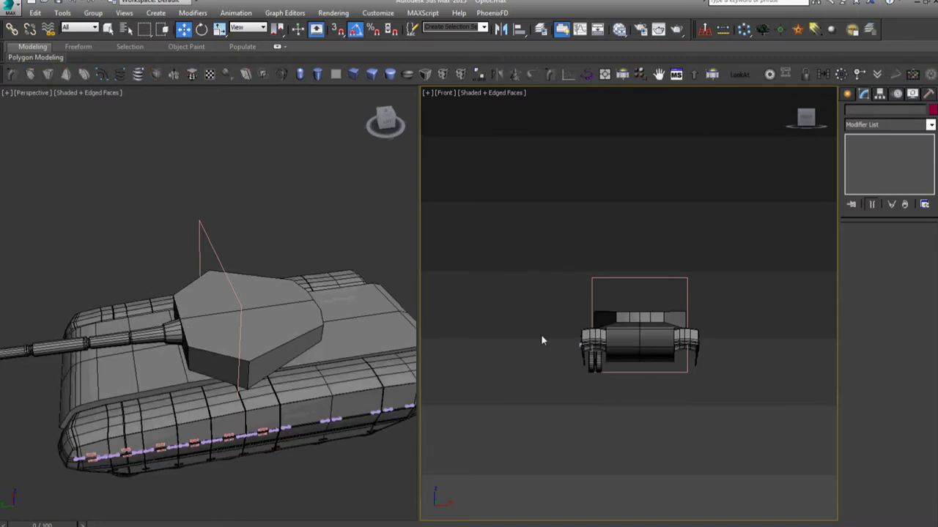
# Step: Show the home grid, box-select the whole tank and frame it in the front view
pyautogui.press('g')
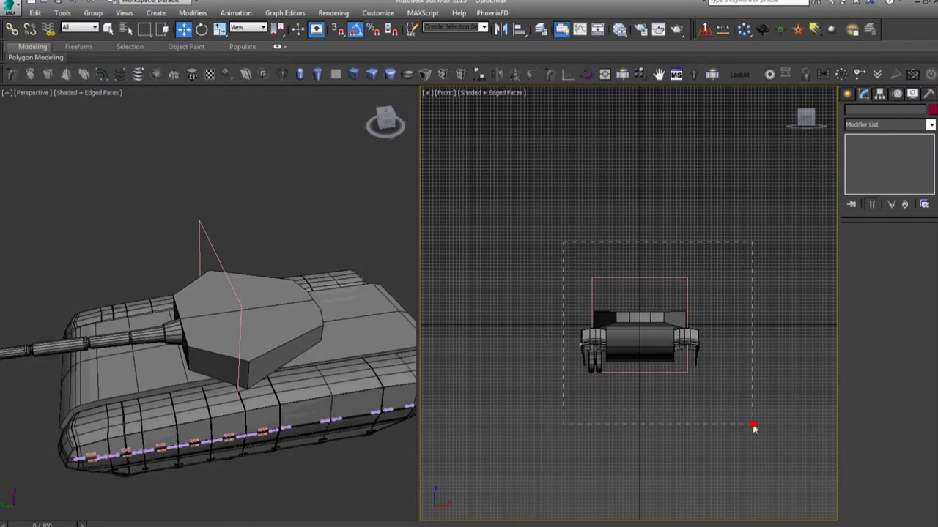
pyautogui.scroll(-5, 704, 391)
pyautogui.scroll(-5, 704, 400)
pyautogui.scroll(-3, 716, 433)
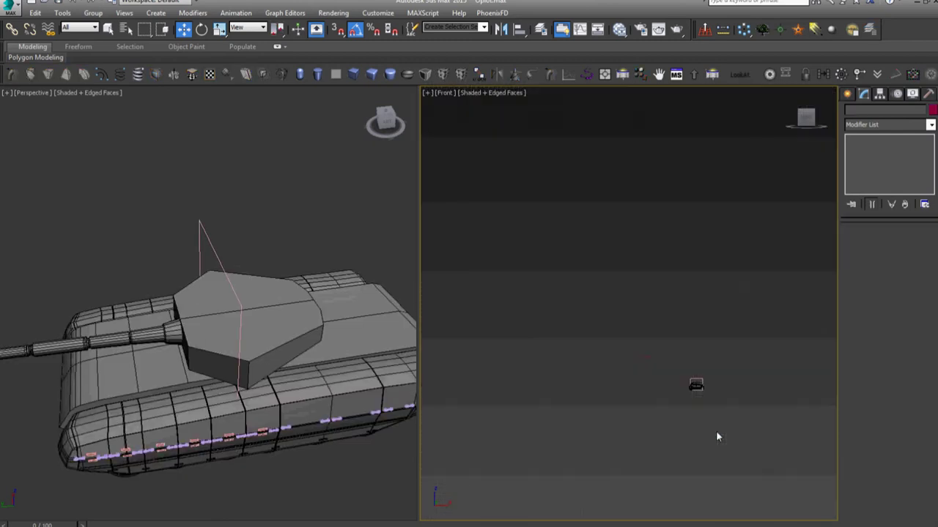
pyautogui.moveTo(618, 433); pyautogui.dragTo(755, 277)
pyautogui.moveTo(756, 277)
pyautogui.keyDown('alt'); pyautogui.mouseDown(button='middle')
pyautogui.moveTo(735, 320)
pyautogui.moveTo(726, 381)
pyautogui.mouseUp(button='middle'); pyautogui.keyUp('alt')
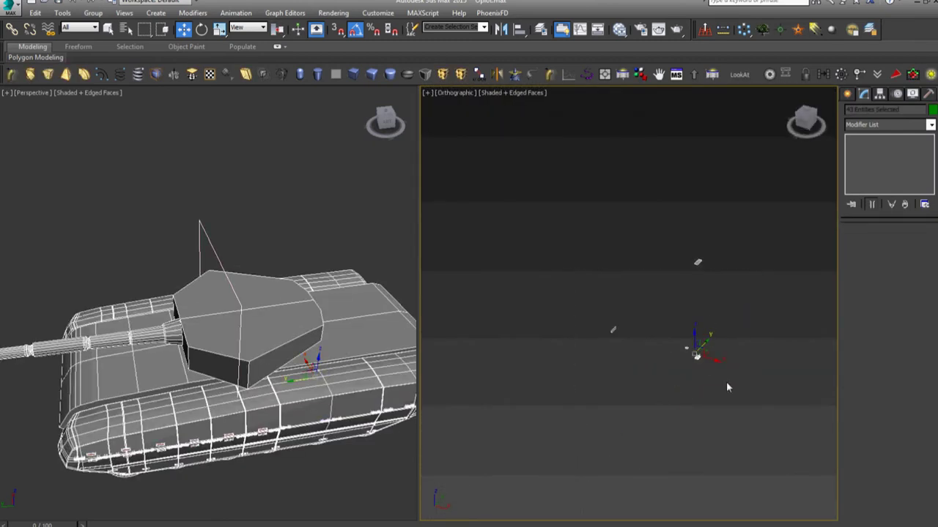
pyautogui.press('f')
pyautogui.press('z')
pyautogui.press('g')
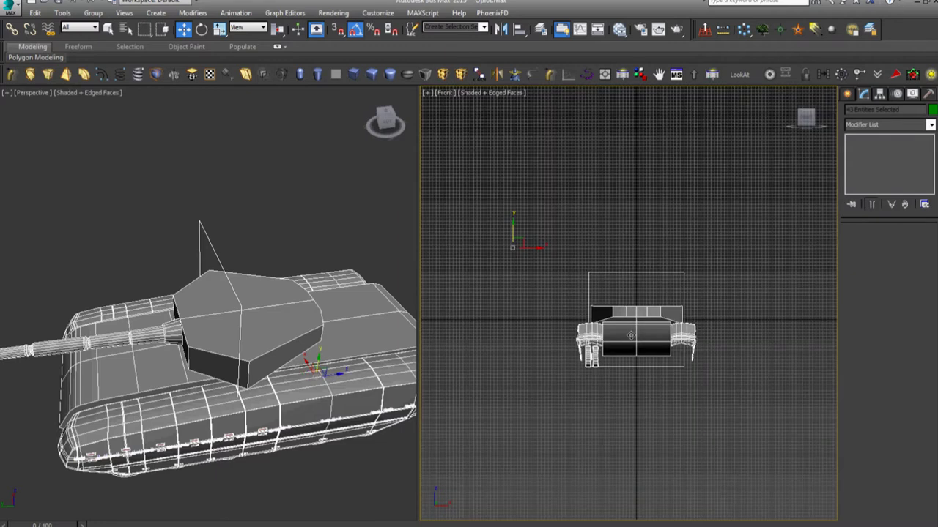
# Step: Raise the tank in the front view, then lower it slightly onto the ground line
pyautogui.moveTo(513, 229); pyautogui.dragTo(527, 184)
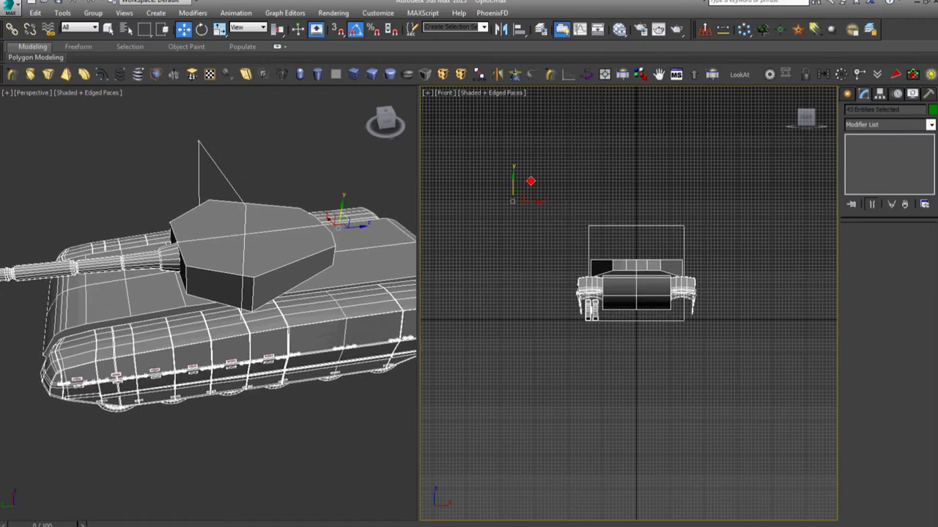
pyautogui.scroll(2, 616, 329)
pyautogui.scroll(5, 616, 328)
pyautogui.moveTo(680, 306); pyautogui.dragTo(707, 293, button='middle')
pyautogui.moveTo(707, 295); pyautogui.dragTo(715, 298)
# Step: Deselect the tank, maximize the viewport with Alt+W and orbit to an angled view
pyautogui.scroll(-3, 730, 355)
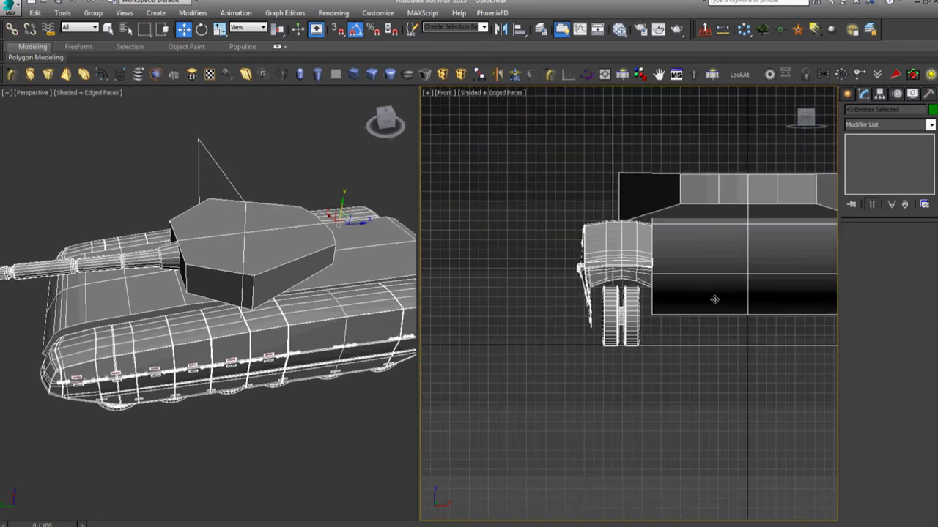
pyautogui.scroll(-3, 730, 356)
pyautogui.click(732, 364)
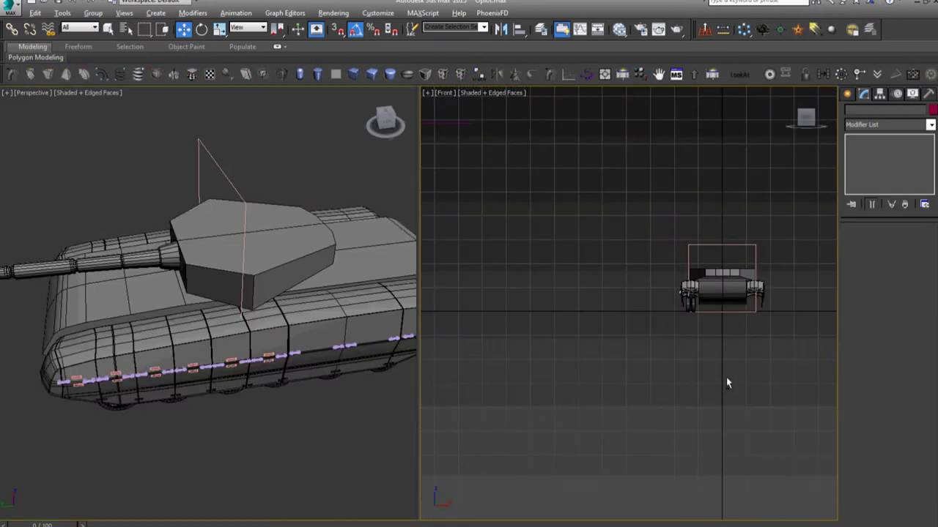
pyautogui.hotkey('alt', 'w')
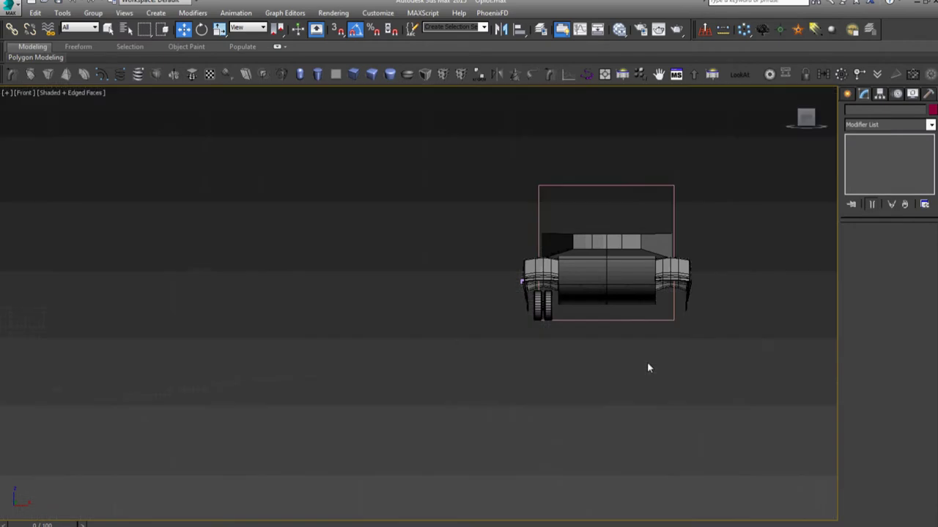
pyautogui.moveTo(647, 362)
pyautogui.keyDown('alt'); pyautogui.mouseDown(button='middle')
pyautogui.moveTo(631, 398)
pyautogui.moveTo(577, 437)
pyautogui.moveTo(566, 431)
pyautogui.mouseUp(button='middle'); pyautogui.keyUp('alt')
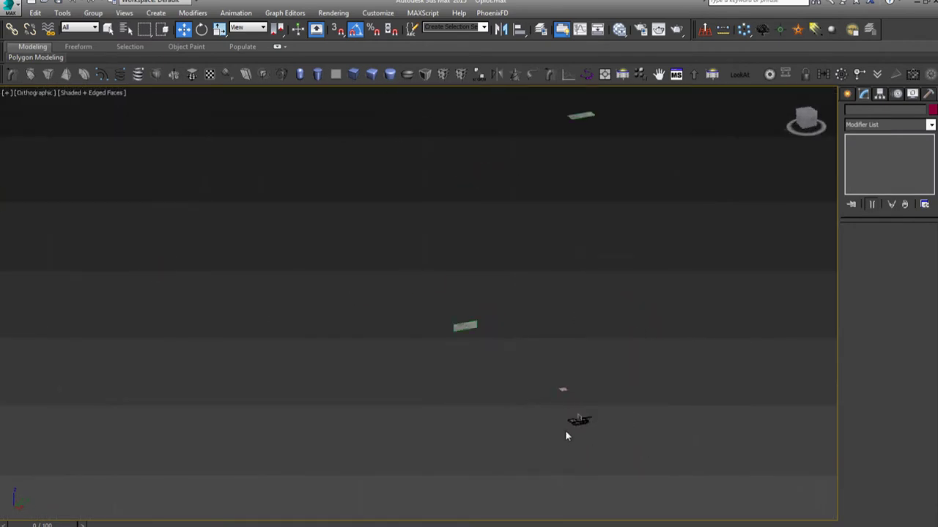
# Step: Switch to the Top view and select the top blueprint plane
pyautogui.click(564, 389)
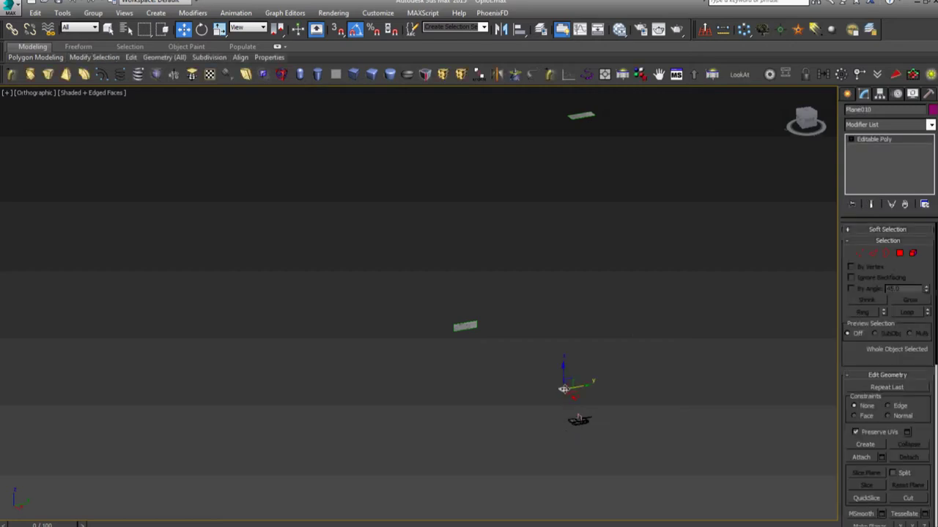
pyautogui.click(571, 382)
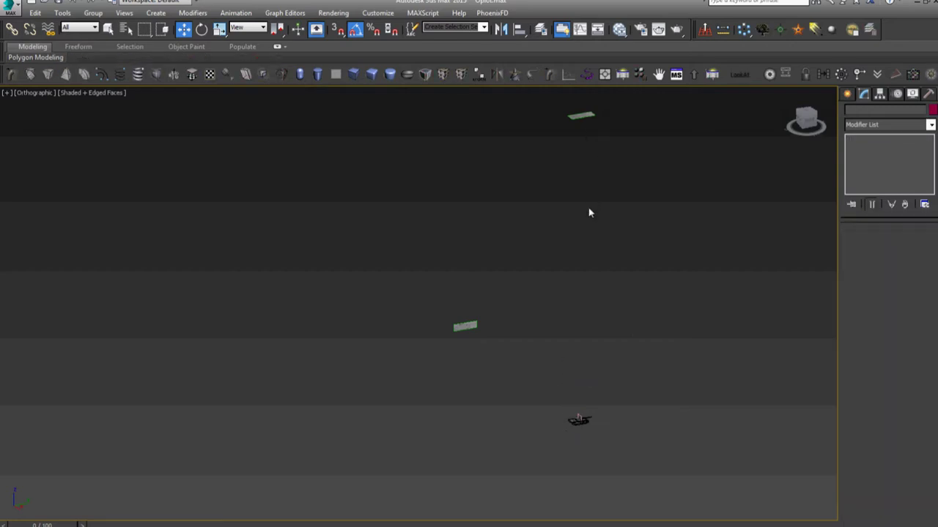
pyautogui.press('t')
pyautogui.click(674, 375)
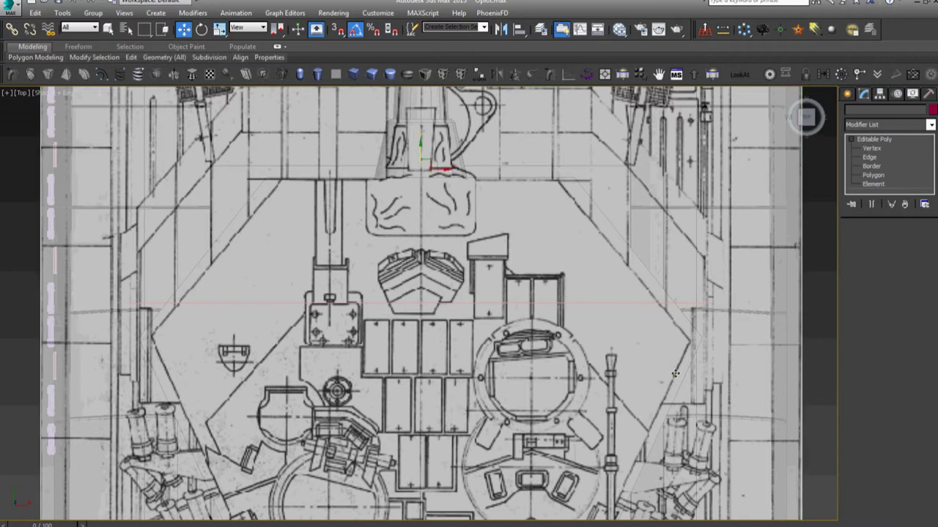
pyautogui.scroll(-6, 674, 375)
pyautogui.scroll(-4, 674, 375)
pyautogui.moveTo(675, 395); pyautogui.dragTo(484, 385, button='middle')
# Step: Shift-rotate Plane010 into an independent copy and frame it in the Front view
pyautogui.rightClick(498, 318)
pyautogui.click(526, 347)
pyautogui.click(468, 326)
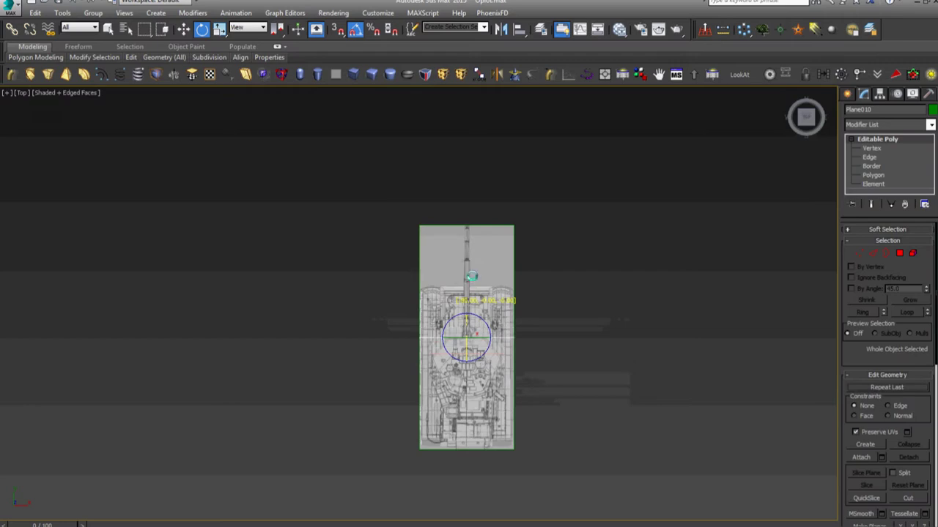
pyautogui.keyDown('shift'); pyautogui.moveTo(471, 276); pyautogui.dragTo(473, 277); pyautogui.keyUp('shift')
pyautogui.click(475, 330)
pyautogui.press('w')
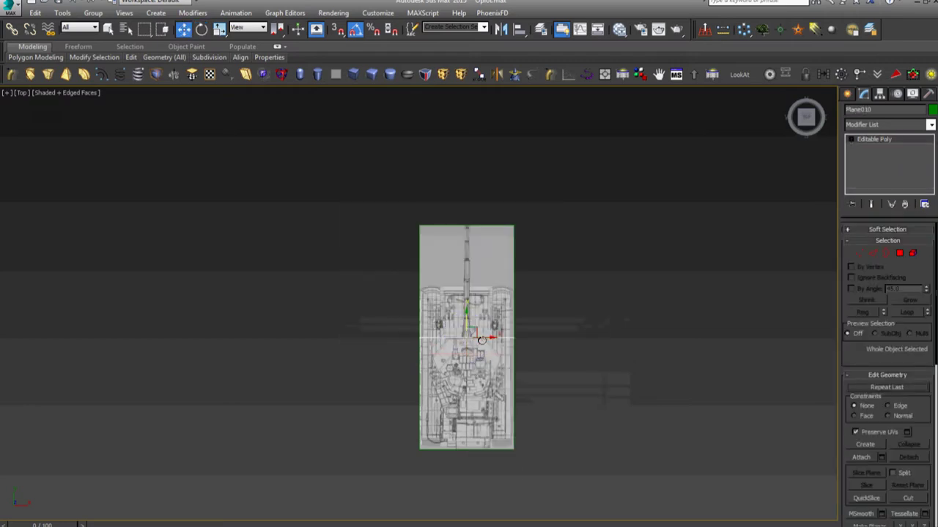
pyautogui.keyDown('alt'); pyautogui.moveTo(485, 329); pyautogui.dragTo(496, 325, button='middle'); pyautogui.keyUp('alt')
pyautogui.scroll(-5, 495, 326)
pyautogui.press('f')
pyautogui.press('z')
pyautogui.scroll(-5, 495, 323)
# Step: At Edge level, widen the copied plane by pulling its right edge out
pyautogui.press('2')
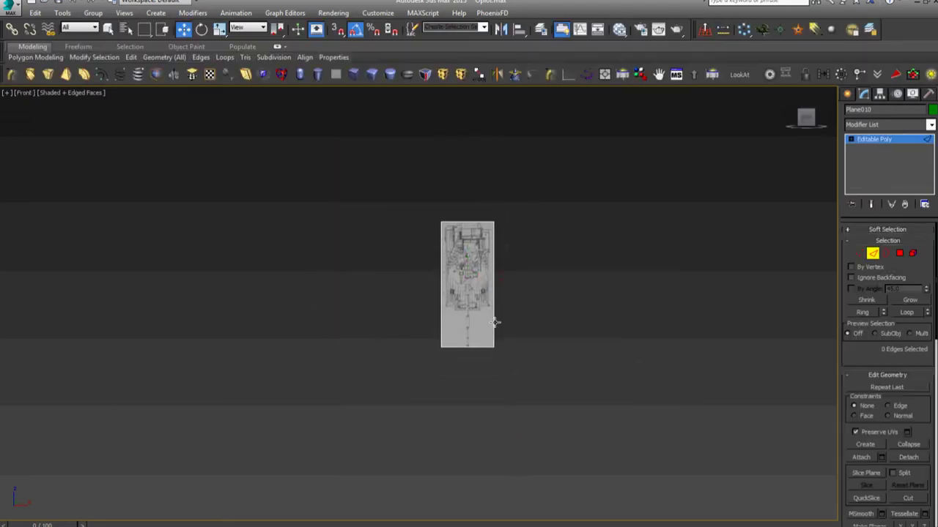
pyautogui.click(494, 322)
pyautogui.press('z')
pyautogui.scroll(-1, 869, 315)
pyautogui.scroll(-3, 870, 352)
pyautogui.scroll(-2, 870, 388)
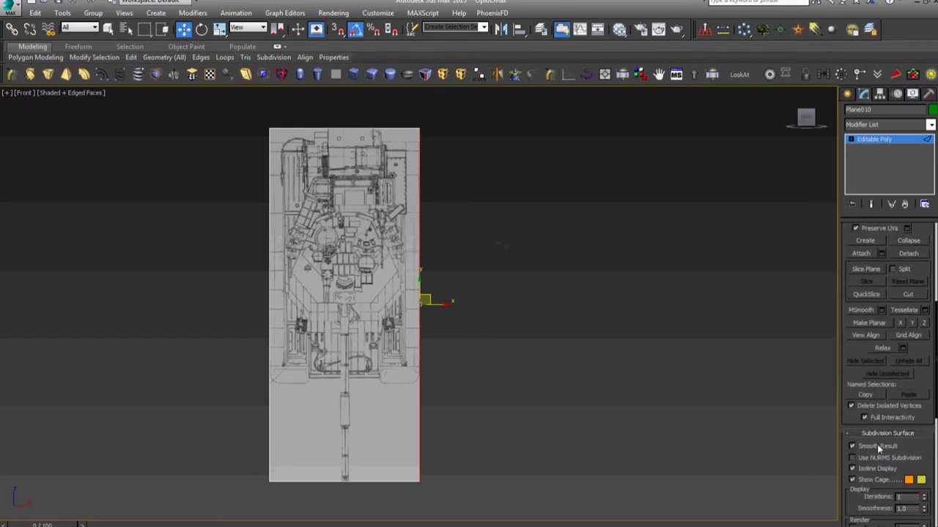
pyautogui.scroll(3, 876, 453)
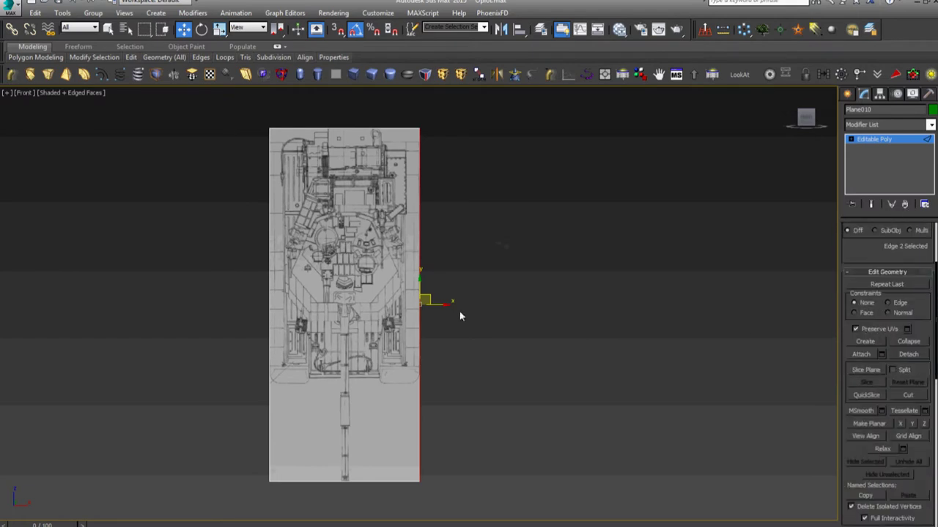
pyautogui.moveTo(442, 314)
pyautogui.mouseDown()
pyautogui.moveTo(707, 337)
pyautogui.moveTo(637, 348)
pyautogui.mouseUp()
pyautogui.scroll(-2, 528, 413)
# Step: Extend the plane's bottom edge downward and lower its top edge
pyautogui.click(513, 383)
pyautogui.moveTo(473, 362); pyautogui.dragTo(482, 513)
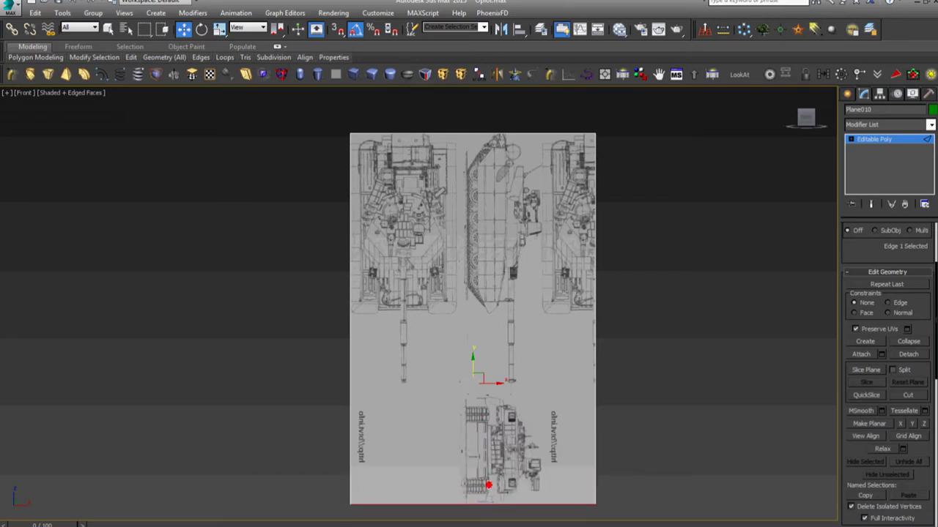
pyautogui.moveTo(482, 516); pyautogui.dragTo(489, 487)
pyautogui.click(525, 134)
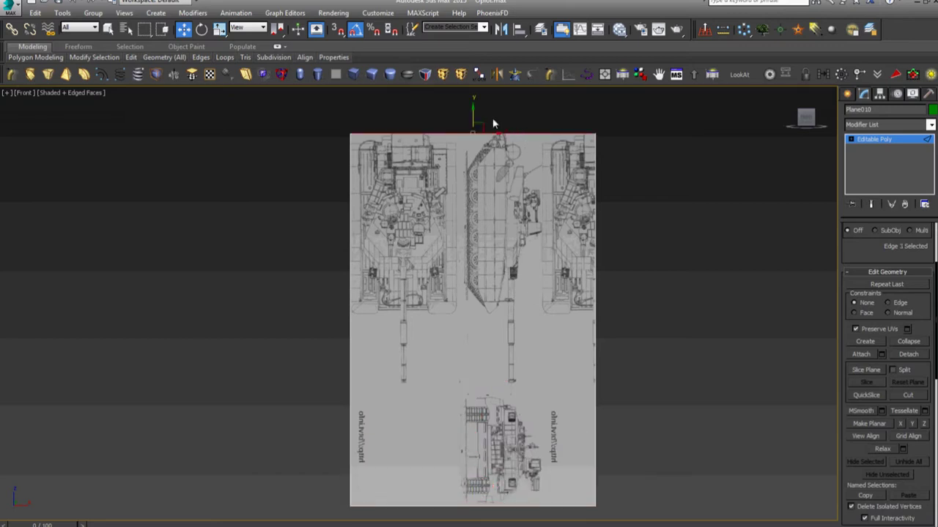
pyautogui.moveTo(472, 112); pyautogui.dragTo(468, 372)
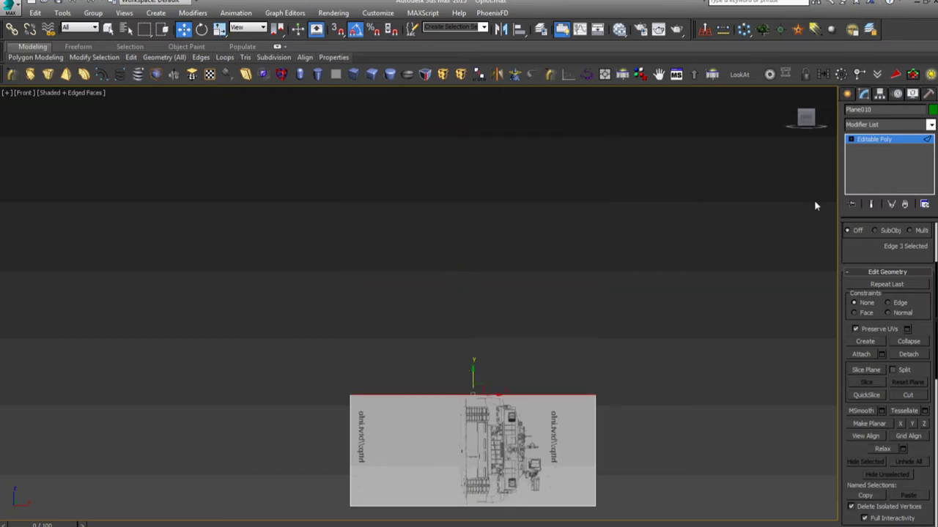
# Step: Rotate the blueprint plane 90° so the tank drawing stands upright
pyautogui.click(851, 139)
pyautogui.click(872, 139)
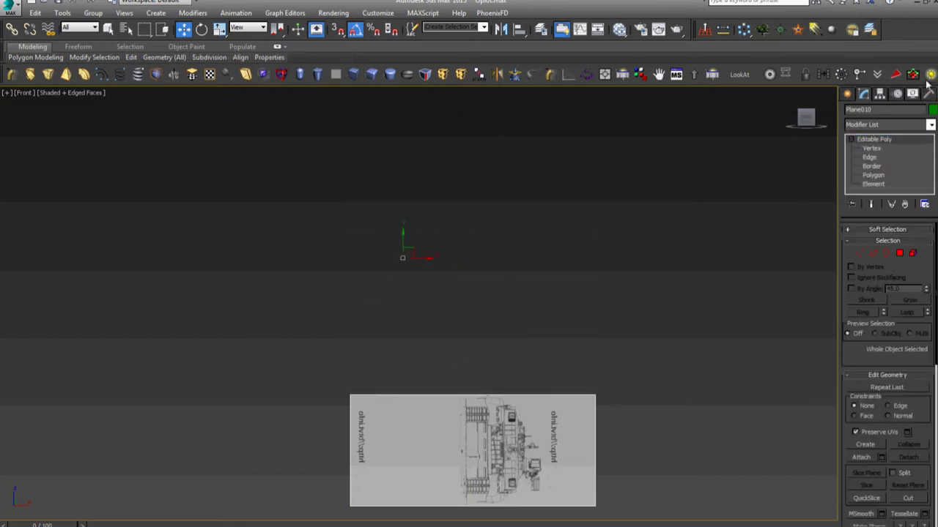
pyautogui.rightClick(549, 293)
pyautogui.click(565, 317)
pyautogui.press('z')
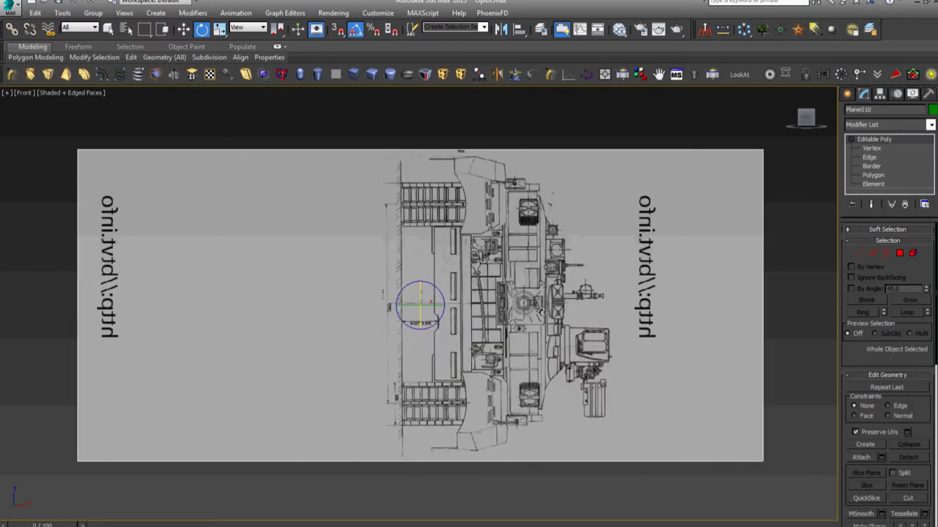
pyautogui.moveTo(439, 296); pyautogui.dragTo(441, 291)
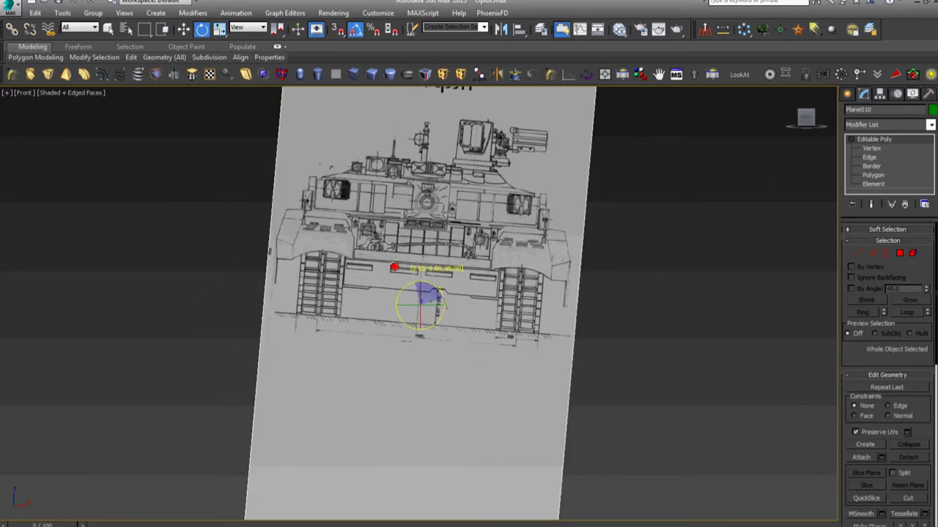
# Step: At Vertex level, select the plane's bottom corner vertices
pyautogui.press('q')
pyautogui.scroll(-3, 466, 310)
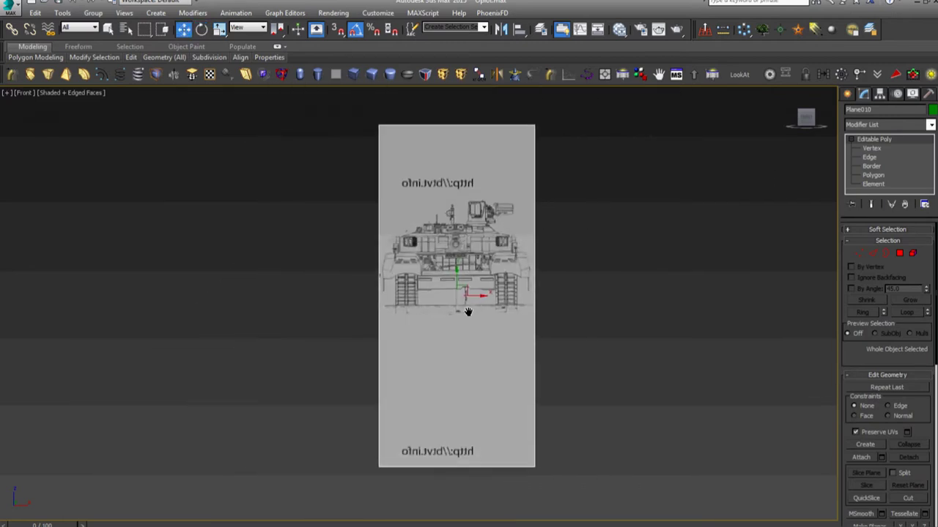
pyautogui.press('1')
pyautogui.moveTo(456, 449); pyautogui.dragTo(489, 288)
# Step: Raise the plane's bottom vertices to the tank drawing's ground line
pyautogui.scroll(5, 491, 289)
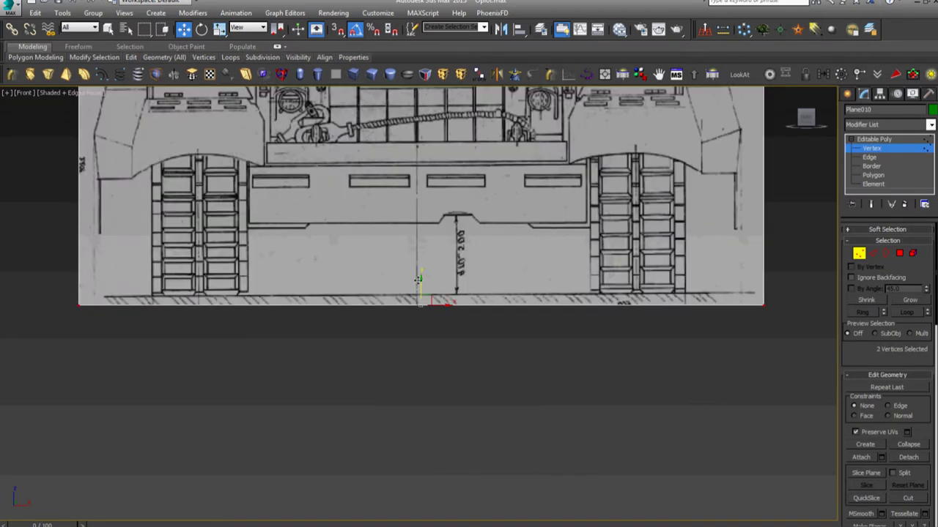
pyautogui.scroll(2, 418, 280)
pyautogui.scroll(2, 422, 329)
pyautogui.scroll(2, 429, 318)
pyautogui.moveTo(441, 428); pyautogui.dragTo(444, 388)
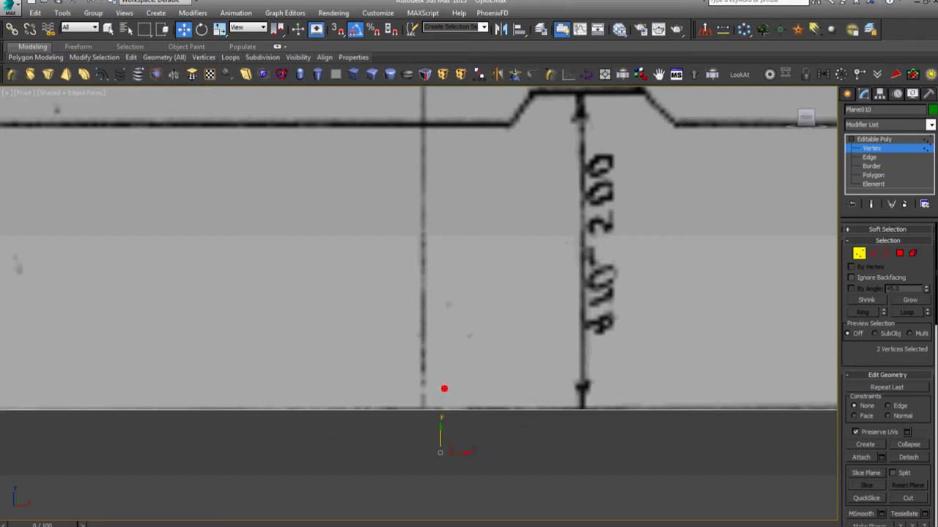
pyautogui.scroll(-3, 444, 388)
pyautogui.scroll(-1, 493, 354)
pyautogui.click(494, 354)
# Step: Lower the plane's top vertices to cut off the text strip
pyautogui.scroll(-1, 505, 376)
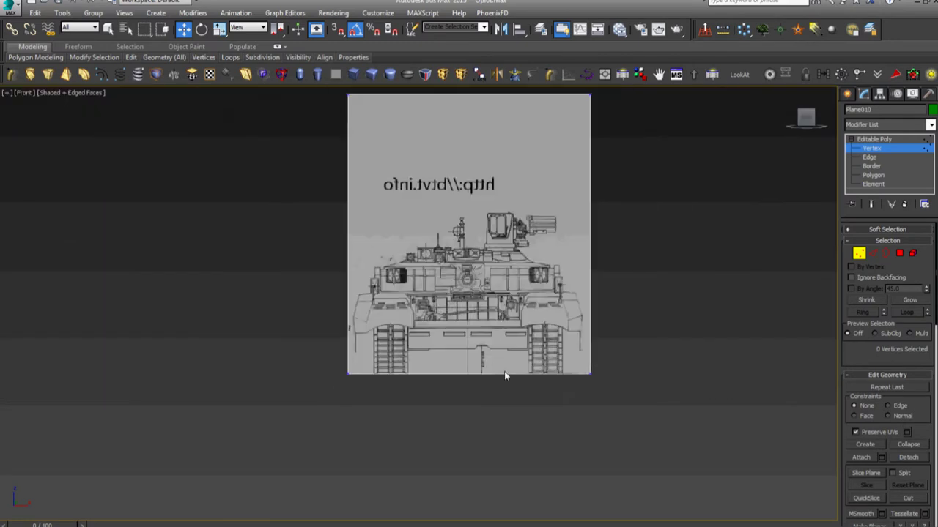
pyautogui.moveTo(505, 376); pyautogui.dragTo(511, 414, button='middle')
pyautogui.moveTo(241, 279); pyautogui.dragTo(705, 121)
pyautogui.moveTo(475, 112); pyautogui.dragTo(476, 229)
# Step: Pull the plane's right-edge vertices in to the drawing's border
pyautogui.moveTo(572, 207); pyautogui.dragTo(566, 196)
pyautogui.press('z')
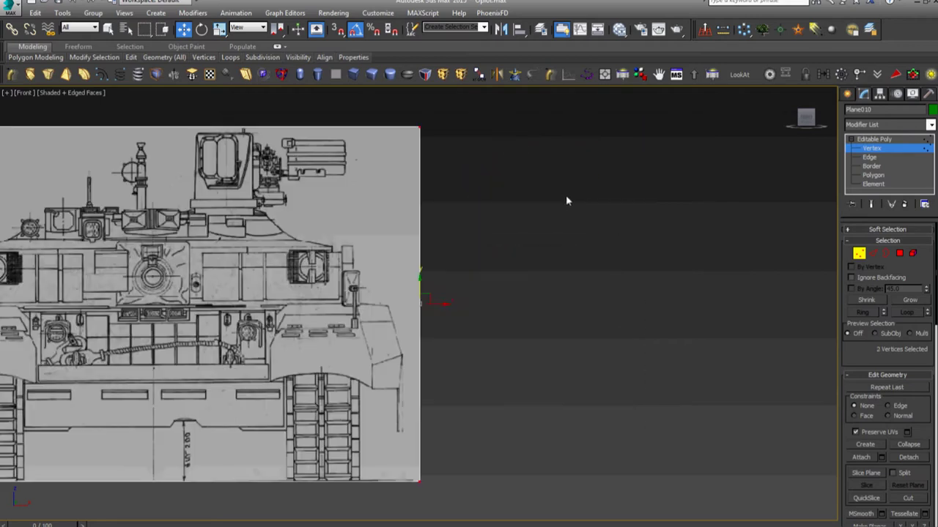
pyautogui.scroll(2, 443, 319)
pyautogui.moveTo(431, 291); pyautogui.dragTo(411, 291)
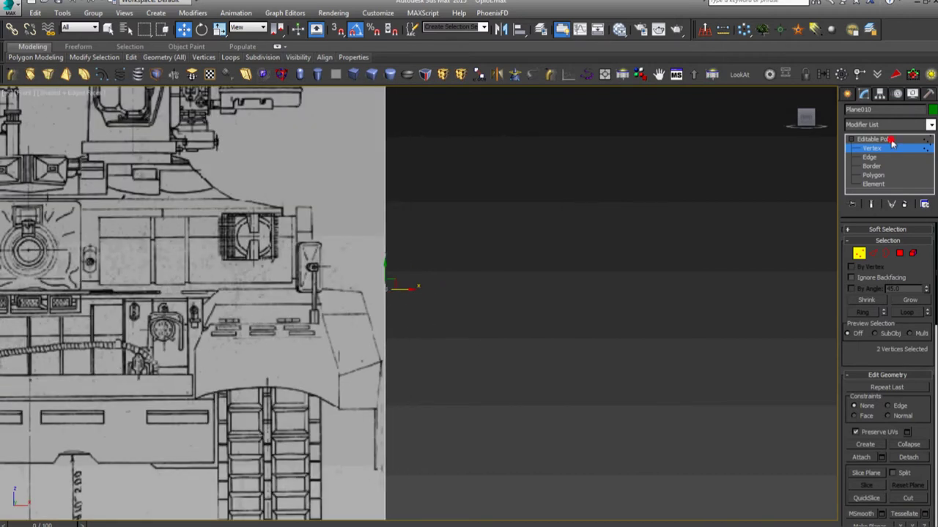
pyautogui.click(892, 144)
pyautogui.press('z')
pyautogui.scroll(1, 272, 324)
# Step: At Edge level, move the plane's left edge in to the drawing's border
pyautogui.press('2')
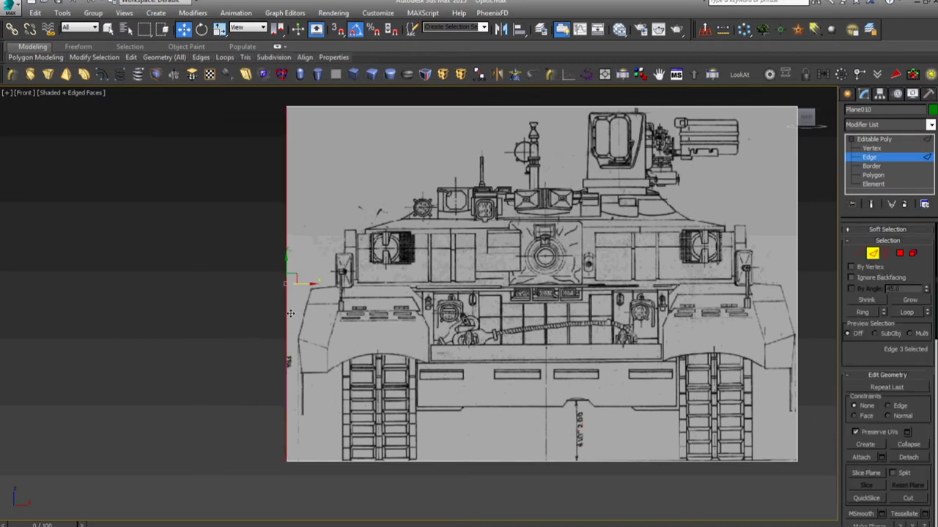
pyautogui.scroll(2, 290, 314)
pyautogui.scroll(2, 314, 255)
pyautogui.moveTo(292, 241); pyautogui.dragTo(337, 246)
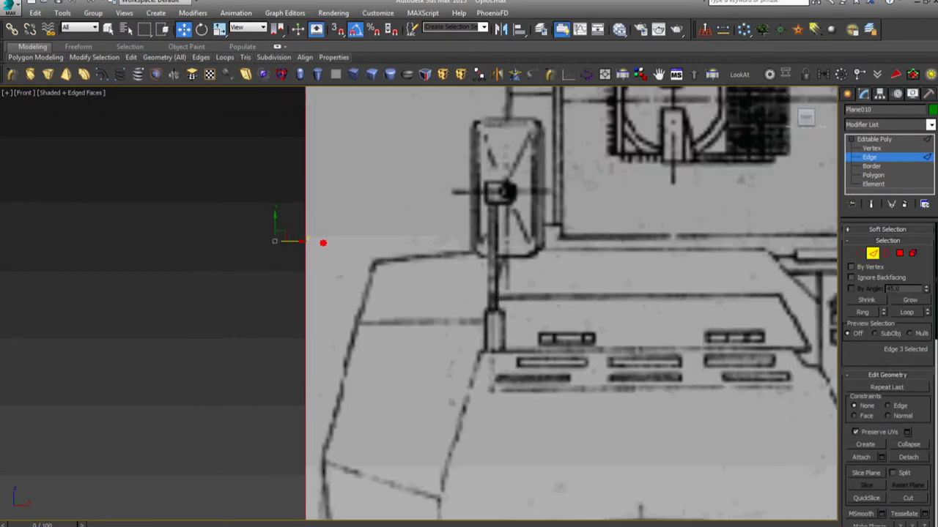
pyautogui.click(881, 144)
pyautogui.press('z')
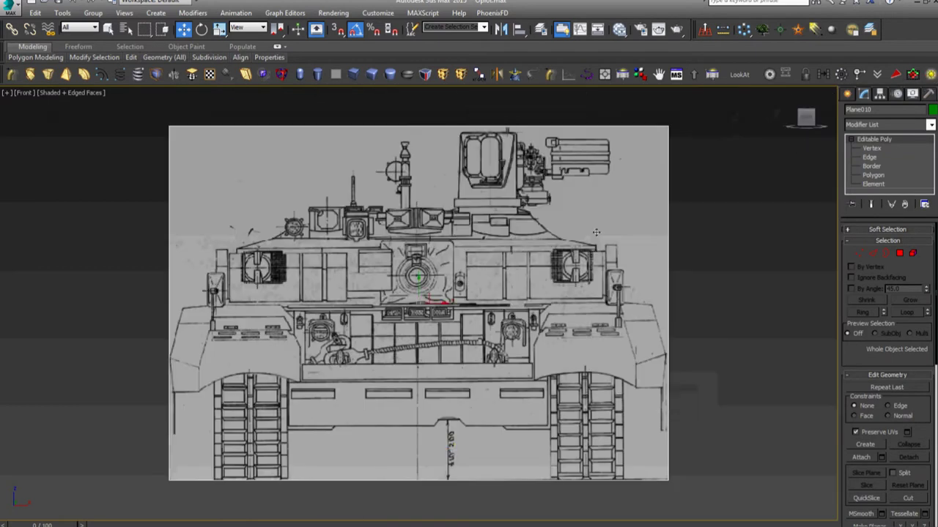
# Step: Unhide the rest of the tank model in front of the trimmed plane
pyautogui.moveTo(513, 293); pyautogui.dragTo(186, 293, button='middle')
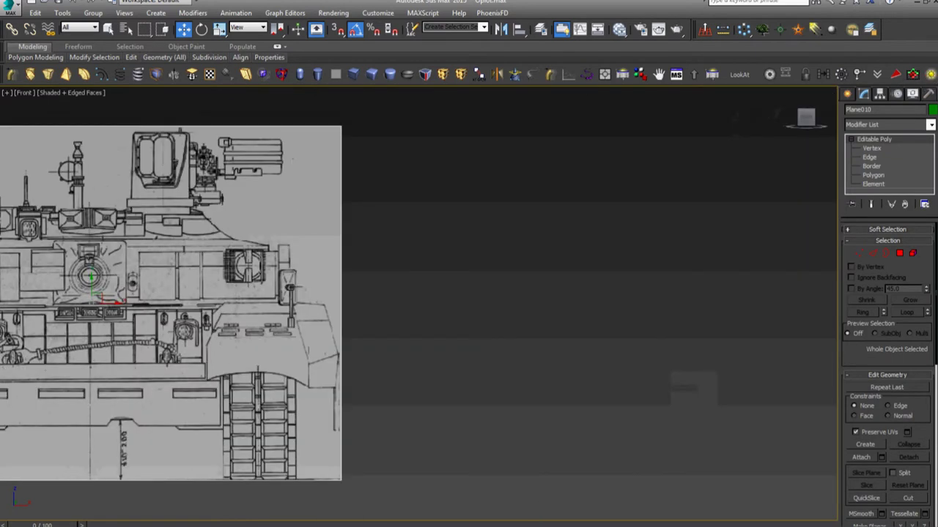
pyautogui.press('z')
pyautogui.hotkey('alt', 'q')
pyautogui.scroll(-3, 540, 389)
# Step: Raise the front blueprint plane to line up with the tank's wheels
pyautogui.moveTo(482, 311)
pyautogui.mouseDown()
pyautogui.moveTo(482, 235)
pyautogui.moveTo(496, 246)
pyautogui.mouseUp()
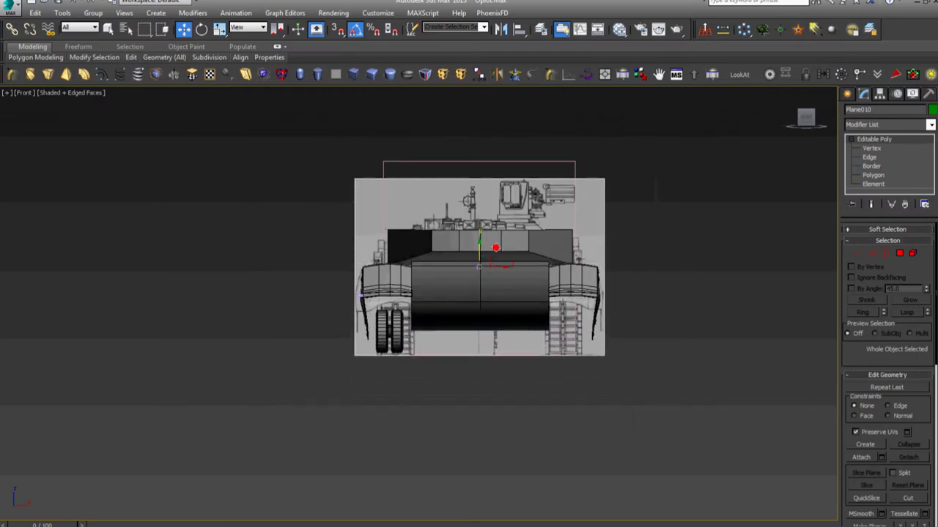
pyautogui.scroll(3, 436, 342)
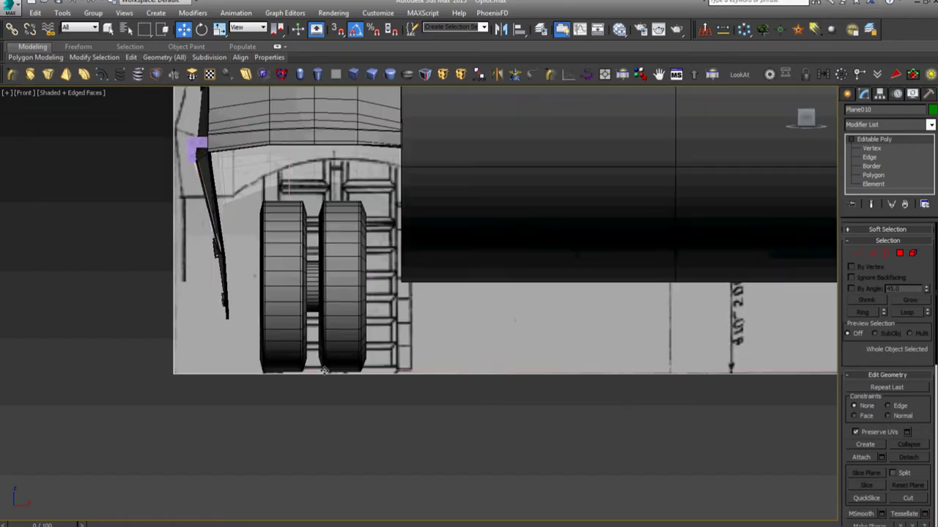
pyautogui.scroll(3, 438, 348)
pyautogui.scroll(2, 442, 356)
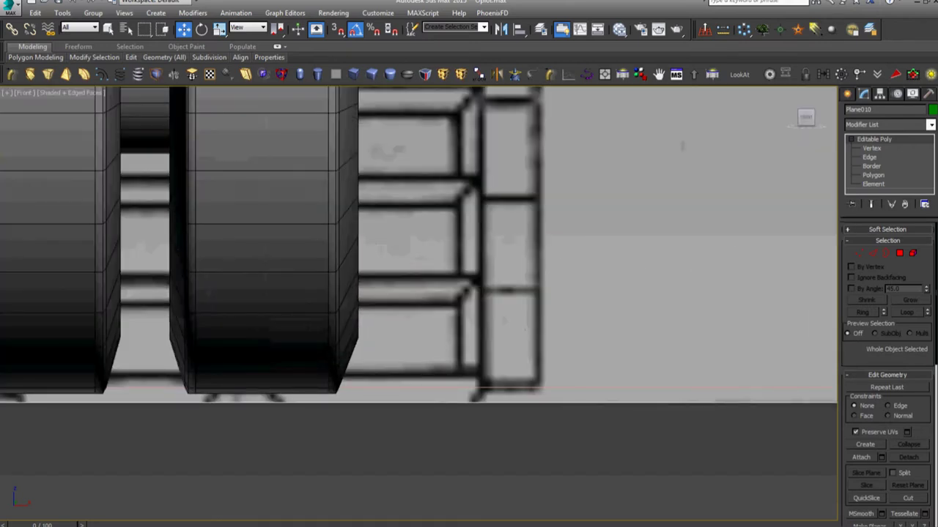
pyautogui.moveTo(496, 256); pyautogui.dragTo(497, 242)
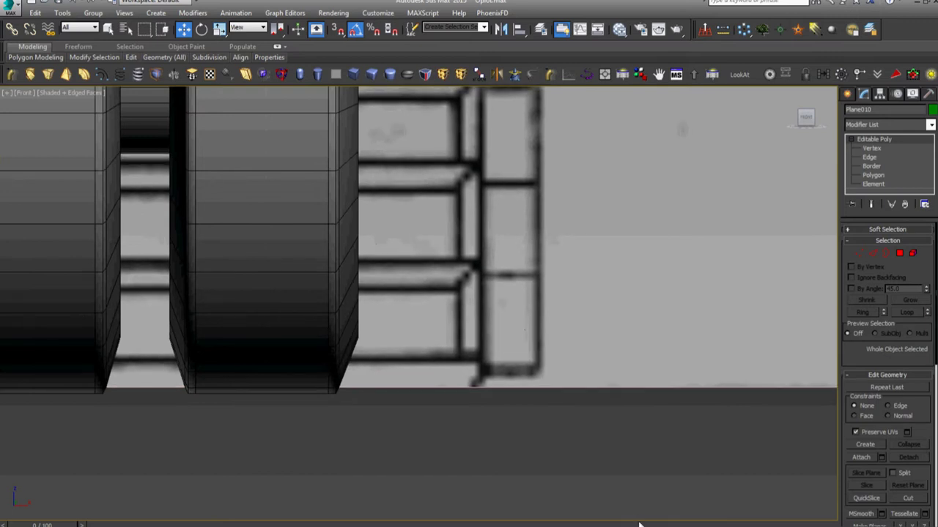
# Step: Move the blueprint plane away from the tank in the Perspective view
pyautogui.scroll(-3, 425, 309)
pyautogui.scroll(-3, 425, 308)
pyautogui.scroll(-3, 425, 309)
pyautogui.scroll(-4, 565, 356)
pyautogui.moveTo(565, 356)
pyautogui.keyDown('alt'); pyautogui.mouseDown(button='middle')
pyautogui.moveTo(439, 376)
pyautogui.moveTo(429, 368)
pyautogui.mouseUp(button='middle'); pyautogui.keyUp('alt')
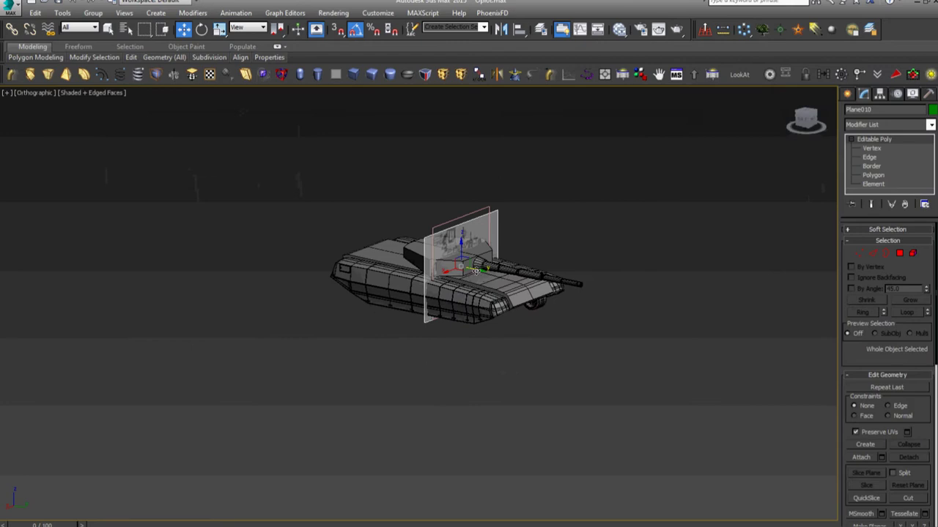
pyautogui.moveTo(475, 271); pyautogui.dragTo(727, 373)
pyautogui.scroll(-3, 726, 372)
pyautogui.moveTo(693, 376); pyautogui.dragTo(320, 360, button='middle')
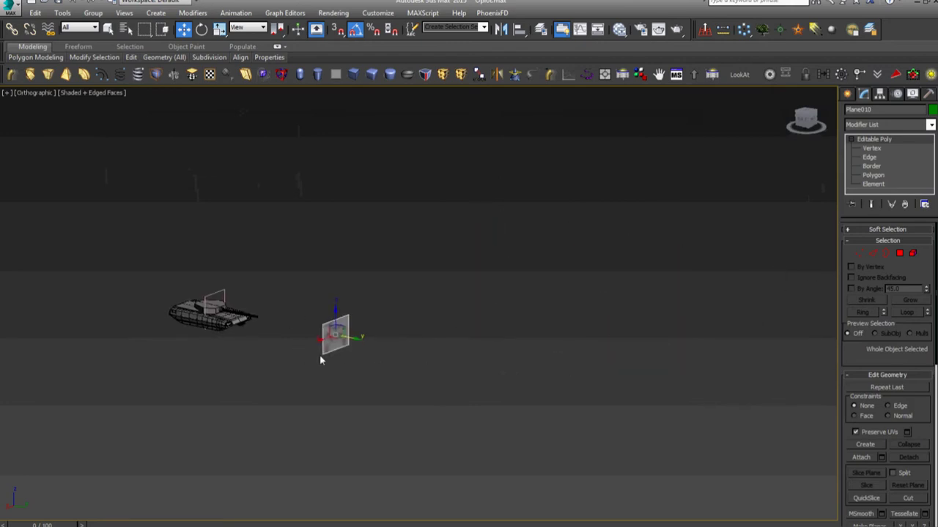
pyautogui.moveTo(354, 336); pyautogui.dragTo(773, 444)
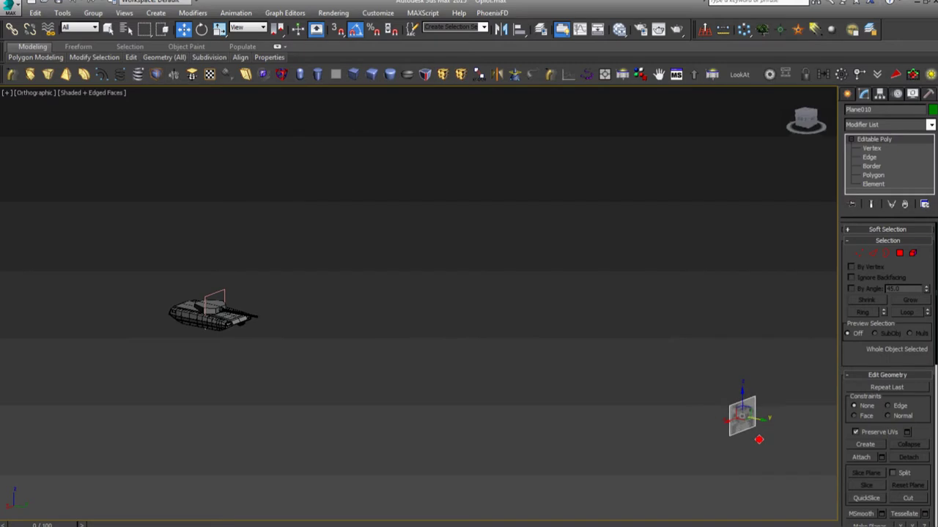
pyautogui.press('z')
# Step: Switch to the Back view and rotate the blueprint plane roughly 180°
pyautogui.press('f')
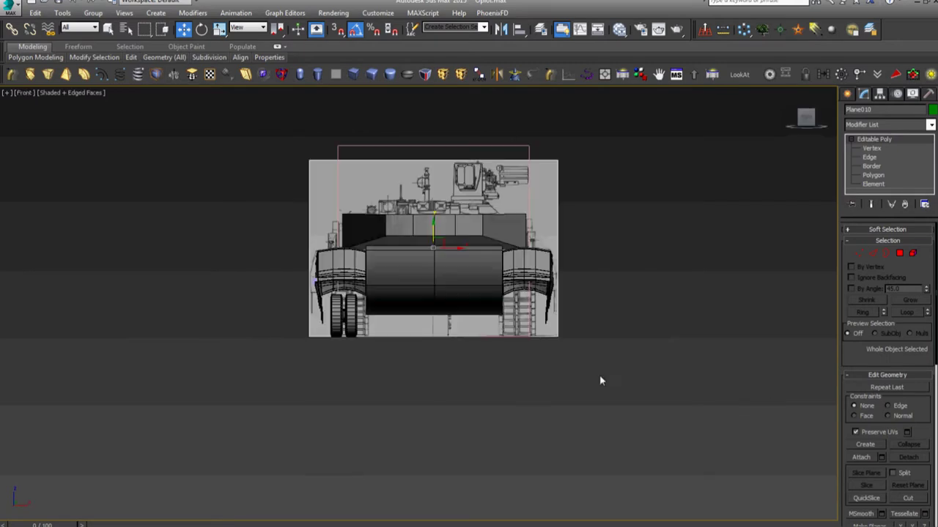
pyautogui.scroll(4, 487, 214)
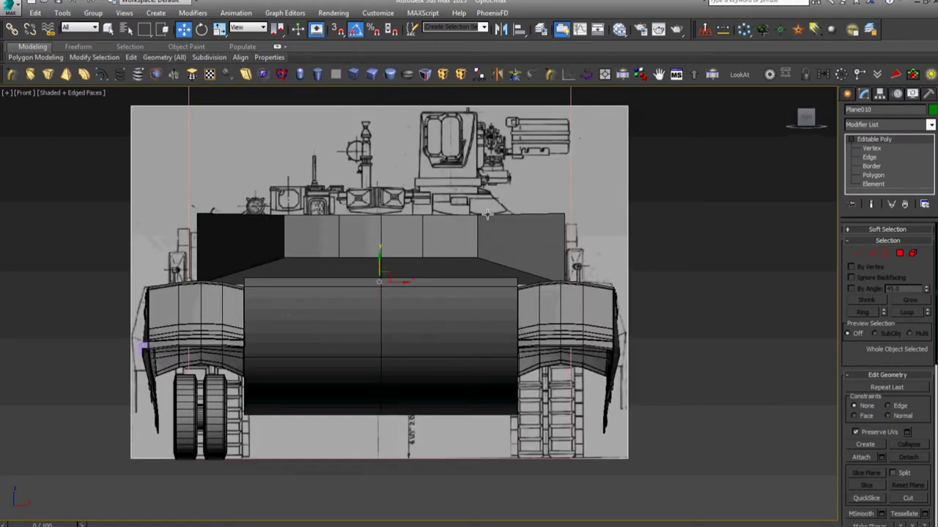
pyautogui.press('v')
pyautogui.click(495, 232)
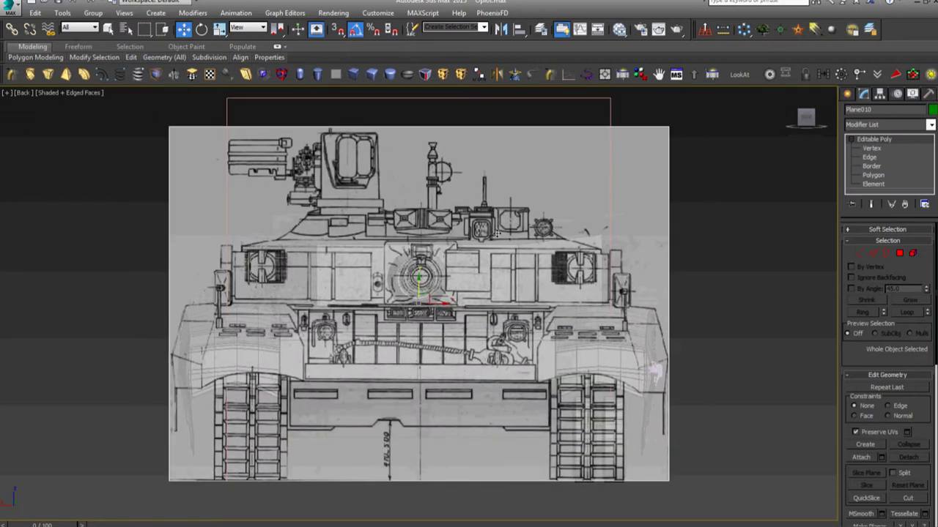
pyautogui.rightClick(498, 233)
pyautogui.click(523, 251)
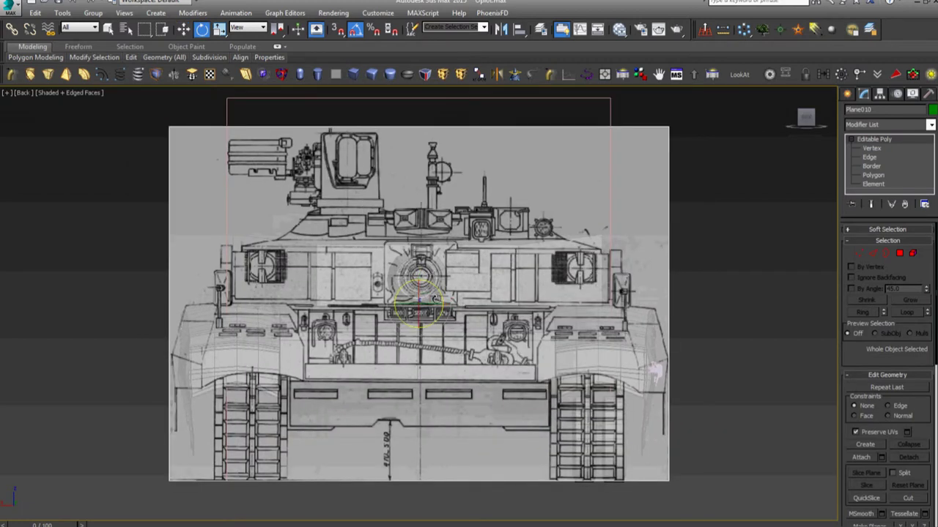
pyautogui.moveTo(434, 305); pyautogui.dragTo(345, 302)
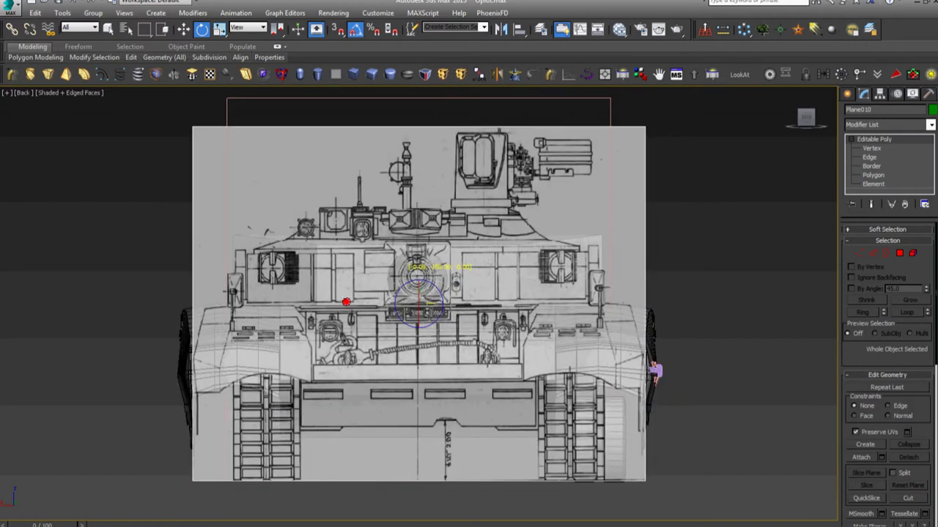
# Step: In Top view, rotate the edge-on front blueprint plane to lie horizontal
pyautogui.press('t')
pyautogui.hotkey('alt', 'q')
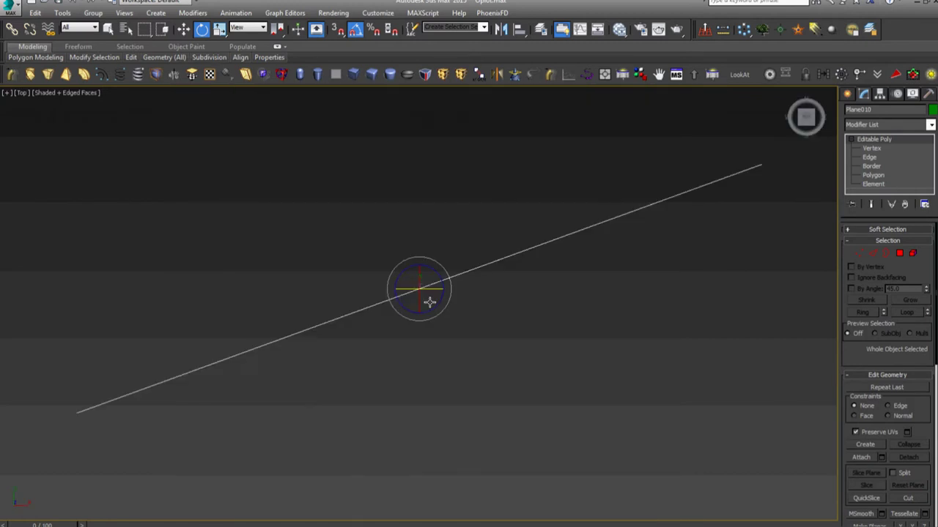
pyautogui.moveTo(433, 272); pyautogui.dragTo(440, 276)
pyautogui.rightClick(443, 284)
pyautogui.click(452, 288)
# Step: Zoom onto the top blueprint and deselect everything
pyautogui.scroll(-3, 439, 288)
pyautogui.moveTo(449, 335); pyautogui.dragTo(459, 274, button='middle')
pyautogui.scroll(7, 450, 386)
pyautogui.scroll(3, 449, 389)
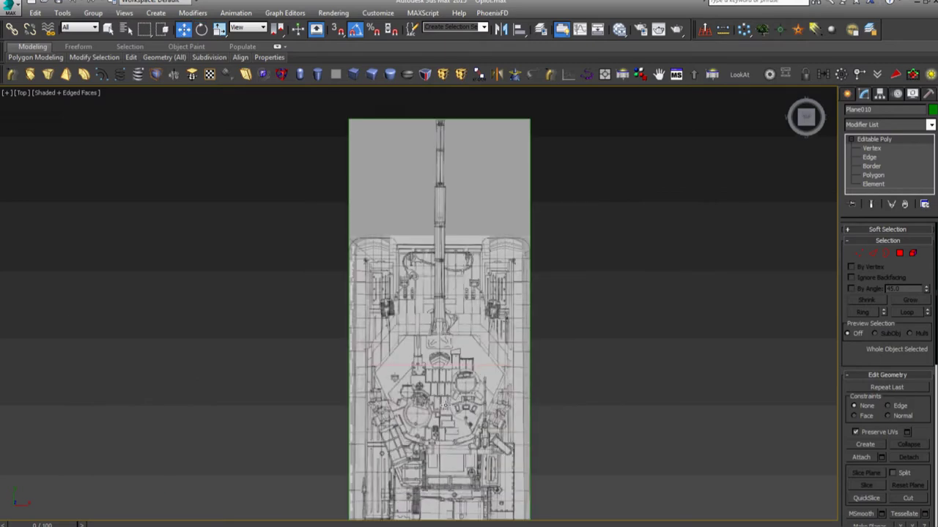
pyautogui.scroll(4, 485, 443)
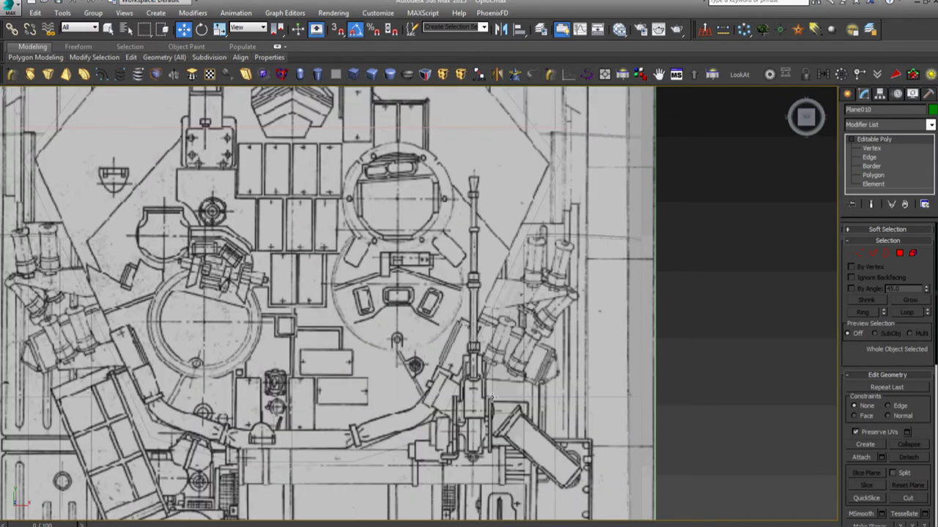
pyautogui.click(755, 207)
pyautogui.moveTo(751, 249)
pyautogui.mouseDown(button='middle')
pyautogui.moveTo(746, 319)
pyautogui.moveTo(655, 371)
pyautogui.mouseUp(button='middle')
pyautogui.scroll(-3, 746, 320)
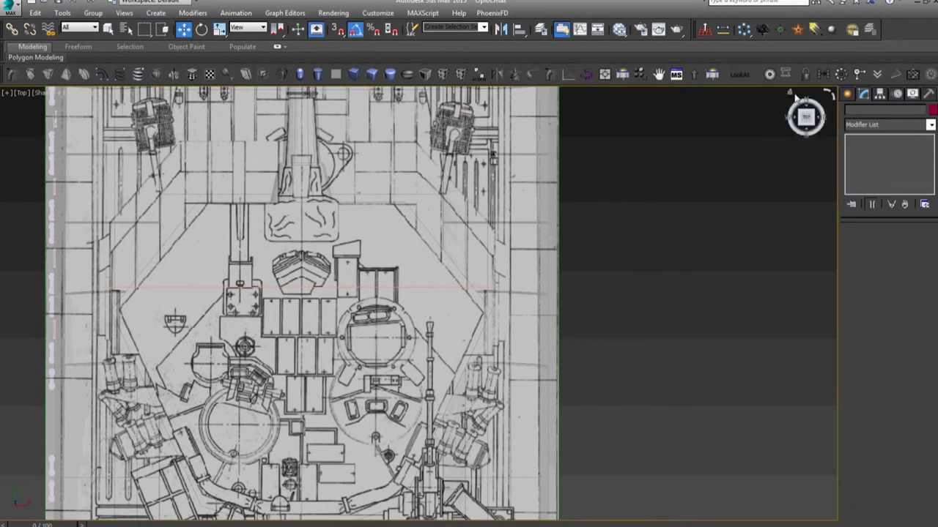
# Step: Choose the Cylinder tool from Standard Primitives in the Create panel
pyautogui.click(848, 98)
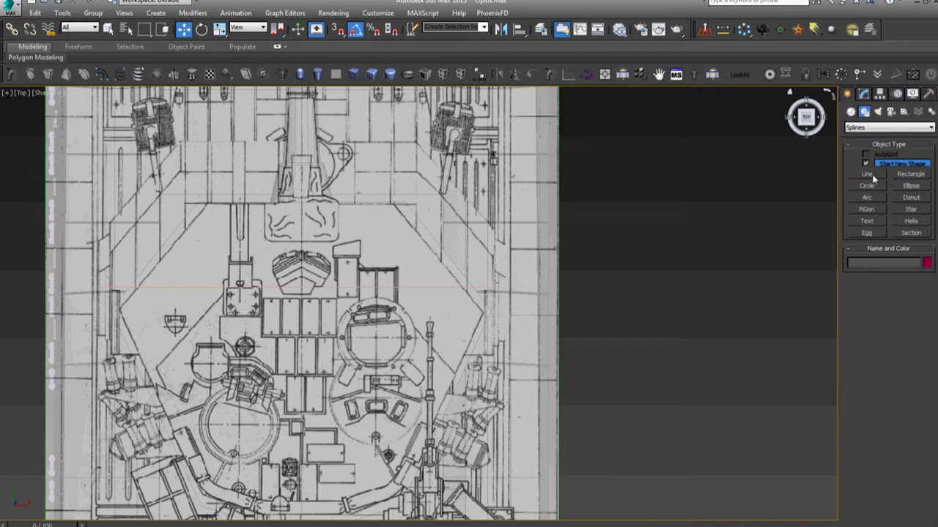
pyautogui.click(851, 112)
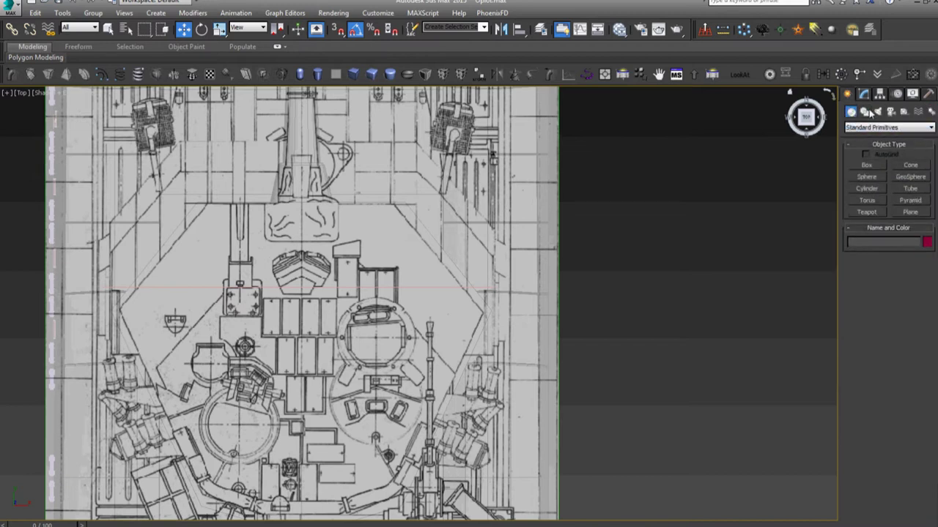
pyautogui.click(888, 128)
pyautogui.click(875, 137)
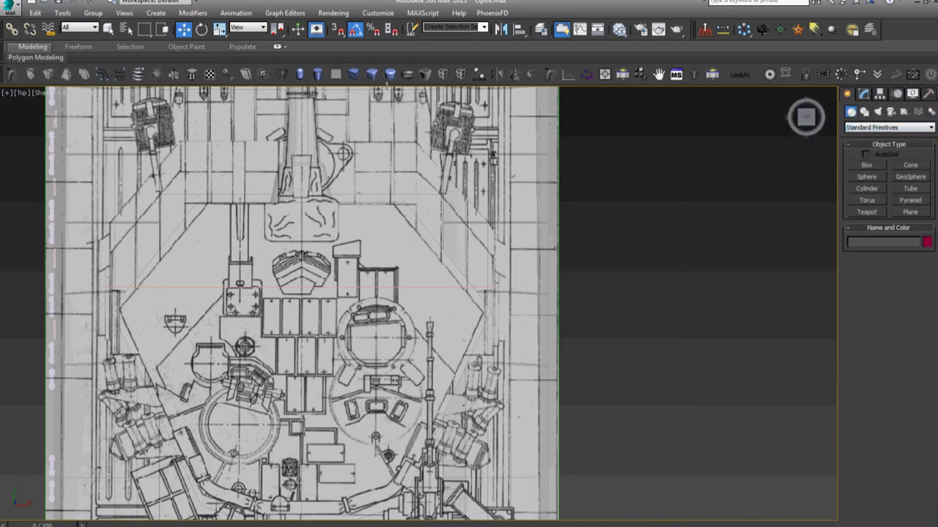
pyautogui.click(317, 75)
# Step: Draw a thin upright cylinder on the turret, exit the tool and zoom out
pyautogui.scroll(2, 447, 282)
pyautogui.scroll(3, 456, 285)
pyautogui.scroll(3, 475, 302)
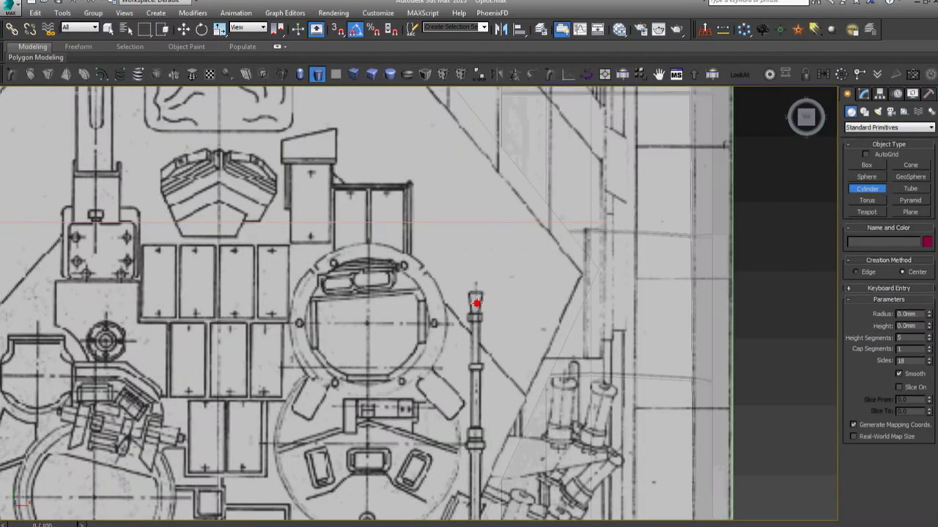
pyautogui.moveTo(475, 302); pyautogui.dragTo(482, 315)
pyautogui.click(487, 279)
pyautogui.rightClick(488, 279)
pyautogui.scroll(-3, 487, 279)
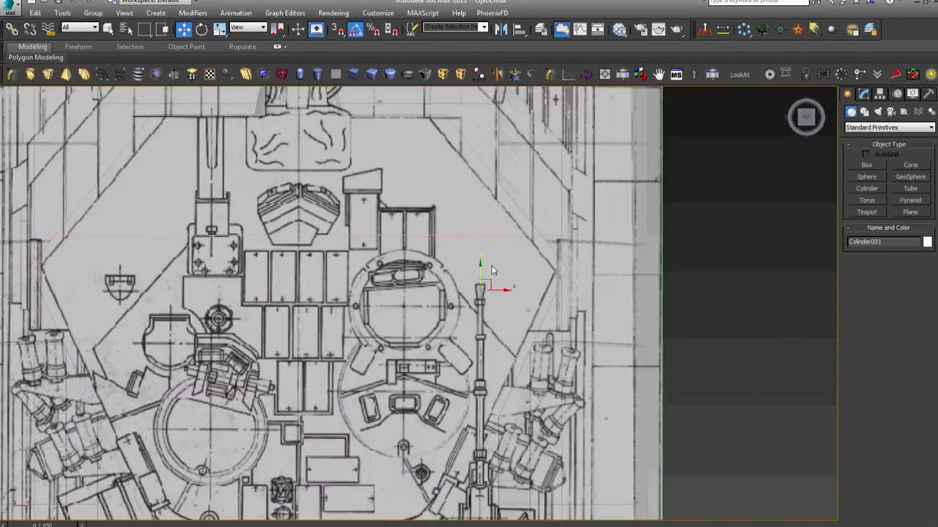
pyautogui.scroll(-4, 487, 282)
pyautogui.scroll(-4, 489, 302)
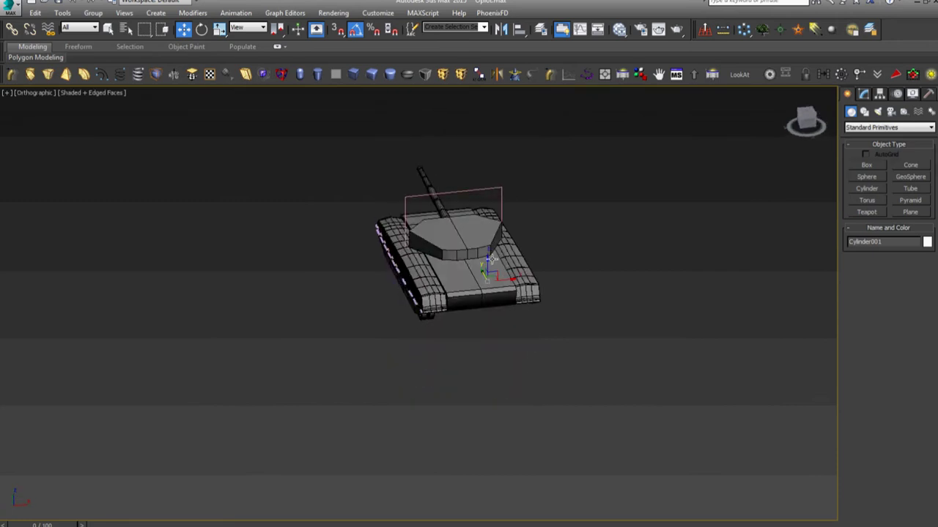
# Step: Select the new cylinder and set its Height Segments to 1
pyautogui.moveTo(488, 268); pyautogui.dragTo(491, 191)
pyautogui.press('f')
pyautogui.press('z')
pyautogui.click(865, 93)
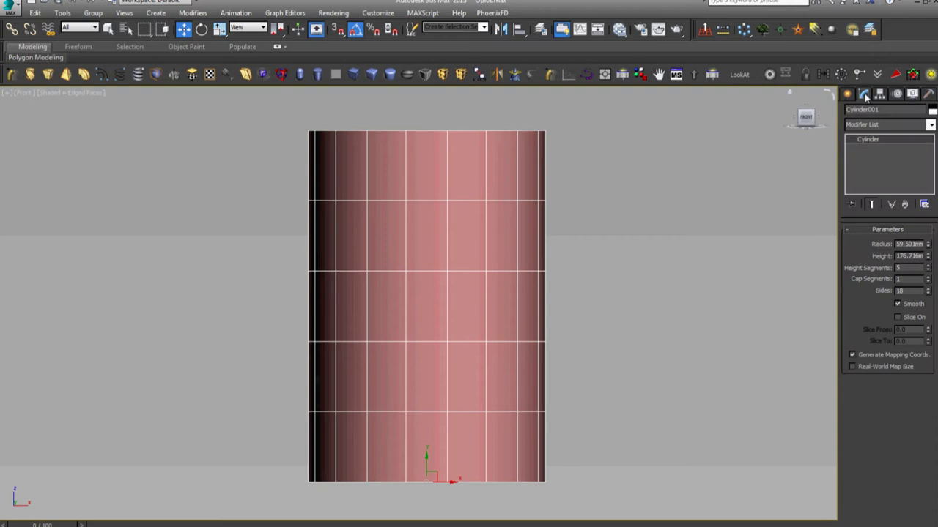
pyautogui.rightClick(928, 271)
# Step: Rotate the cylinder 90° in the Front view so it lies on its side
pyautogui.rightClick(579, 236)
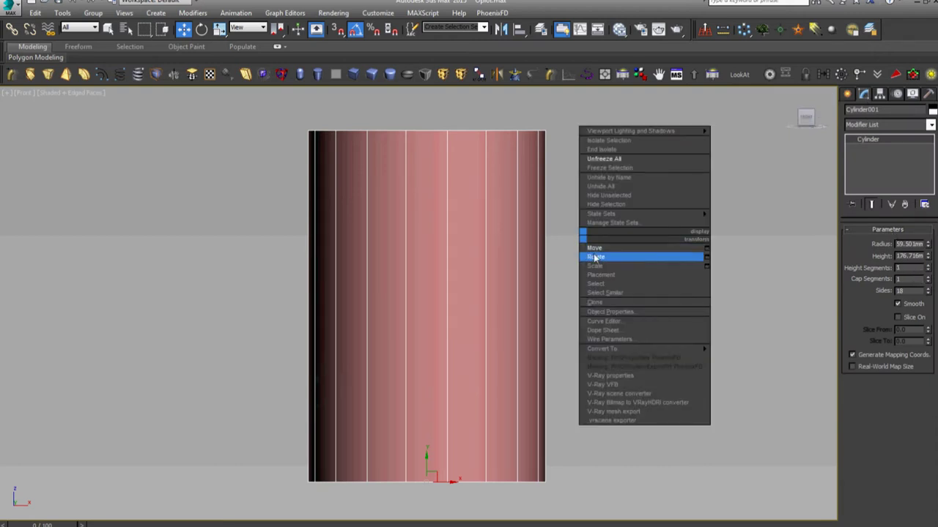
pyautogui.click(591, 258)
pyautogui.scroll(-4, 458, 411)
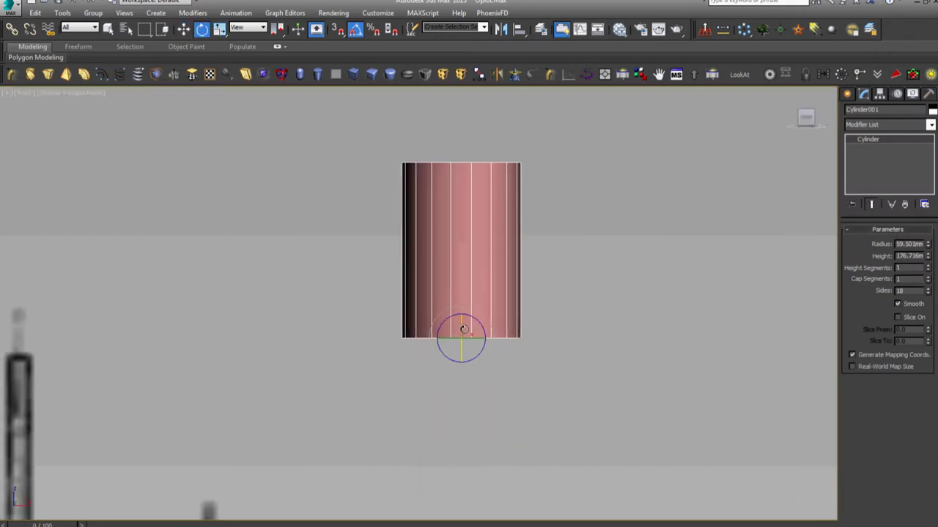
pyautogui.moveTo(460, 331); pyautogui.dragTo(463, 378)
pyautogui.rightClick(463, 379)
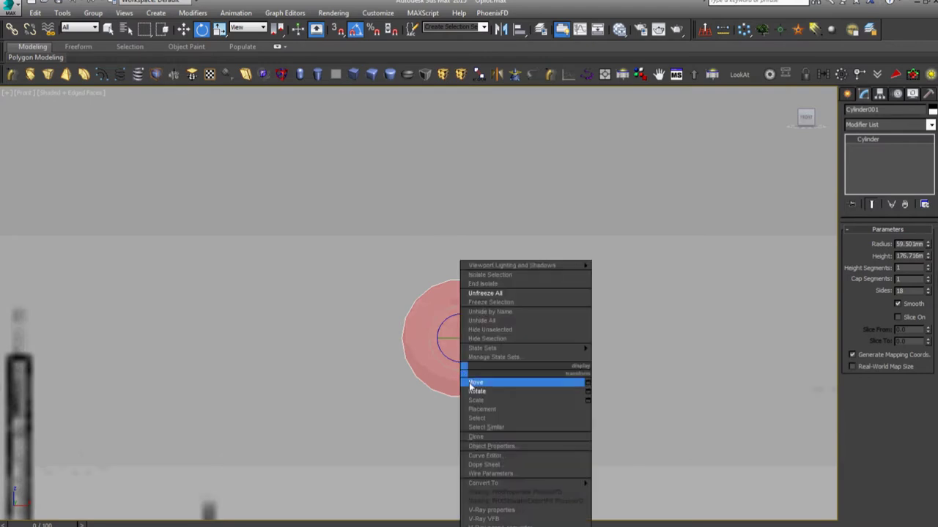
pyautogui.click(472, 386)
# Step: In Top view, rotate the cylinder to align with the machine-gun barrel
pyautogui.press('t')
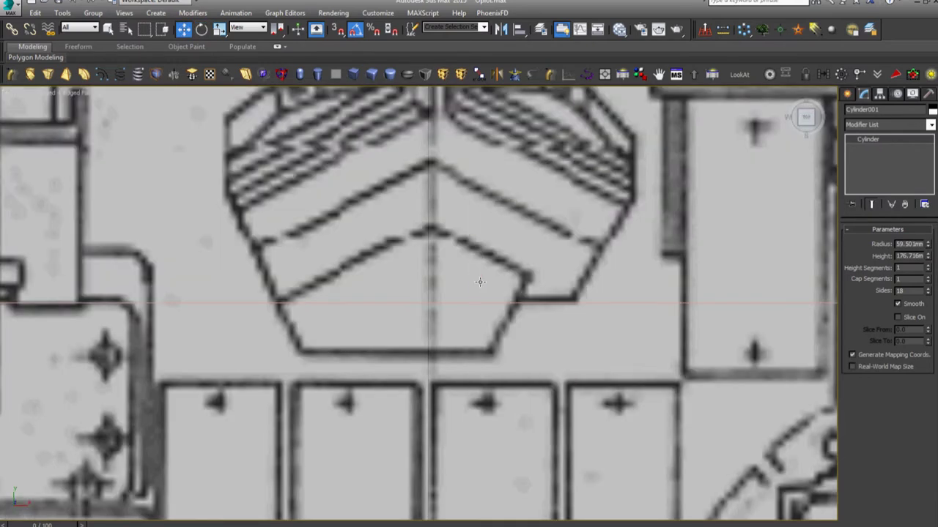
pyautogui.press('f')
pyautogui.scroll(-3, 480, 282)
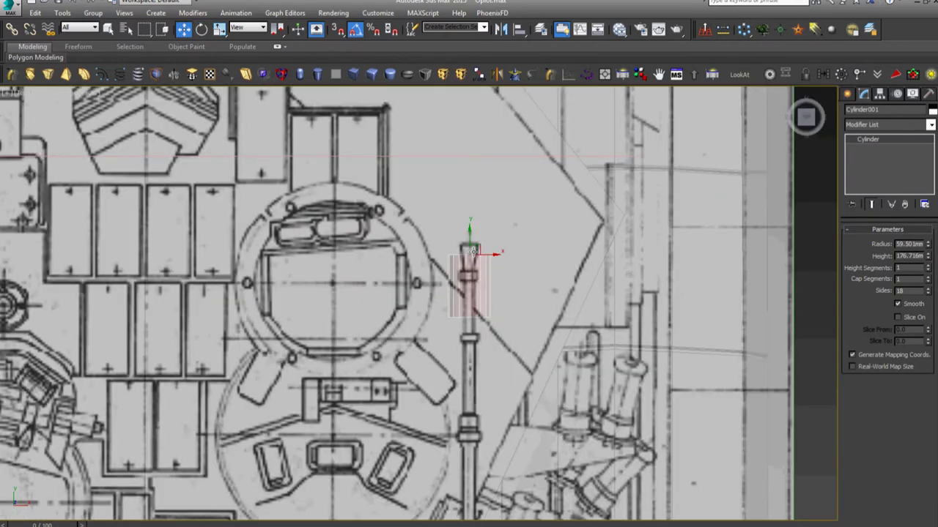
pyautogui.rightClick(489, 265)
pyautogui.click(498, 286)
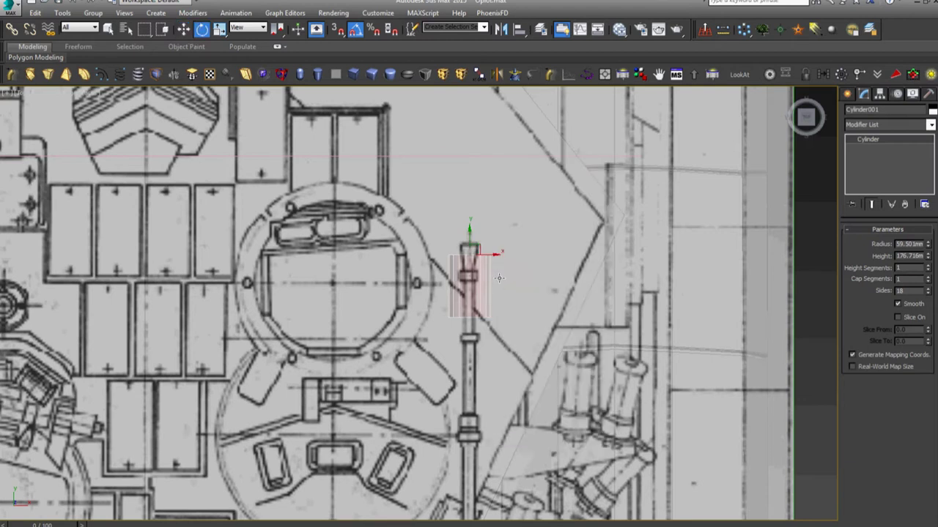
pyautogui.moveTo(479, 237); pyautogui.dragTo(564, 299)
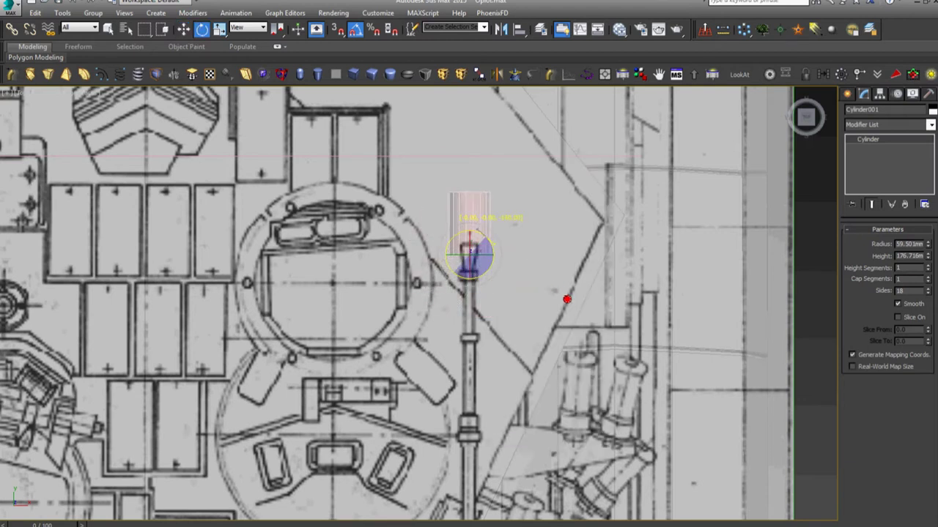
# Step: Move the cylinder down to the base of the machine-gun barrel
pyautogui.rightClick(565, 299)
pyautogui.click(578, 310)
pyautogui.scroll(-3, 507, 251)
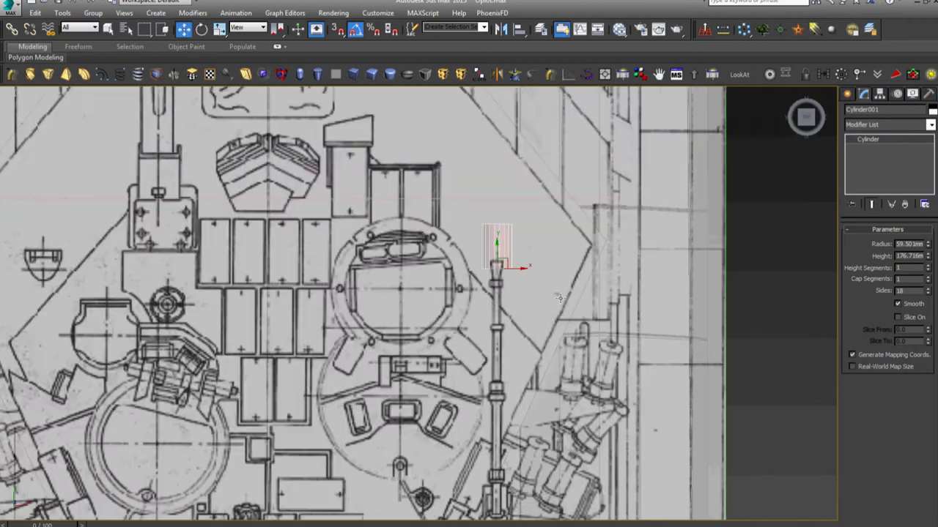
pyautogui.moveTo(515, 254); pyautogui.dragTo(513, 408)
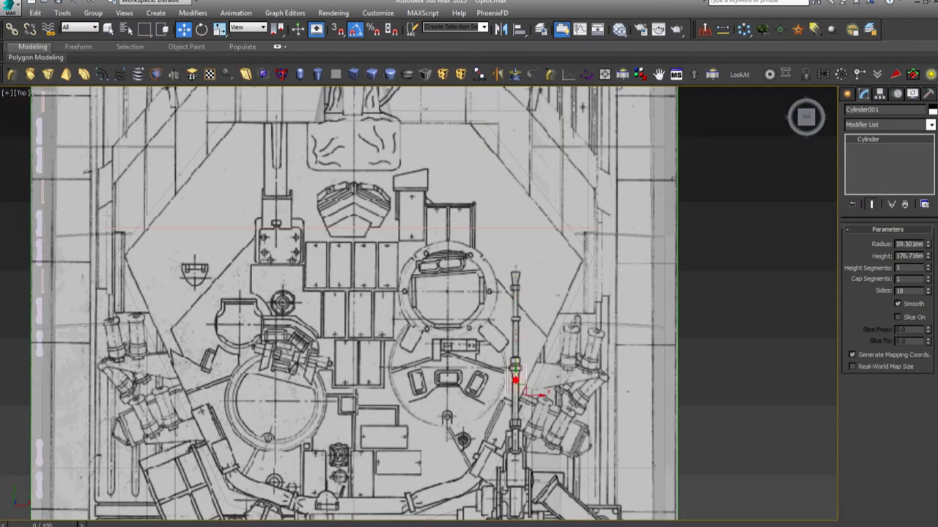
pyautogui.scroll(6, 515, 406)
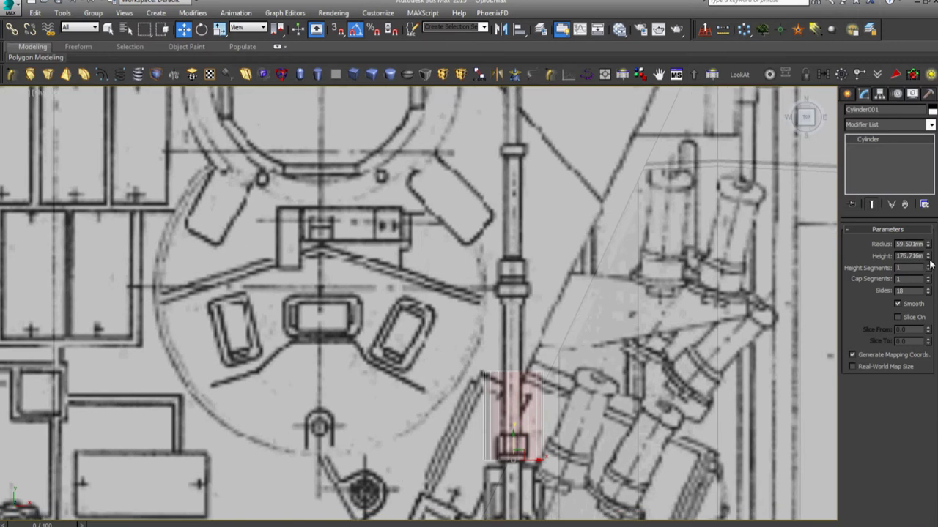
# Step: Set the cylinder's height to 874.743 mm and its radius to 30.864 mm
pyautogui.moveTo(928, 256); pyautogui.dragTo(859, 157)
pyautogui.moveTo(614, 211); pyautogui.dragTo(613, 380, button='middle')
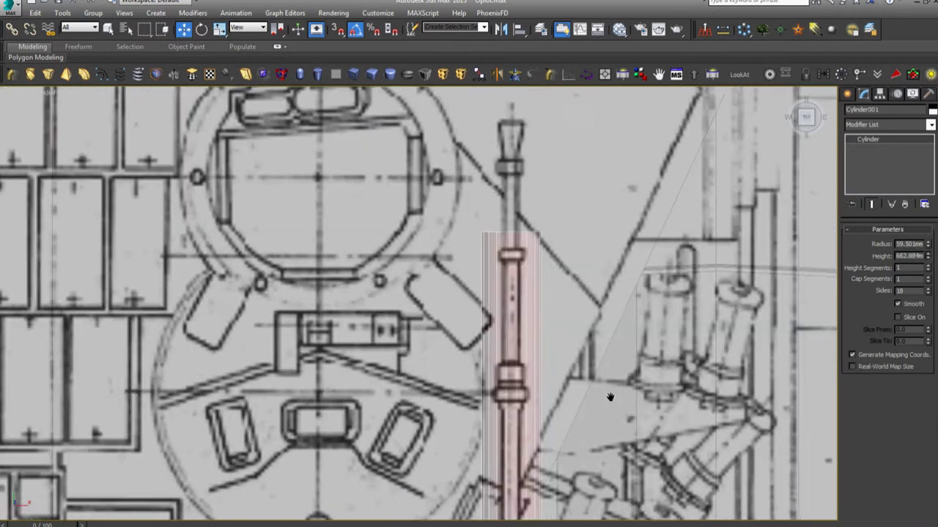
pyautogui.moveTo(928, 256); pyautogui.dragTo(929, 252)
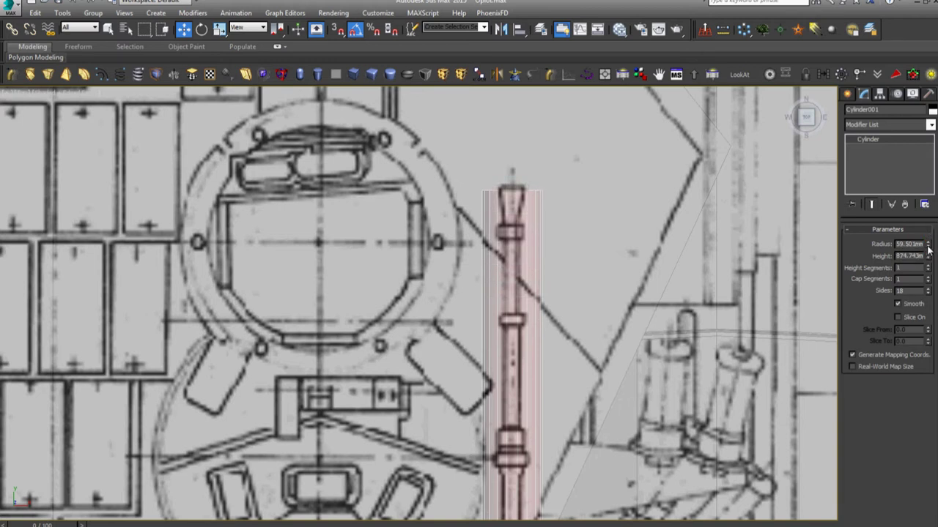
pyautogui.moveTo(929, 244); pyautogui.dragTo(928, 271)
# Step: In Front view, zoom out and select the front blueprint plane
pyautogui.rightClick(654, 249)
pyautogui.click(662, 254)
pyautogui.press('f')
pyautogui.scroll(-2, 513, 322)
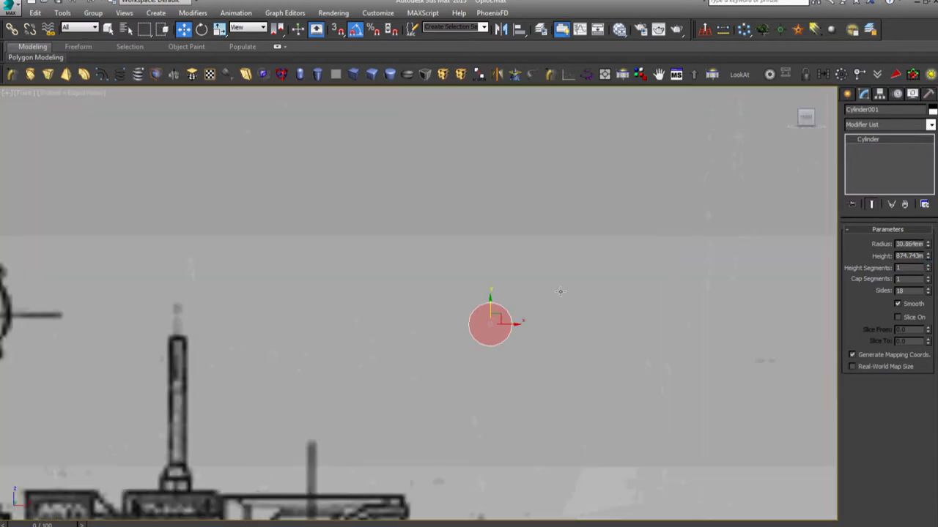
pyautogui.scroll(-3, 528, 312)
pyautogui.scroll(-2, 555, 309)
pyautogui.scroll(-2, 555, 309)
pyautogui.scroll(-1, 572, 268)
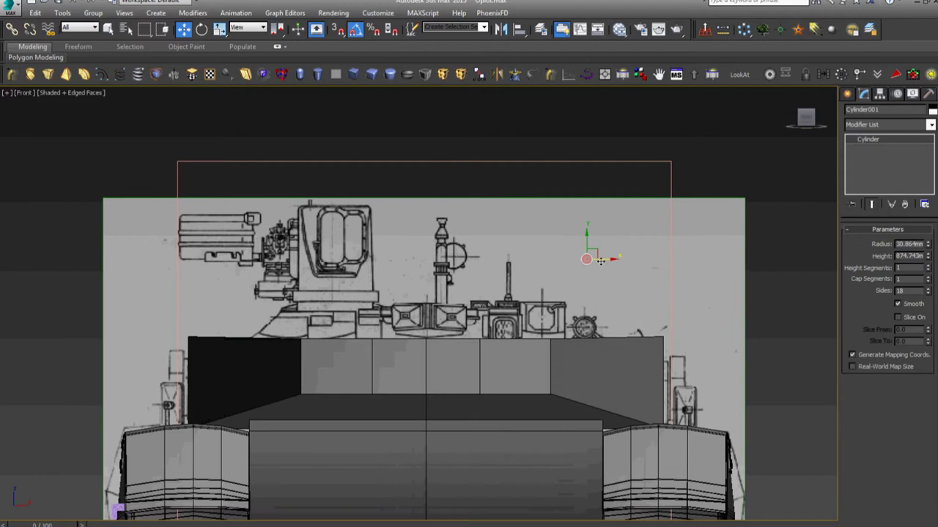
pyautogui.scroll(-1, 592, 256)
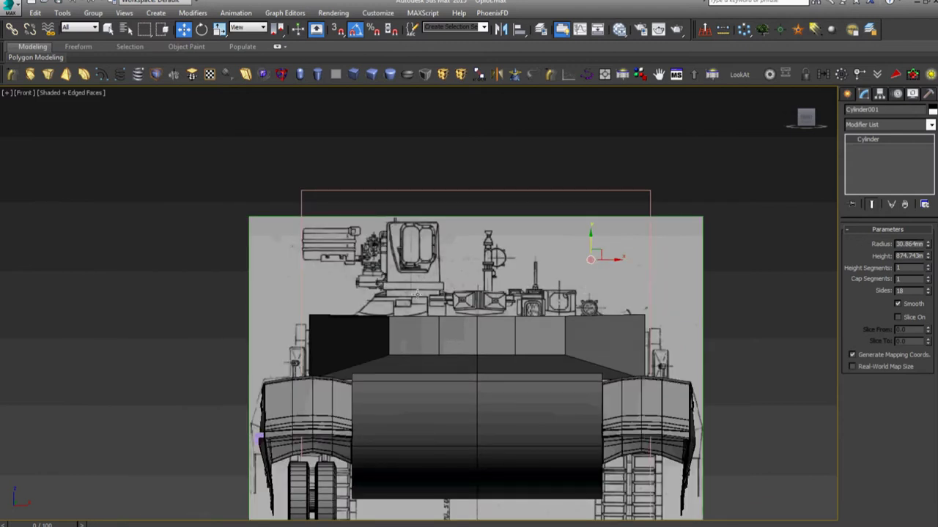
pyautogui.click(386, 260)
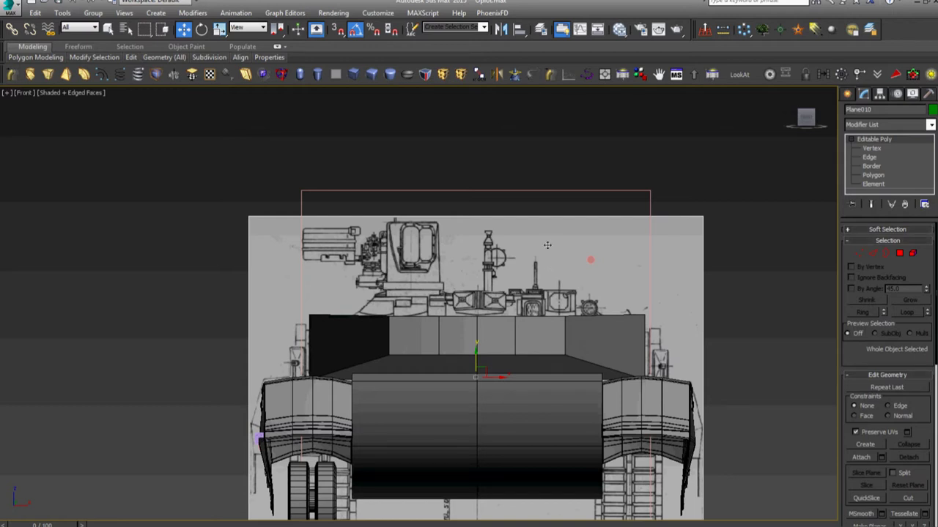
# Step: Mirror the front blueprint plane on the X axis with No Clone
pyautogui.click(501, 30)
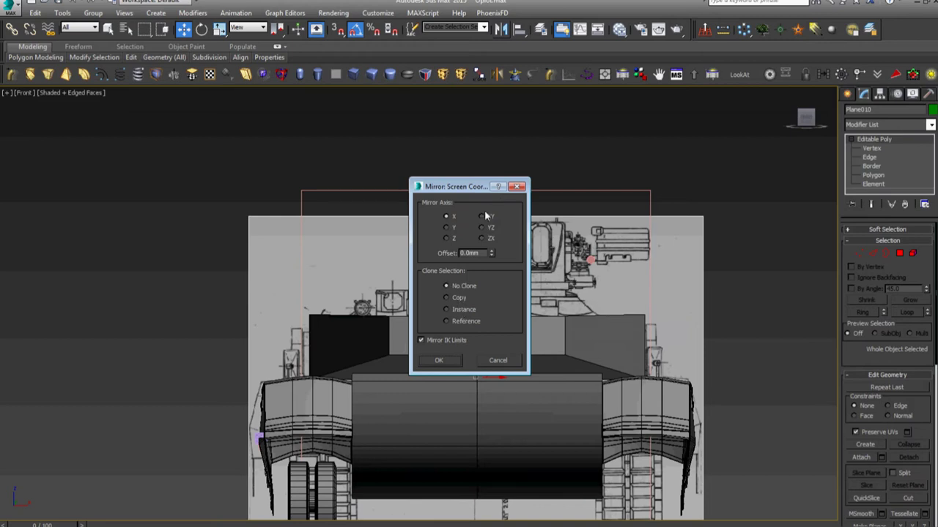
pyautogui.moveTo(458, 186); pyautogui.dragTo(394, 194)
pyautogui.click(377, 369)
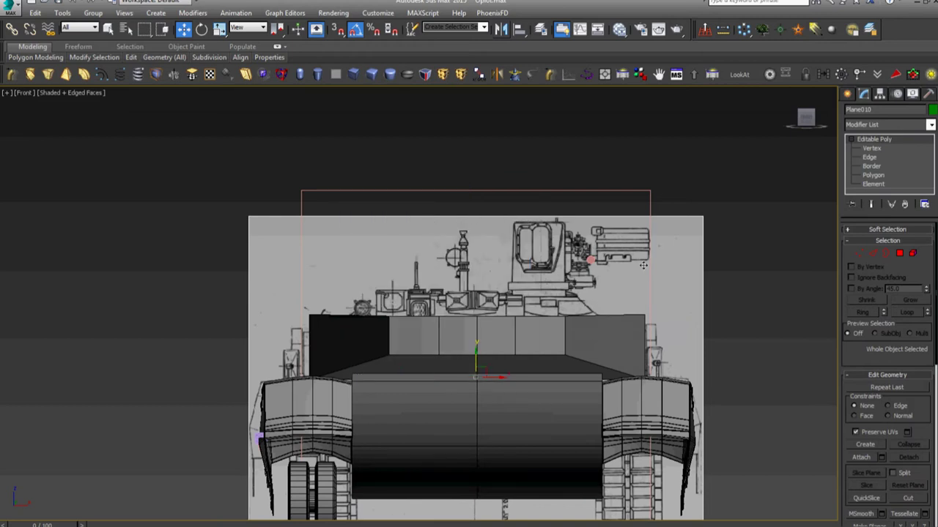
pyautogui.click(726, 257)
pyautogui.scroll(4, 583, 260)
pyautogui.scroll(4, 582, 260)
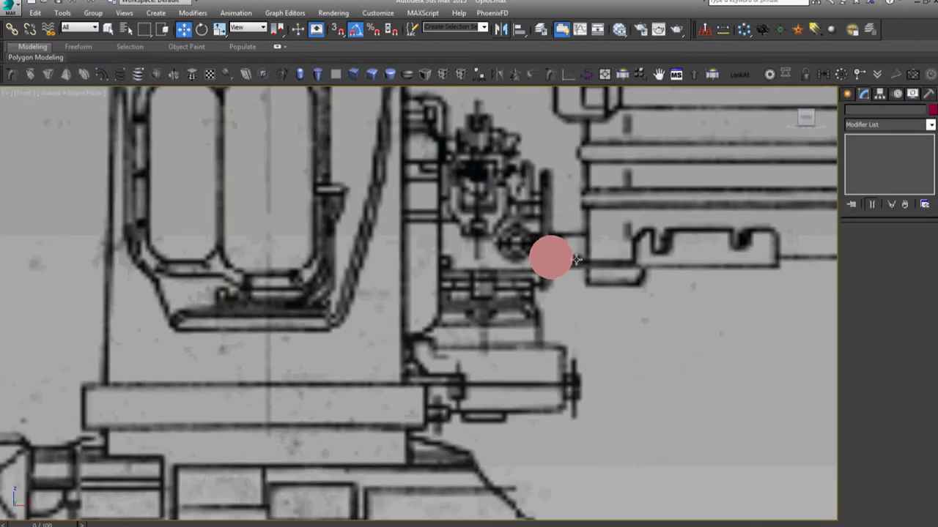
# Step: Select the barrel cylinder and check its placement in the Top view
pyautogui.click(559, 254)
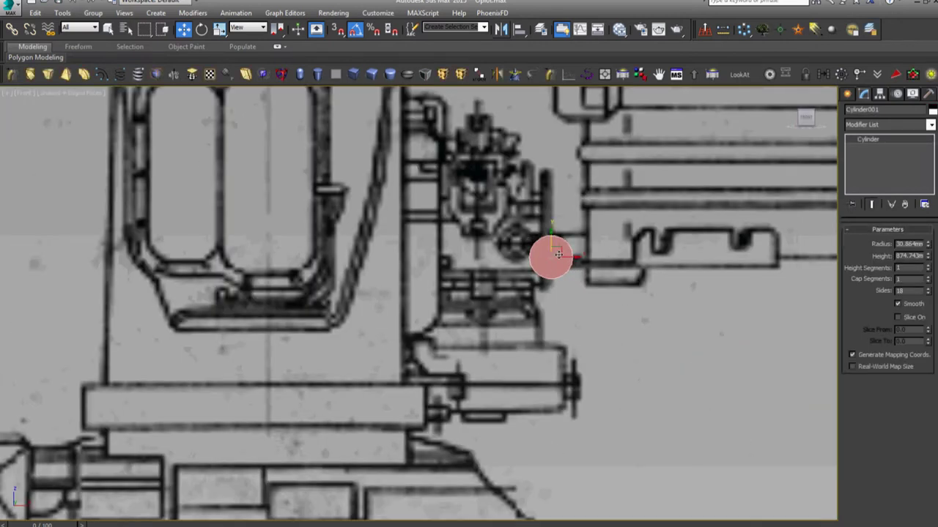
pyautogui.scroll(-5, 558, 254)
pyautogui.press('t')
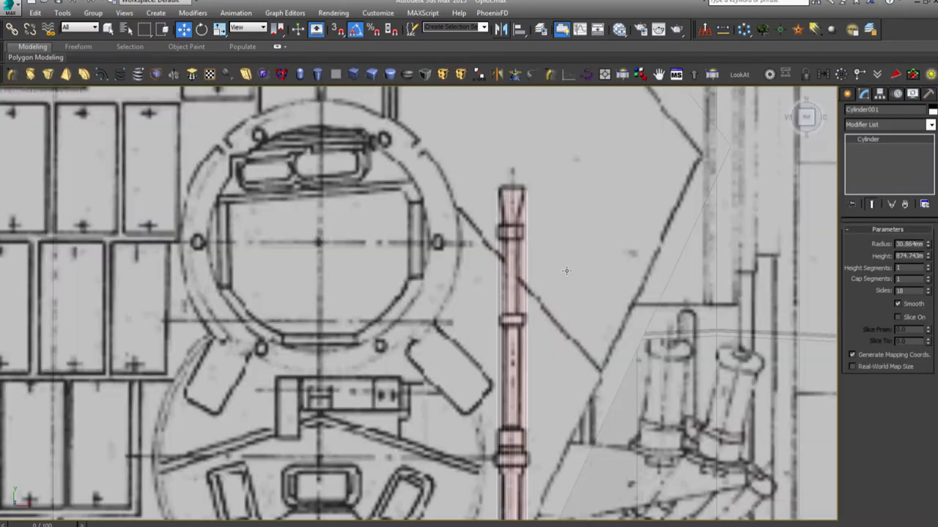
pyautogui.scroll(2, 554, 196)
pyautogui.scroll(5, 521, 190)
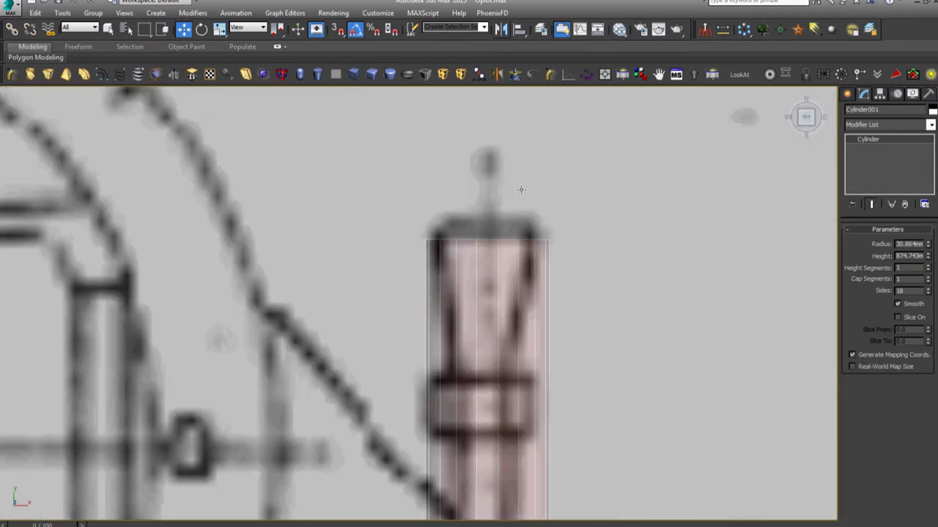
pyautogui.scroll(-2, 521, 190)
pyautogui.scroll(-4, 520, 189)
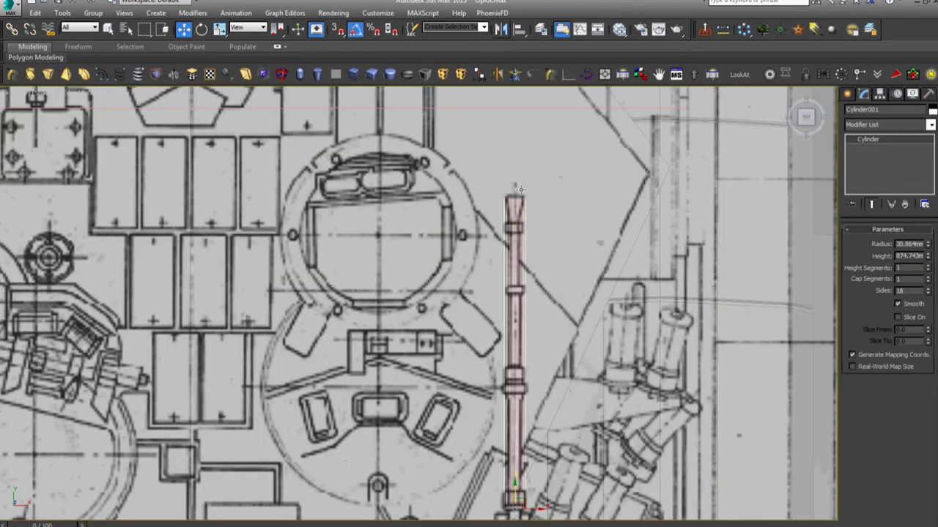
pyautogui.scroll(-5, 520, 189)
pyautogui.scroll(3, 522, 306)
pyautogui.scroll(3, 523, 320)
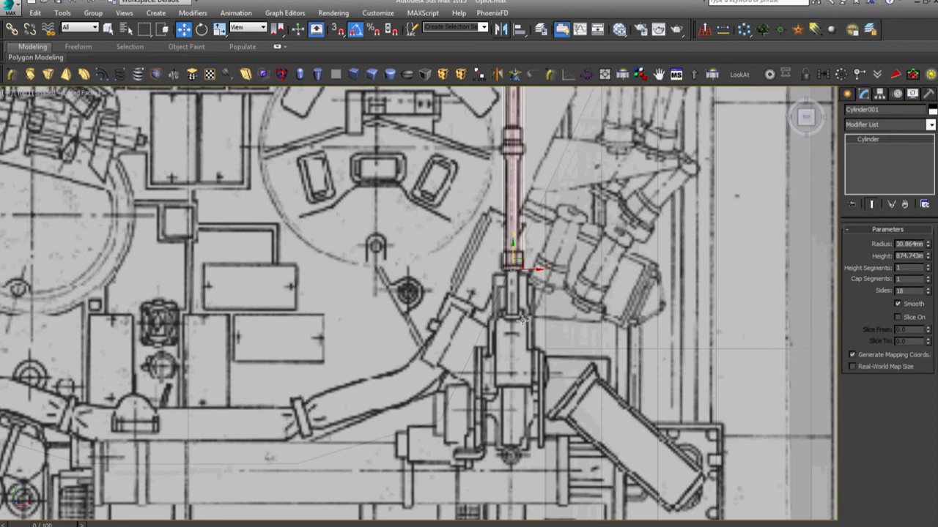
# Step: In Front view, select the front blueprint plane and hide it
pyautogui.press('f')
pyautogui.scroll(5, 564, 265)
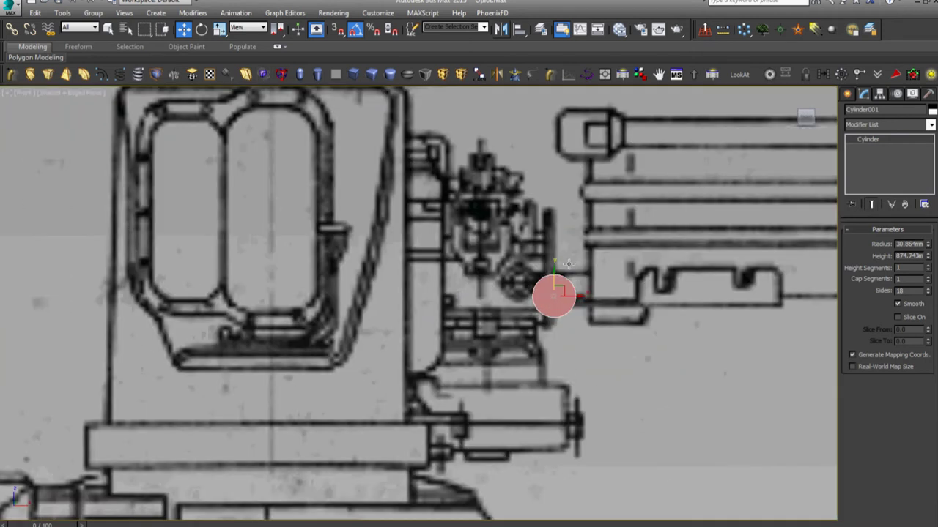
pyautogui.click(571, 264)
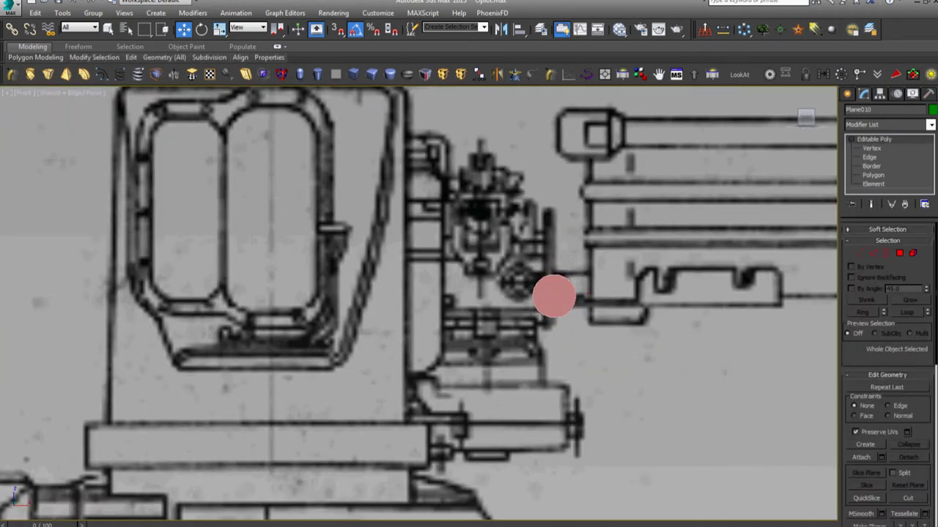
pyautogui.scroll(-5, 554, 296)
pyautogui.scroll(-3, 471, 387)
pyautogui.moveTo(434, 370); pyautogui.dragTo(514, 442, button='middle')
pyautogui.press('Delete')
pyautogui.scroll(5, 506, 439)
pyautogui.scroll(3, 492, 419)
pyautogui.moveTo(433, 381); pyautogui.dragTo(465, 425, button='middle')
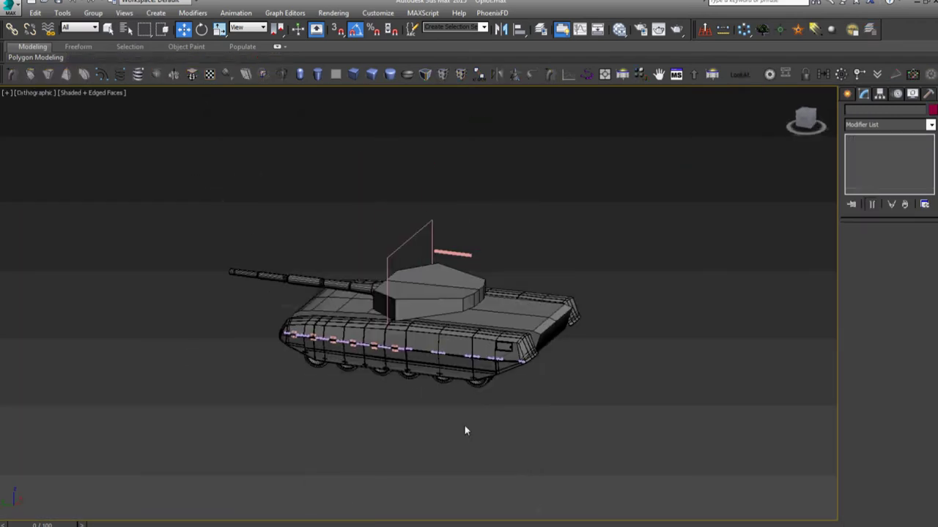
# Step: Delete the rectangle spline and region-select all the tank's parts
pyautogui.click(430, 223)
pyautogui.press('Delete')
pyautogui.click(460, 250)
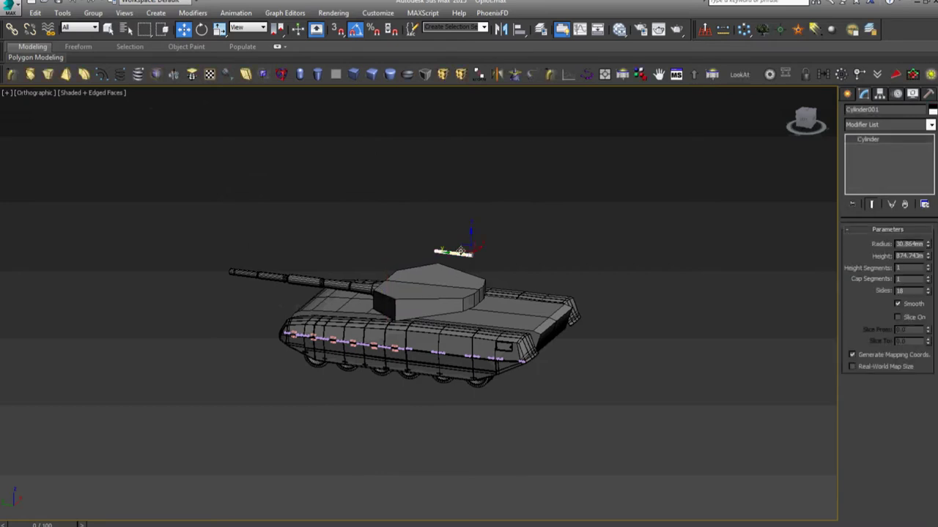
pyautogui.moveTo(178, 211); pyautogui.dragTo(630, 423)
pyautogui.scroll(3, 468, 266)
# Step: Leave out the small cylinder and group the rest as Group001
pyautogui.keyDown('alt'); pyautogui.click(460, 239); pyautogui.keyUp('alt')
pyautogui.hotkey('ctrl', 'g')
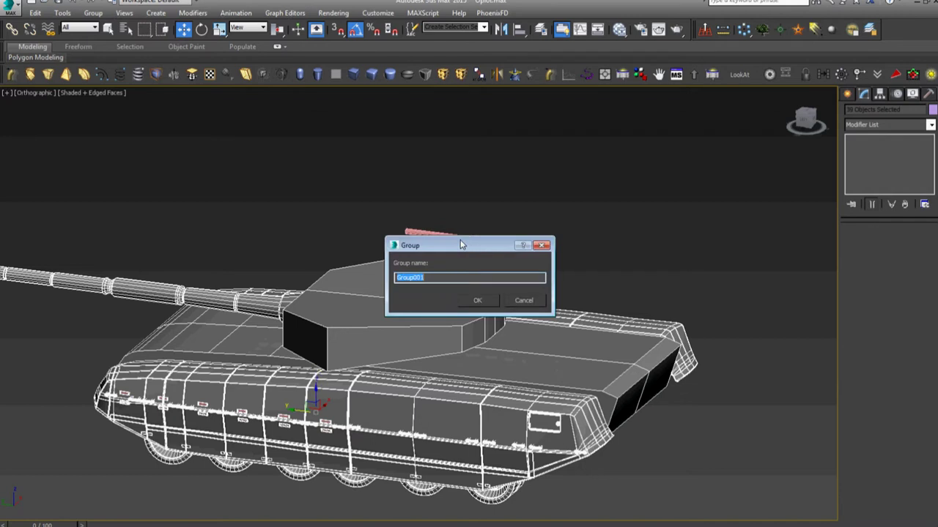
pyautogui.click(473, 300)
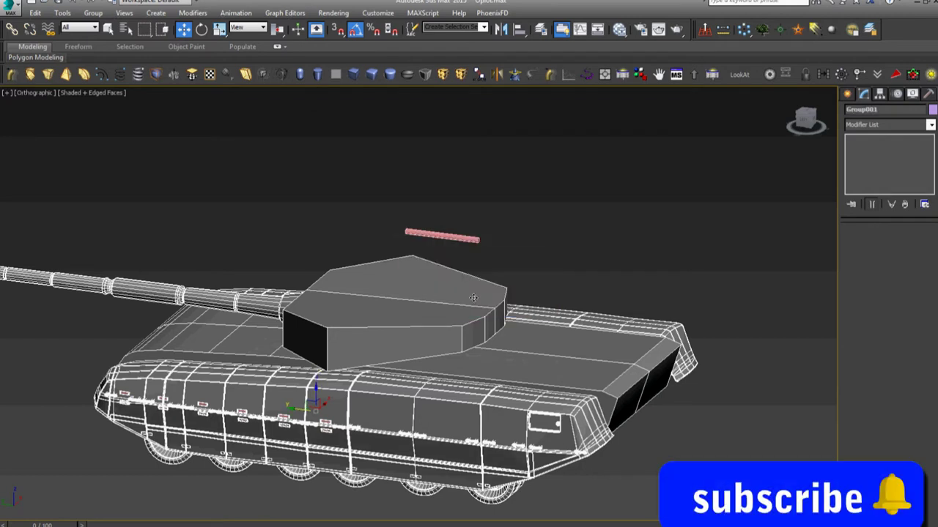
pyautogui.press('t')
pyautogui.press('z')
pyautogui.rightClick(473, 297)
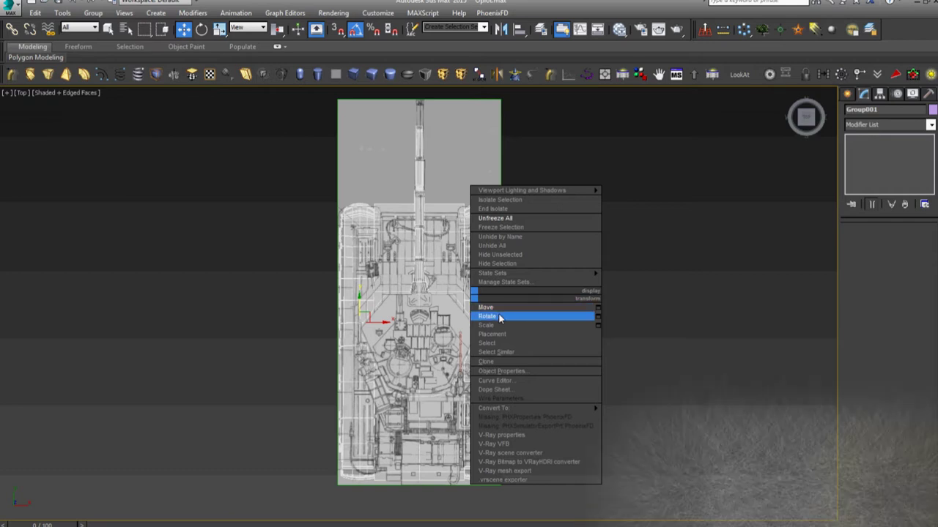
# Step: Select the whole tank and rotate it to face the opposite way
pyautogui.click(633, 338)
pyautogui.scroll(-3, 633, 338)
pyautogui.moveTo(469, 431); pyautogui.dragTo(610, 194)
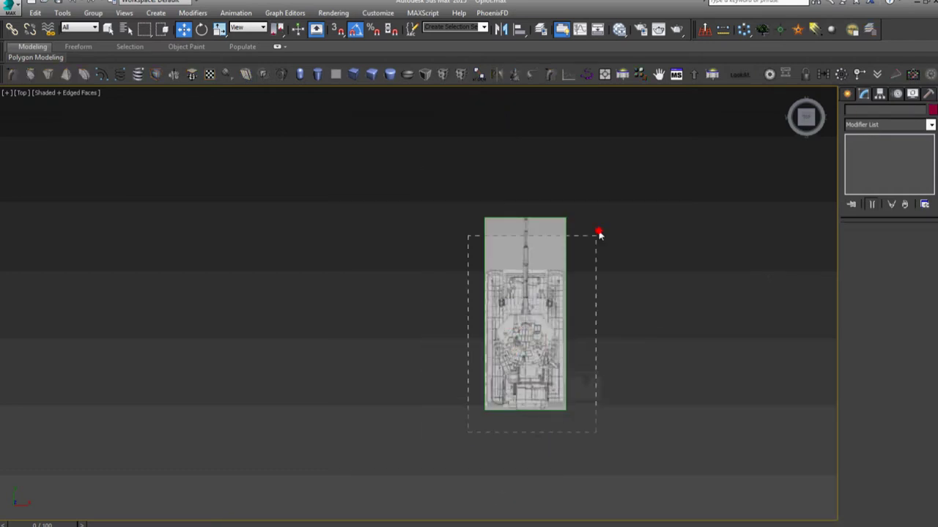
pyautogui.rightClick(558, 269)
pyautogui.click(575, 293)
pyautogui.moveTo(508, 314); pyautogui.dragTo(594, 364)
# Step: In Front view, slide the tank sideways onto the front blueprint
pyautogui.rightClick(577, 343)
pyautogui.click(586, 347)
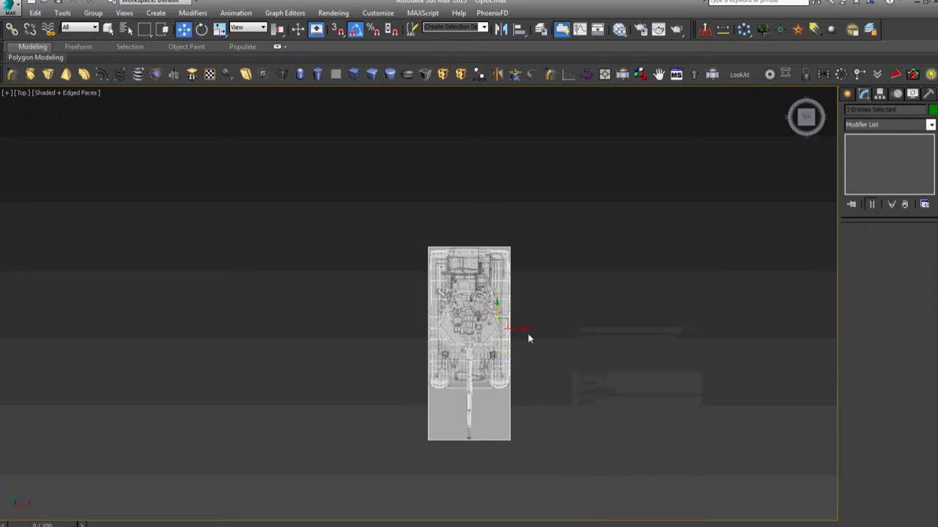
pyautogui.press('f')
pyautogui.scroll(-2, 153, 304)
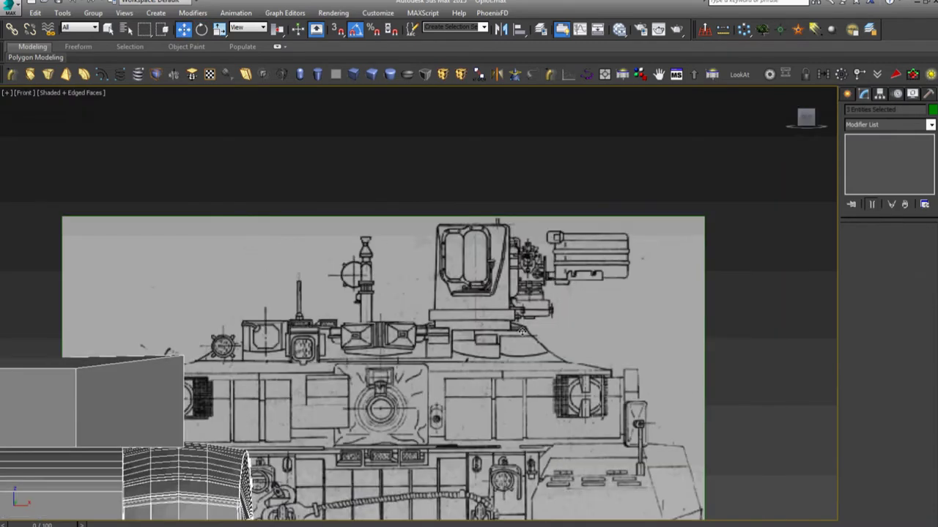
pyautogui.scroll(-3, 153, 304)
pyautogui.moveTo(362, 199); pyautogui.dragTo(584, 256)
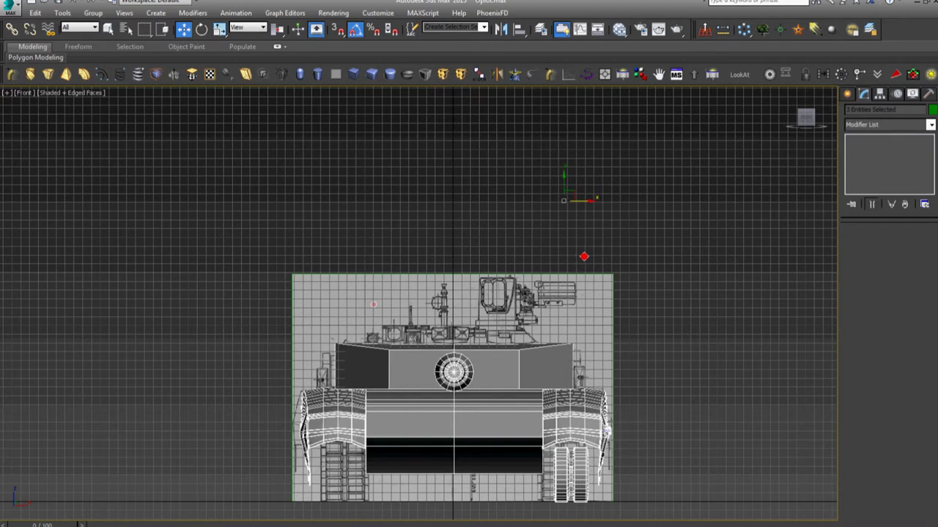
# Step: Zoom and orbit to inspect the repositioned tank at an angle
pyautogui.scroll(3, 485, 349)
pyautogui.scroll(3, 491, 332)
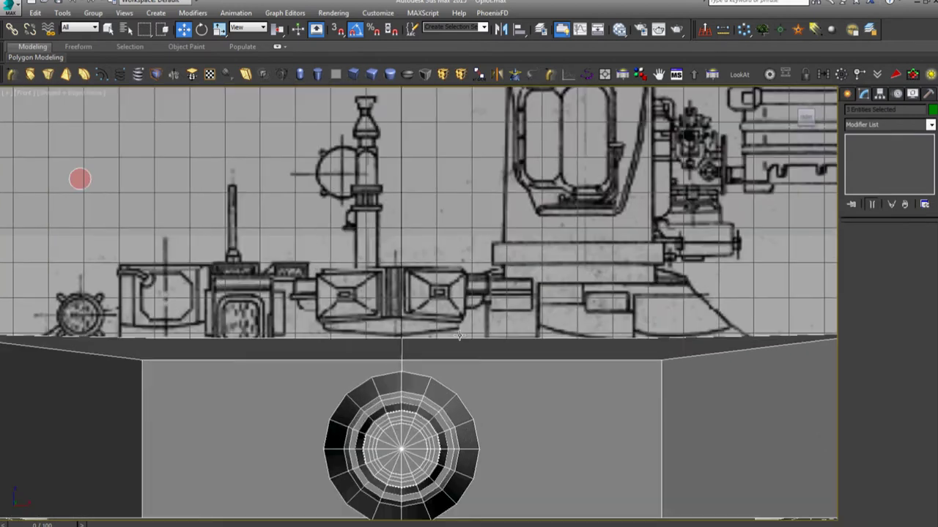
pyautogui.scroll(2, 454, 339)
pyautogui.scroll(-3, 453, 344)
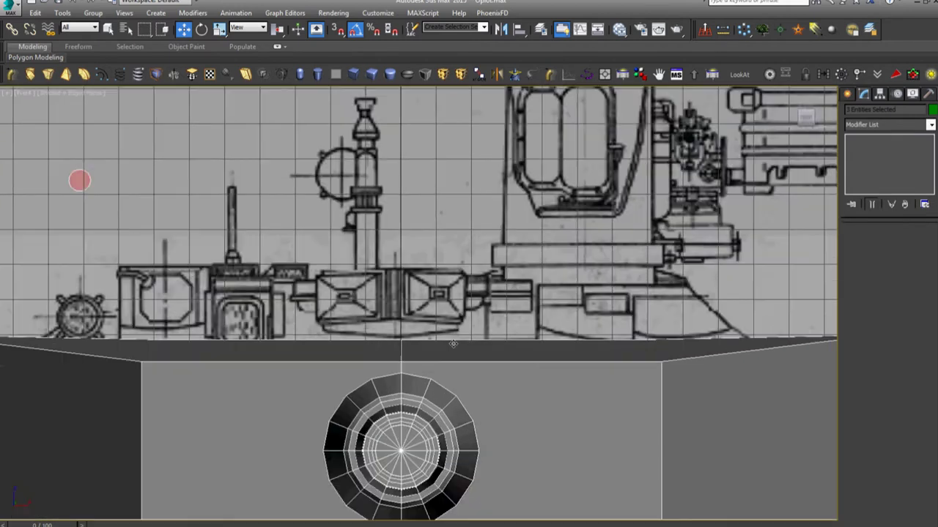
pyautogui.scroll(-2, 454, 344)
pyautogui.scroll(-1, 454, 343)
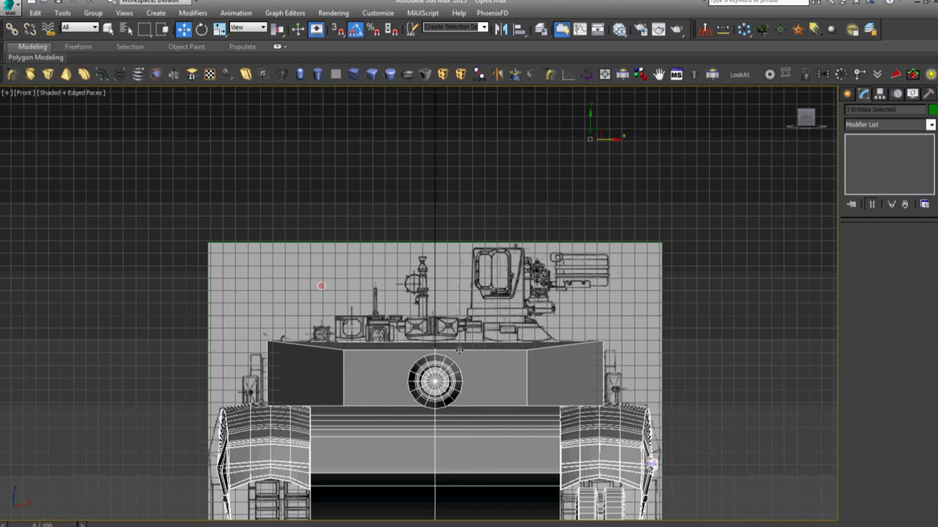
pyautogui.scroll(-3, 459, 349)
pyautogui.keyDown('alt'); pyautogui.moveTo(459, 350); pyautogui.dragTo(571, 340, button='middle'); pyautogui.keyUp('alt')
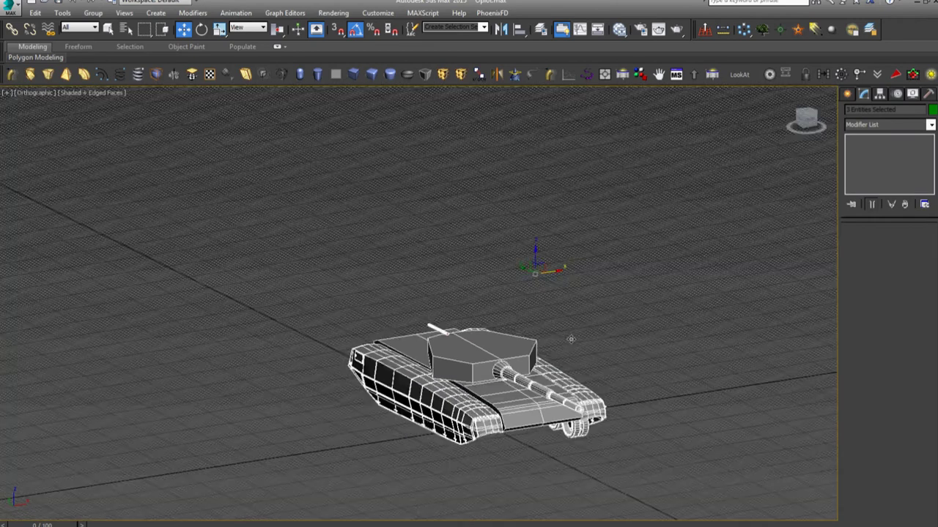
pyautogui.scroll(-2, 571, 338)
pyautogui.scroll(-2, 570, 338)
pyautogui.scroll(-1, 570, 339)
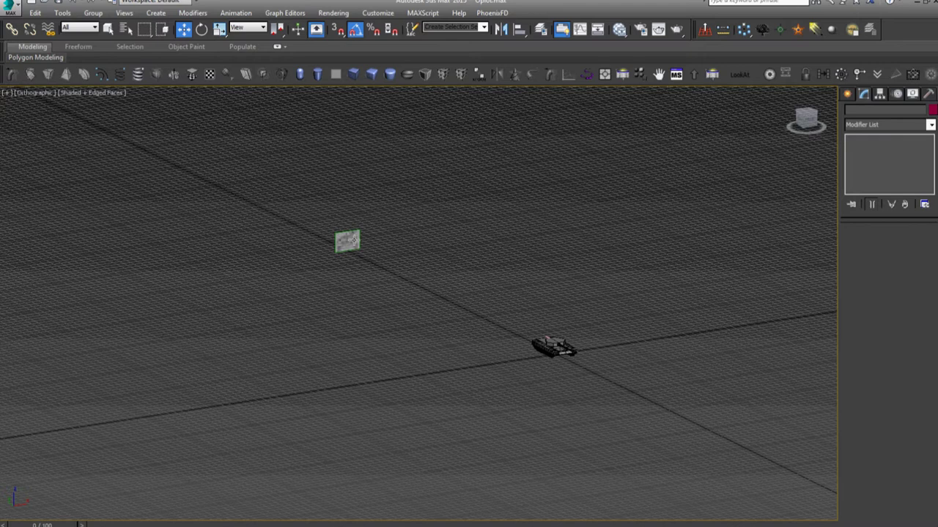
# Step: Move the stray blueprint plane far from the tank and check from an angle
pyautogui.click(353, 242)
pyautogui.moveTo(352, 242); pyautogui.dragTo(830, 486)
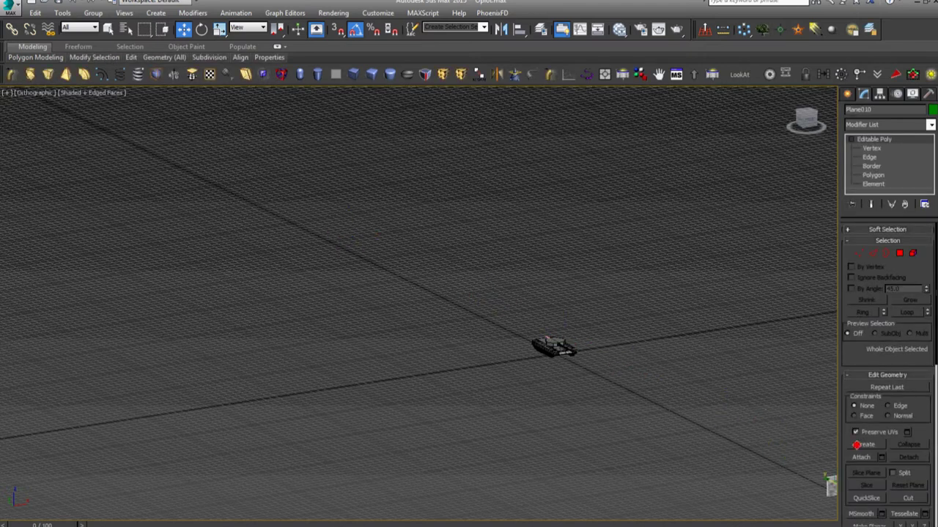
pyautogui.press('f')
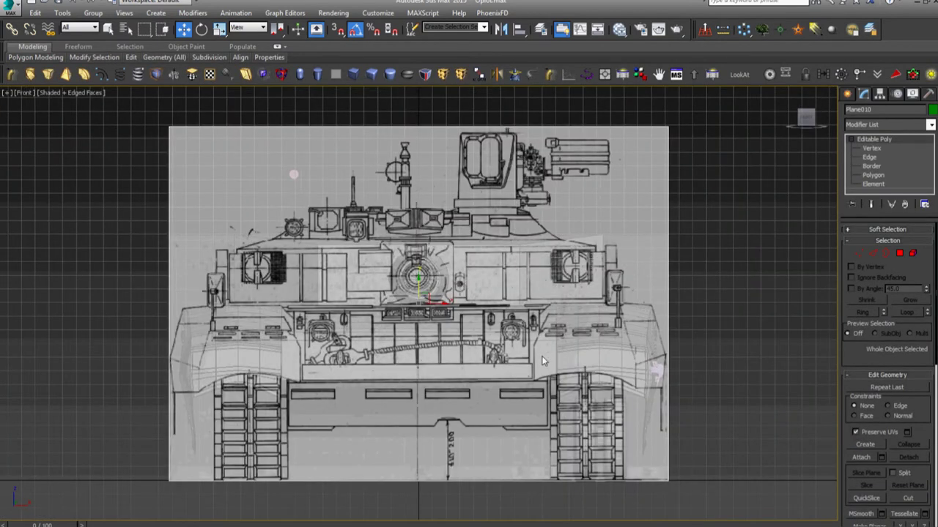
pyautogui.scroll(-2, 543, 361)
pyautogui.scroll(-3, 543, 361)
pyautogui.moveTo(543, 361)
pyautogui.keyDown('alt'); pyautogui.mouseDown(button='middle')
pyautogui.moveTo(572, 391)
pyautogui.moveTo(829, 471)
pyautogui.mouseUp(button='middle'); pyautogui.keyUp('alt')
pyautogui.scroll(-1, 572, 392)
pyautogui.scroll(-2, 572, 392)
# Step: Review the front blueprint in Front view, then select the machine-gun Cylinder001
pyautogui.click(607, 372)
pyautogui.press('f')
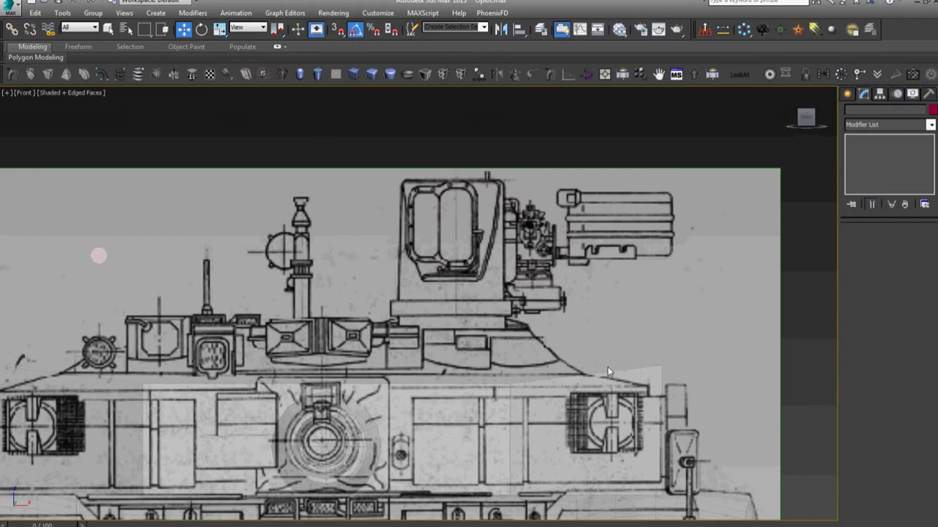
pyautogui.scroll(-2, 608, 367)
pyautogui.moveTo(594, 364); pyautogui.dragTo(556, 347, button='middle')
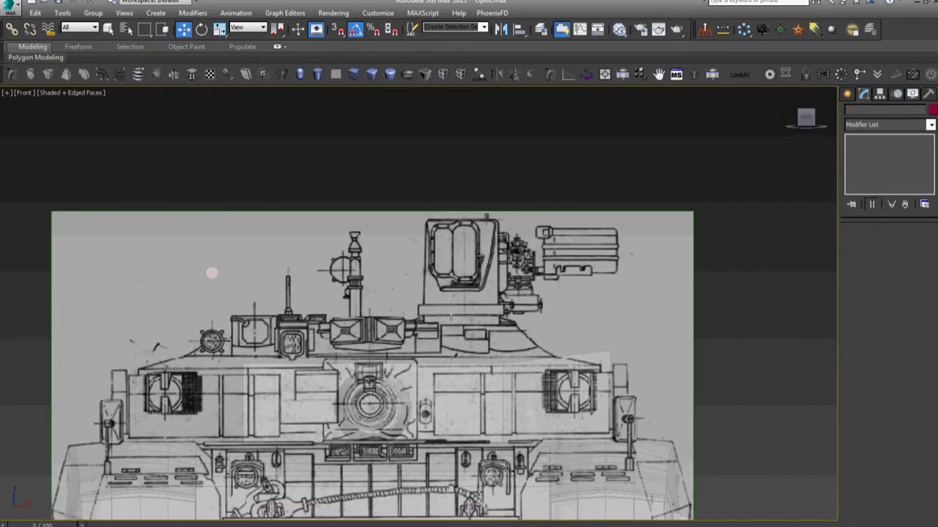
pyautogui.hotkey('shift', 'z')
pyautogui.click(216, 272)
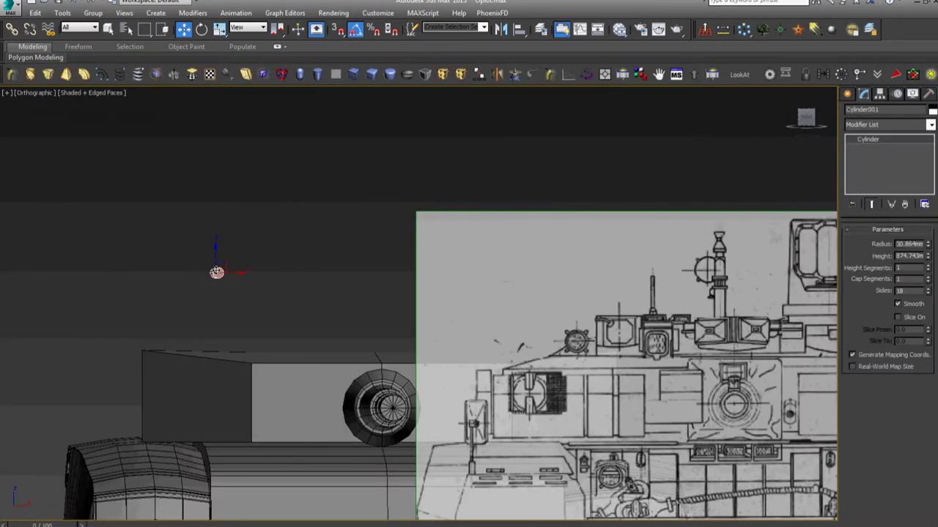
# Step: In Front view, move Cylinder001 along X onto the turret's machine-gun mount
pyautogui.press('f')
pyautogui.rightClick(216, 274)
pyautogui.click(220, 278)
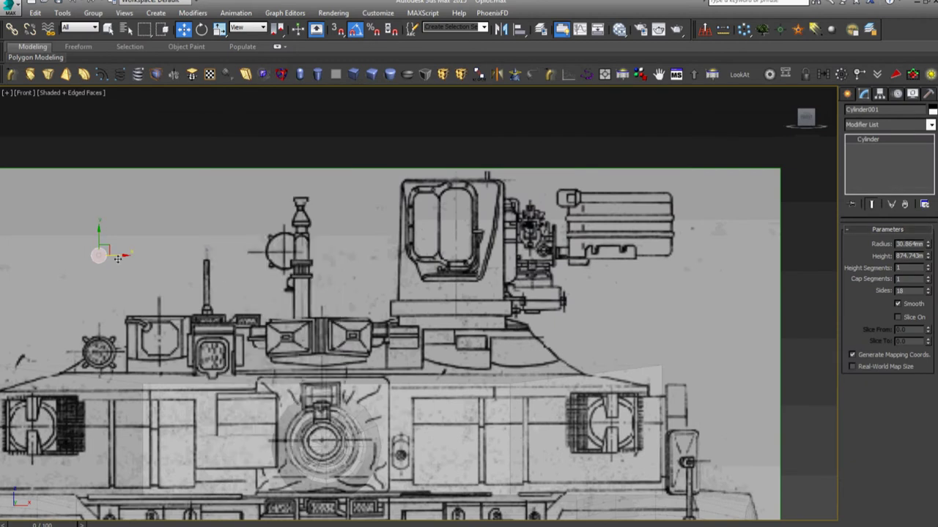
pyautogui.moveTo(117, 258)
pyautogui.mouseDown()
pyautogui.moveTo(432, 298)
pyautogui.moveTo(563, 302)
pyautogui.mouseUp()
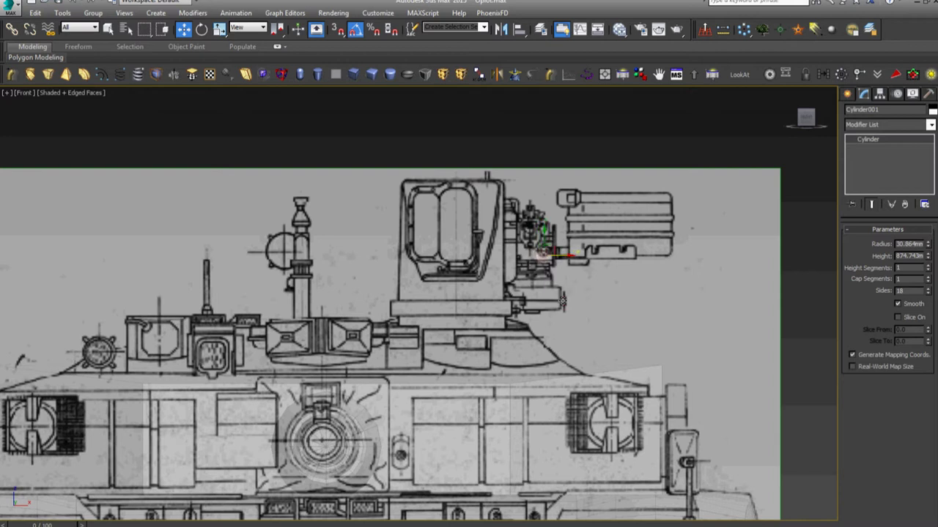
# Step: Check the machine-gun cylinder's placement from the Top view and an angled orbit
pyautogui.press('t')
pyautogui.press('z')
pyautogui.scroll(-2, 562, 300)
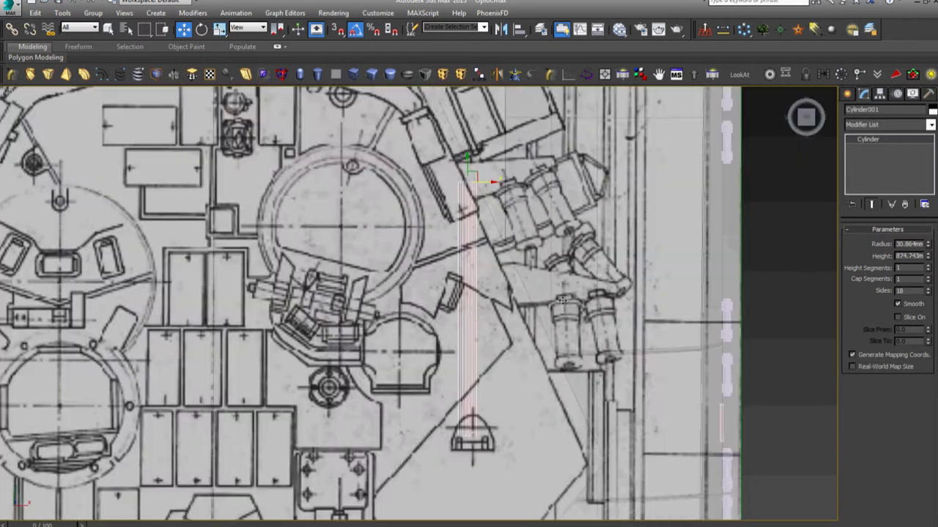
pyautogui.scroll(-3, 562, 300)
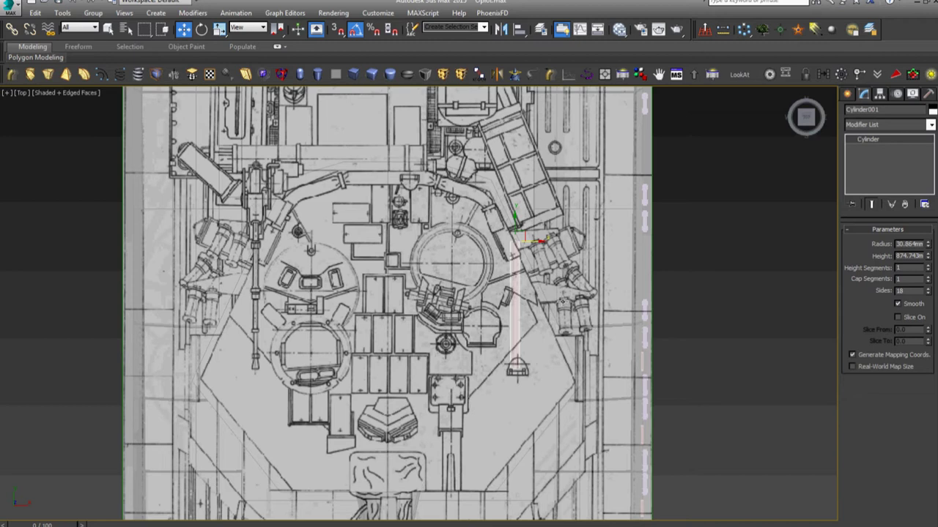
pyautogui.scroll(-2, 560, 296)
pyautogui.scroll(-2, 562, 302)
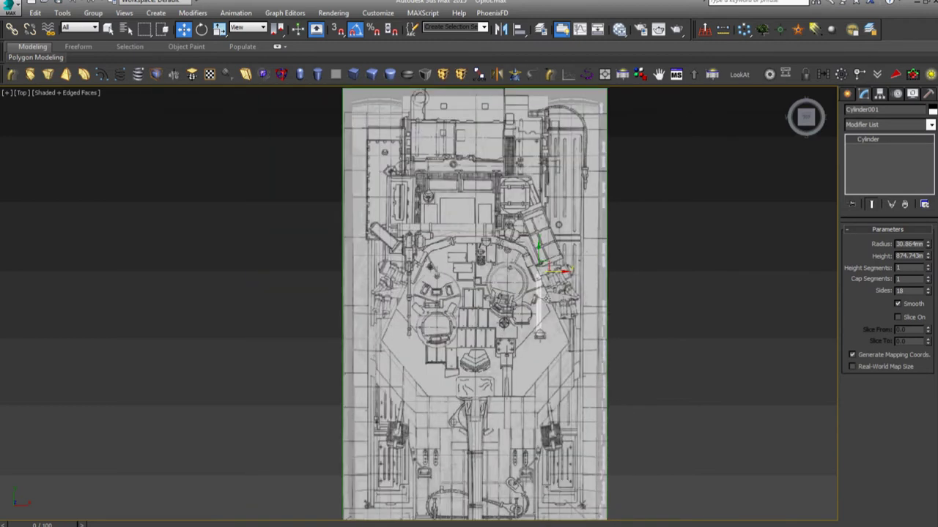
pyautogui.keyDown('alt'); pyautogui.moveTo(562, 301); pyautogui.dragTo(598, 362, button='middle'); pyautogui.keyUp('alt')
pyautogui.scroll(-2, 598, 363)
pyautogui.scroll(-2, 598, 362)
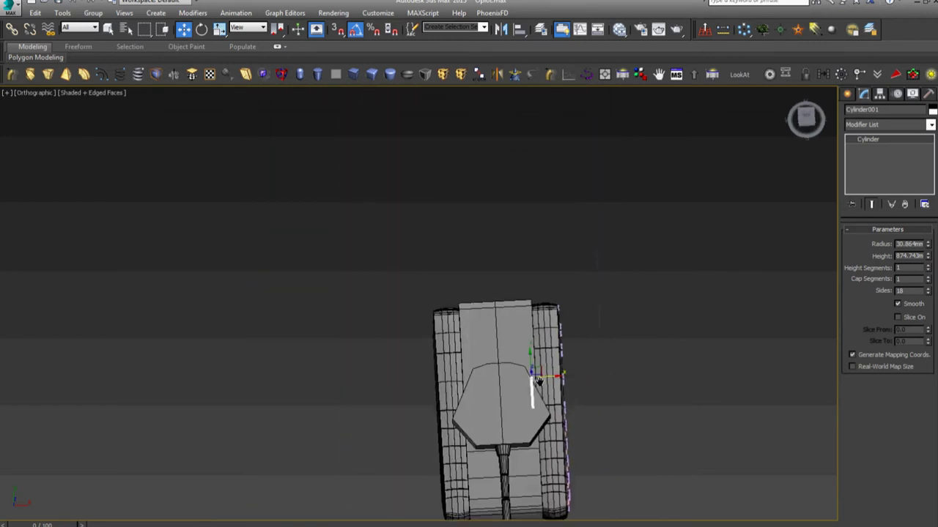
pyautogui.scroll(-1, 598, 362)
# Step: Select the top blueprint plane and mirror it
pyautogui.scroll(-3, 598, 362)
pyautogui.click(613, 303)
pyautogui.click(572, 122)
pyautogui.press('z')
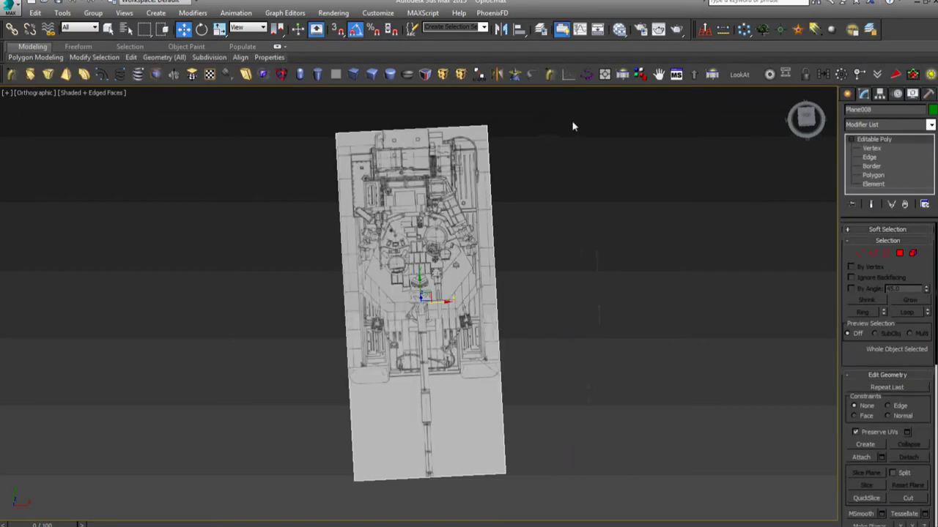
pyautogui.click(502, 29)
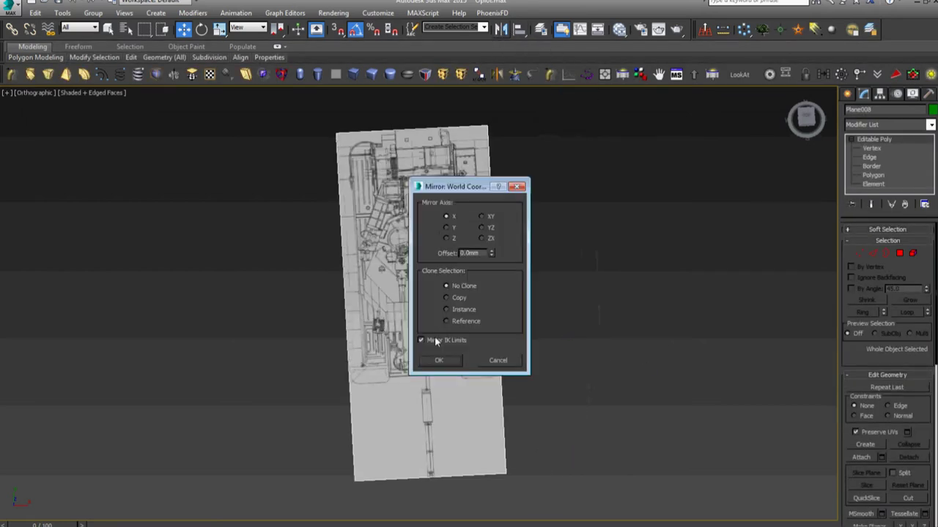
pyautogui.click(451, 354)
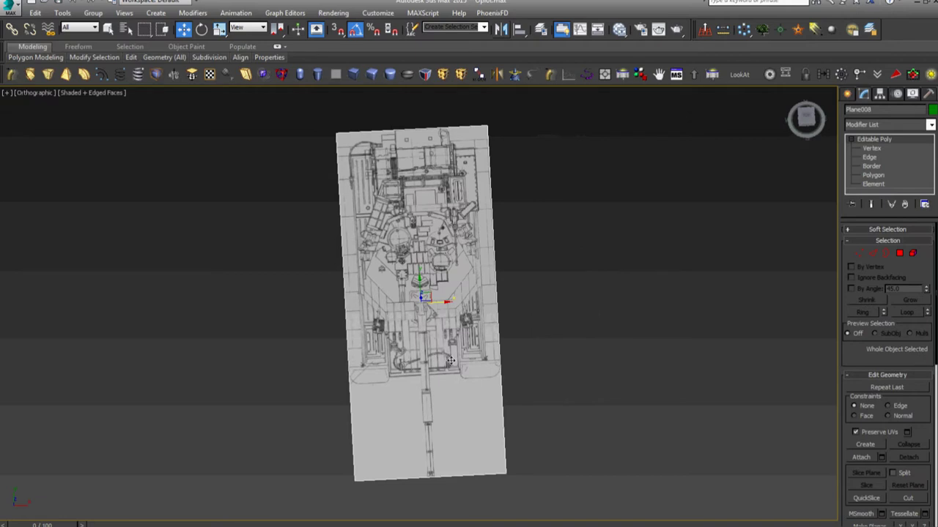
# Step: In Top view, nudge the top blueprint plane up slightly to line it up
pyautogui.press('t')
pyautogui.press('z')
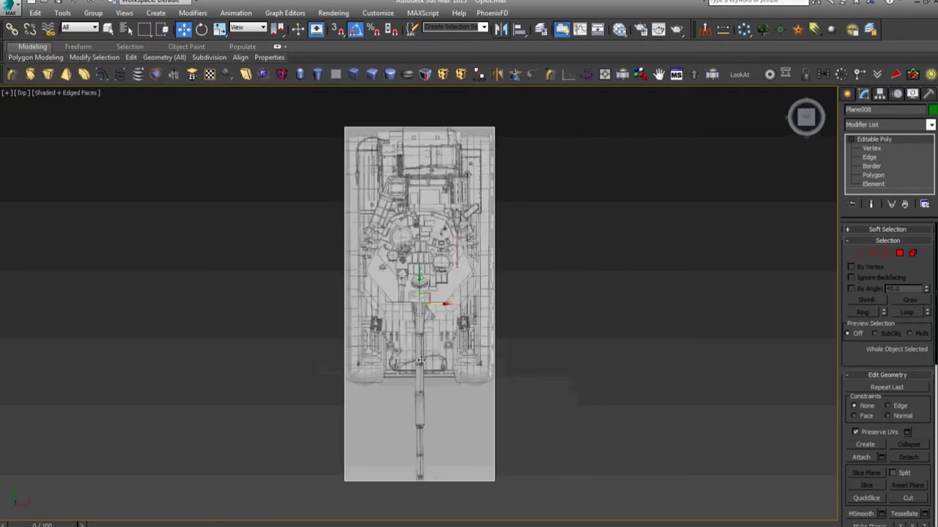
pyautogui.scroll(4, 421, 360)
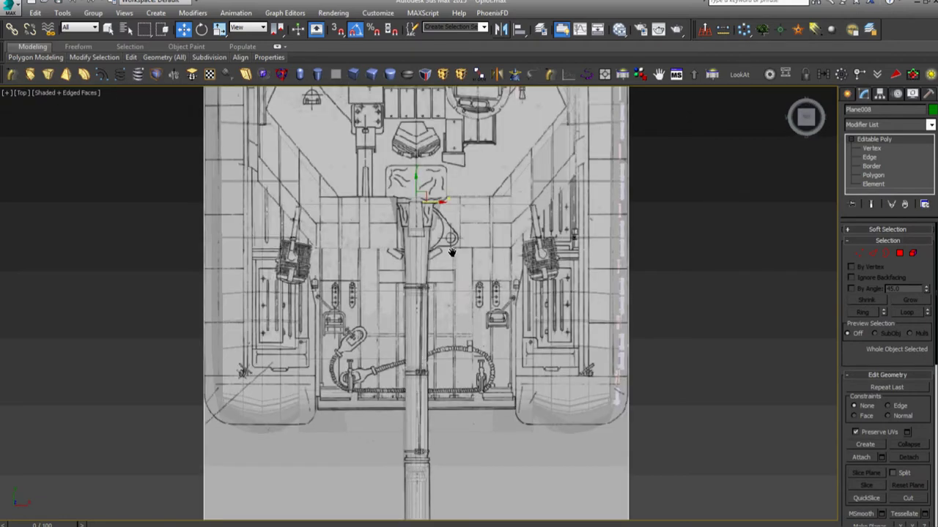
pyautogui.moveTo(453, 250); pyautogui.dragTo(450, 446, button='middle')
pyautogui.scroll(-2, 452, 253)
pyautogui.moveTo(452, 259); pyautogui.dragTo(453, 396, button='middle')
pyautogui.scroll(1, 368, 274)
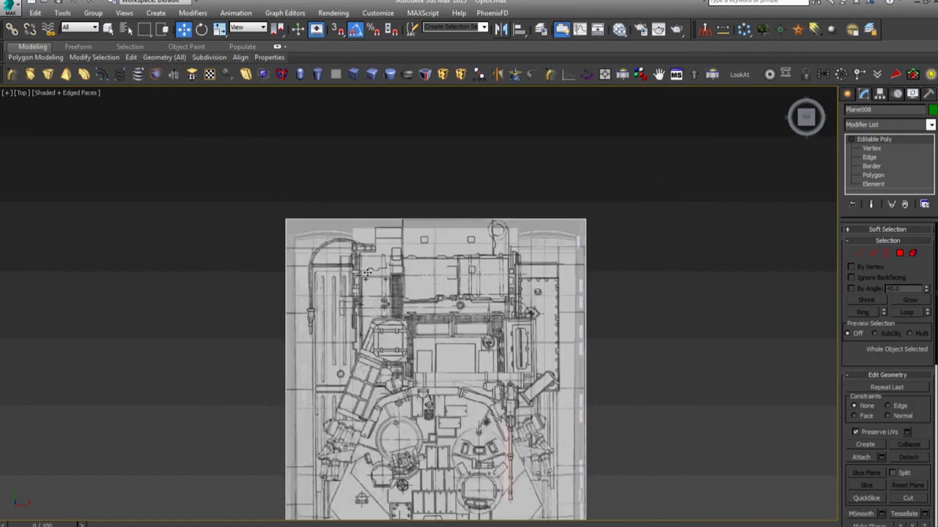
pyautogui.scroll(2, 316, 238)
pyautogui.scroll(2, 316, 238)
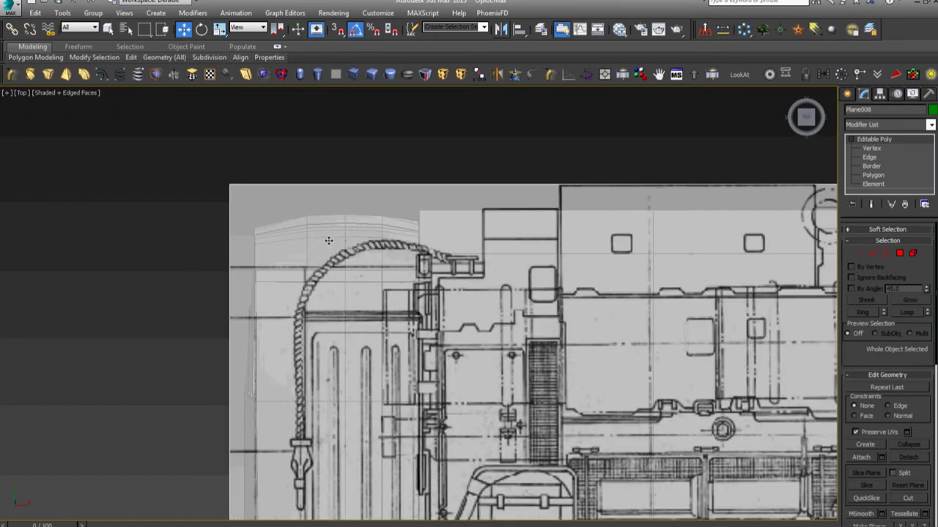
pyautogui.scroll(-1, 376, 268)
pyautogui.scroll(-1, 373, 270)
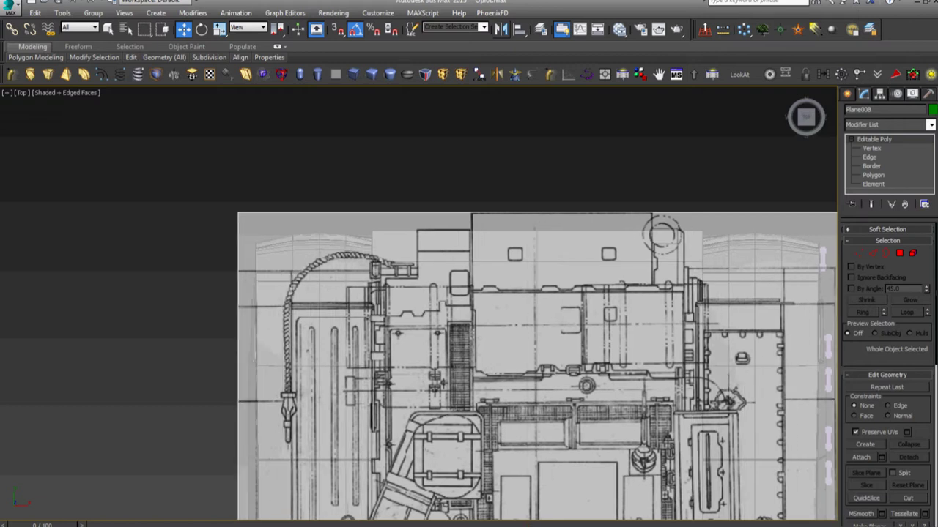
pyautogui.moveTo(596, 521); pyautogui.dragTo(599, 504, button='middle')
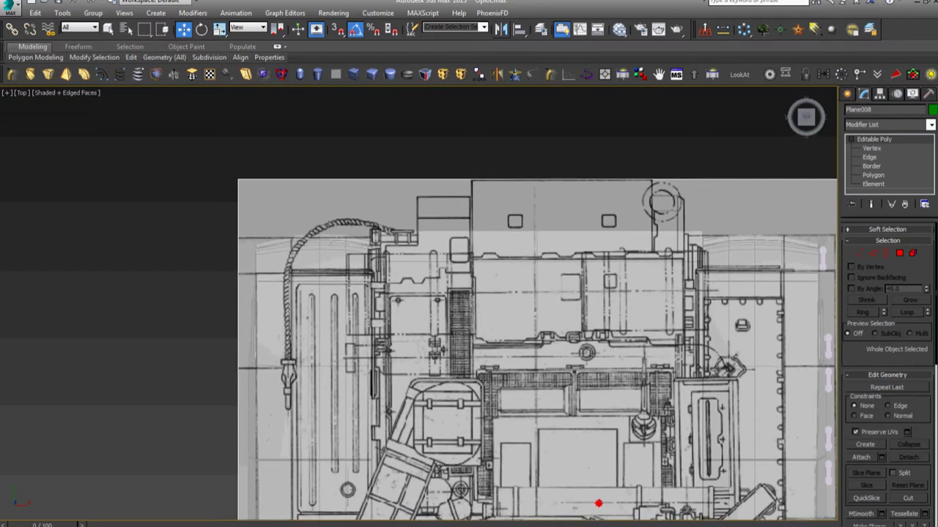
# Step: Frame the whole blueprint plane at an angle and clear the selection
pyautogui.press('z')
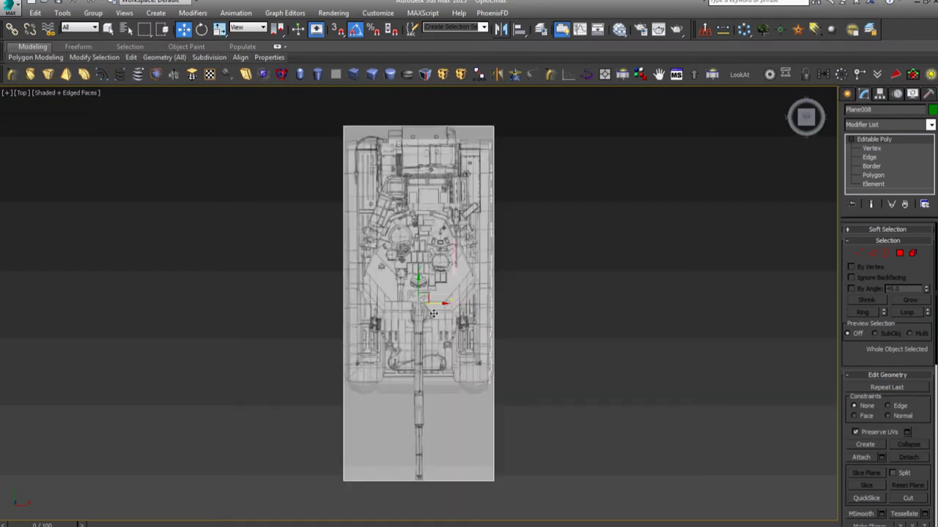
pyautogui.scroll(4, 433, 313)
pyautogui.scroll(3, 433, 313)
pyautogui.keyDown('alt'); pyautogui.moveTo(433, 313); pyautogui.dragTo(505, 292, button='middle'); pyautogui.keyUp('alt')
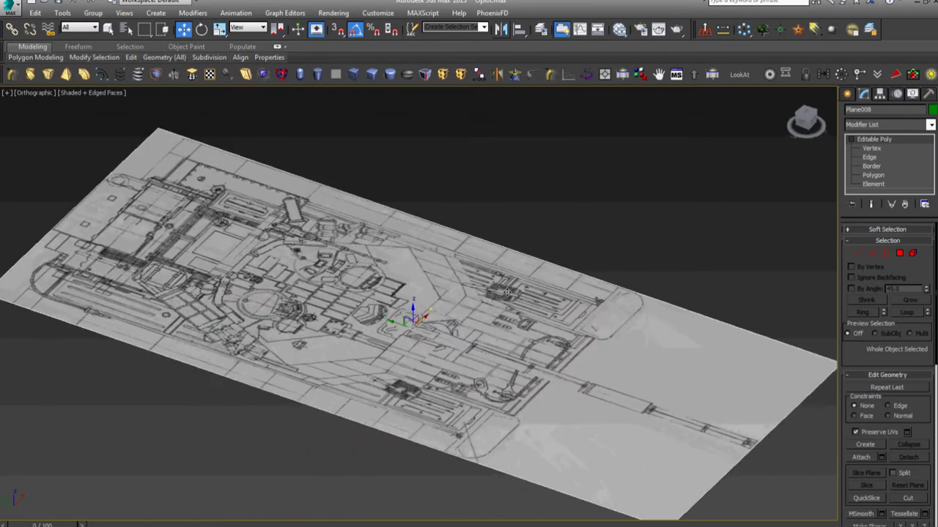
pyautogui.scroll(-1, 505, 292)
pyautogui.click(562, 241)
pyautogui.scroll(-4, 586, 325)
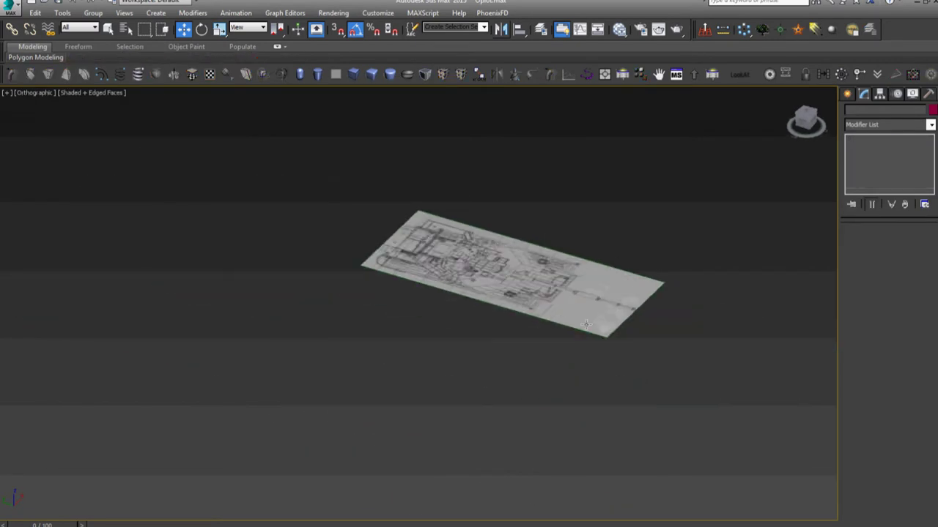
pyautogui.scroll(-2, 586, 325)
# Step: Freeze the top blueprint plane with Freeze Selection
pyautogui.click(481, 266)
pyautogui.rightClick(481, 266)
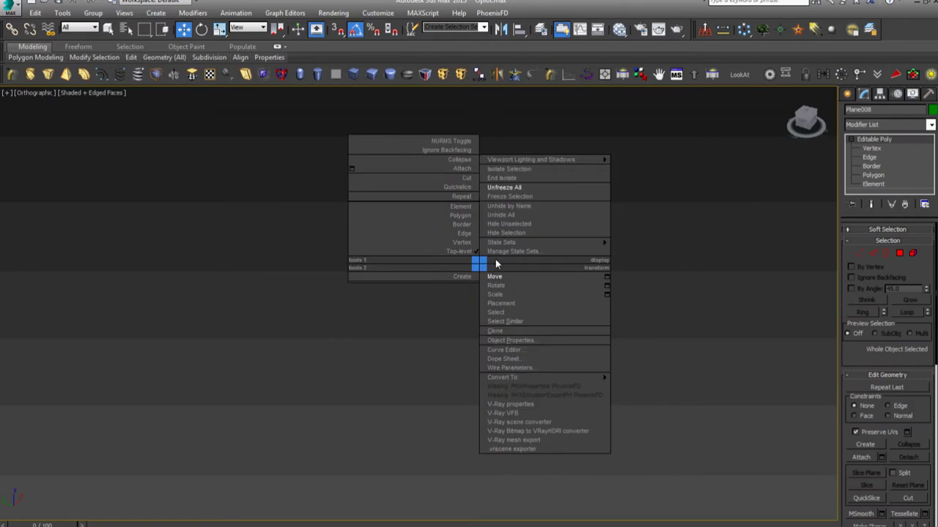
pyautogui.click(527, 198)
pyautogui.scroll(3, 524, 238)
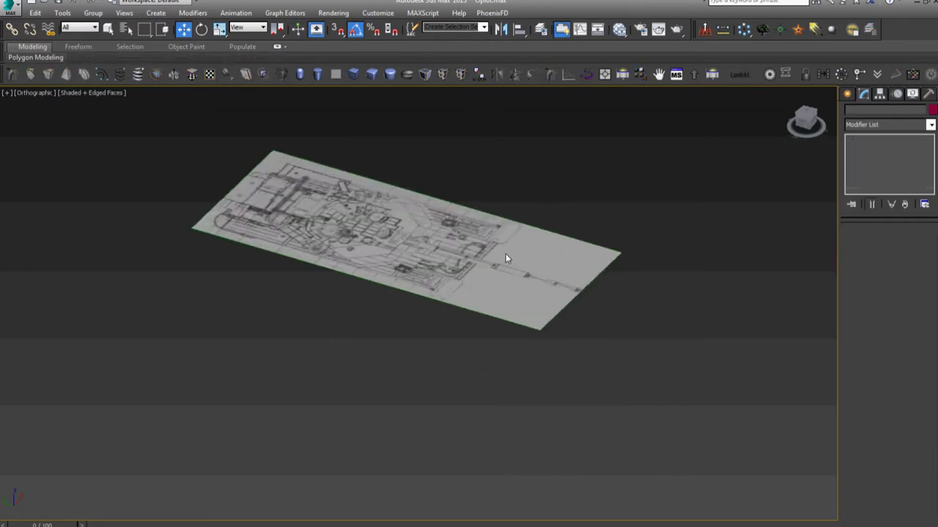
pyautogui.scroll(-5, 506, 258)
pyautogui.scroll(-3, 501, 308)
# Step: Box-select the whole tank model and frame it in the Top view
pyautogui.moveTo(500, 366); pyautogui.dragTo(417, 207, button='middle')
pyautogui.scroll(-1, 395, 293)
pyautogui.moveTo(354, 387); pyautogui.dragTo(438, 455)
pyautogui.press('z')
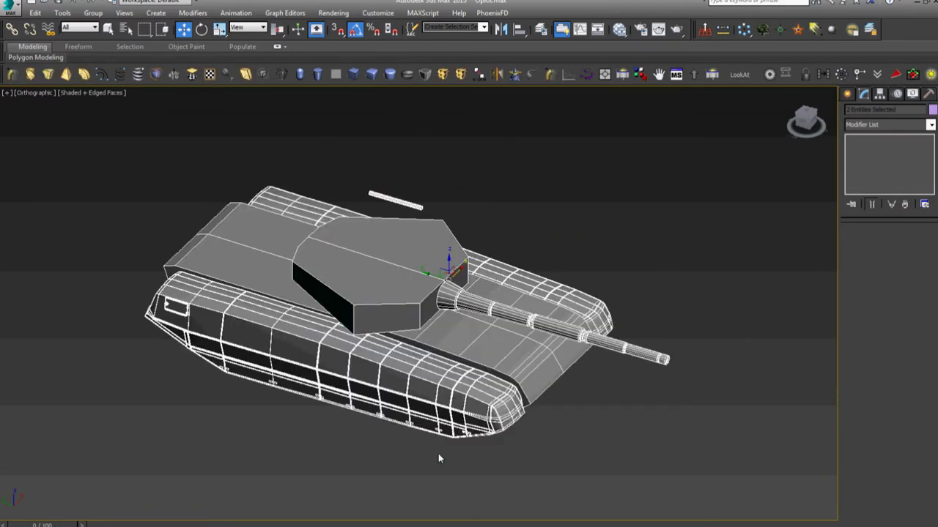
pyautogui.press('t')
pyautogui.press('z')
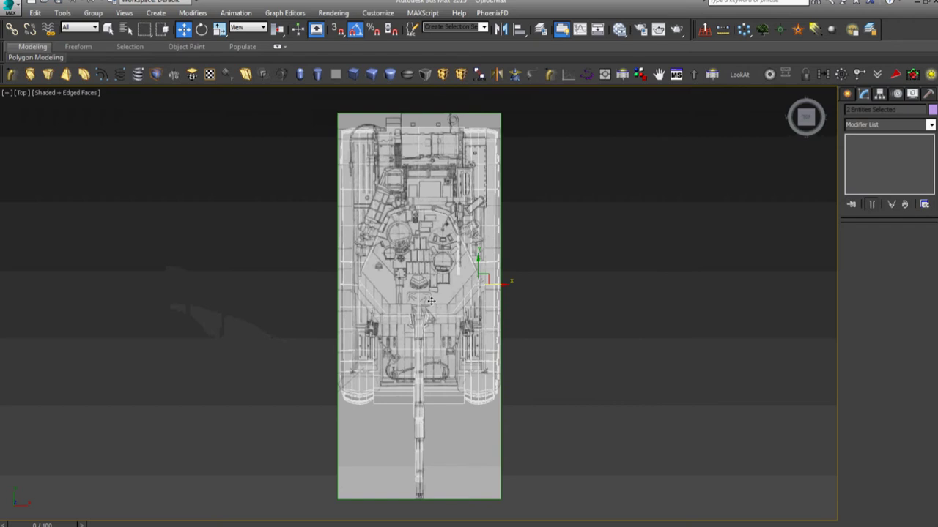
# Step: Move the tank up so its rear tracks match the top blueprint
pyautogui.scroll(2, 432, 302)
pyautogui.scroll(2, 521, 342)
pyautogui.moveTo(522, 305); pyautogui.dragTo(517, 288)
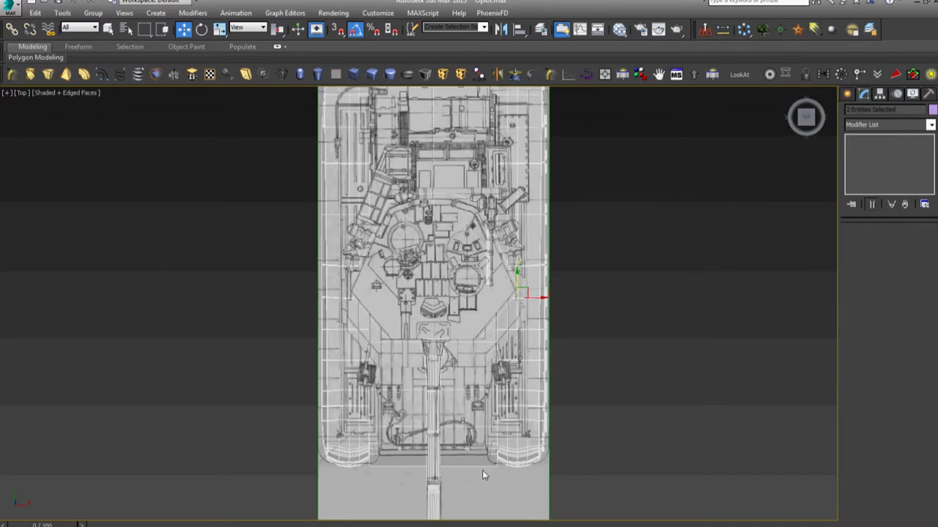
pyautogui.scroll(4, 345, 462)
pyautogui.scroll(4, 373, 460)
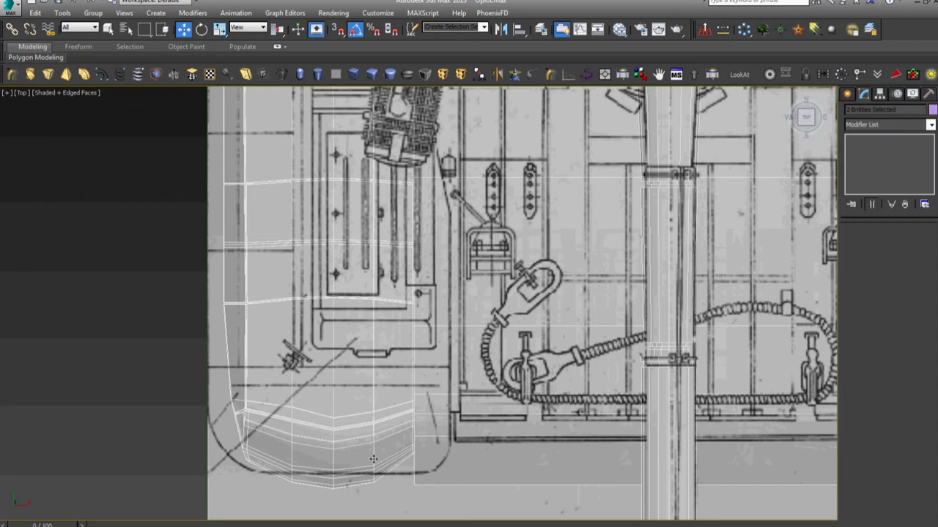
pyautogui.scroll(-8, 373, 460)
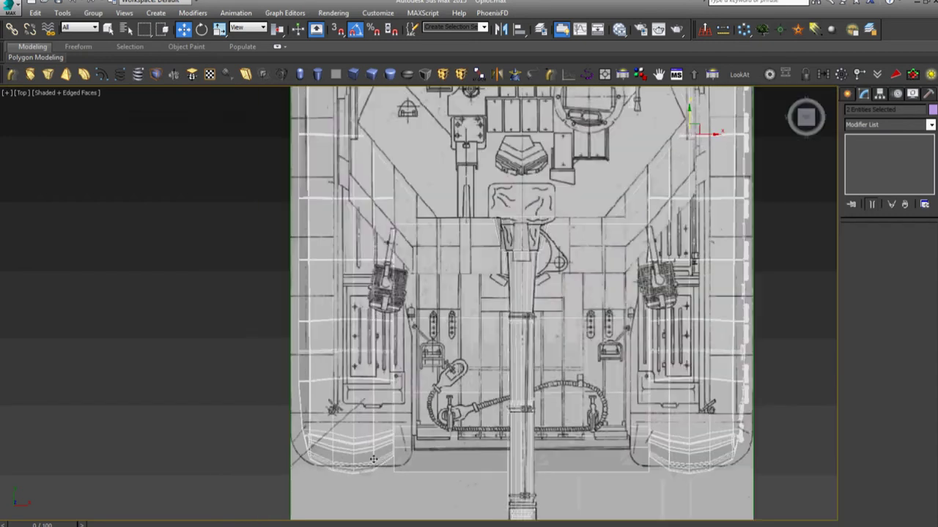
pyautogui.scroll(2, 374, 460)
# Step: In Front view, centre the front blueprint and clear the tank selection
pyautogui.press('l')
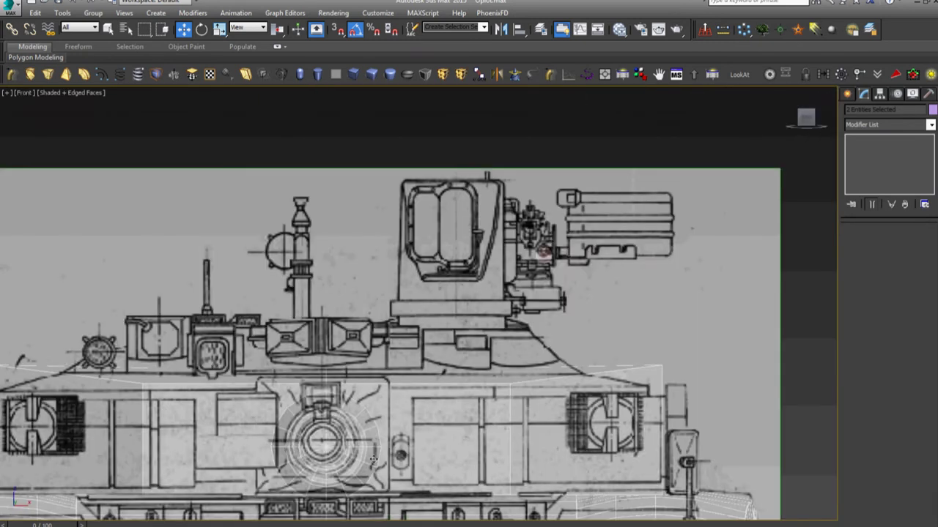
pyautogui.press('f')
pyautogui.moveTo(284, 401); pyautogui.dragTo(492, 395, button='middle')
pyautogui.scroll(5, 390, 344)
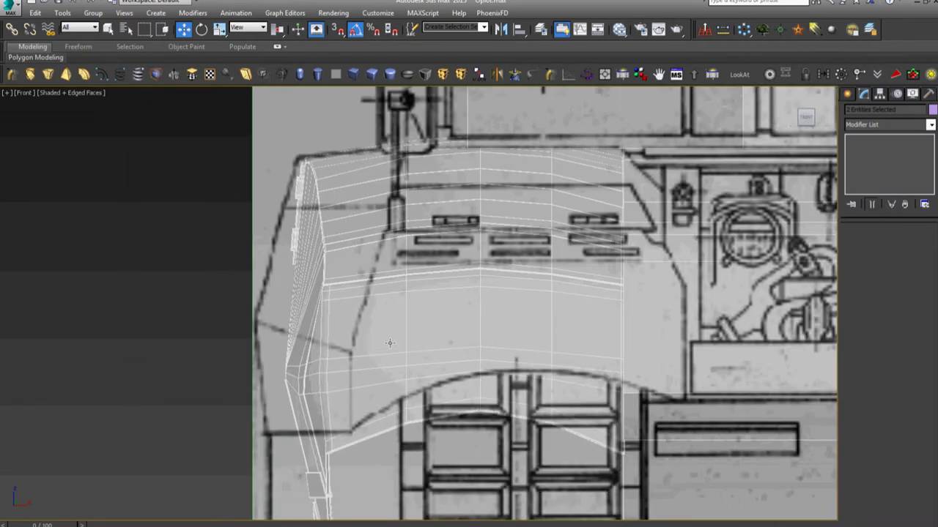
pyautogui.scroll(-2, 389, 343)
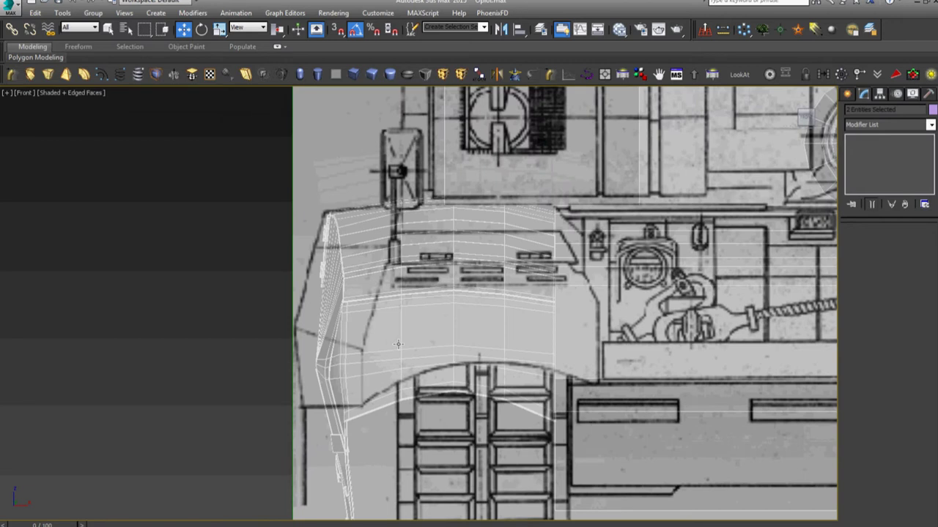
pyautogui.scroll(-5, 397, 345)
pyautogui.moveTo(457, 356); pyautogui.dragTo(312, 359, button='middle')
pyautogui.click(639, 472)
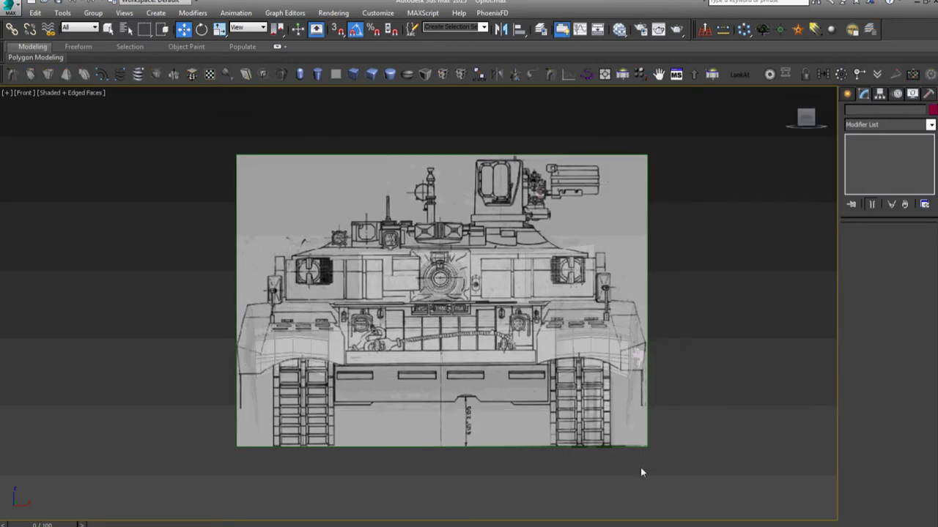
pyautogui.scroll(5, 623, 465)
pyautogui.scroll(1, 557, 458)
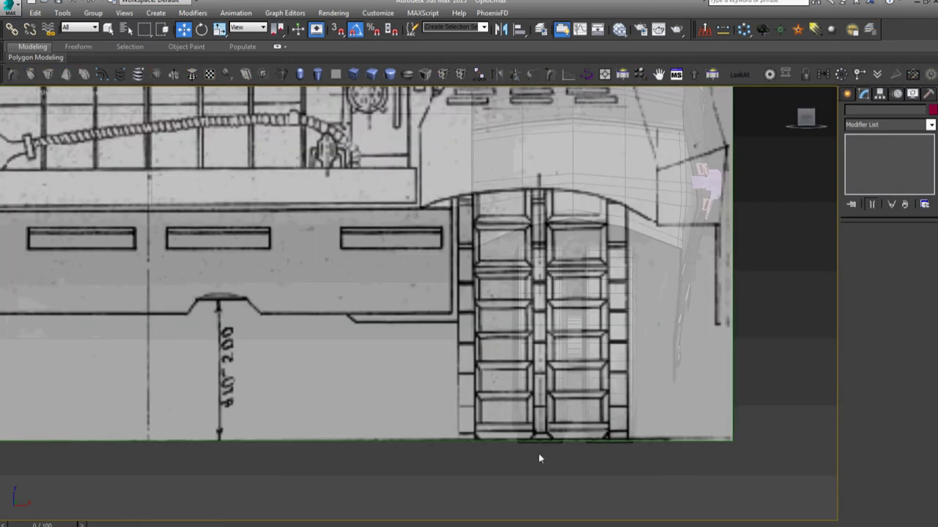
# Step: Select the front blueprint plane and freeze it
pyautogui.moveTo(619, 316); pyautogui.dragTo(623, 320)
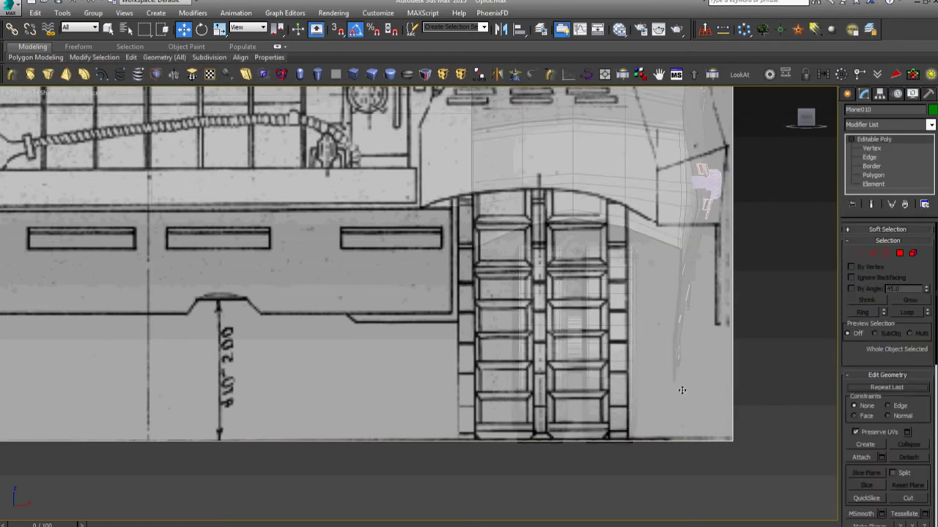
pyautogui.press('z')
pyautogui.keyDown('alt'); pyautogui.moveTo(685, 403); pyautogui.dragTo(638, 411, button='middle'); pyautogui.keyUp('alt')
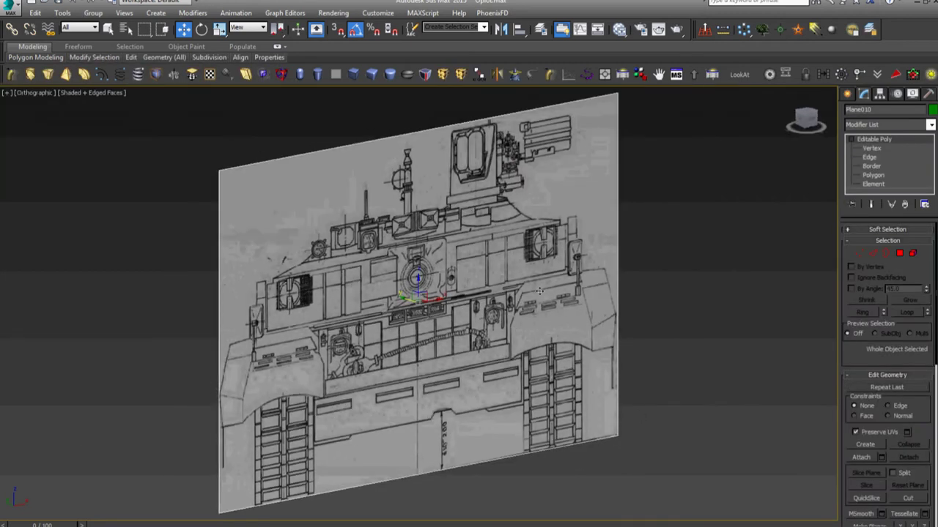
pyautogui.rightClick(540, 290)
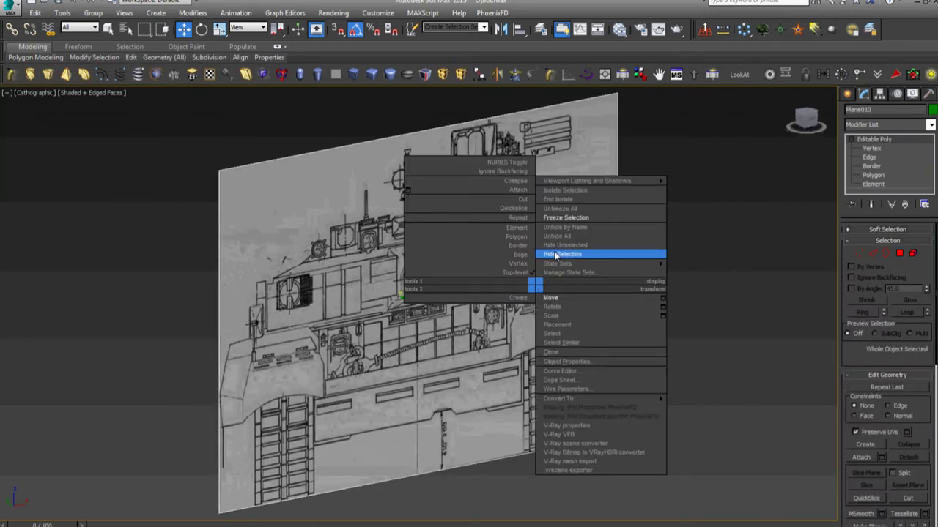
pyautogui.click(563, 219)
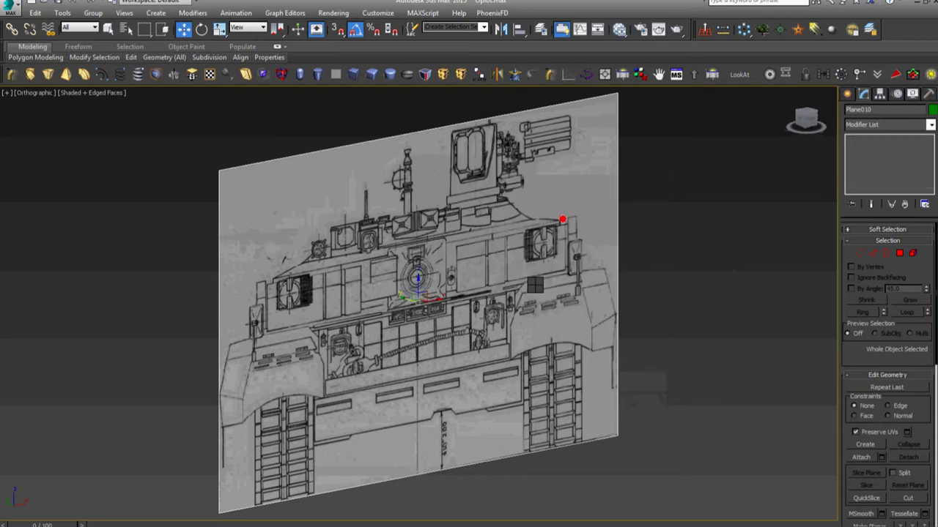
pyautogui.scroll(-10, 651, 305)
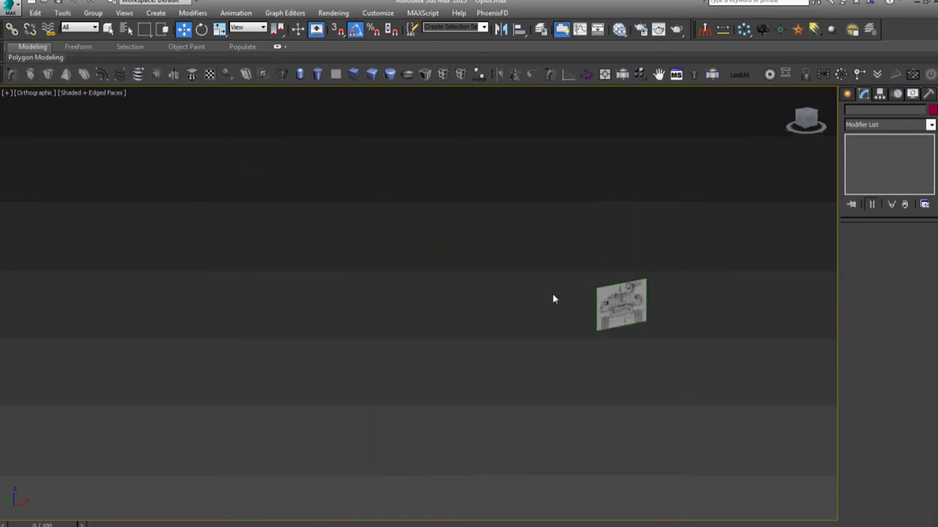
pyautogui.scroll(3, 389, 324)
pyautogui.scroll(2, 212, 242)
pyautogui.scroll(5, 234, 270)
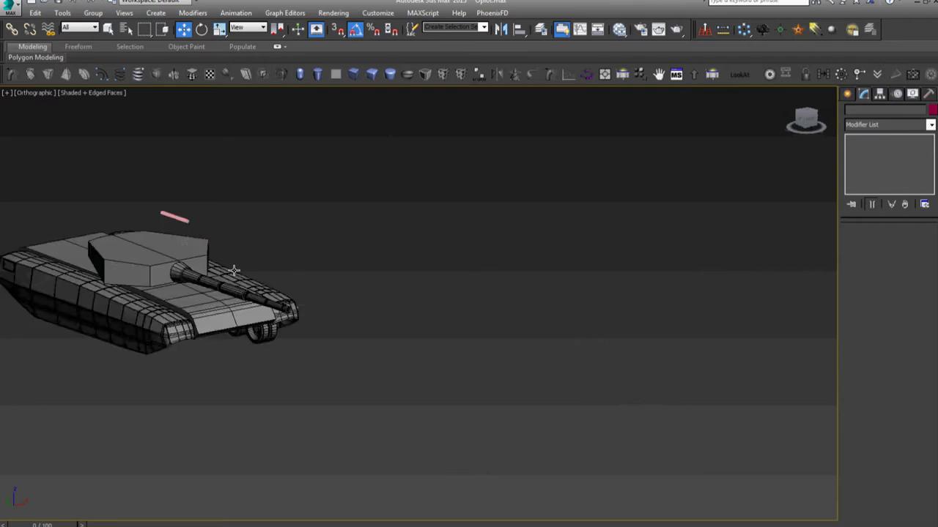
pyautogui.scroll(3, 235, 270)
# Step: Ungroup the tank group into 39 objects and frame one front road wheel
pyautogui.click(235, 270)
pyautogui.press('z')
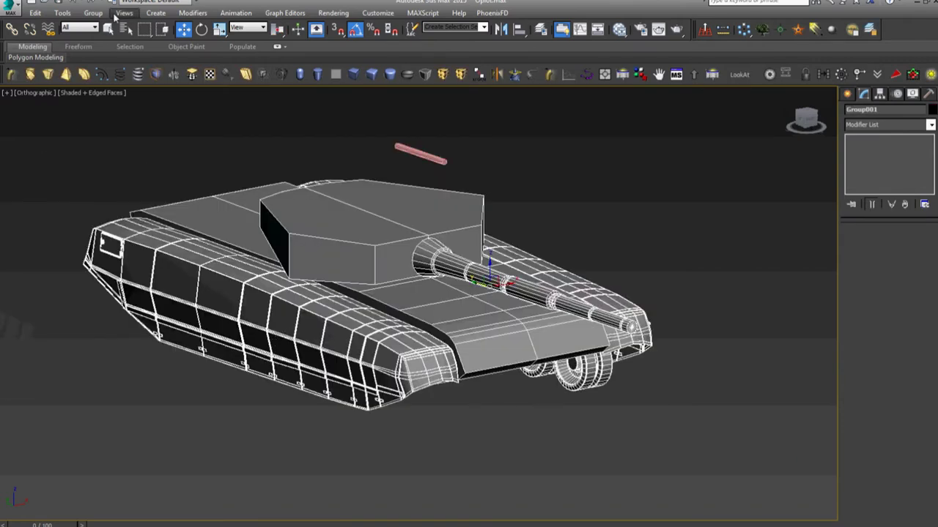
pyautogui.click(93, 13)
pyautogui.click(110, 38)
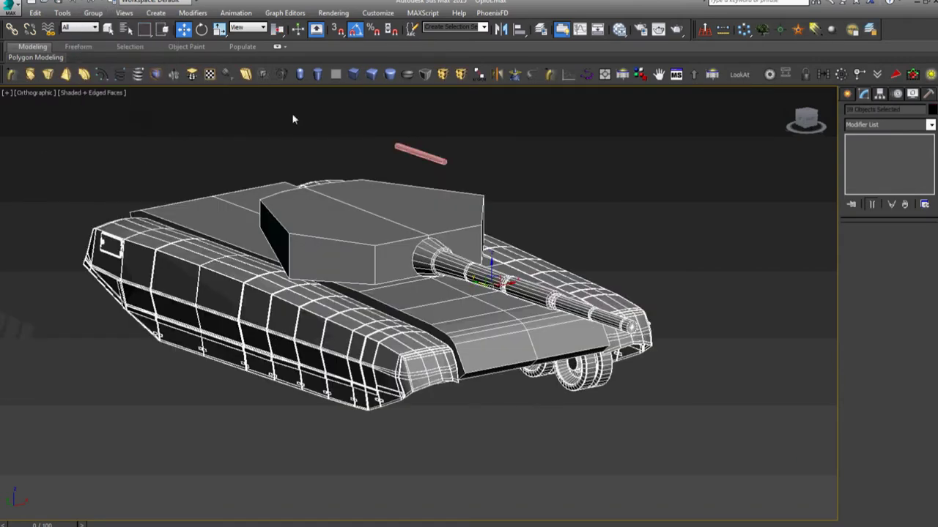
pyautogui.click(291, 119)
pyautogui.click(596, 359)
pyautogui.press('z')
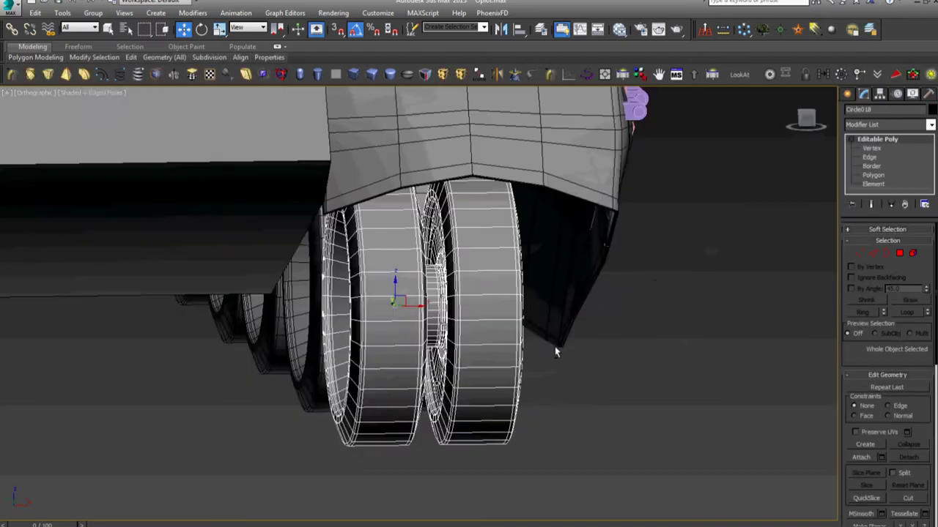
pyautogui.keyDown('alt'); pyautogui.moveTo(555, 347); pyautogui.dragTo(477, 341, button='middle'); pyautogui.keyUp('alt')
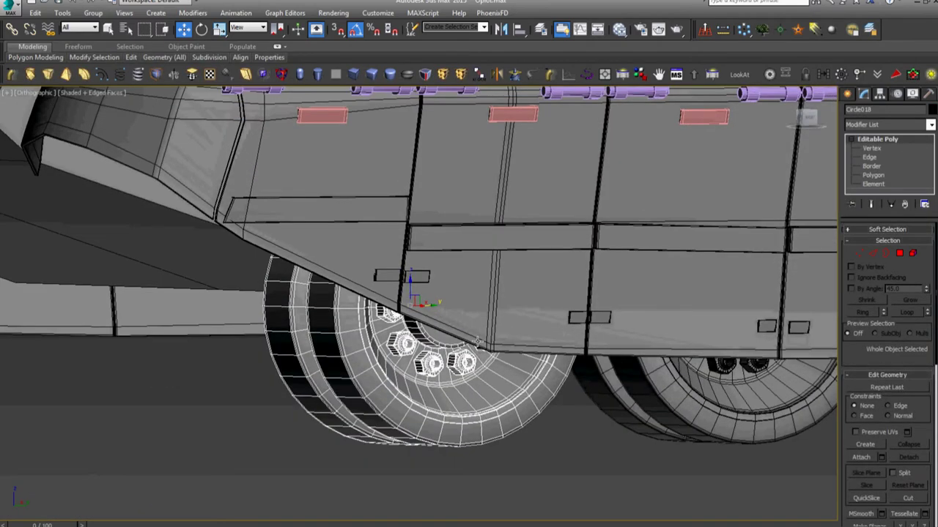
pyautogui.scroll(2, 430, 277)
pyautogui.scroll(-3, 430, 277)
pyautogui.scroll(-2, 462, 352)
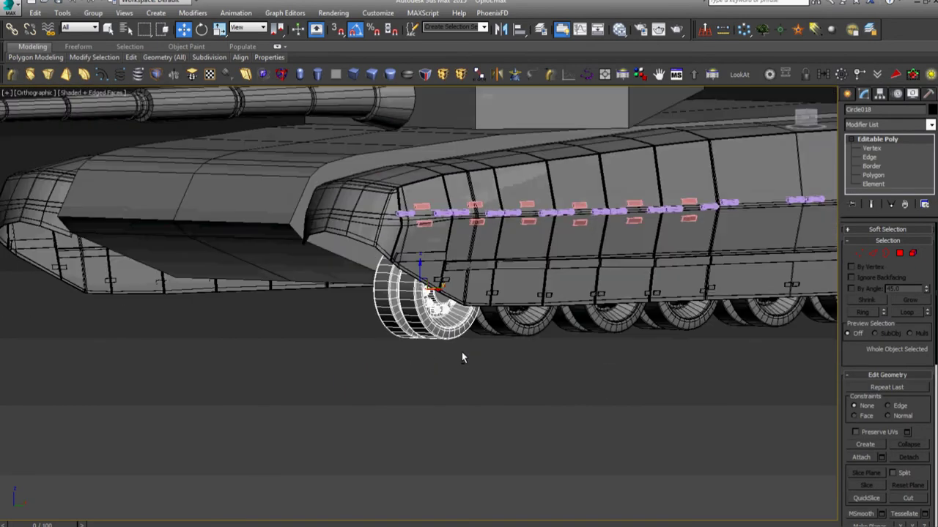
pyautogui.keyDown('alt'); pyautogui.moveTo(462, 351); pyautogui.dragTo(518, 356, button='middle'); pyautogui.keyUp('alt')
pyautogui.press('f')
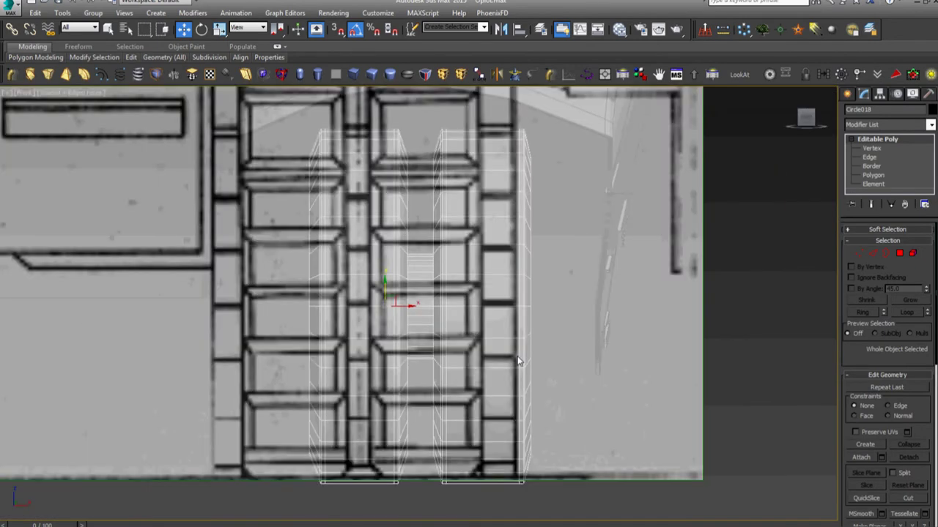
pyautogui.scroll(-2, 518, 361)
pyautogui.click(526, 441)
pyautogui.scroll(-2, 534, 446)
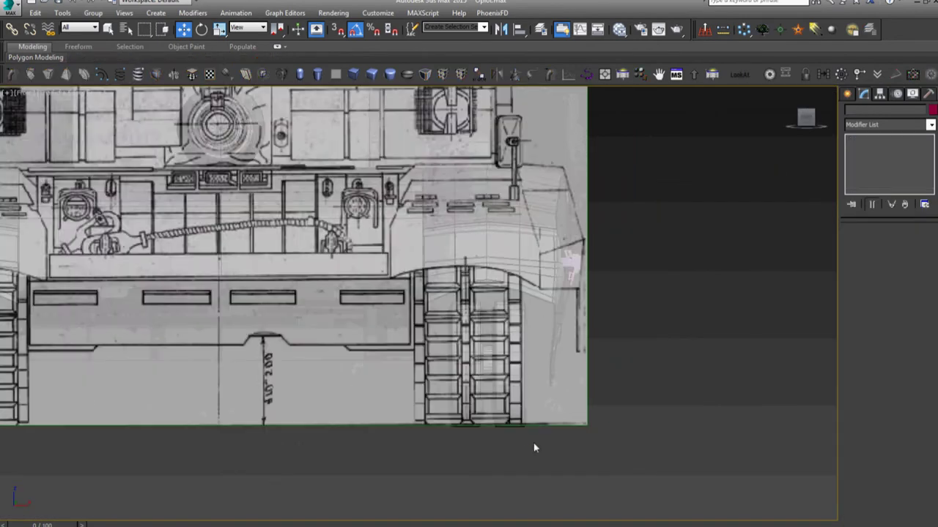
pyautogui.scroll(-3, 508, 389)
pyautogui.scroll(2, 508, 389)
pyautogui.scroll(3, 341, 316)
pyautogui.click(341, 315)
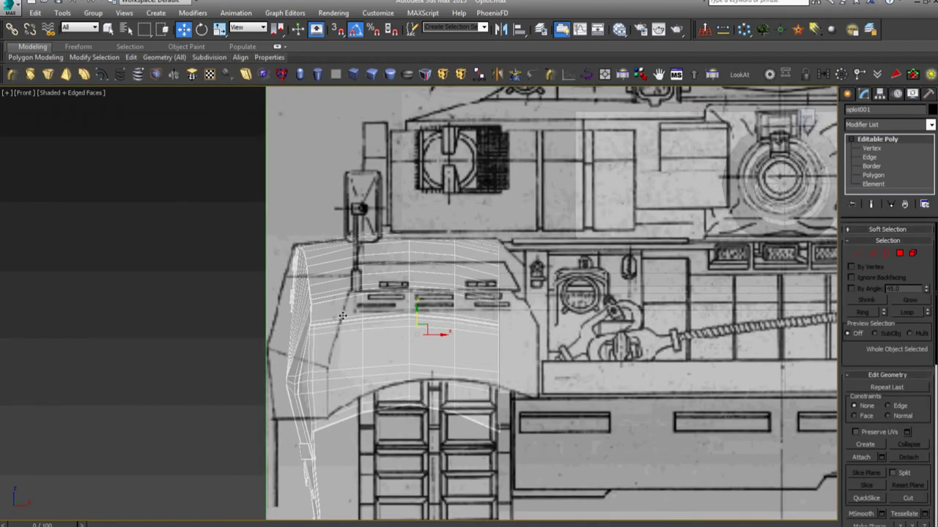
pyautogui.press('z')
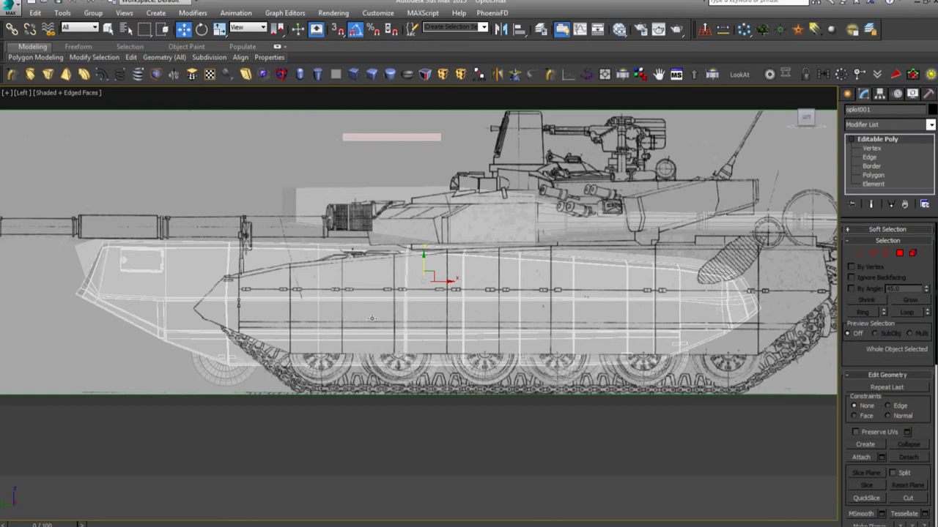
pyautogui.scroll(-1, 548, 330)
pyautogui.scroll(-2, 548, 331)
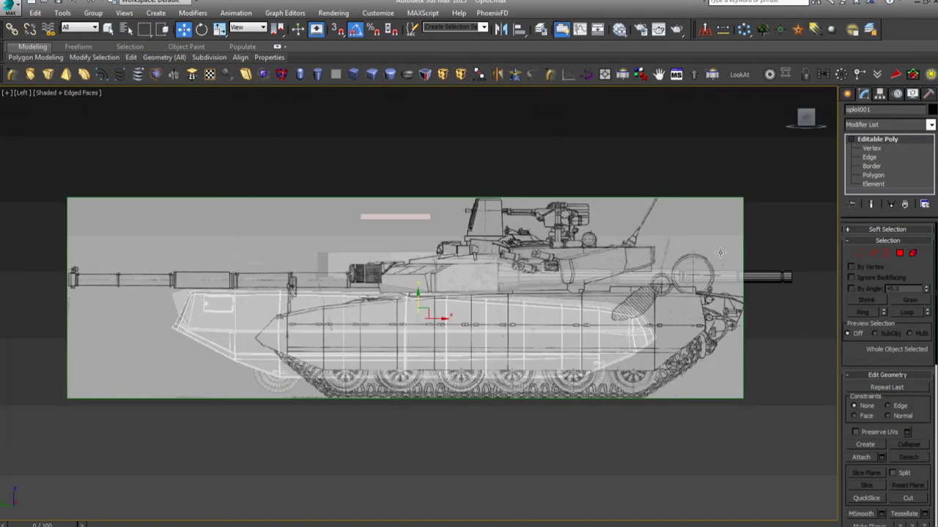
pyautogui.click(720, 253)
pyautogui.click(502, 29)
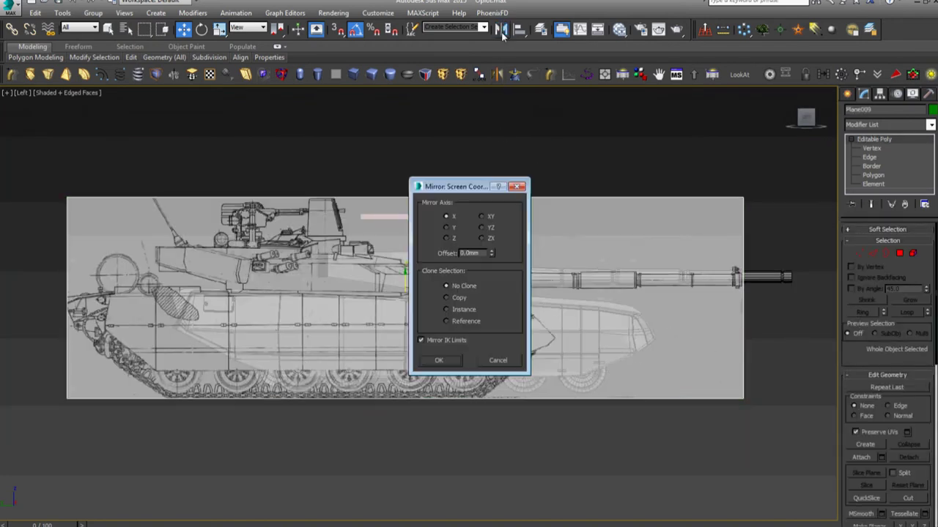
pyautogui.click(450, 358)
pyautogui.moveTo(427, 301); pyautogui.dragTo(500, 299)
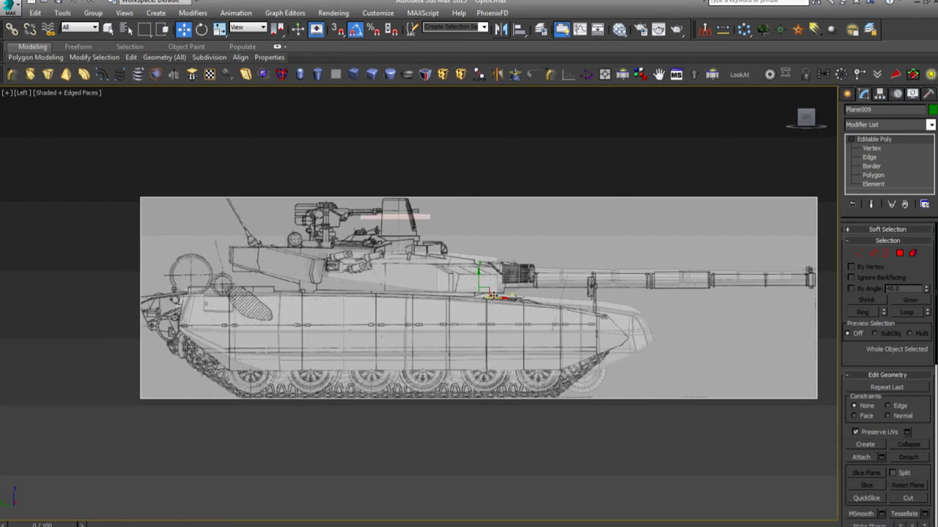
pyautogui.scroll(-4, 518, 383)
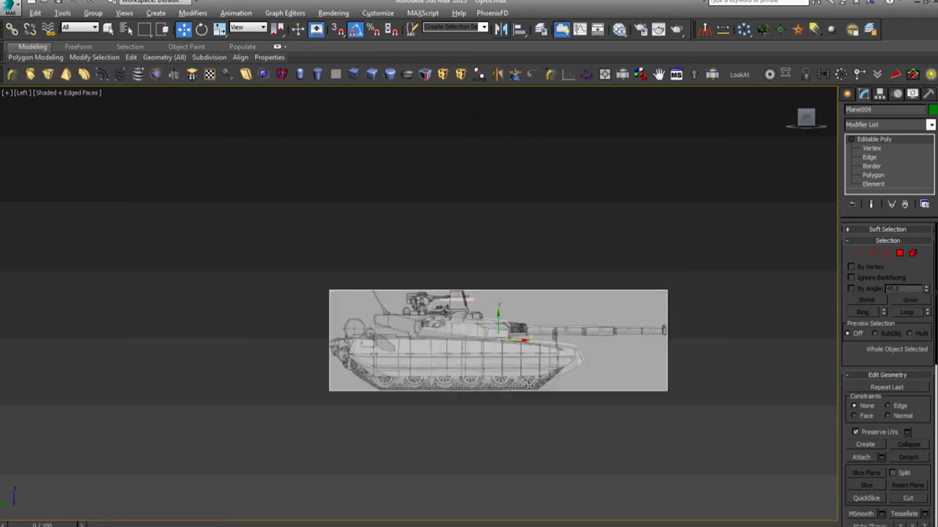
pyautogui.keyDown('alt'); pyautogui.moveTo(518, 383); pyautogui.dragTo(491, 398, button='middle'); pyautogui.keyUp('alt')
pyautogui.scroll(2, 510, 371)
pyautogui.scroll(3, 510, 372)
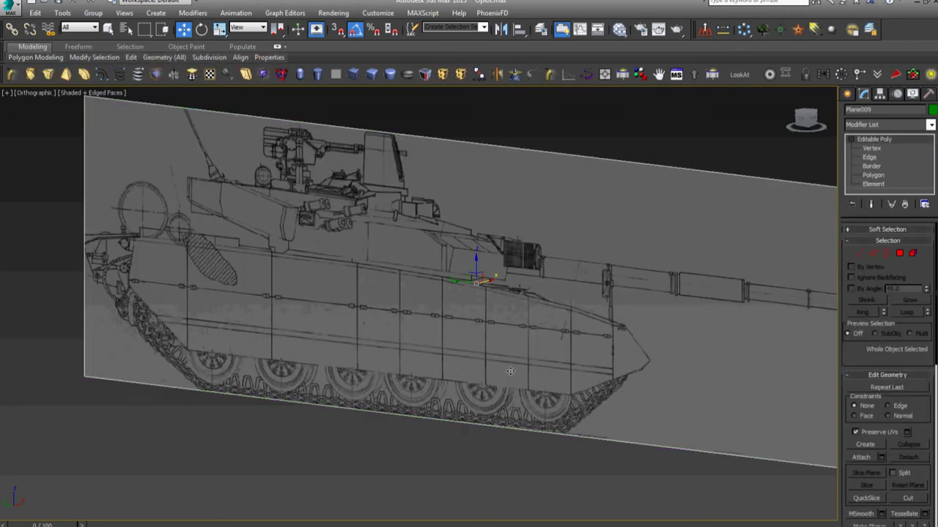
pyautogui.press('l')
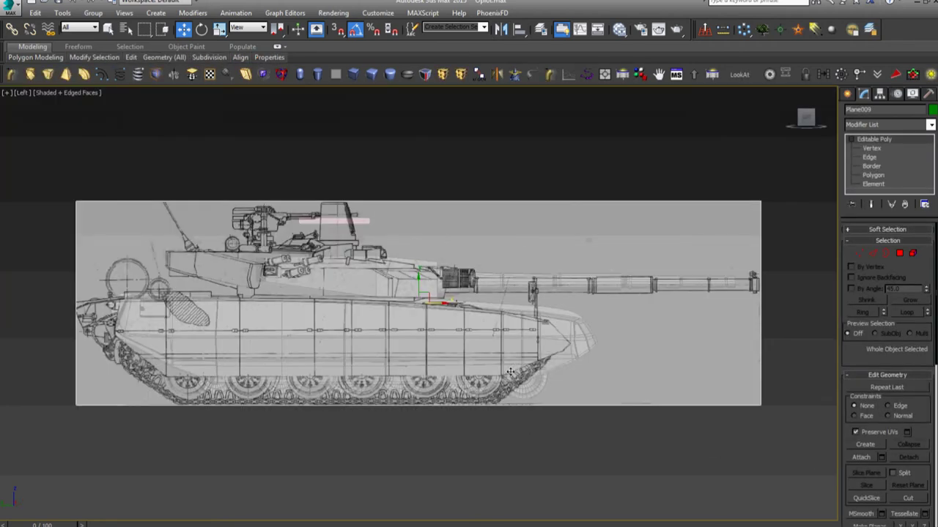
pyautogui.click(810, 309)
# Step: Create a cylinder at the main gun's muzzle end
pyautogui.scroll(3, 790, 308)
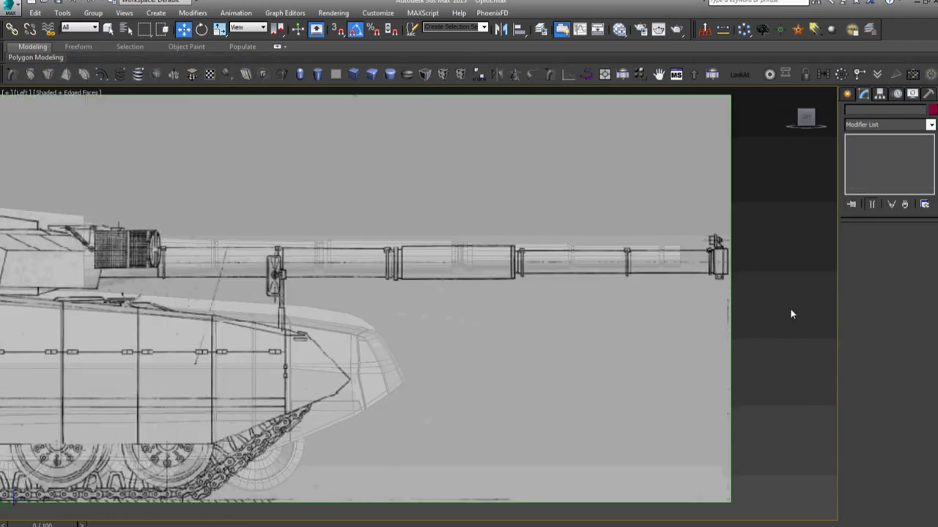
pyautogui.moveTo(789, 308); pyautogui.dragTo(754, 368, button='middle')
pyautogui.scroll(3, 754, 368)
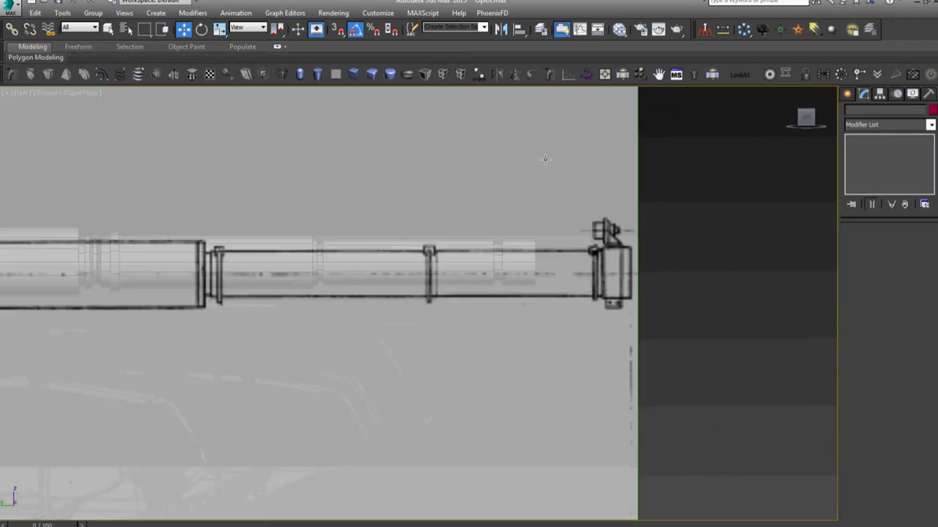
pyautogui.click(317, 74)
pyautogui.moveTo(551, 274); pyautogui.dragTo(554, 239)
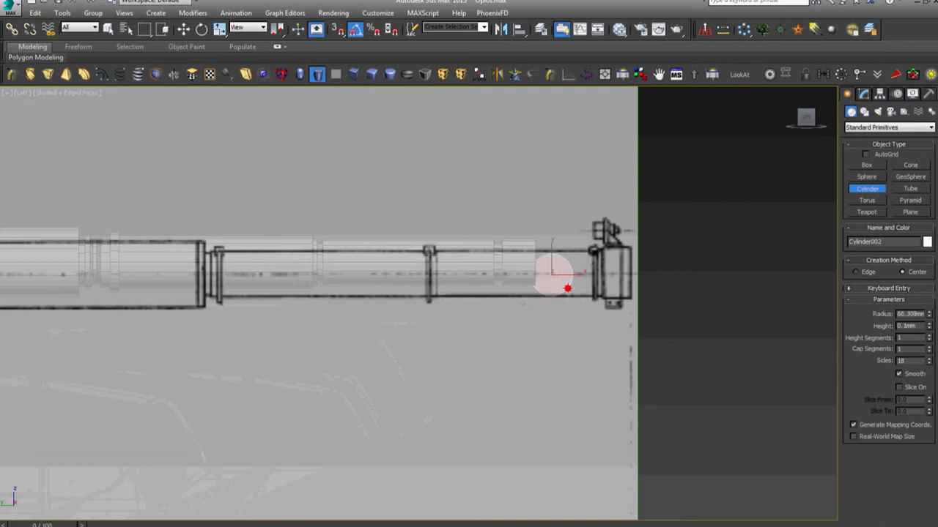
pyautogui.click(580, 216)
pyautogui.rightClick(579, 216)
pyautogui.scroll(5, 563, 265)
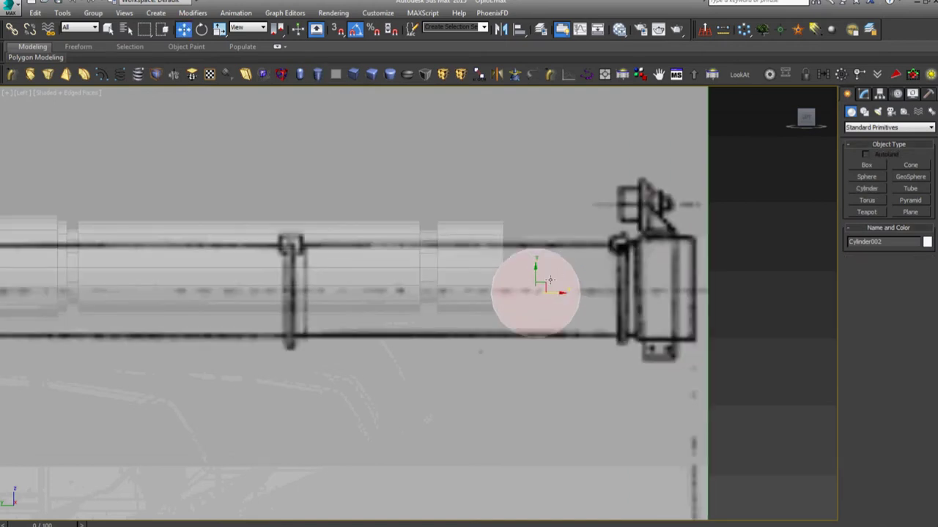
# Step: Rotate the new cylinder 90° along the barrel and convert it to Editable Poly
pyautogui.rightClick(534, 273)
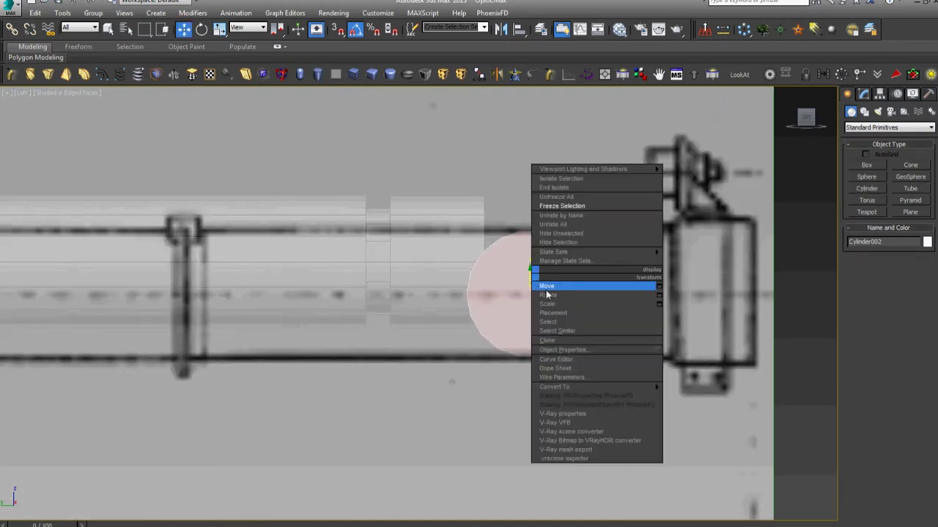
pyautogui.click(586, 279)
pyautogui.moveTo(546, 293)
pyautogui.mouseDown()
pyautogui.moveTo(592, 298)
pyautogui.moveTo(567, 294)
pyautogui.mouseUp()
pyautogui.rightClick(588, 296)
pyautogui.click(597, 303)
pyautogui.rightClick(566, 295)
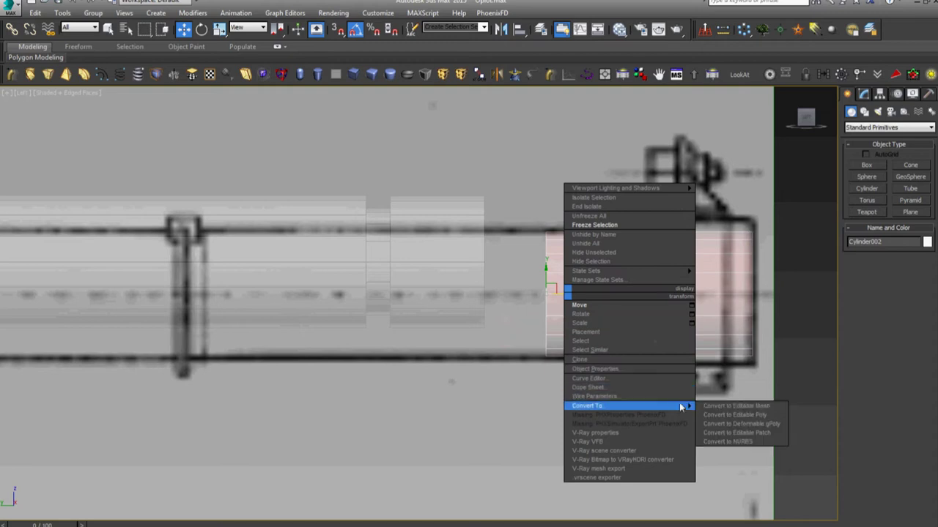
pyautogui.click(710, 416)
# Step: Drag the cylinder's end vertices back to the mantlet so it spans the barrel
pyautogui.press('1')
pyautogui.moveTo(522, 371); pyautogui.dragTo(608, 162)
pyautogui.scroll(-6, 603, 263)
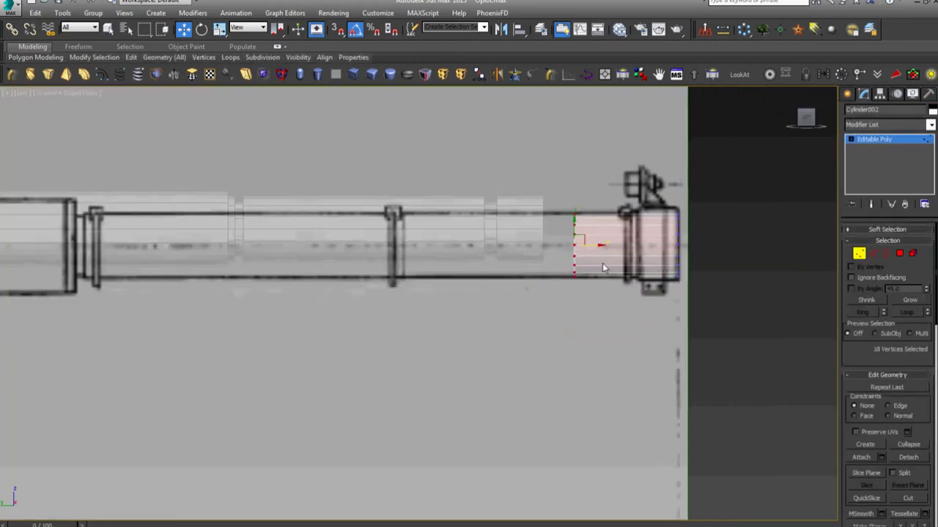
pyautogui.moveTo(608, 262); pyautogui.dragTo(83, 261)
pyautogui.scroll(2, 83, 261)
pyautogui.moveTo(210, 293); pyautogui.dragTo(521, 296, button='middle')
pyautogui.scroll(2, 511, 308)
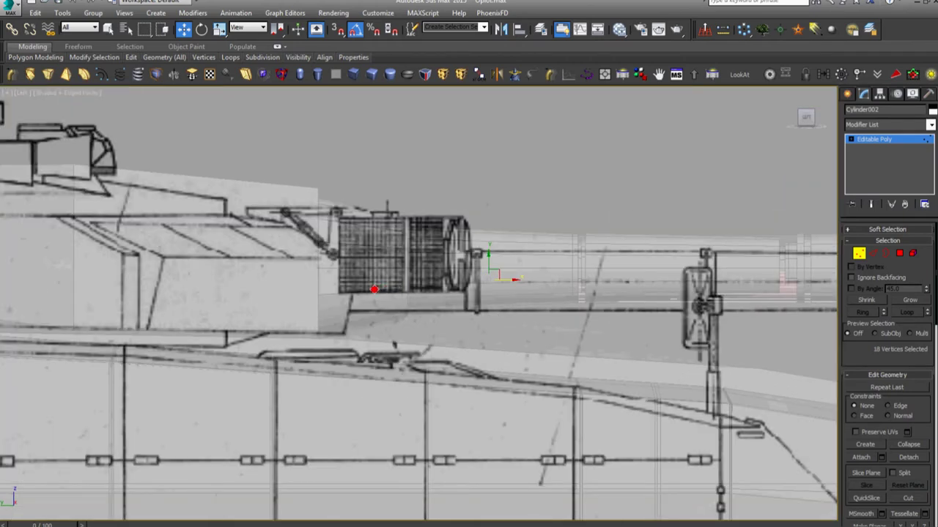
pyautogui.scroll(-5, 477, 268)
pyautogui.click(851, 140)
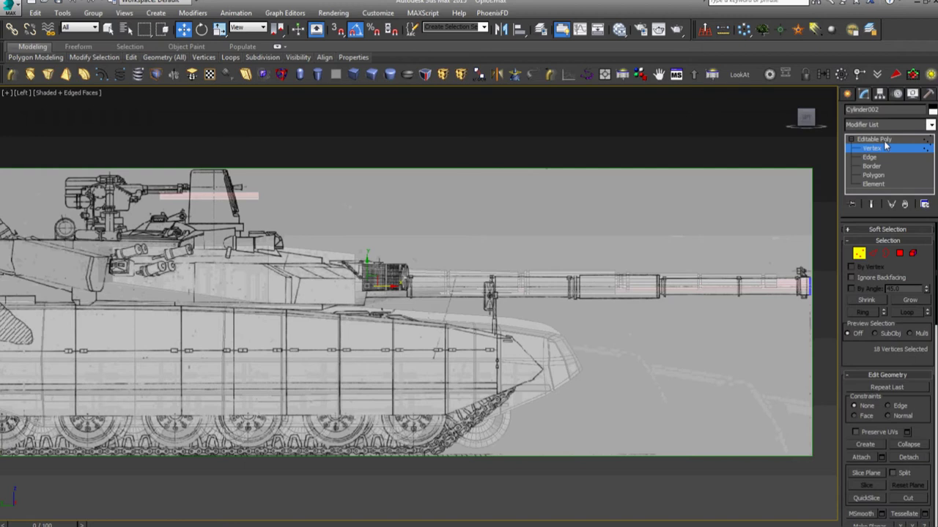
pyautogui.click(873, 139)
pyautogui.moveTo(572, 337); pyautogui.dragTo(579, 363, button='middle')
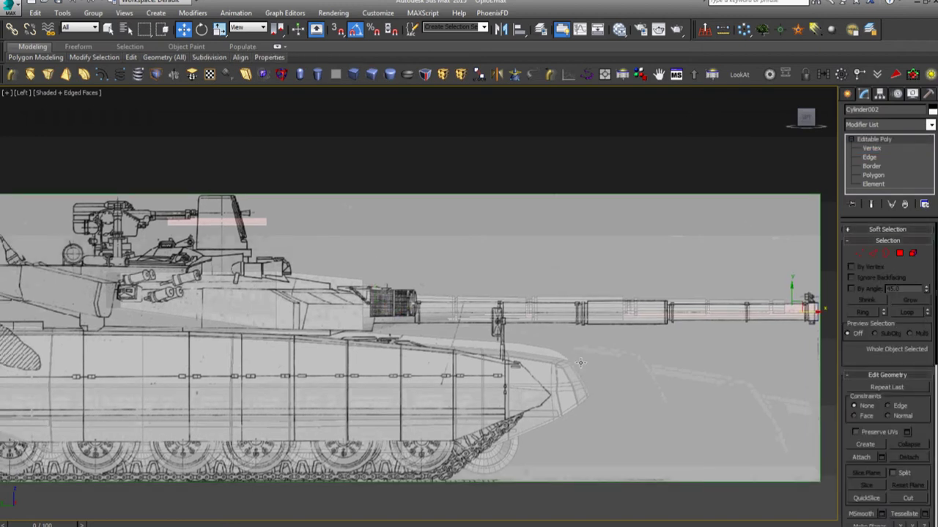
# Step: In Top view, slide blueprint Plane008 so its muzzle meets the barrel end
pyautogui.press('t')
pyautogui.press('z')
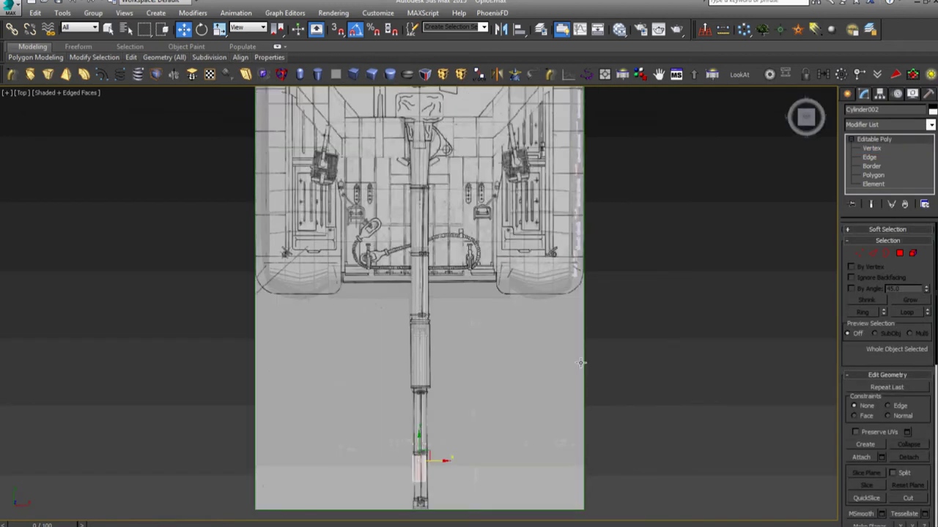
pyautogui.scroll(4, 530, 400)
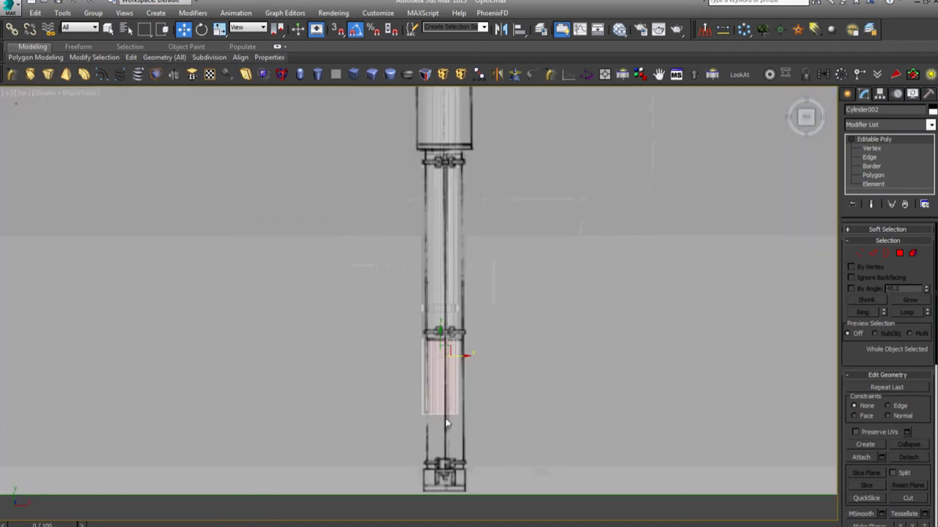
pyautogui.rightClick(526, 400)
pyautogui.click(570, 321)
pyautogui.scroll(2, 465, 435)
pyautogui.scroll(1, 518, 359)
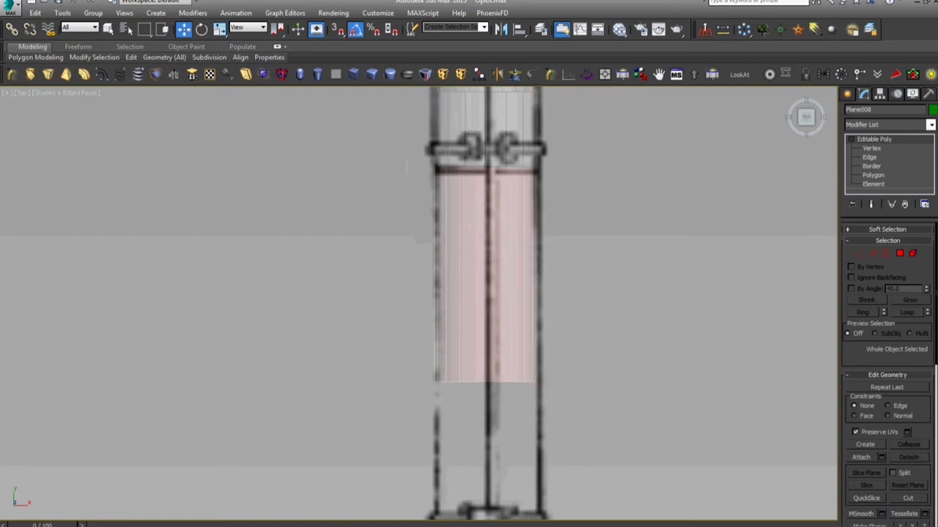
pyautogui.moveTo(586, 513); pyautogui.dragTo(601, 323)
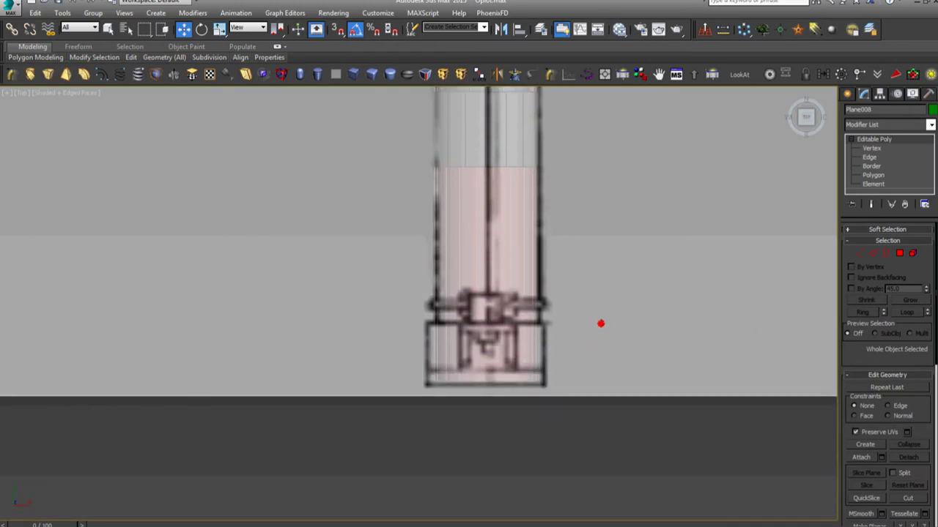
pyautogui.scroll(-5, 601, 323)
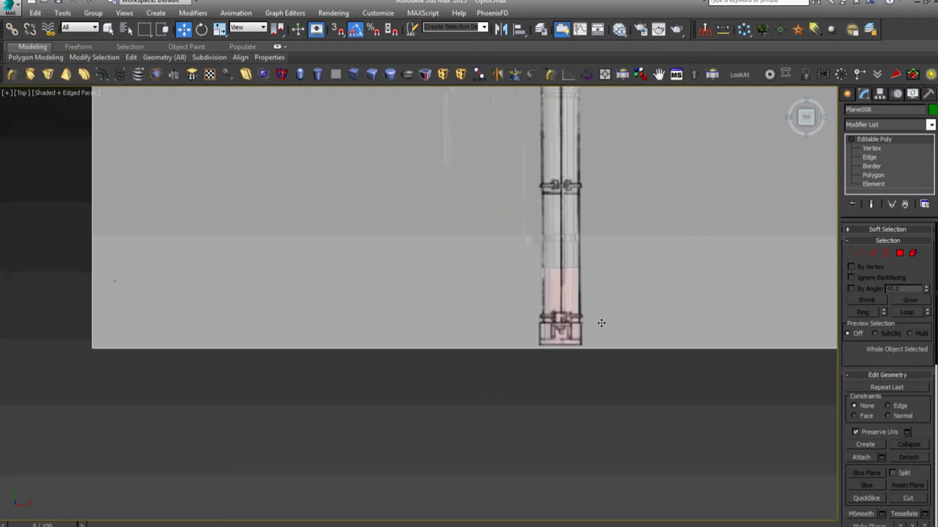
pyautogui.scroll(-4, 601, 323)
pyautogui.moveTo(601, 323)
pyautogui.keyDown('alt'); pyautogui.mouseDown(button='middle')
pyautogui.moveTo(623, 364)
pyautogui.moveTo(661, 337)
pyautogui.mouseUp(button='middle'); pyautogui.keyUp('alt')
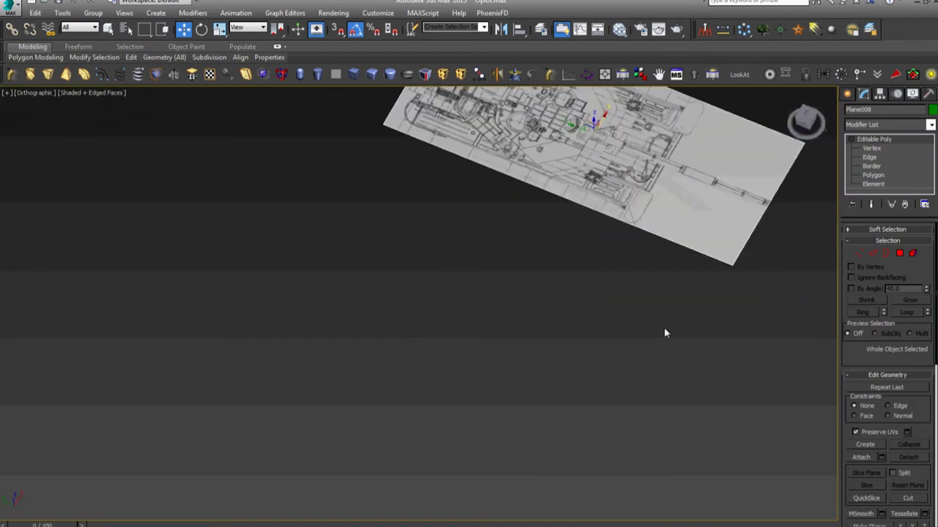
# Step: Freeze top blueprint Plane008, then side blueprint Plane009 in Left view
pyautogui.rightClick(689, 214)
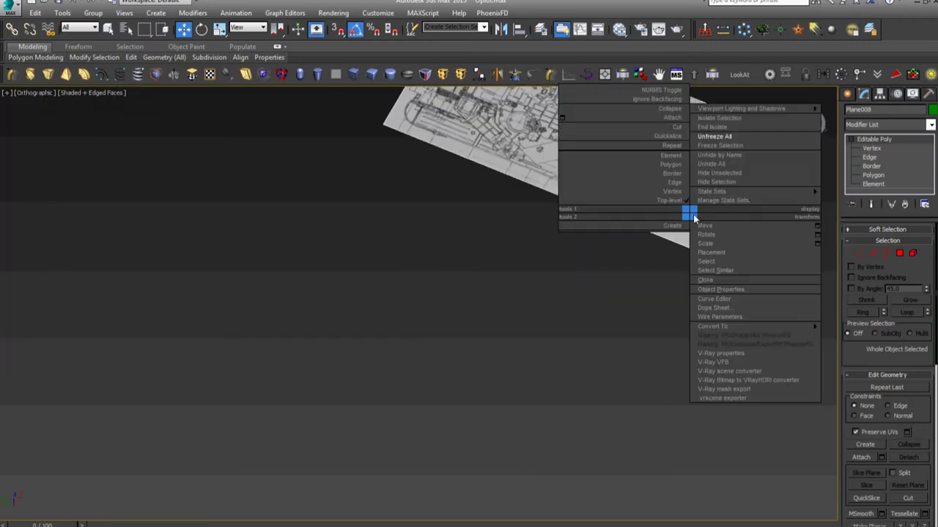
pyautogui.click(714, 145)
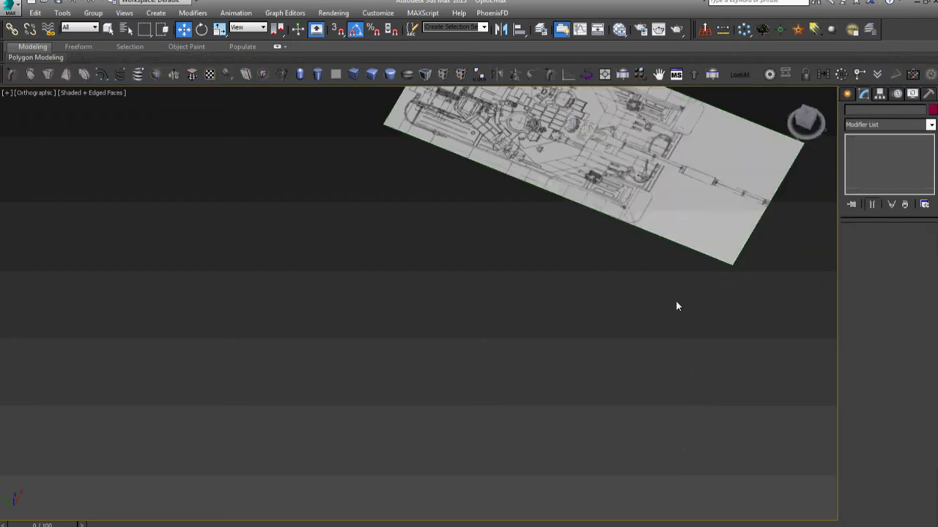
pyautogui.press('l')
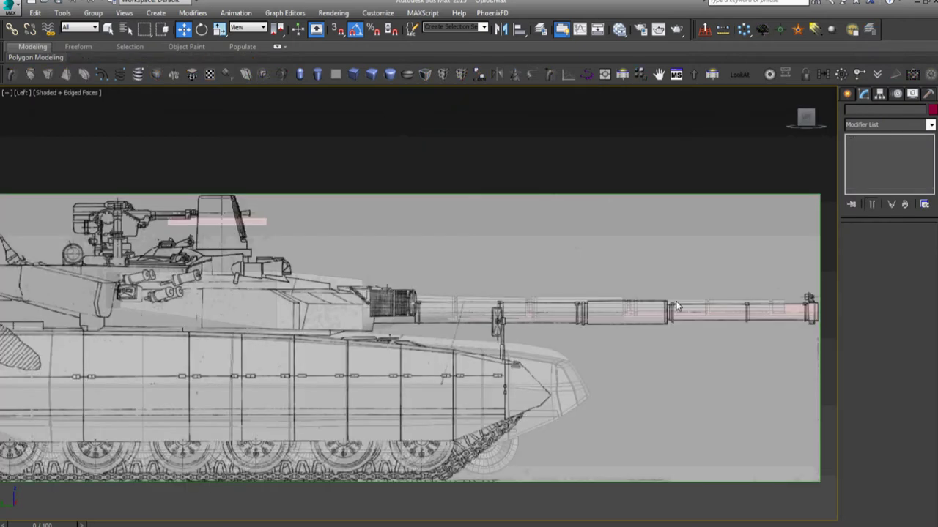
pyautogui.moveTo(712, 325); pyautogui.dragTo(528, 346, button='middle')
pyautogui.scroll(2, 502, 325)
pyautogui.scroll(1, 575, 251)
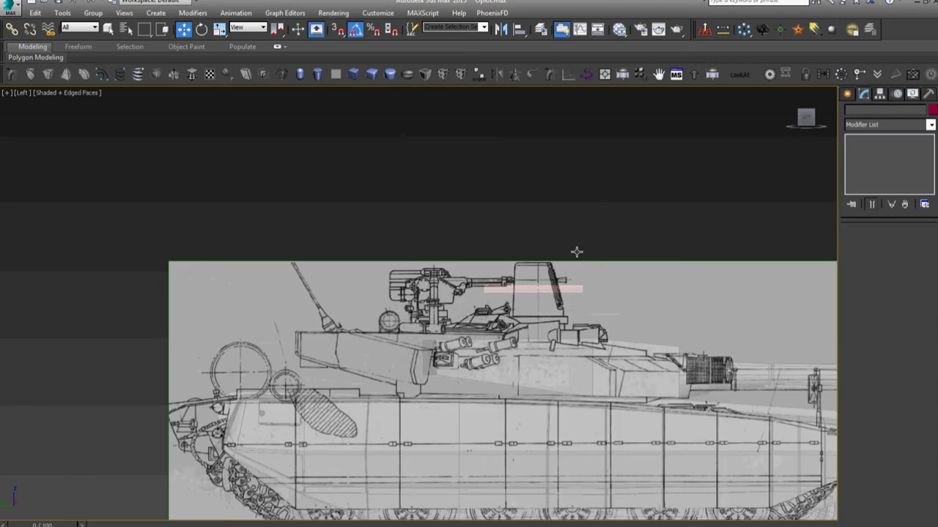
pyautogui.scroll(2, 561, 331)
pyautogui.click(561, 332)
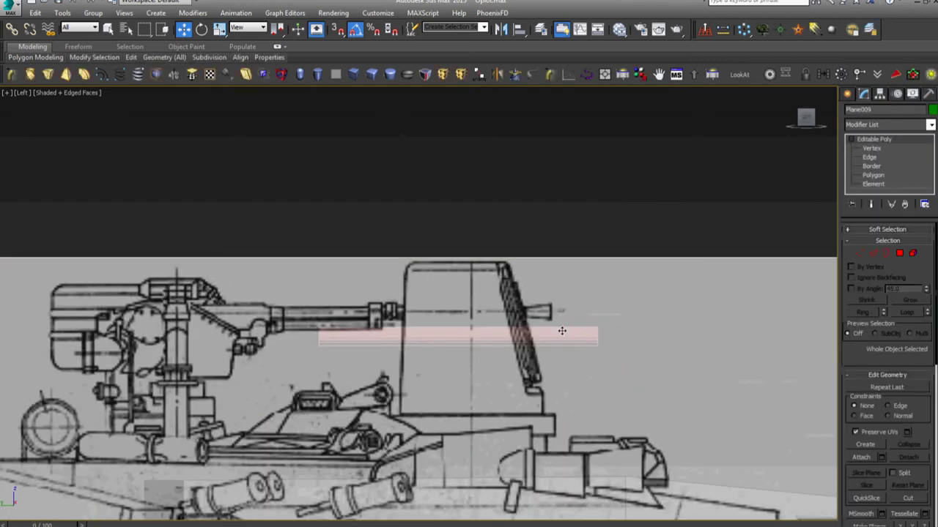
pyautogui.rightClick(561, 332)
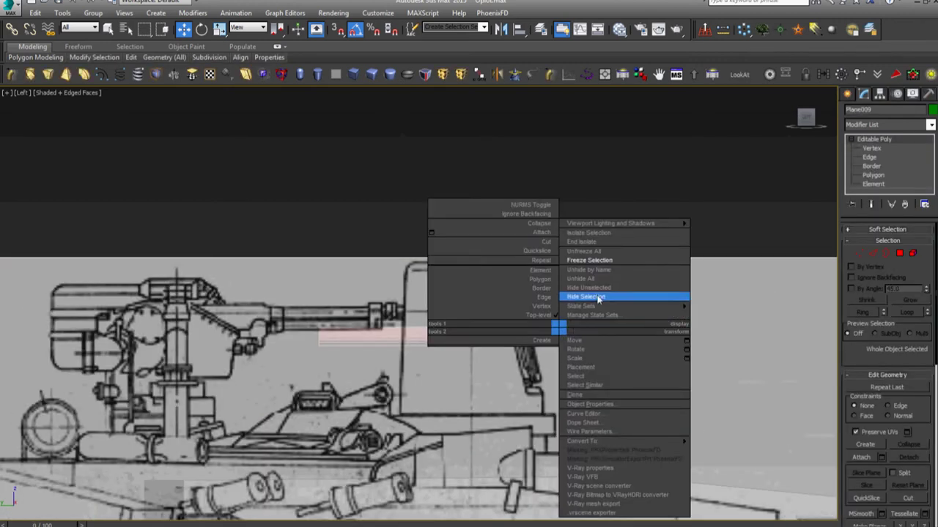
pyautogui.click(612, 261)
# Step: In Top view, line the thin machine-gun cylinder up with the blueprint's gun
pyautogui.click(566, 330)
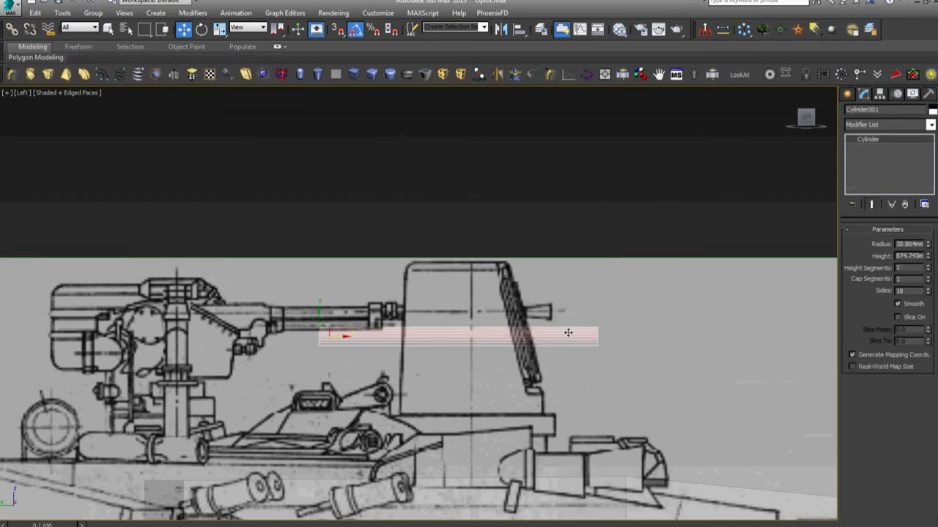
pyautogui.scroll(2, 352, 335)
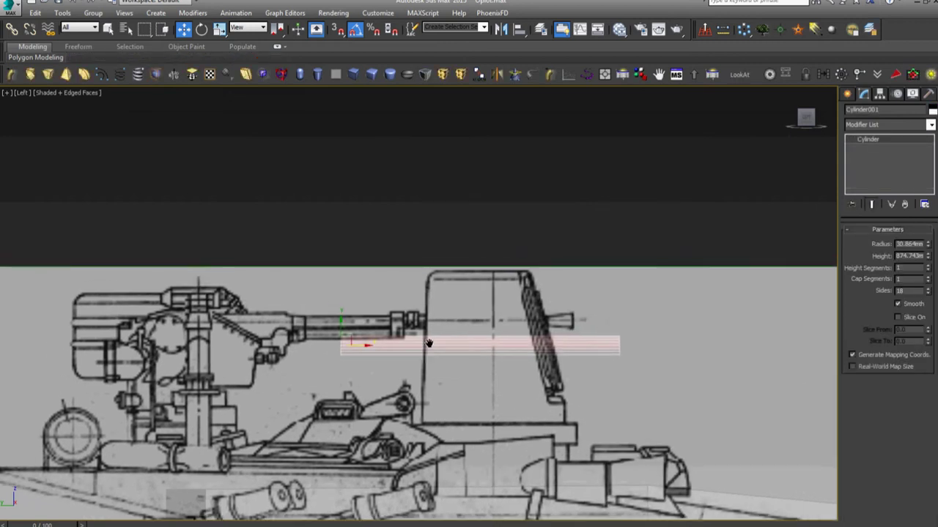
pyautogui.scroll(2, 344, 334)
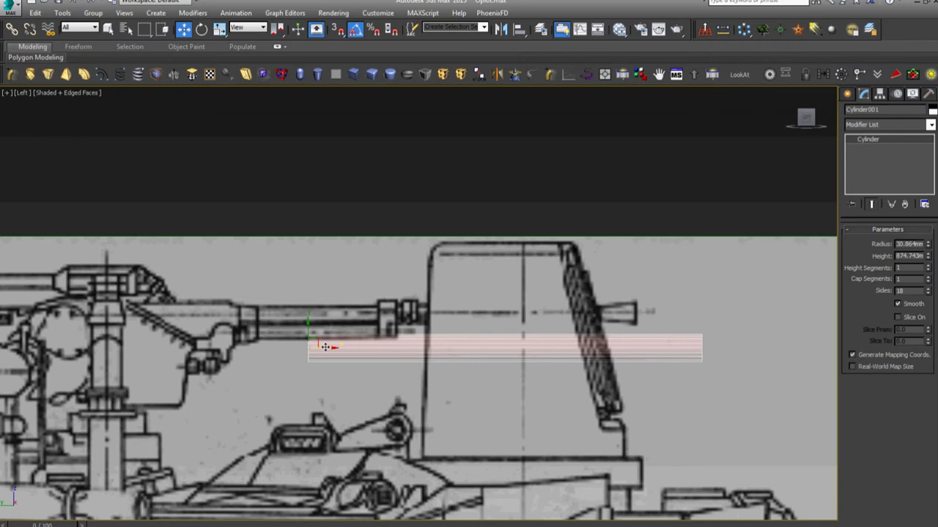
pyautogui.press('t')
pyautogui.press('z')
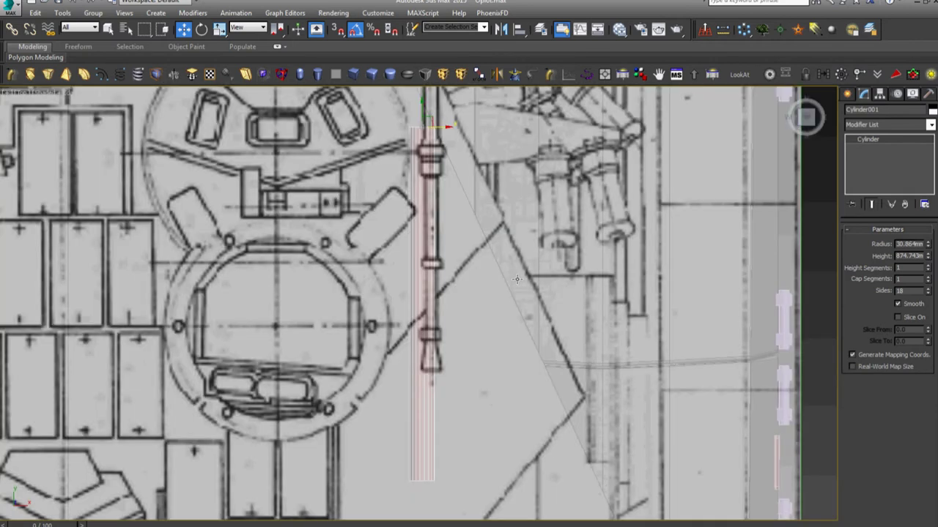
pyautogui.moveTo(442, 127); pyautogui.dragTo(452, 125)
pyautogui.moveTo(481, 236); pyautogui.dragTo(485, 256, button='middle')
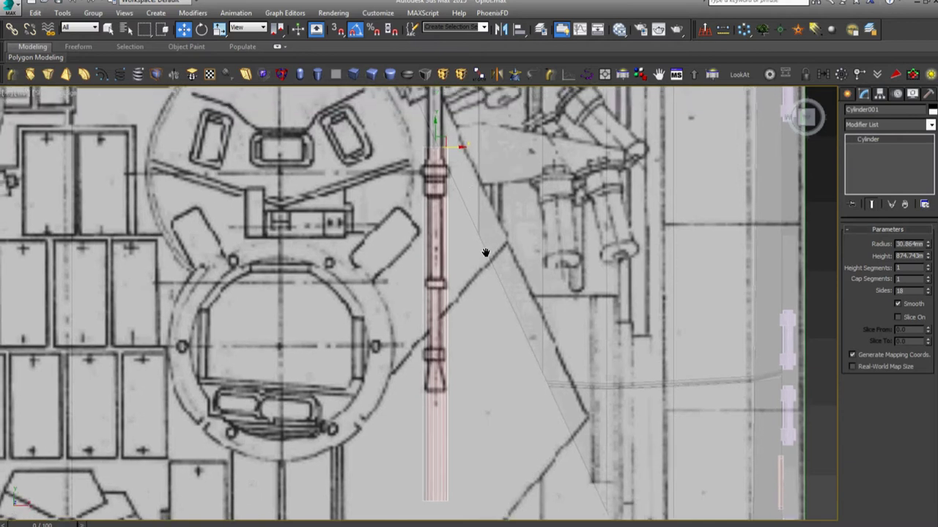
pyautogui.scroll(-2, 486, 256)
pyautogui.moveTo(464, 203); pyautogui.dragTo(472, 133)
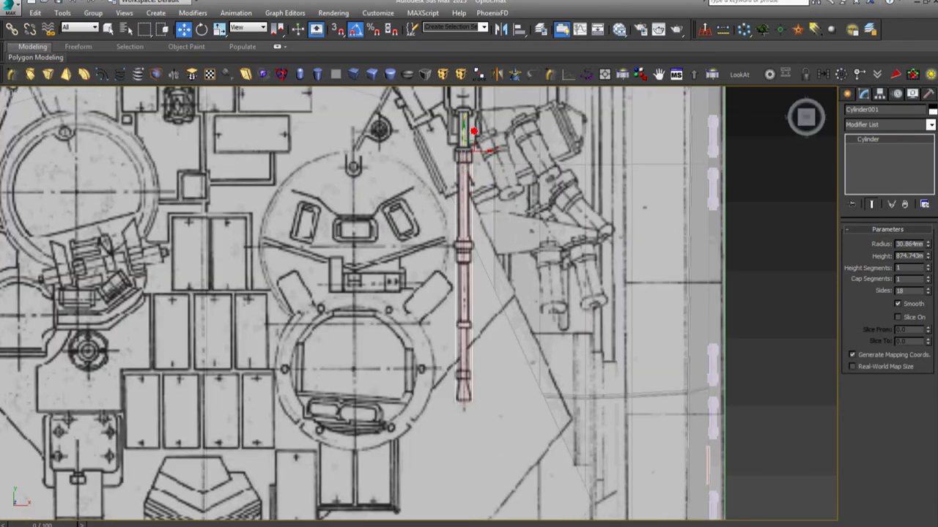
pyautogui.scroll(1, 474, 132)
pyautogui.scroll(2, 469, 198)
pyautogui.scroll(2, 472, 246)
pyautogui.scroll(2, 496, 284)
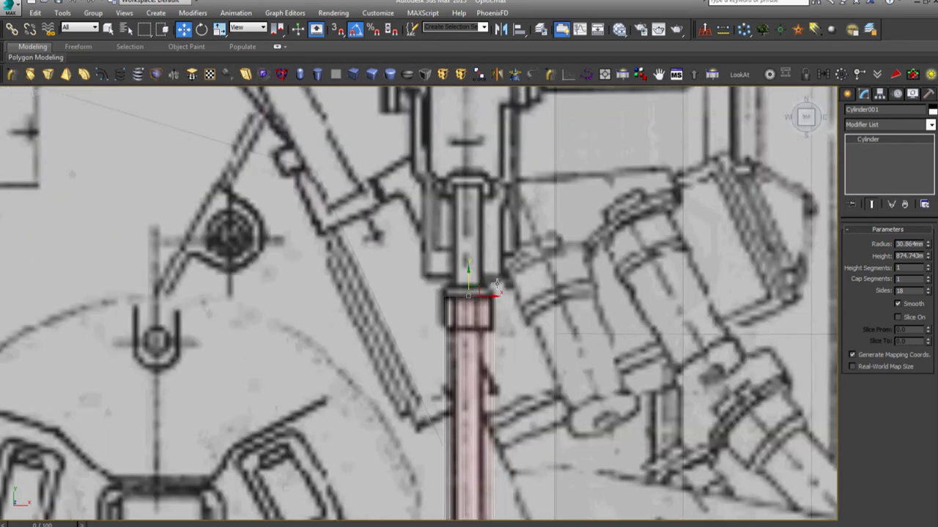
pyautogui.scroll(1, 497, 285)
# Step: Convert the cylinder to Editable Poly and pull its top vertices up along the barrel
pyautogui.rightClick(570, 231)
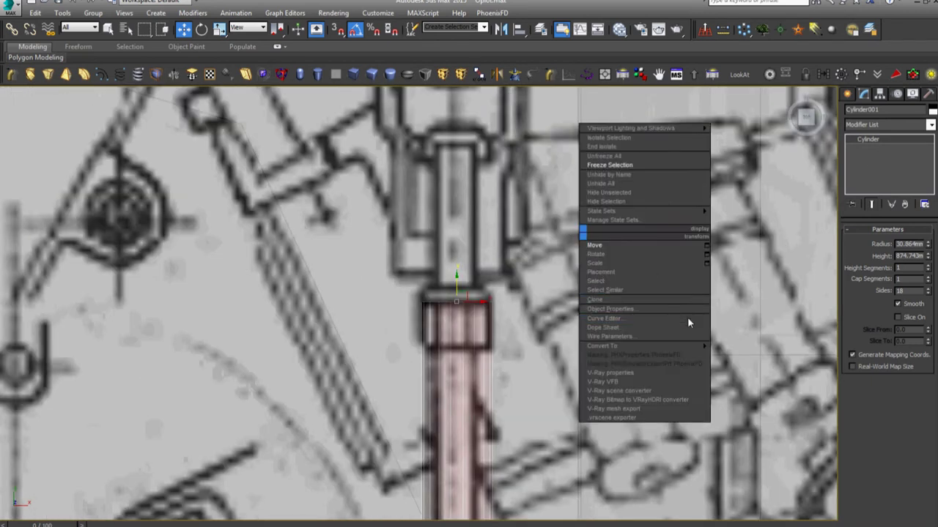
pyautogui.click(734, 356)
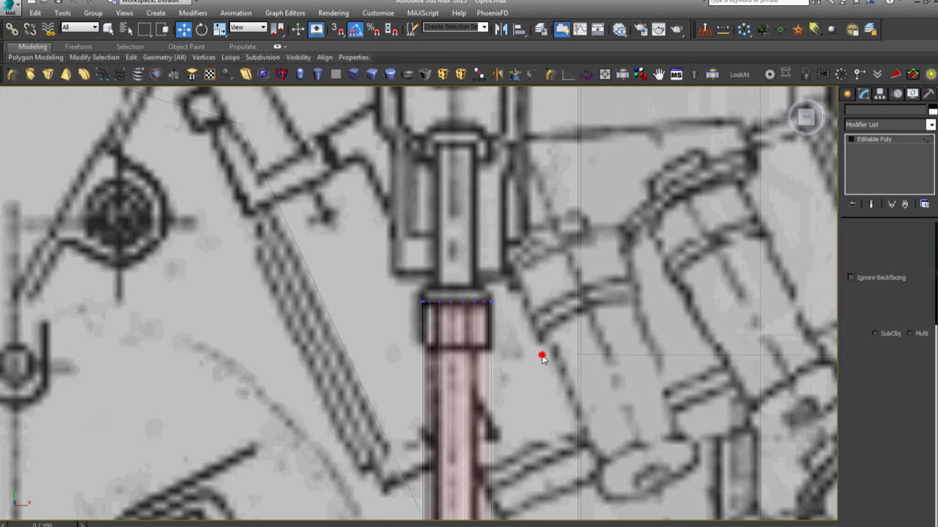
pyautogui.press('1')
pyautogui.moveTo(410, 287); pyautogui.dragTo(501, 312)
pyautogui.moveTo(457, 291); pyautogui.dragTo(533, 137)
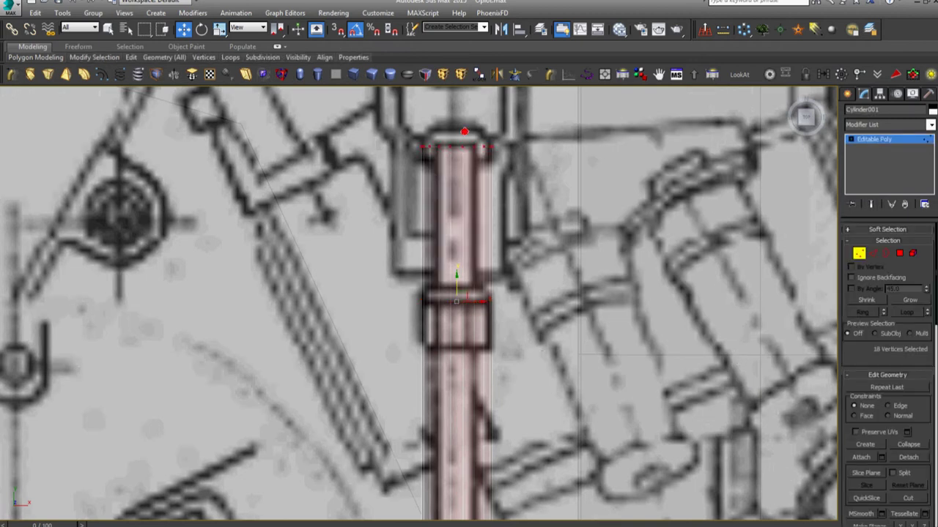
pyautogui.click(866, 140)
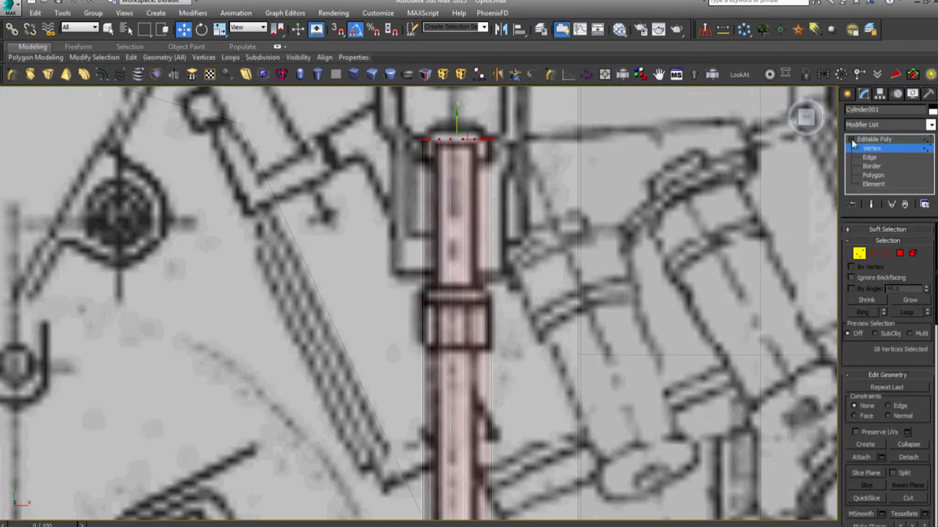
pyautogui.rightClick(561, 246)
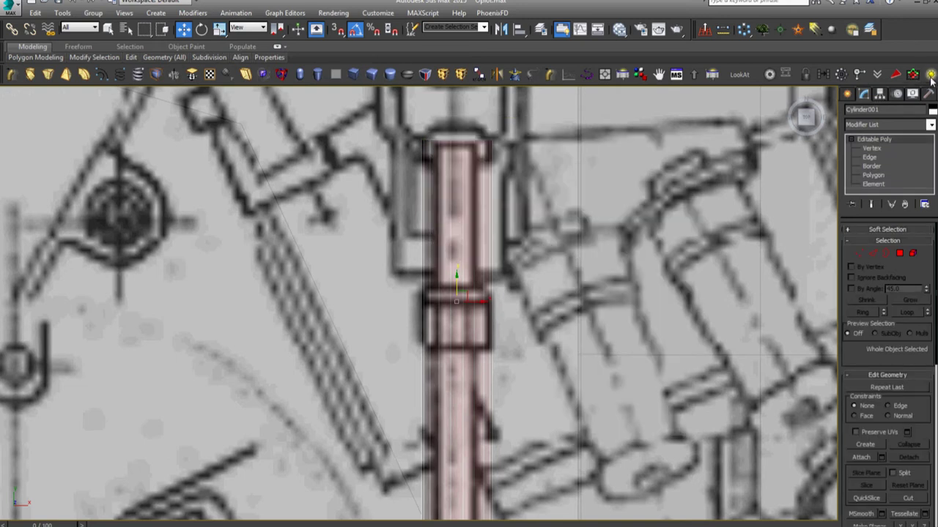
pyautogui.rightClick(564, 242)
pyautogui.click(575, 243)
# Step: In Left view, raise Cylinder001 up onto the gun barrel
pyautogui.press('l')
pyautogui.scroll(-2, 575, 244)
pyautogui.scroll(-3, 568, 257)
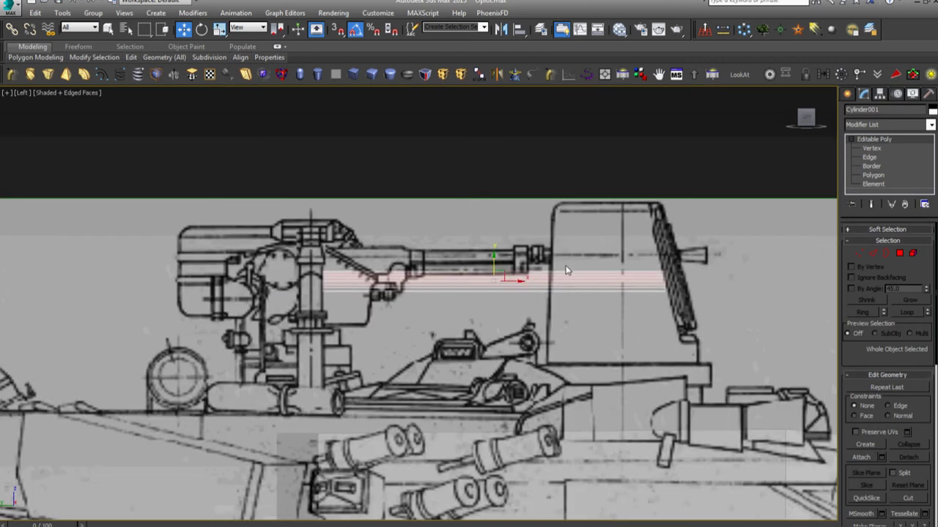
pyautogui.moveTo(566, 266); pyautogui.dragTo(512, 283, button='middle')
pyautogui.moveTo(439, 276); pyautogui.dragTo(452, 254)
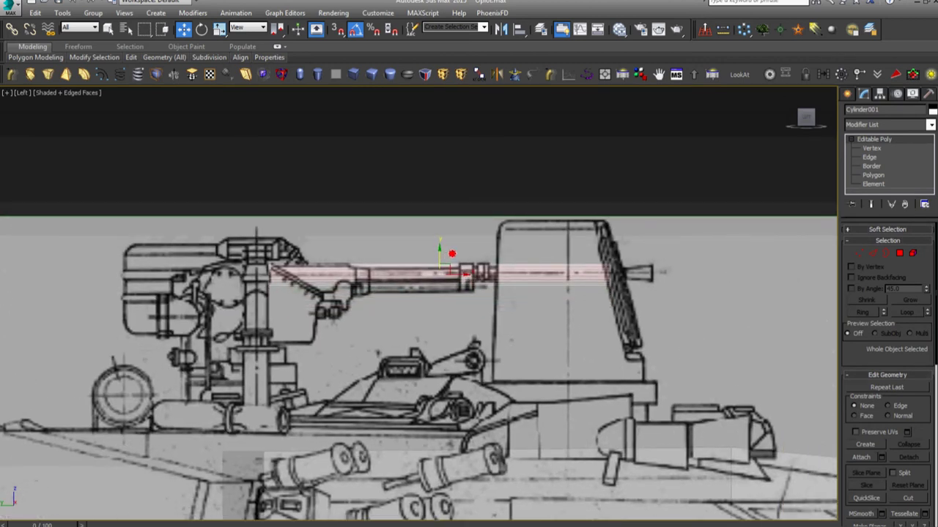
# Step: Delete the floating small cylinder above the tank and the turret top
pyautogui.scroll(-3, 452, 253)
pyautogui.scroll(-1, 452, 254)
pyautogui.moveTo(650, 325)
pyautogui.mouseDown(button='middle')
pyautogui.moveTo(400, 329)
pyautogui.moveTo(558, 330)
pyautogui.moveTo(497, 353)
pyautogui.mouseUp(button='middle')
pyautogui.scroll(2, 718, 339)
pyautogui.scroll(-2, 718, 339)
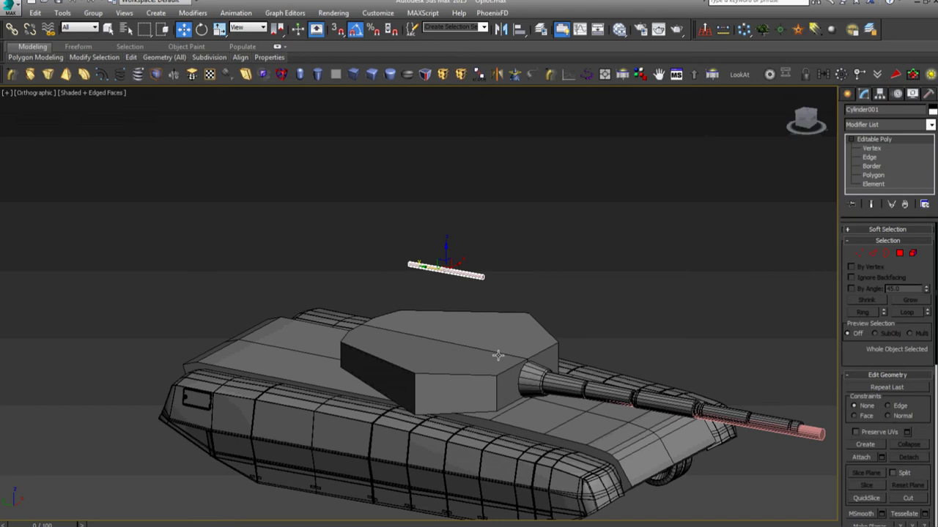
pyautogui.press('Delete')
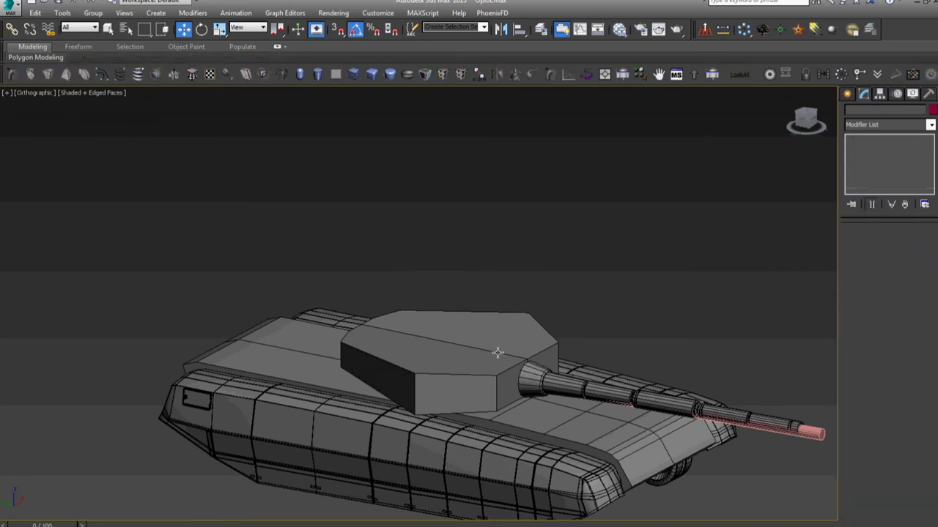
pyautogui.click(498, 353)
pyautogui.press('Delete')
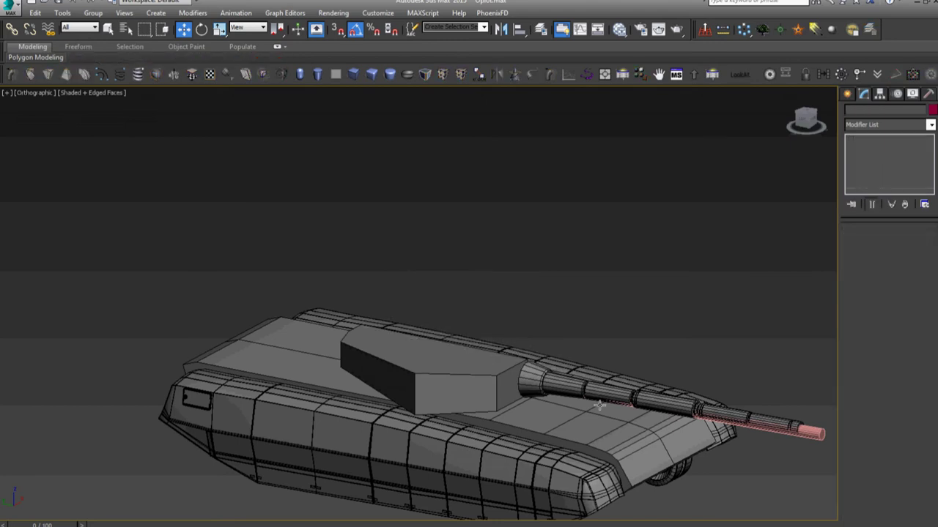
# Step: Delete the upper hull plate Line003
pyautogui.keyDown('alt'); pyautogui.moveTo(600, 405); pyautogui.dragTo(504, 339, button='middle'); pyautogui.keyUp('alt')
pyautogui.click(534, 366)
pyautogui.moveTo(576, 387)
pyautogui.keyDown('alt'); pyautogui.mouseDown(button='middle')
pyautogui.moveTo(547, 401)
pyautogui.moveTo(576, 425)
pyautogui.moveTo(558, 401)
pyautogui.mouseUp(button='middle'); pyautogui.keyUp('alt')
pyautogui.click(547, 402)
pyautogui.press('Delete')
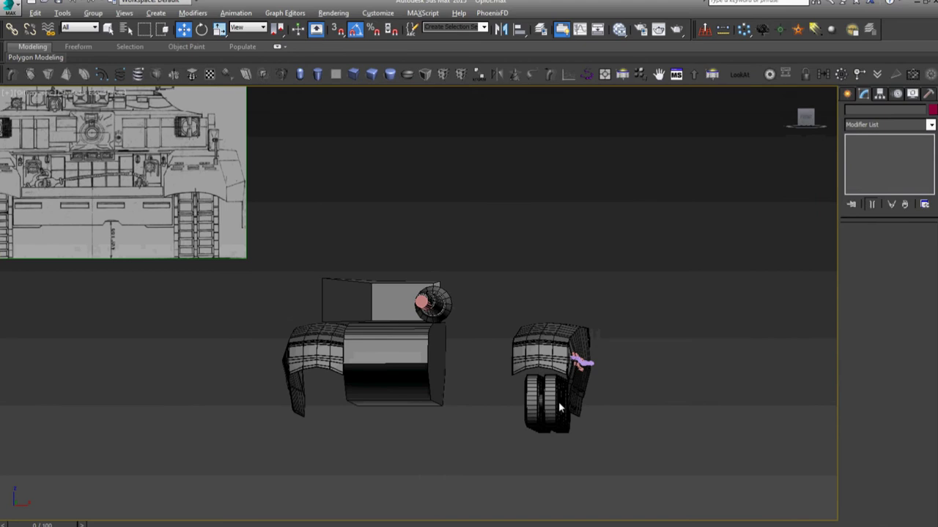
# Step: Delete the left curved hull plate
pyautogui.moveTo(496, 400); pyautogui.dragTo(650, 301)
pyautogui.keyDown('alt'); pyautogui.moveTo(449, 374); pyautogui.dragTo(490, 362, button='middle'); pyautogui.keyUp('alt')
pyautogui.click(407, 343)
pyautogui.press('Delete')
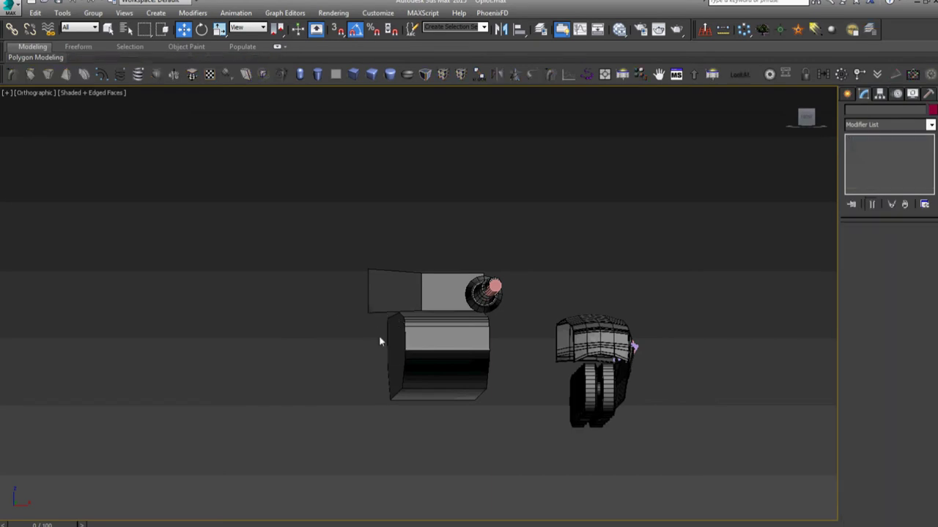
# Step: Mirror the right fender-and-track group on X and move it onto the front blueprint's left track
pyautogui.moveTo(535, 456); pyautogui.dragTo(698, 267)
pyautogui.press('f')
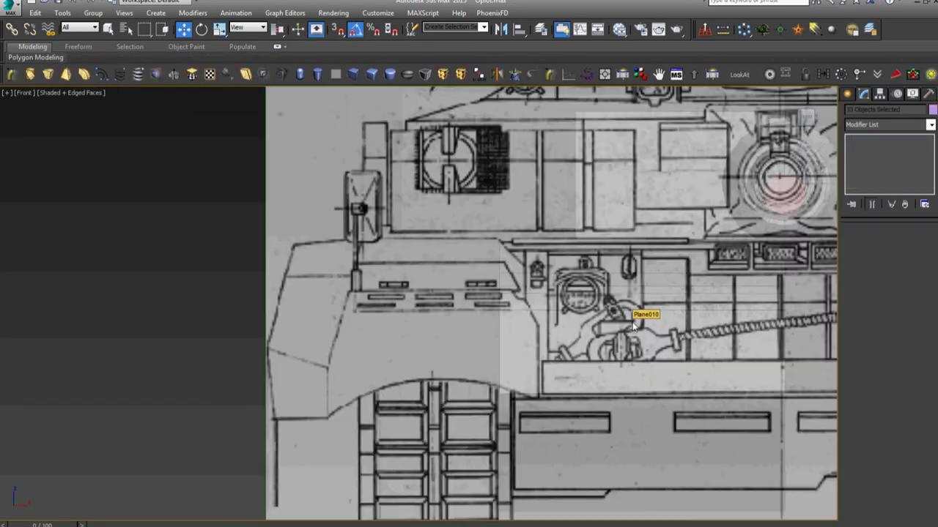
pyautogui.press('z')
pyautogui.moveTo(522, 335); pyautogui.dragTo(613, 353, button='middle')
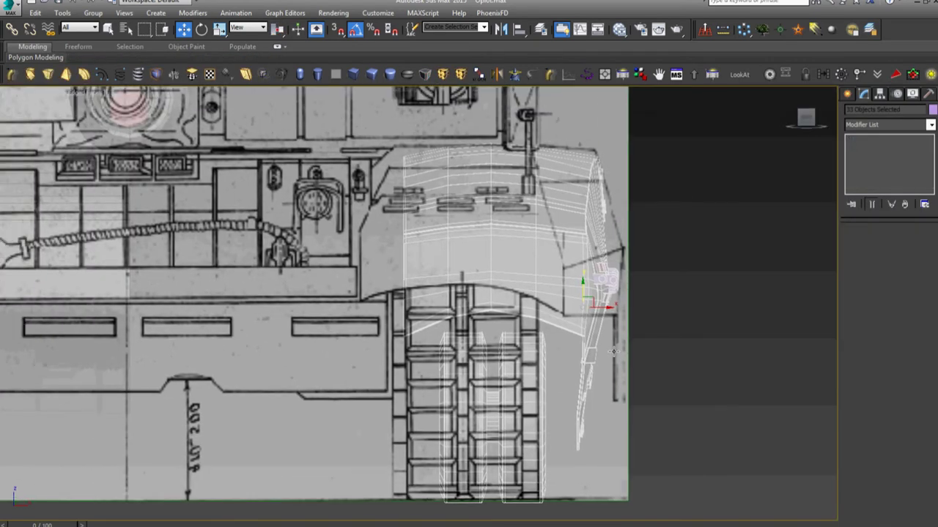
pyautogui.click(503, 34)
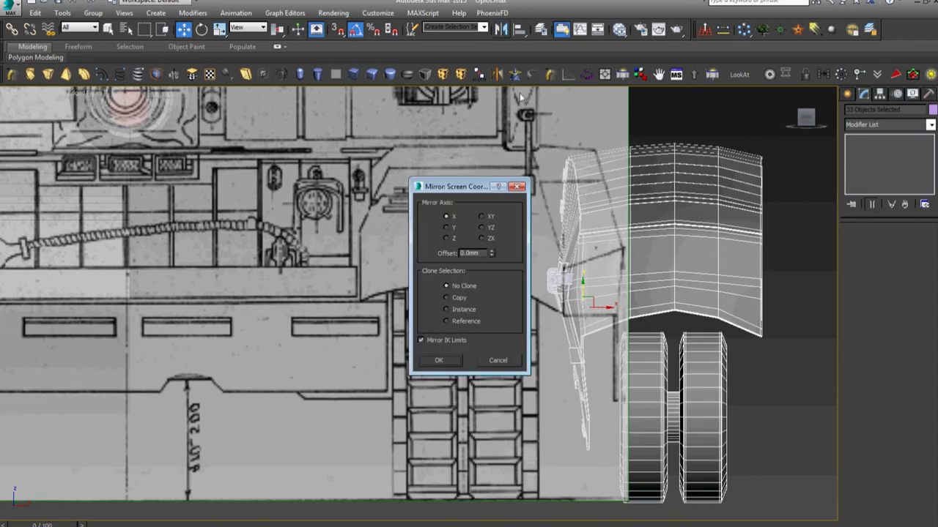
pyautogui.click(439, 359)
pyautogui.scroll(-2, 598, 361)
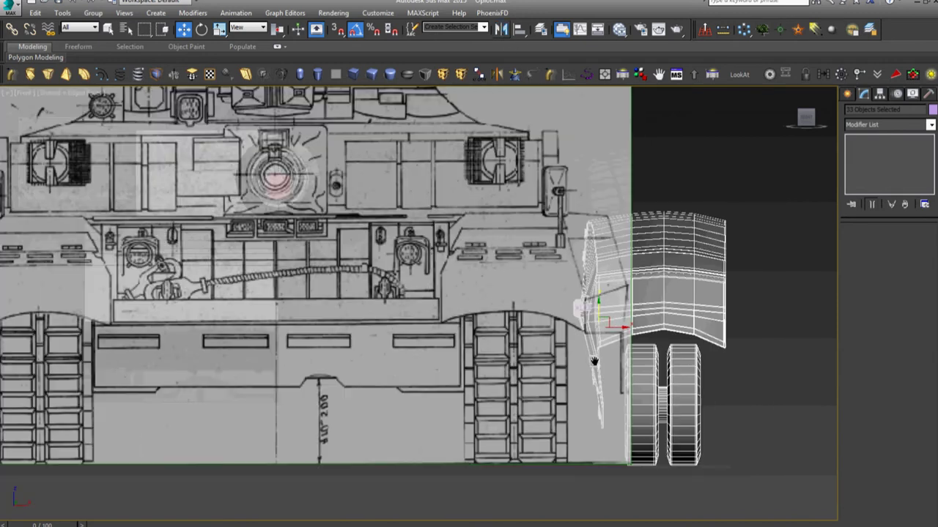
pyautogui.scroll(-2, 599, 361)
pyautogui.scroll(-2, 598, 361)
pyautogui.moveTo(598, 361); pyautogui.dragTo(308, 365)
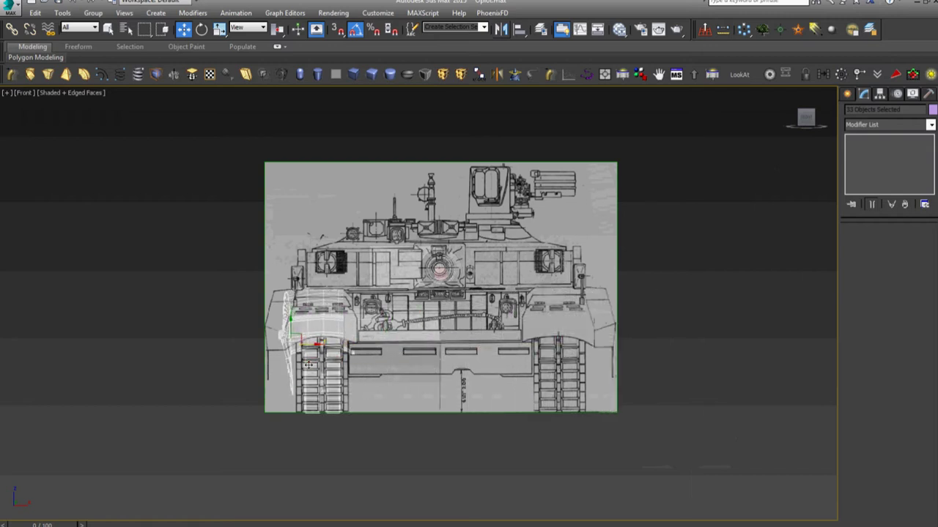
# Step: Orbit around the tank to check the mirrored fender and track placement
pyautogui.press('z')
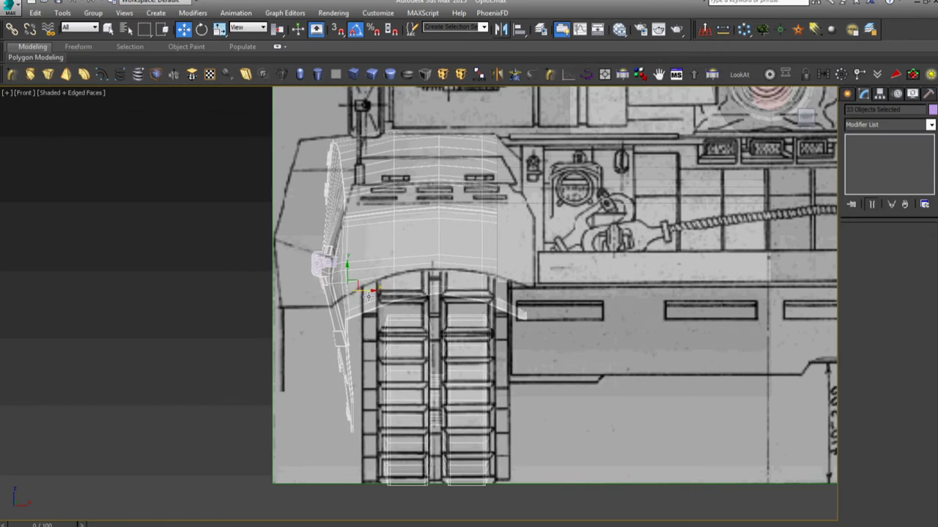
pyautogui.moveTo(370, 296)
pyautogui.keyDown('alt'); pyautogui.mouseDown(button='middle')
pyautogui.moveTo(450, 321)
pyautogui.moveTo(33, 308)
pyautogui.mouseUp(button='middle'); pyautogui.keyUp('alt')
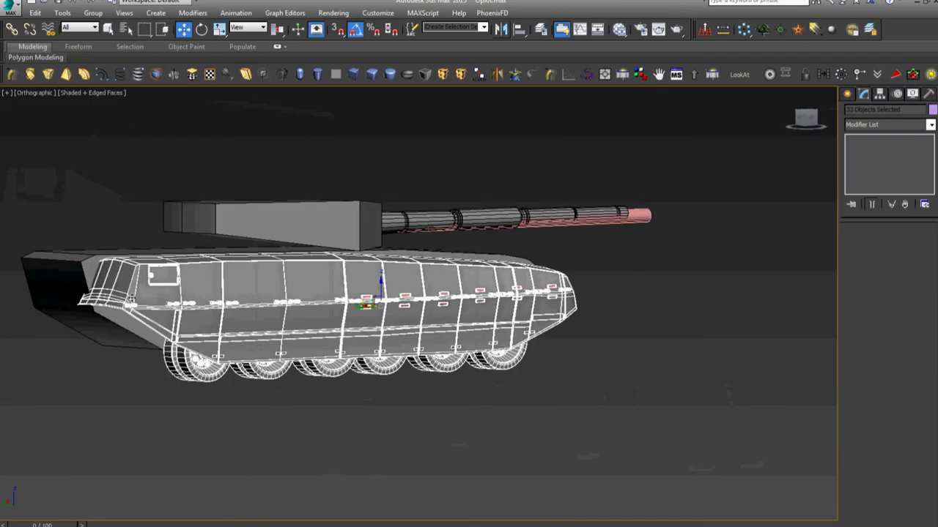
pyautogui.scroll(5, 132, 299)
pyautogui.scroll(-1, 230, 316)
pyautogui.keyDown('alt'); pyautogui.moveTo(230, 316); pyautogui.dragTo(253, 337, button='middle'); pyautogui.keyUp('alt')
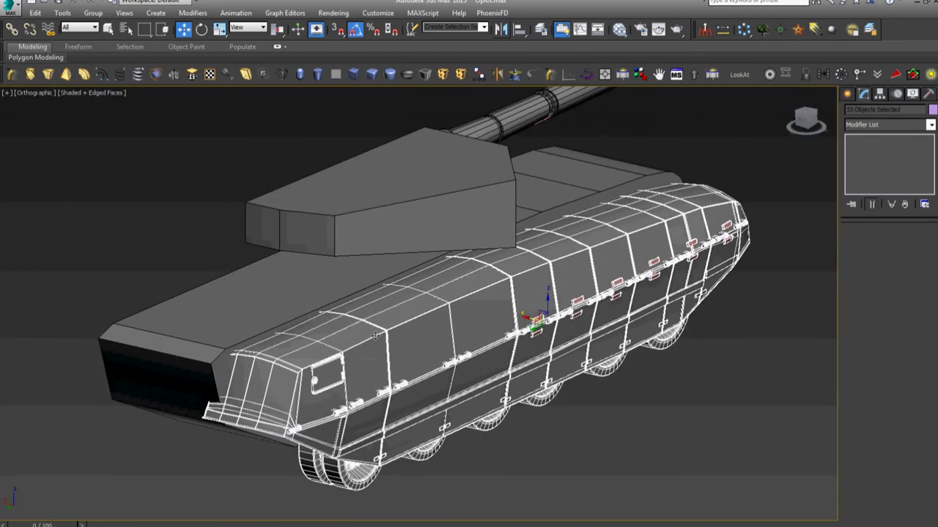
# Step: In Top view, pan along the hull to check the mirrored track against the blueprint
pyautogui.press('t')
pyautogui.press('z')
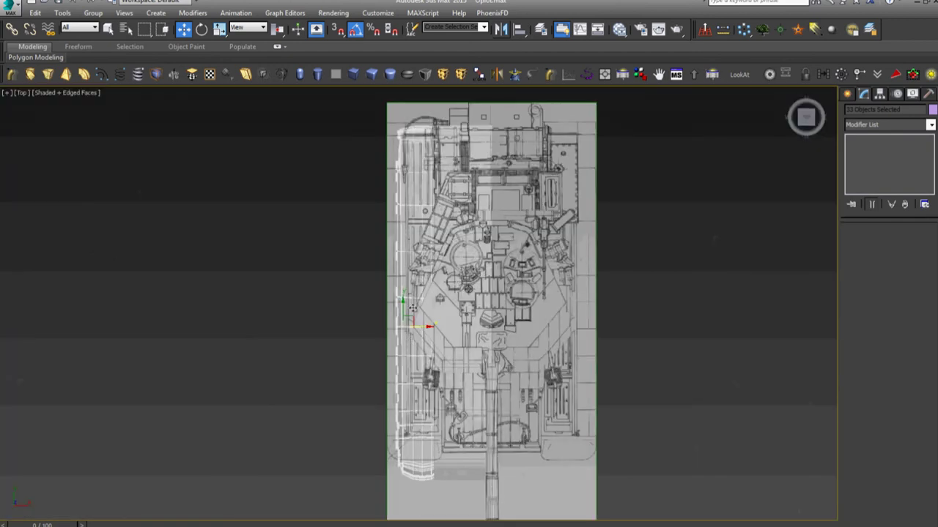
pyautogui.scroll(3, 406, 328)
pyautogui.scroll(3, 407, 328)
pyautogui.scroll(-2, 406, 327)
pyautogui.scroll(2, 408, 330)
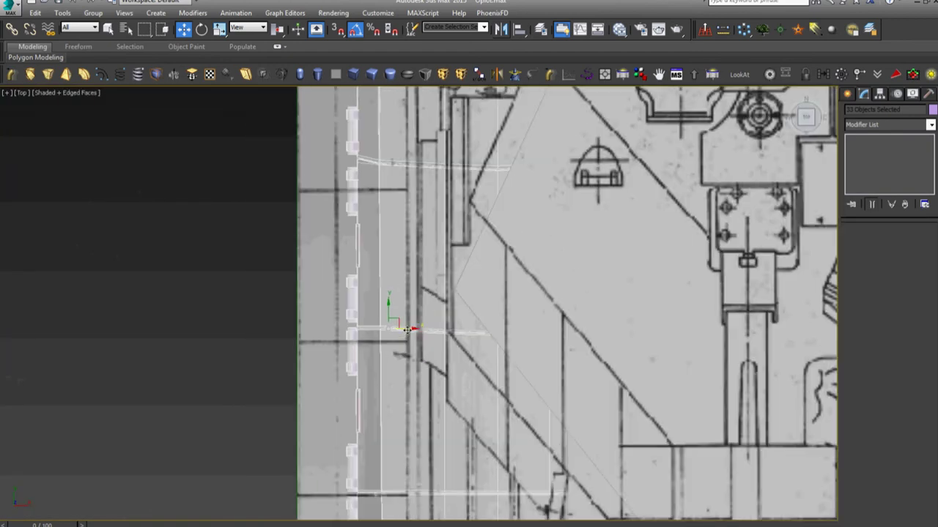
pyautogui.moveTo(410, 329); pyautogui.dragTo(408, 219, button='middle')
pyautogui.moveTo(419, 308); pyautogui.dragTo(418, 247, button='middle')
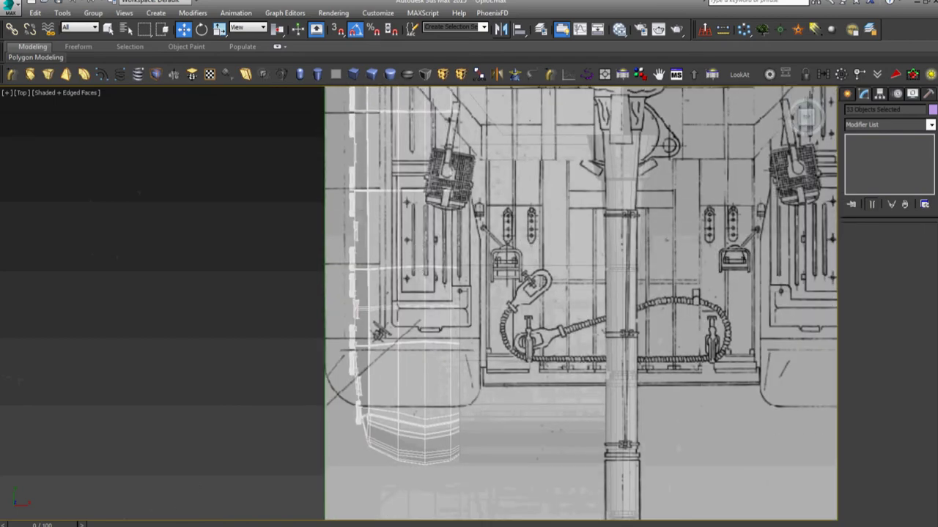
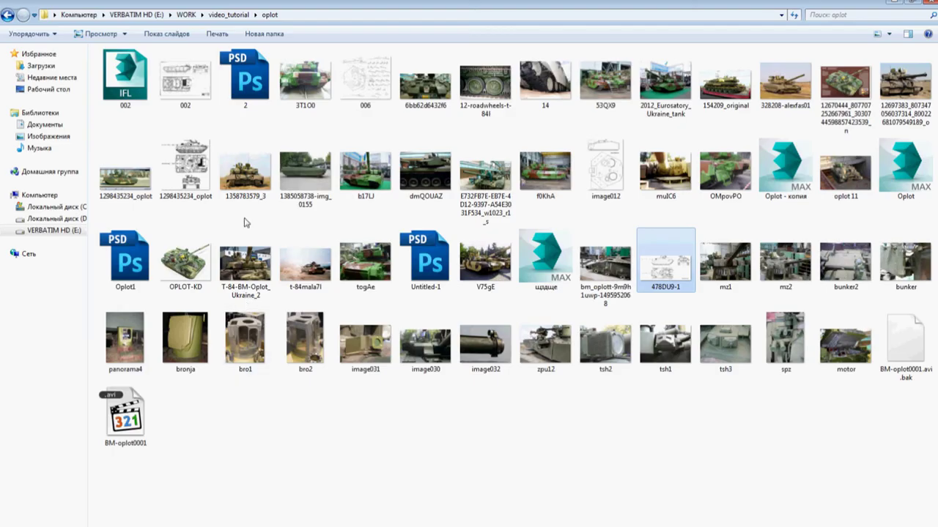
pyautogui.doubleClick(306, 176)
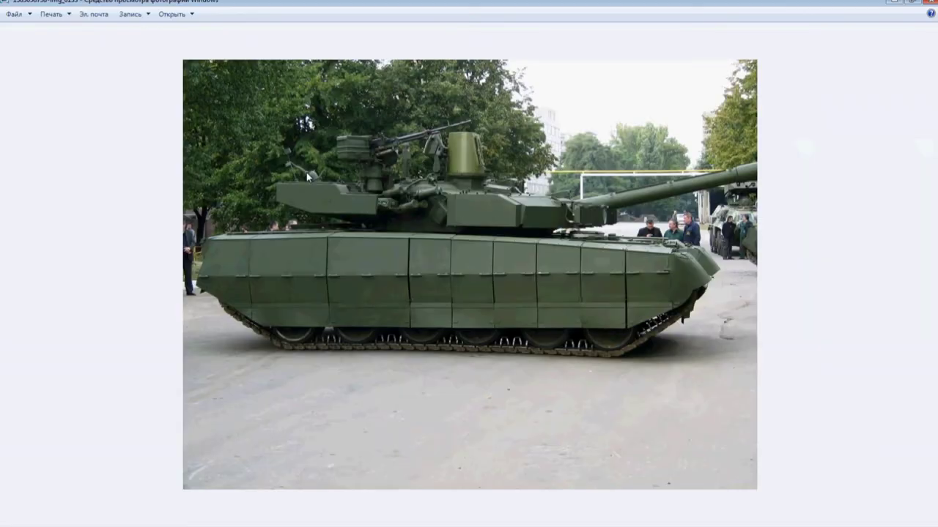
pyautogui.scroll(2, 575, 227)
pyautogui.scroll(-1, 575, 227)
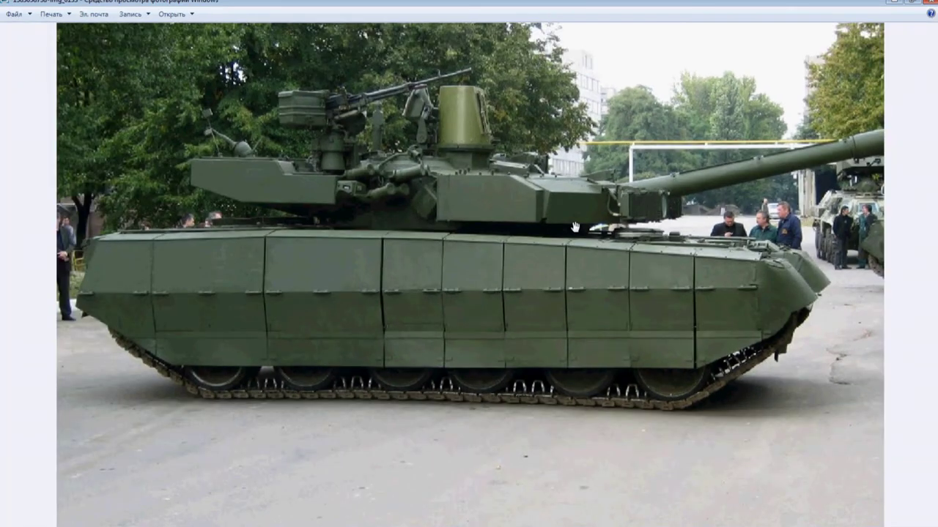
pyautogui.press('Right')
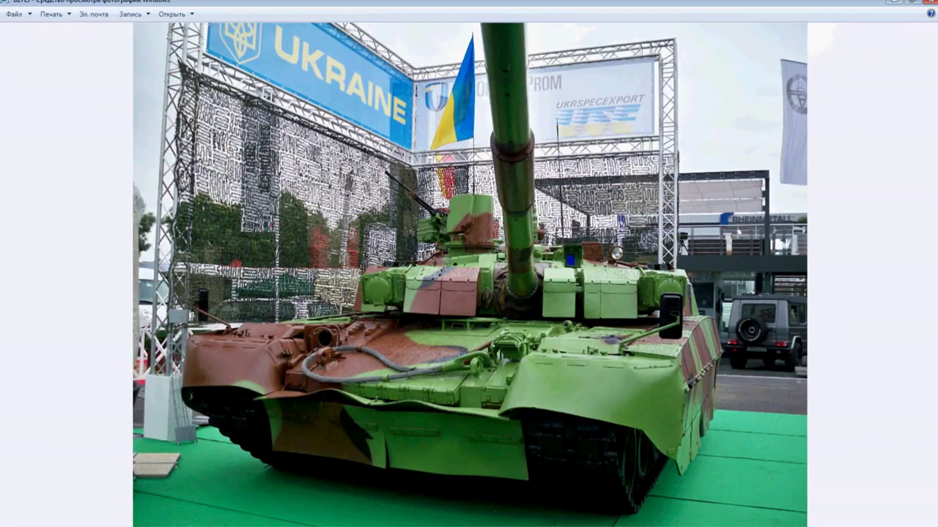
pyautogui.scroll(2, 660, 428)
pyautogui.scroll(1, 652, 429)
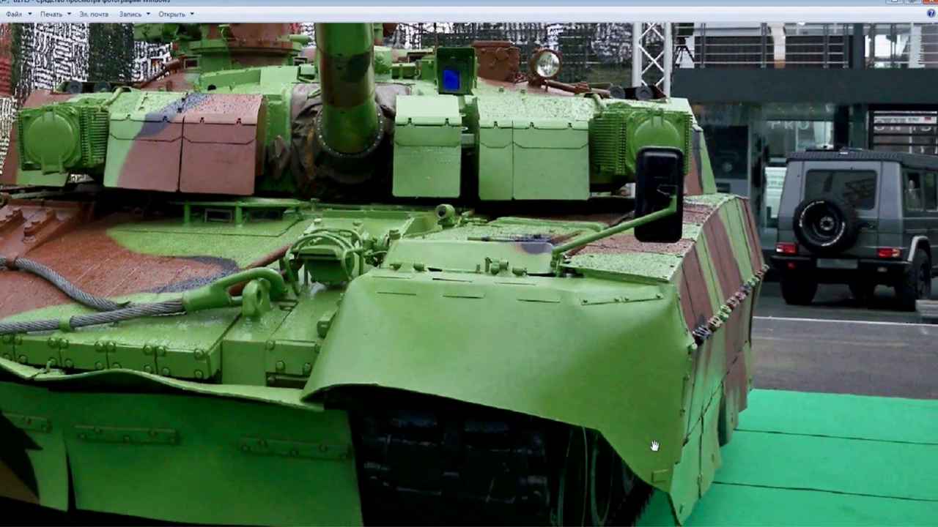
pyautogui.scroll(1, 645, 428)
pyautogui.scroll(1, 645, 429)
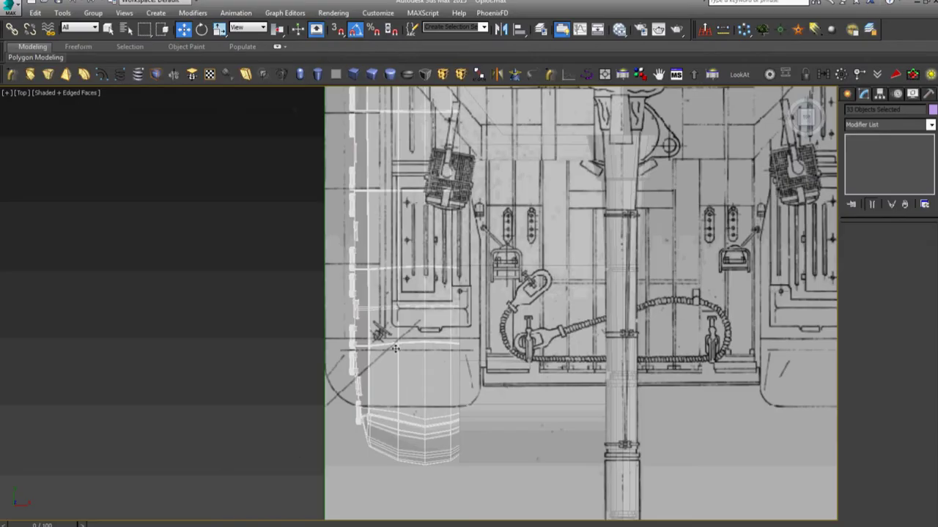
# Step: Shift the hull slightly along X in Left view to match the side blueprint
pyautogui.scroll(1, 436, 415)
pyautogui.scroll(1, 435, 415)
pyautogui.scroll(1, 435, 414)
pyautogui.scroll(-2, 435, 414)
pyautogui.moveTo(435, 217)
pyautogui.mouseDown(button='middle')
pyautogui.moveTo(443, 315)
pyautogui.moveTo(447, 239)
pyautogui.mouseUp(button='middle')
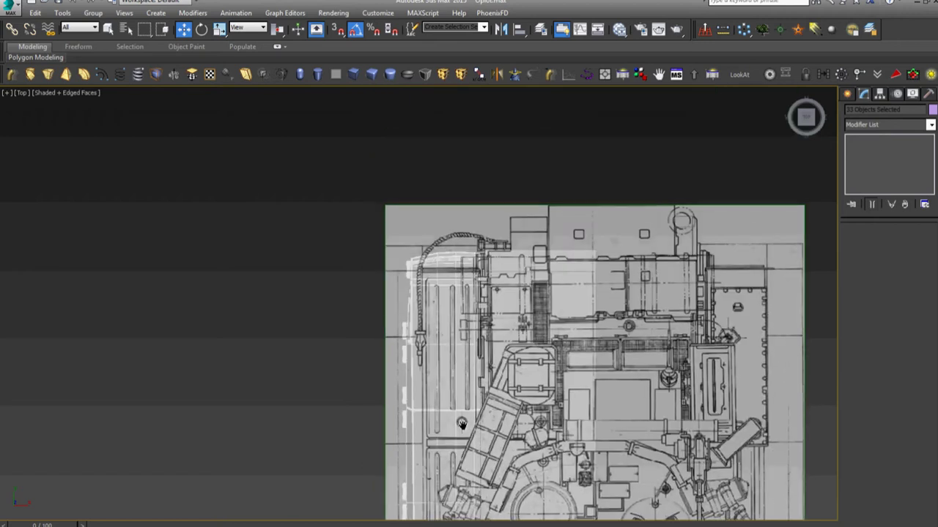
pyautogui.scroll(2, 447, 239)
pyautogui.scroll(2, 447, 239)
pyautogui.scroll(-4, 447, 239)
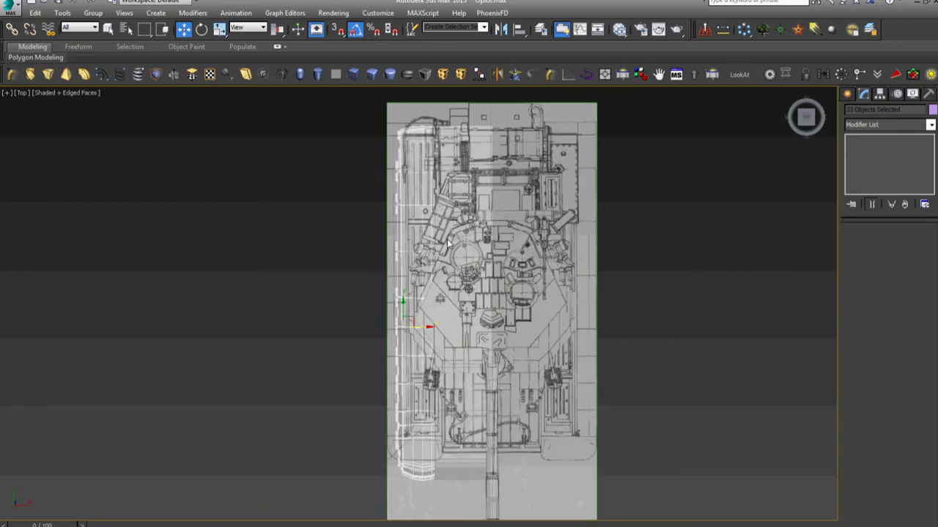
pyautogui.press('l')
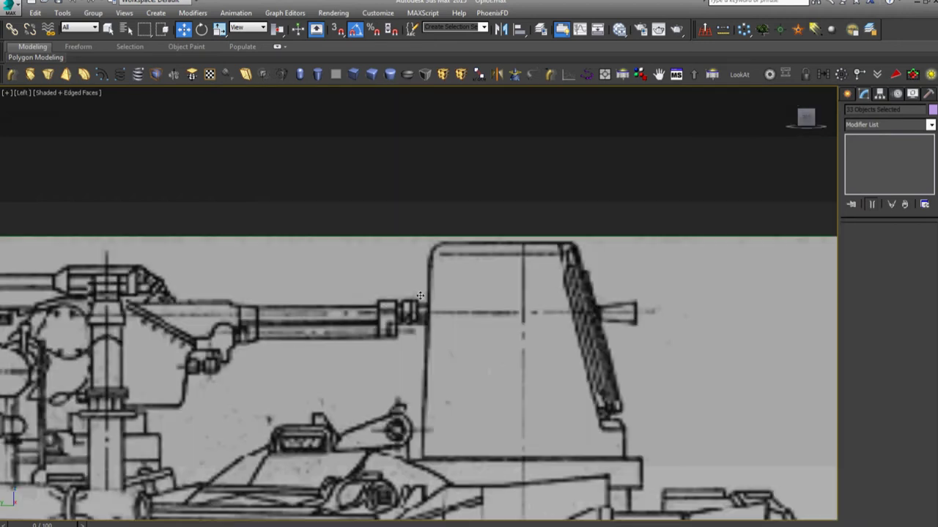
pyautogui.press('z')
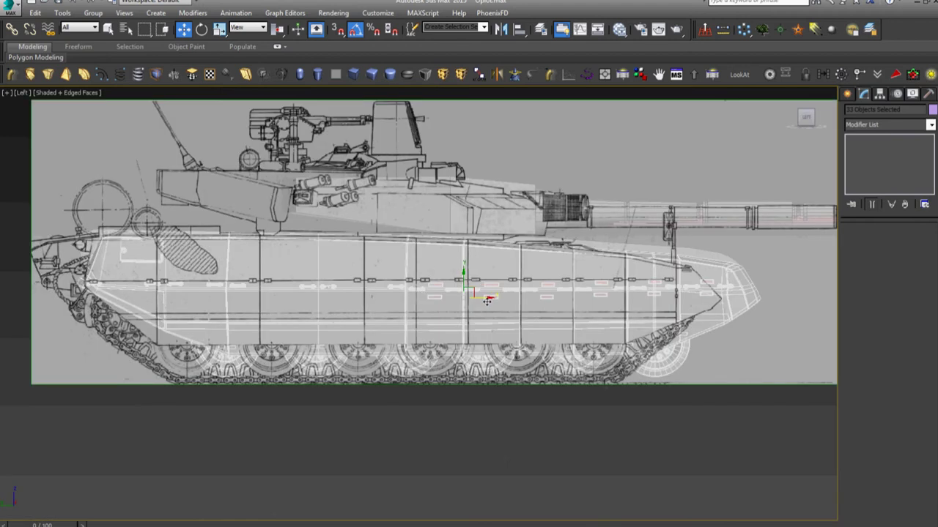
pyautogui.moveTo(487, 297); pyautogui.dragTo(430, 301)
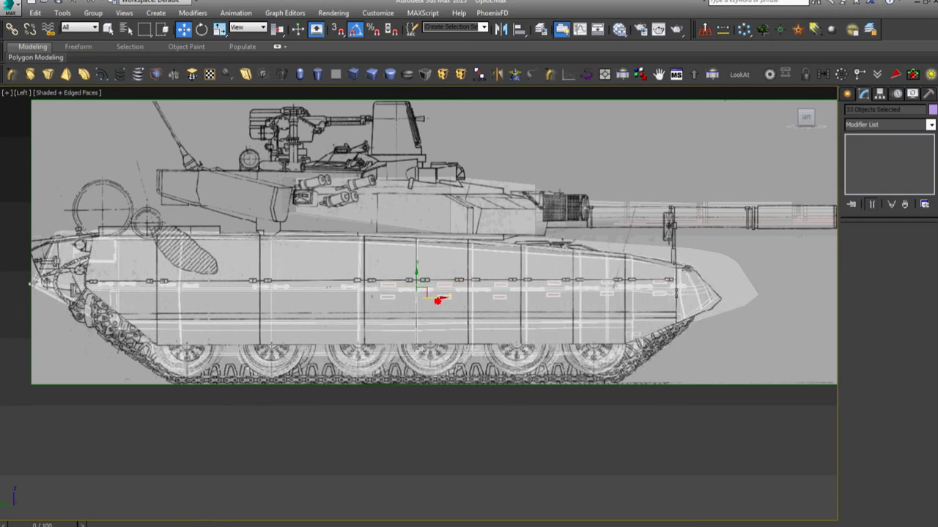
pyautogui.moveTo(430, 300); pyautogui.dragTo(431, 300)
# Step: Hide the hull to expose the bolted rear road wheels and select a rear wheel
pyautogui.moveTo(593, 381)
pyautogui.keyDown('alt'); pyautogui.mouseDown(button='middle')
pyautogui.moveTo(530, 381)
pyautogui.moveTo(593, 413)
pyautogui.moveTo(608, 362)
pyautogui.mouseUp(button='middle'); pyautogui.keyUp('alt')
pyautogui.click(608, 363)
pyautogui.scroll(2, 608, 363)
pyautogui.scroll(4, 586, 370)
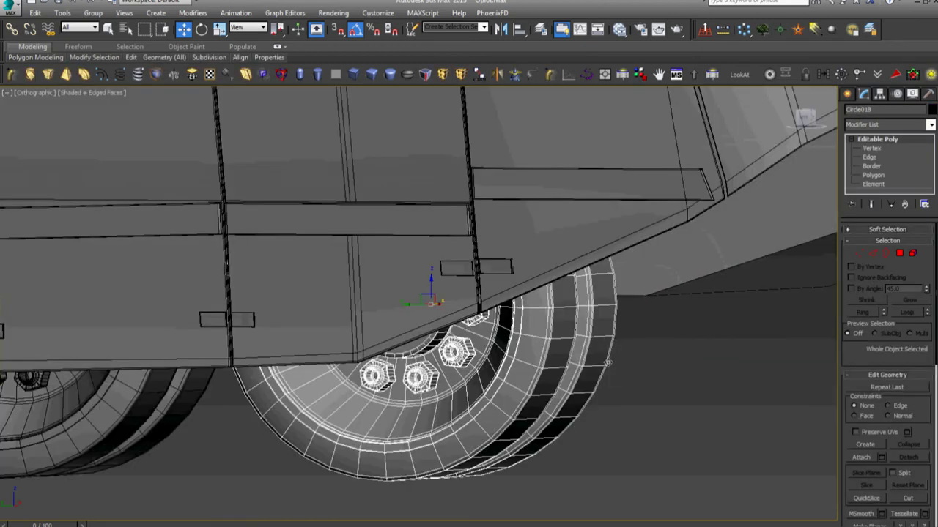
pyautogui.scroll(-5, 581, 375)
pyautogui.click(586, 292)
pyautogui.rightClick(581, 283)
pyautogui.click(610, 251)
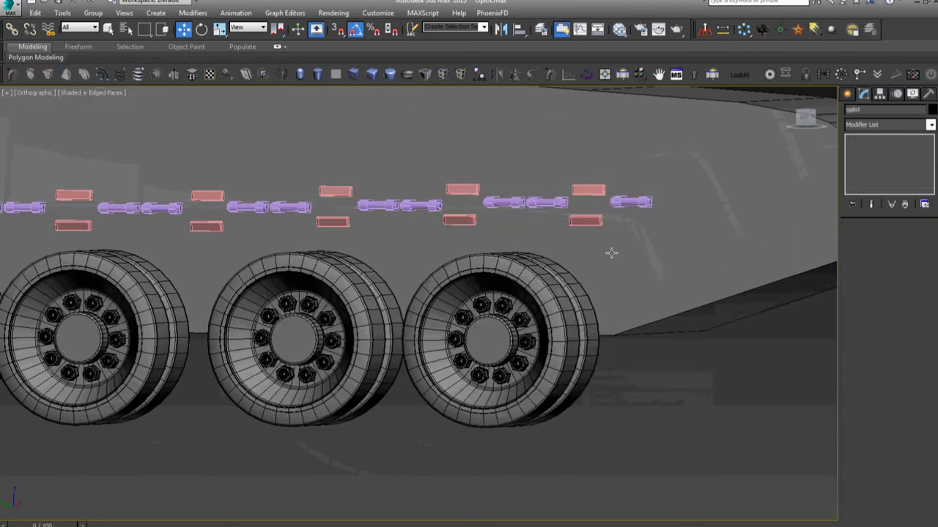
pyautogui.click(558, 305)
pyautogui.scroll(3, 511, 337)
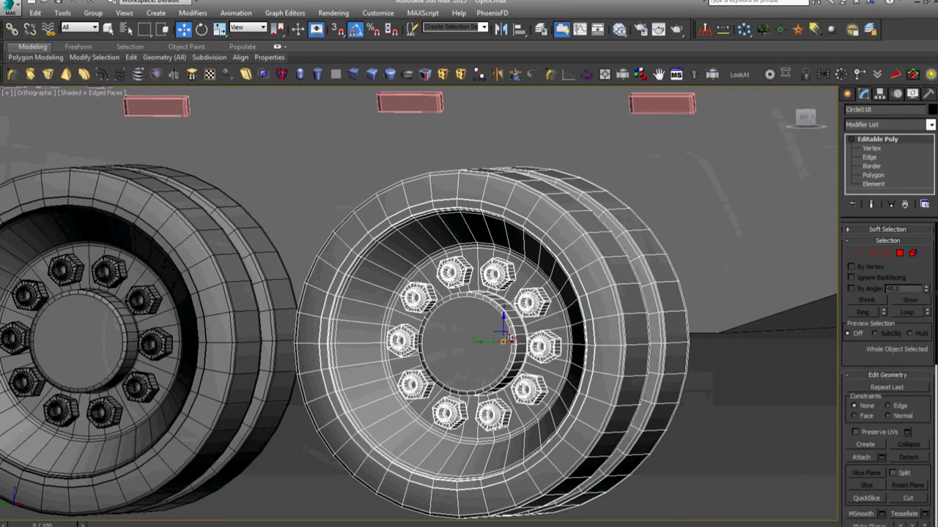
pyautogui.moveTo(509, 336)
pyautogui.keyDown('alt'); pyautogui.mouseDown(button='middle')
pyautogui.moveTo(407, 345)
pyautogui.moveTo(510, 362)
pyautogui.mouseUp(button='middle'); pyautogui.keyUp('alt')
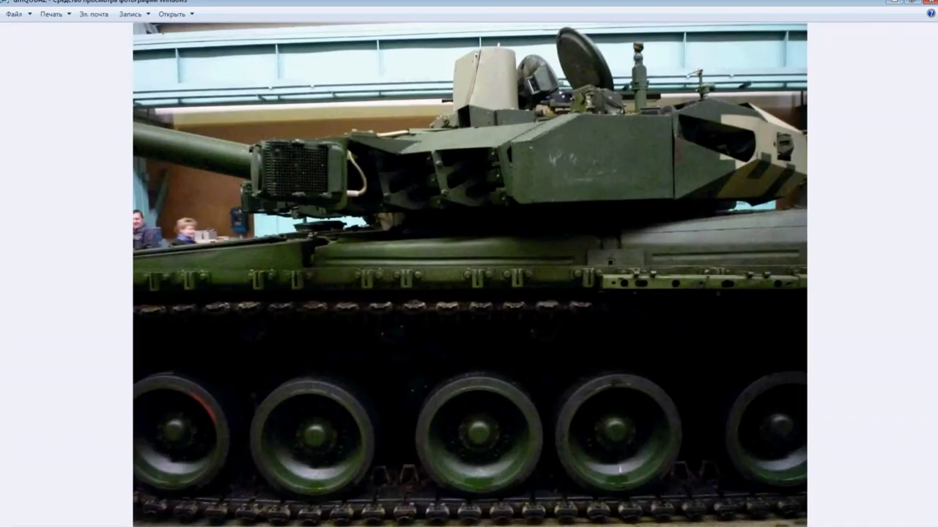
# Step: Zoom into the road wheels and track links in the photo, then advance to the next photo
pyautogui.scroll(3, 524, 465)
pyautogui.moveTo(525, 464); pyautogui.dragTo(517, 337)
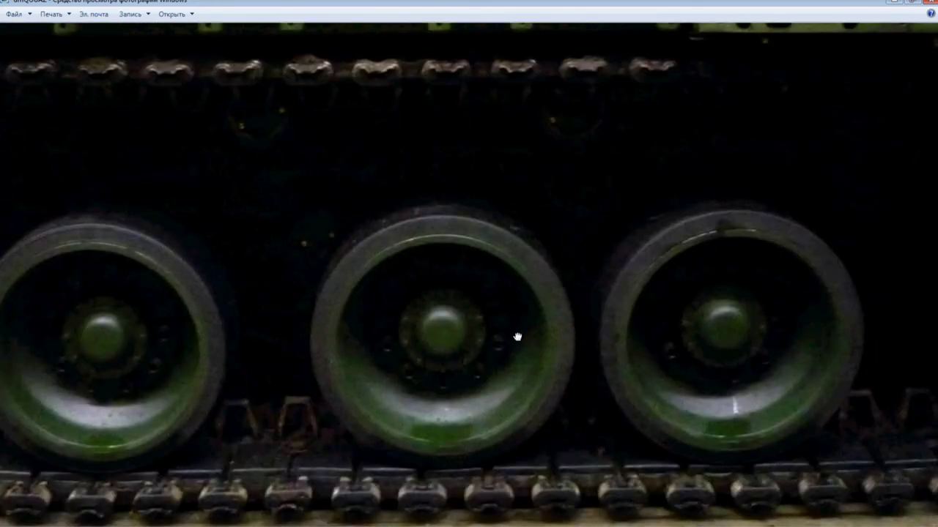
pyautogui.scroll(-3, 517, 336)
pyautogui.scroll(-1, 518, 336)
pyautogui.scroll(1, 517, 335)
pyautogui.scroll(-1, 519, 338)
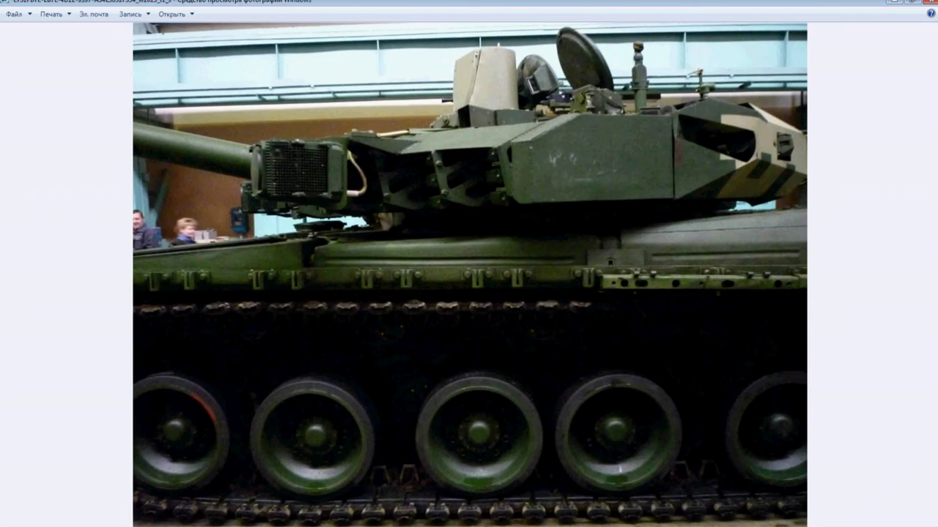
pyautogui.press('Right')
pyautogui.press('Right')
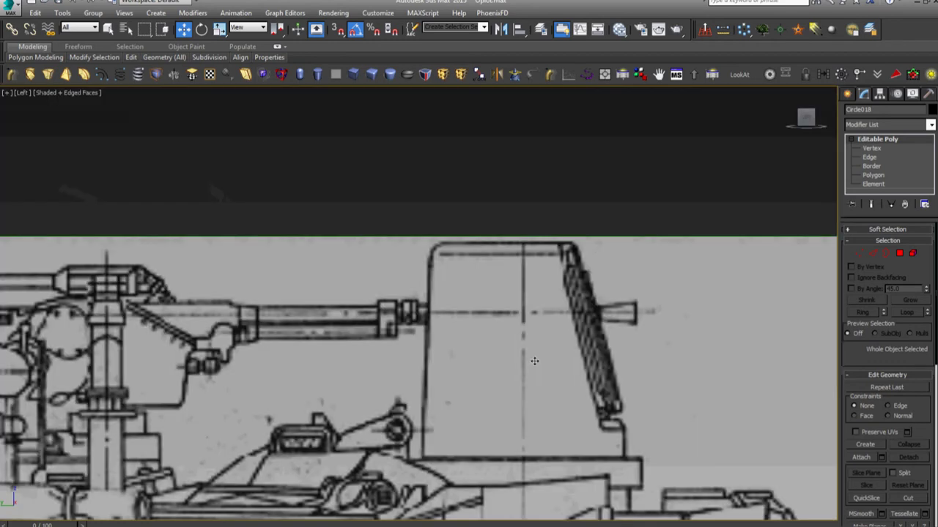
# Step: Delete the five extra road wheels, including Circle024, keeping only the rear wheel
pyautogui.scroll(-4, 631, 361)
pyautogui.scroll(-3, 631, 361)
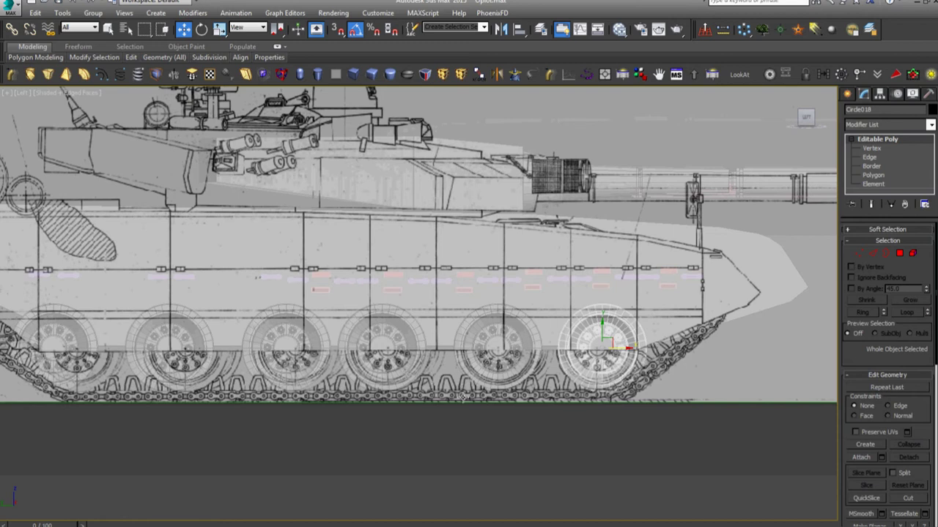
pyautogui.keyDown('alt'); pyautogui.moveTo(481, 389); pyautogui.dragTo(450, 402, button='middle'); pyautogui.keyUp('alt')
pyautogui.click(500, 346)
pyautogui.scroll(-2, 500, 345)
pyautogui.press('Delete')
pyautogui.click(422, 346)
pyautogui.press('Delete')
pyautogui.click(352, 350)
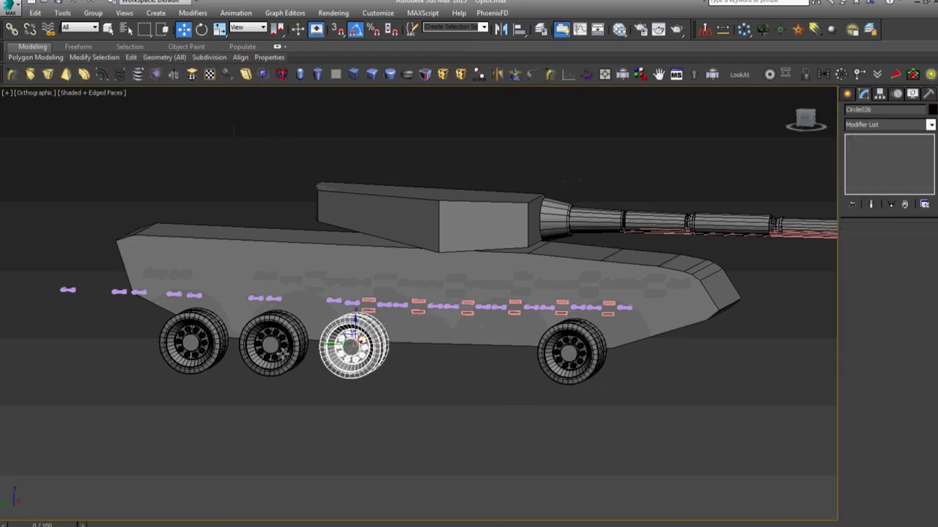
pyautogui.press('Delete')
pyautogui.click(271, 343)
pyautogui.press('Delete')
pyautogui.click(192, 342)
pyautogui.press('Delete')
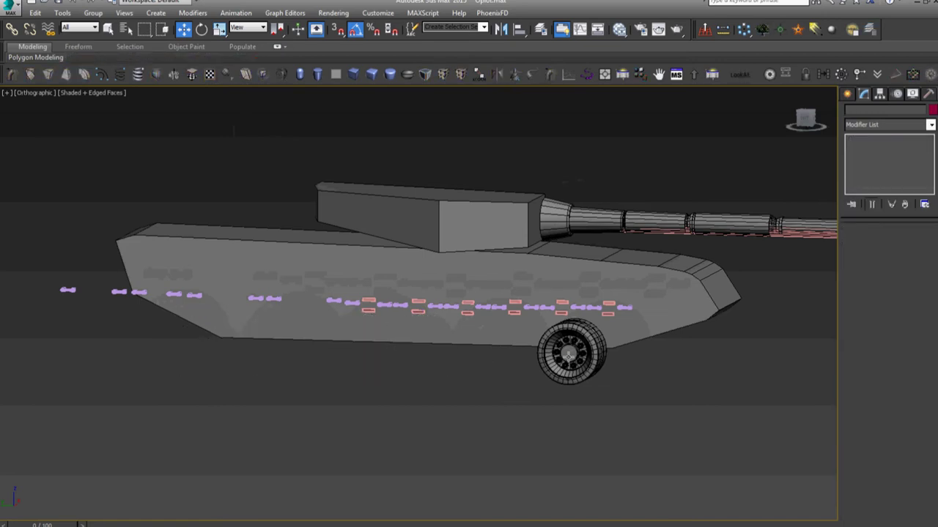
# Step: Move wheel Circle018 left and down onto the blueprint's wheel in Left view
pyautogui.click(569, 357)
pyautogui.press('l')
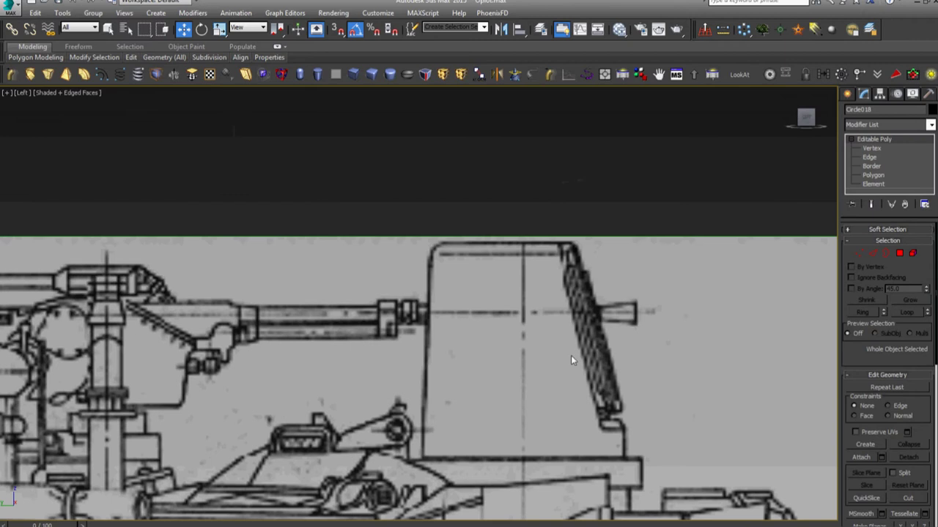
pyautogui.press('z')
pyautogui.moveTo(404, 301); pyautogui.dragTo(390, 304)
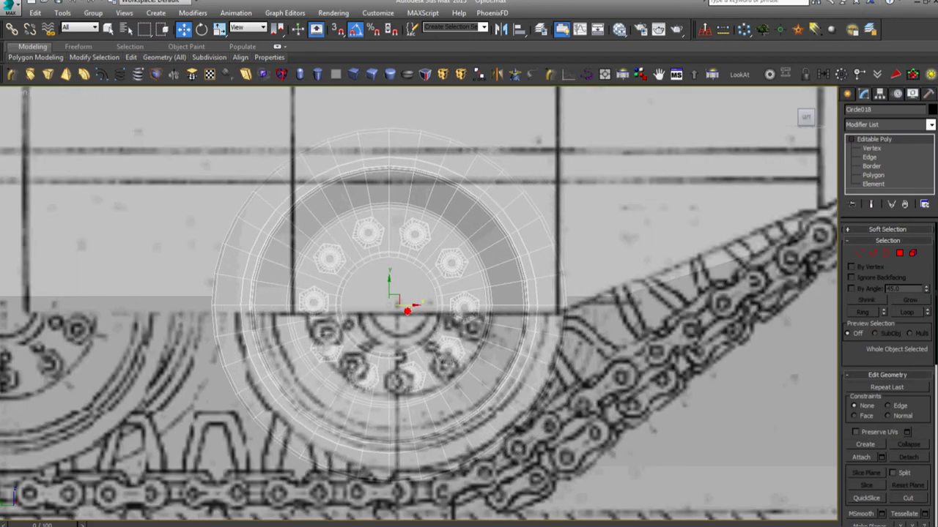
pyautogui.scroll(2, 402, 309)
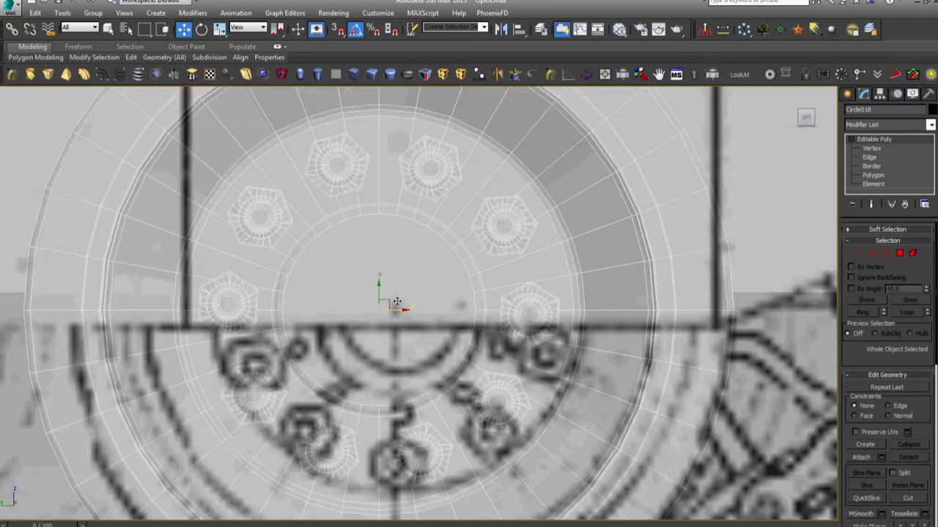
pyautogui.scroll(2, 397, 308)
pyautogui.moveTo(397, 307)
pyautogui.mouseDown()
pyautogui.moveTo(402, 318)
pyautogui.moveTo(401, 300)
pyautogui.moveTo(402, 312)
pyautogui.mouseUp()
# Step: Check the wheel's placement from angled and side views, then restore the two-viewport layout
pyautogui.scroll(-3, 401, 312)
pyautogui.keyDown('alt'); pyautogui.moveTo(402, 312); pyautogui.dragTo(411, 337, button='middle'); pyautogui.keyUp('alt')
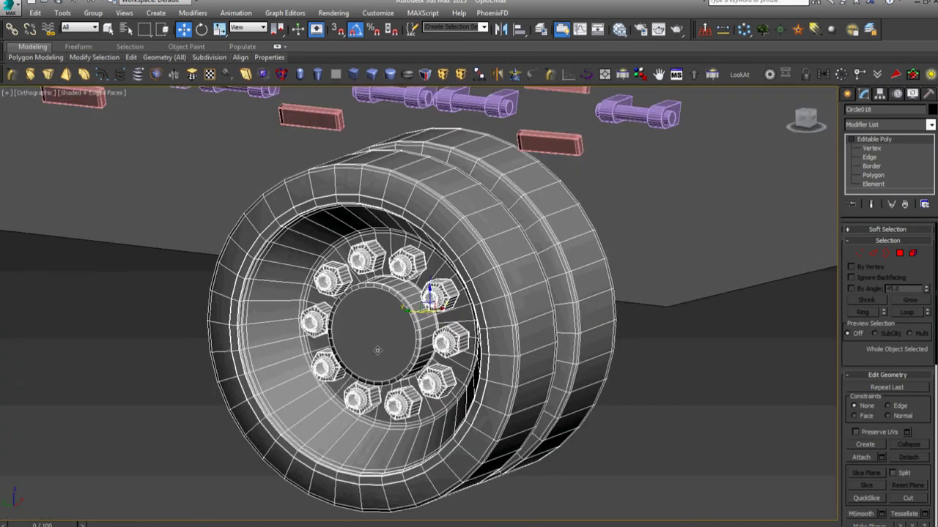
pyautogui.scroll(3, 379, 349)
pyautogui.rightClick(429, 321)
pyautogui.click(444, 349)
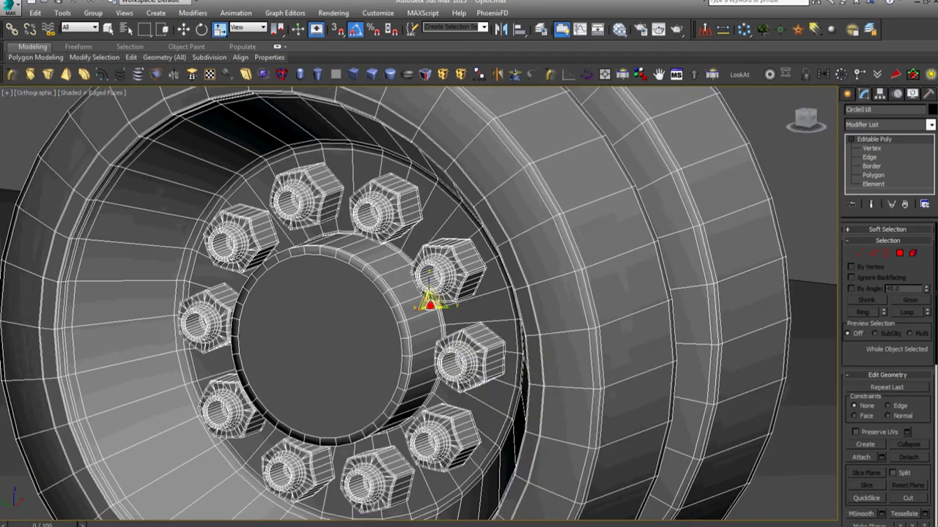
pyautogui.keyDown('alt'); pyautogui.moveTo(430, 300); pyautogui.dragTo(428, 313, button='middle'); pyautogui.keyUp('alt')
pyautogui.rightClick(428, 313)
pyautogui.click(439, 318)
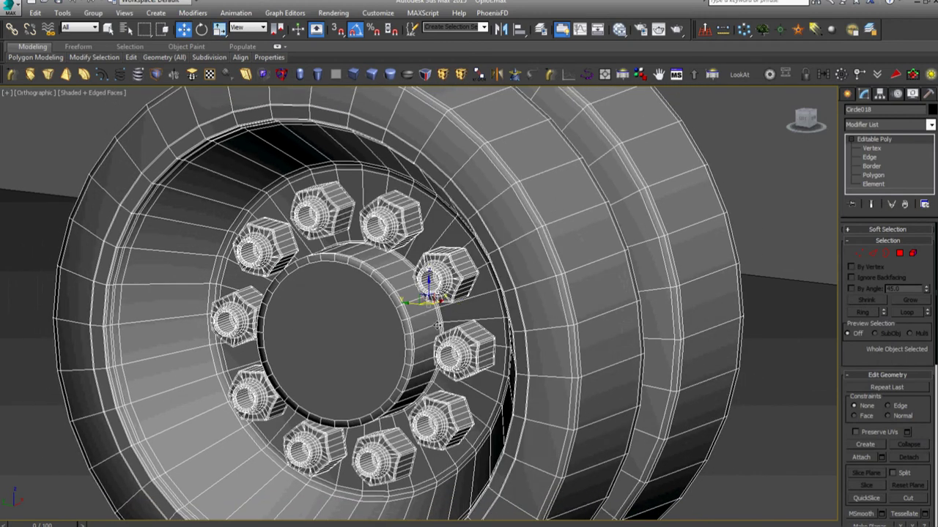
pyautogui.press('l')
pyautogui.press('z')
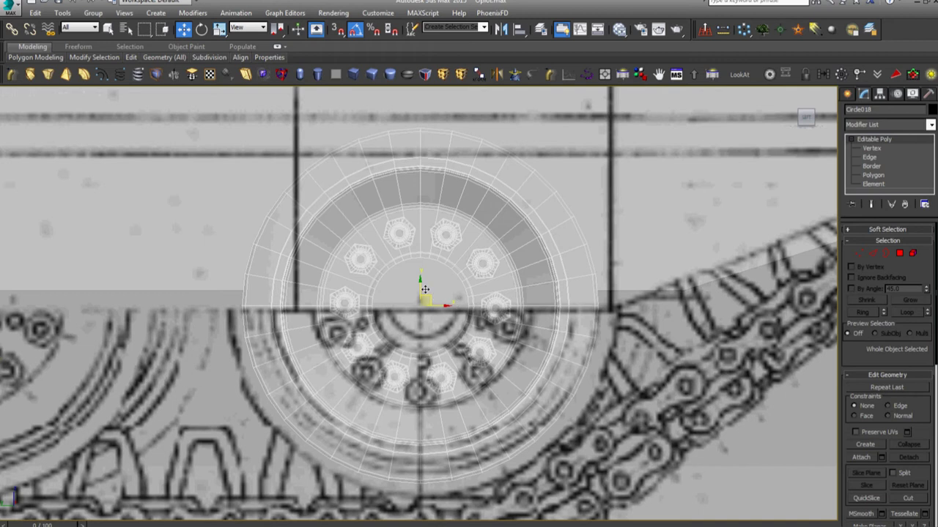
pyautogui.scroll(3, 425, 298)
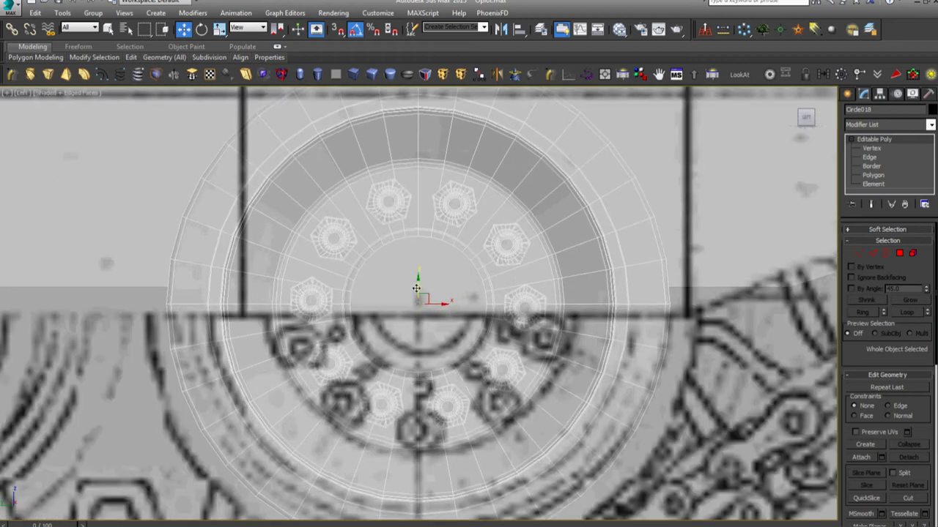
pyautogui.scroll(-5, 416, 288)
pyautogui.keyDown('alt'); pyautogui.moveTo(416, 289); pyautogui.dragTo(398, 332, button='middle'); pyautogui.keyUp('alt')
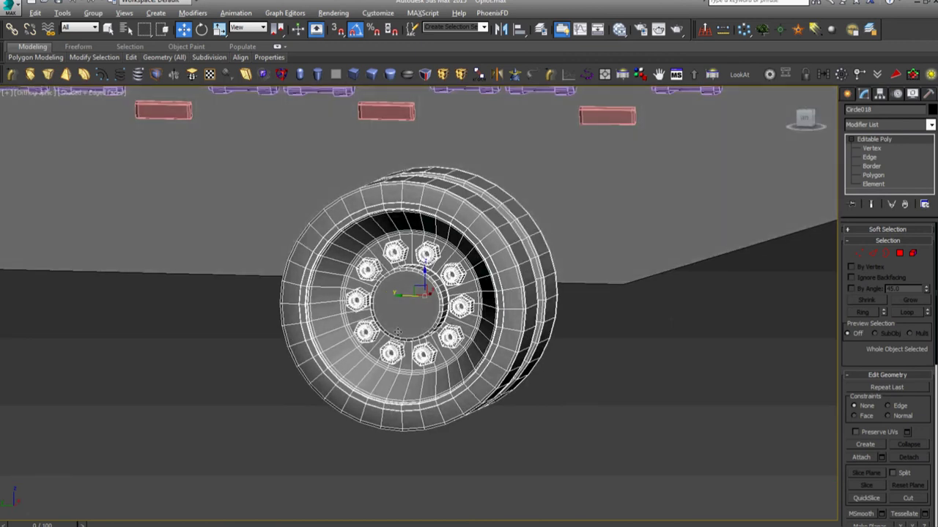
pyautogui.hotkey('alt', 'w')
pyautogui.middleClick(351, 350)
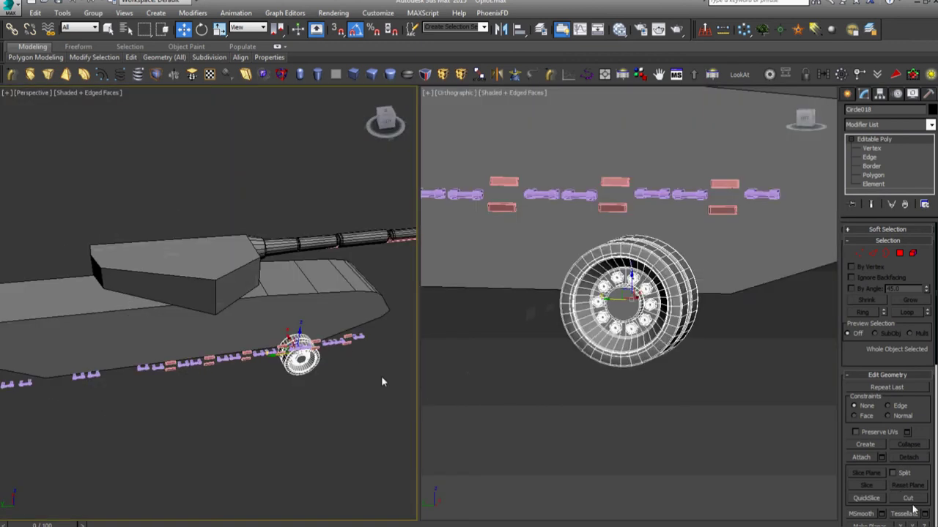
# Step: Scale the wheel up uniformly to match the blueprint wheel in Left view
pyautogui.press('l')
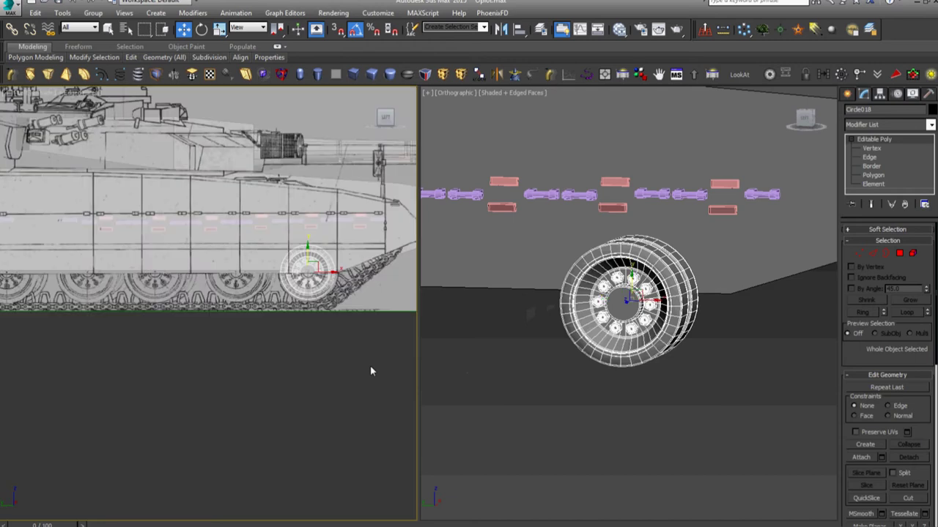
pyautogui.press('z')
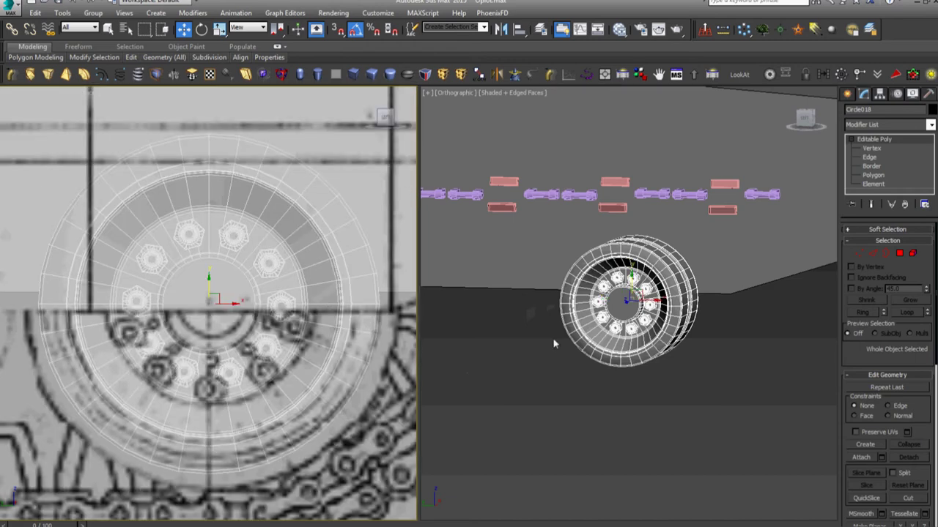
pyautogui.moveTo(557, 341); pyautogui.dragTo(605, 359, button='middle')
pyautogui.rightClick(639, 315)
pyautogui.click(685, 345)
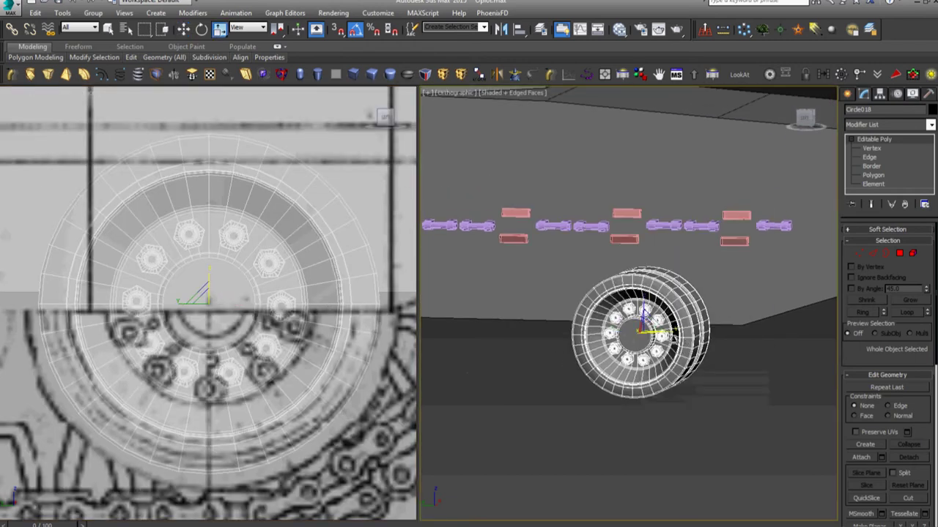
pyautogui.scroll(5, 644, 328)
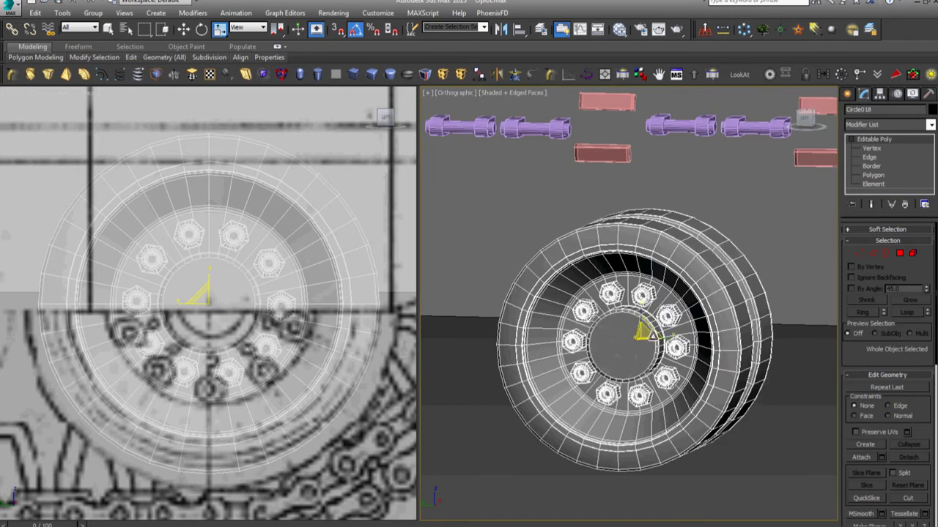
pyautogui.keyDown('alt'); pyautogui.moveTo(652, 336); pyautogui.dragTo(627, 355, button='middle'); pyautogui.keyUp('alt')
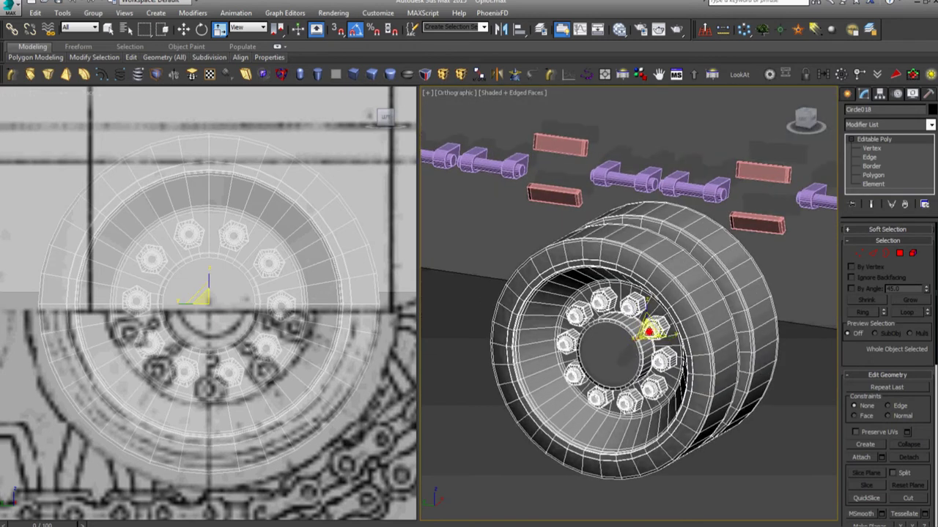
pyautogui.moveTo(650, 331); pyautogui.dragTo(649, 319)
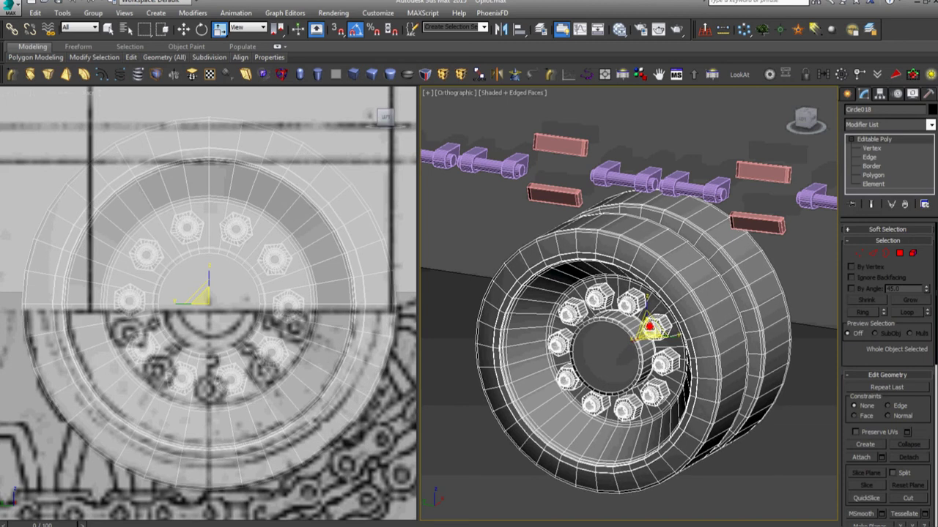
# Step: Nudge the wheel slightly up and right to align with the drawing, then deselect it
pyautogui.rightClick(648, 322)
pyautogui.click(655, 334)
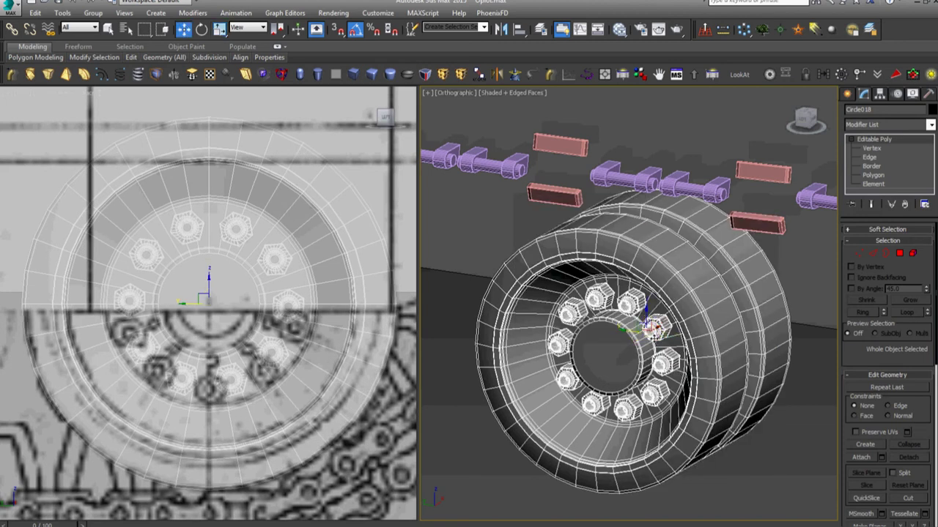
pyautogui.moveTo(648, 324); pyautogui.dragTo(649, 322)
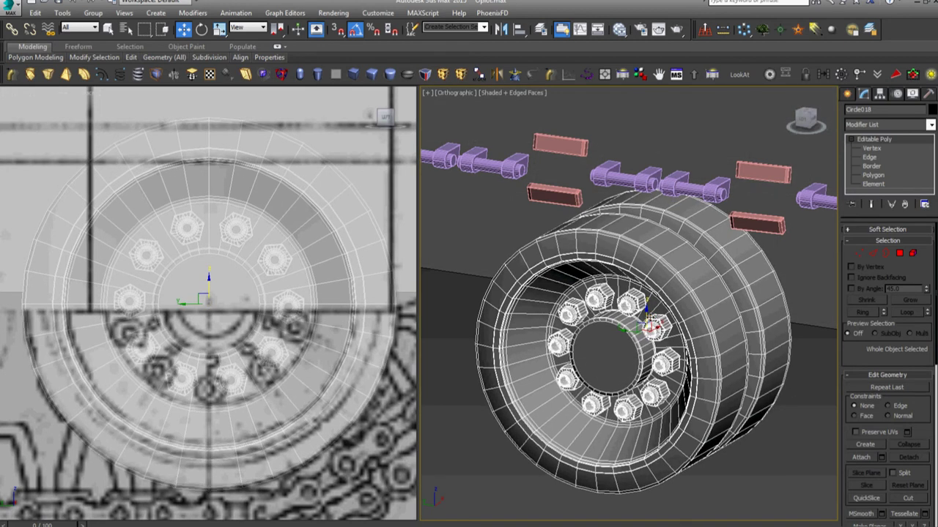
pyautogui.moveTo(624, 333); pyautogui.dragTo(625, 330)
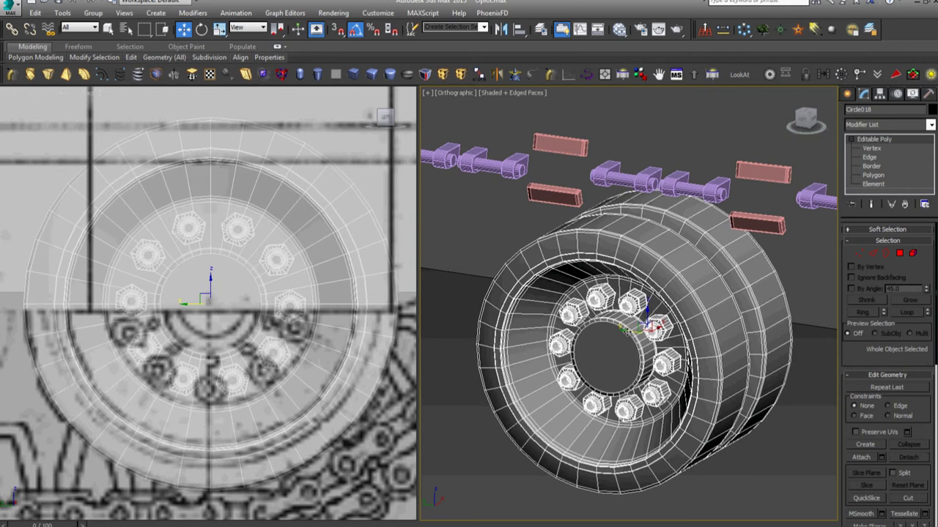
pyautogui.click(756, 455)
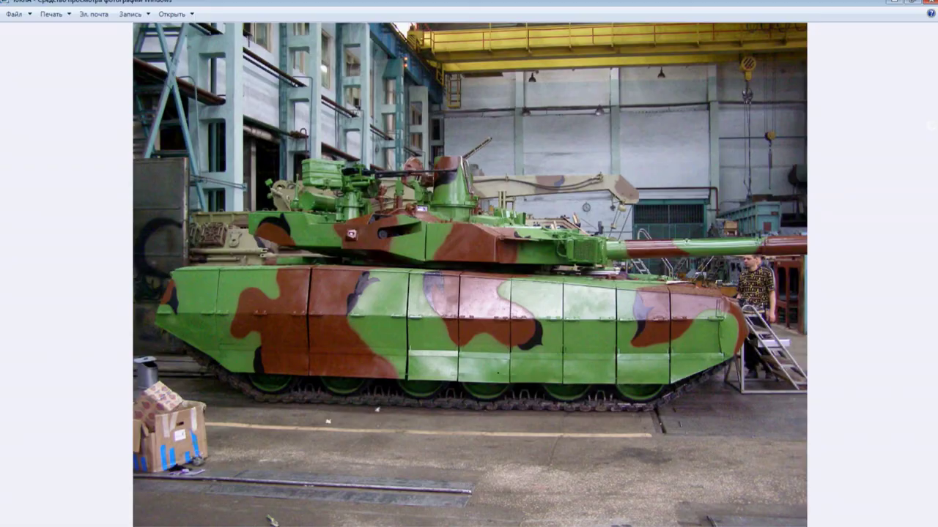
# Step: Step through the tank reference photos and turret views, ending on the rusty bracket close-up
pyautogui.press('Right')
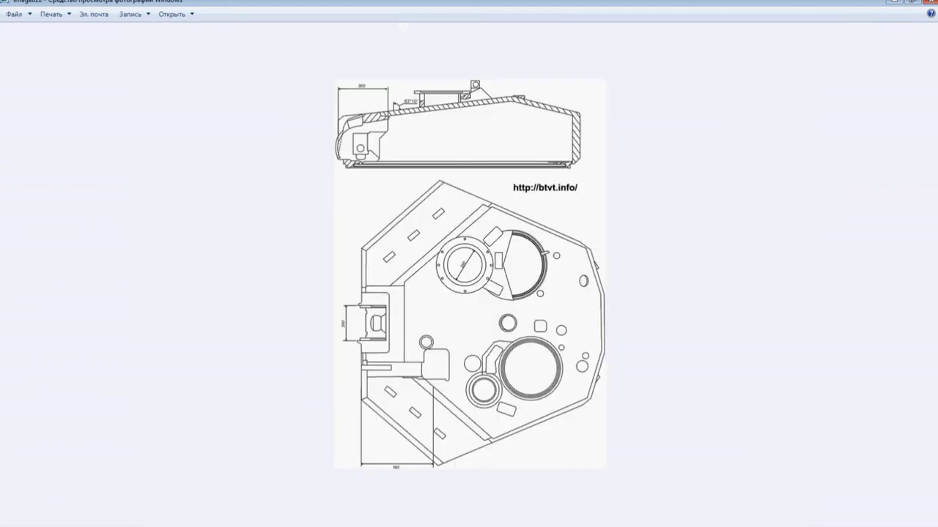
pyautogui.press('Right')
pyautogui.press('Right')
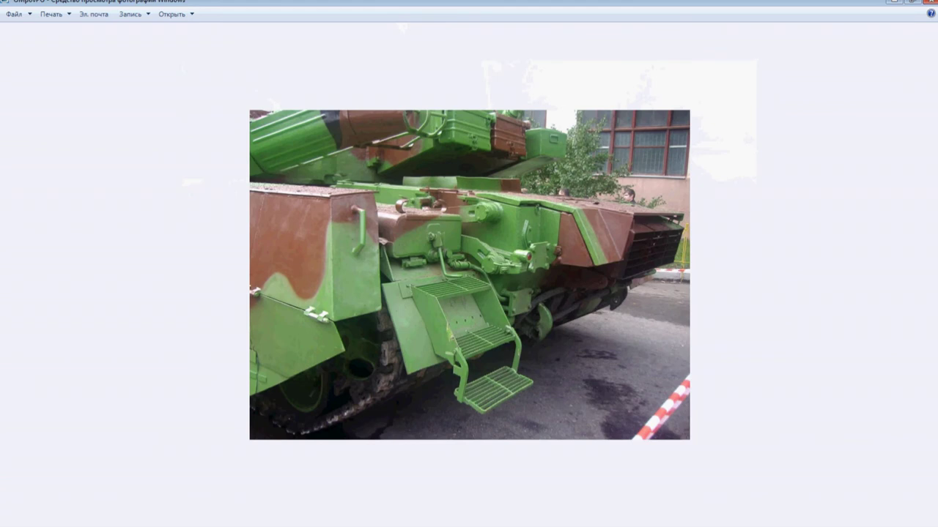
pyautogui.press('Right')
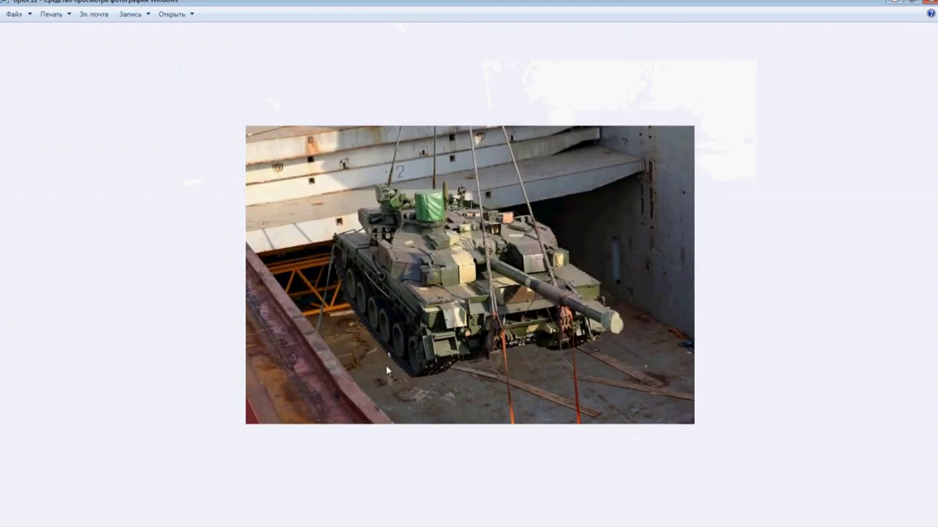
pyautogui.scroll(2, 386, 366)
pyautogui.scroll(1, 387, 366)
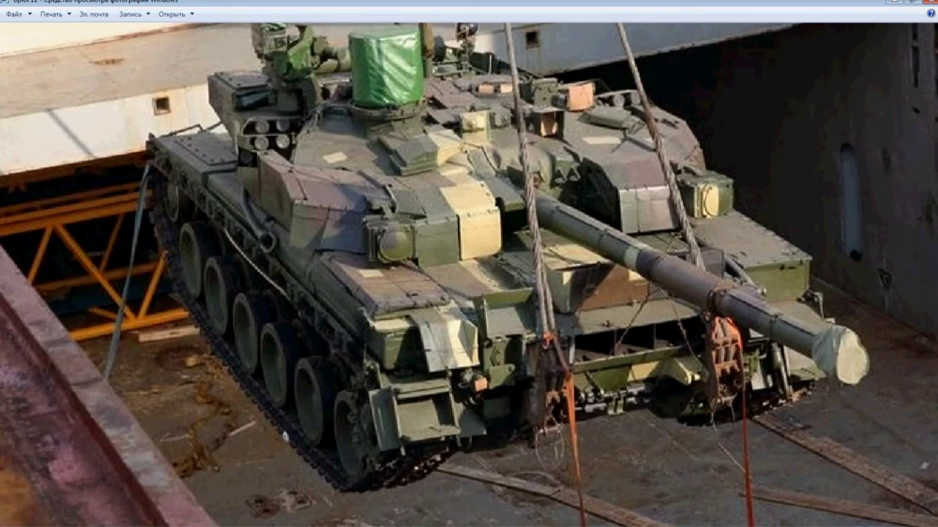
pyautogui.press('Right')
pyautogui.press('Right')
pyautogui.press('Right')
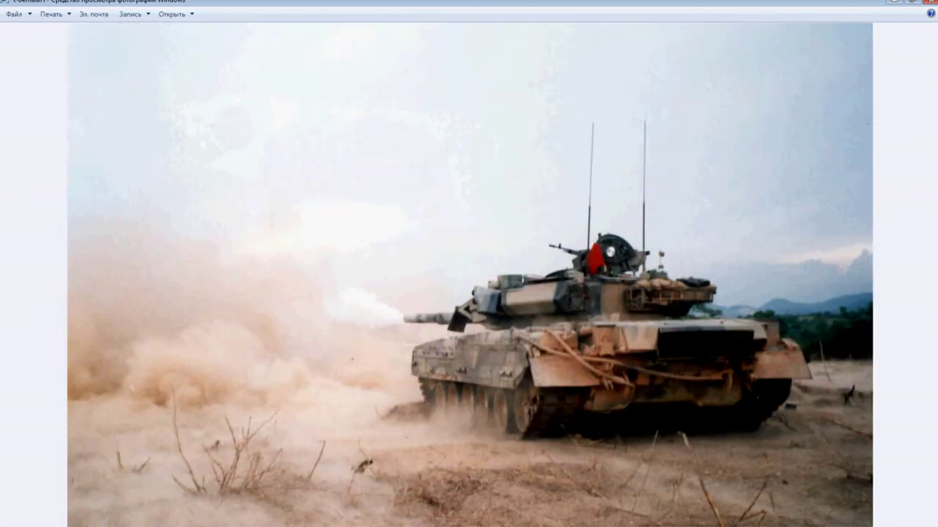
pyautogui.press('Right')
pyautogui.press('Right')
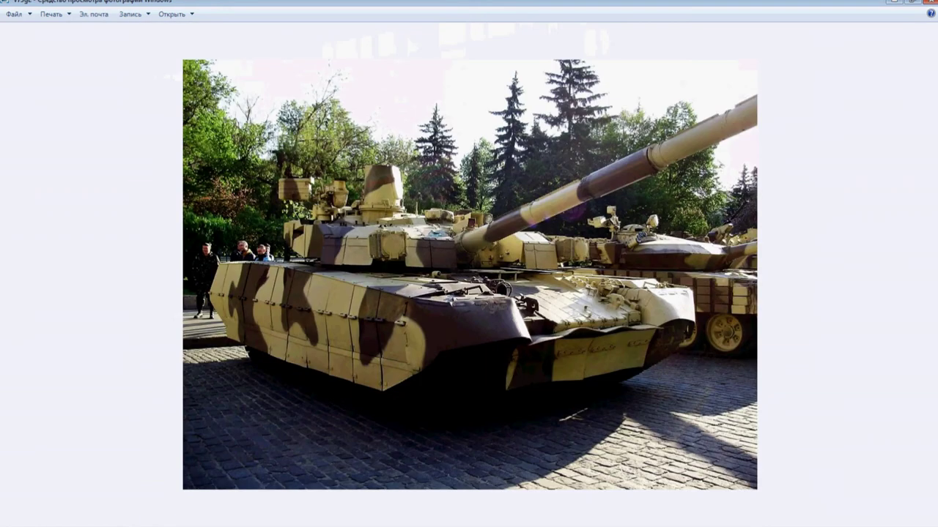
pyautogui.press('Right')
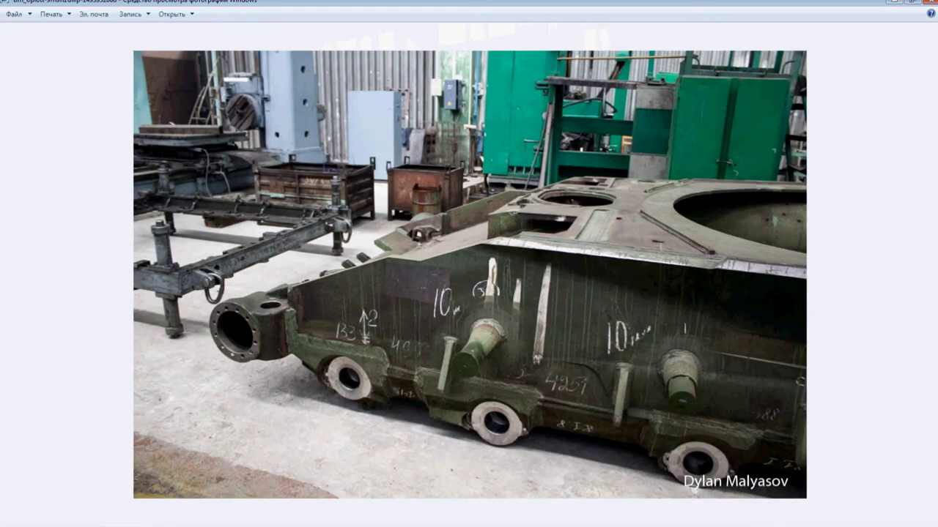
pyautogui.press('Right')
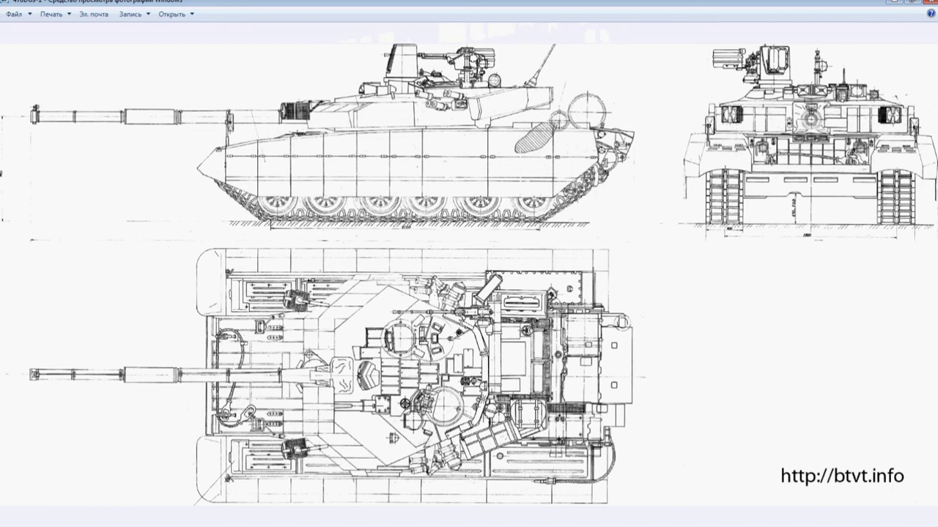
pyautogui.press('Right')
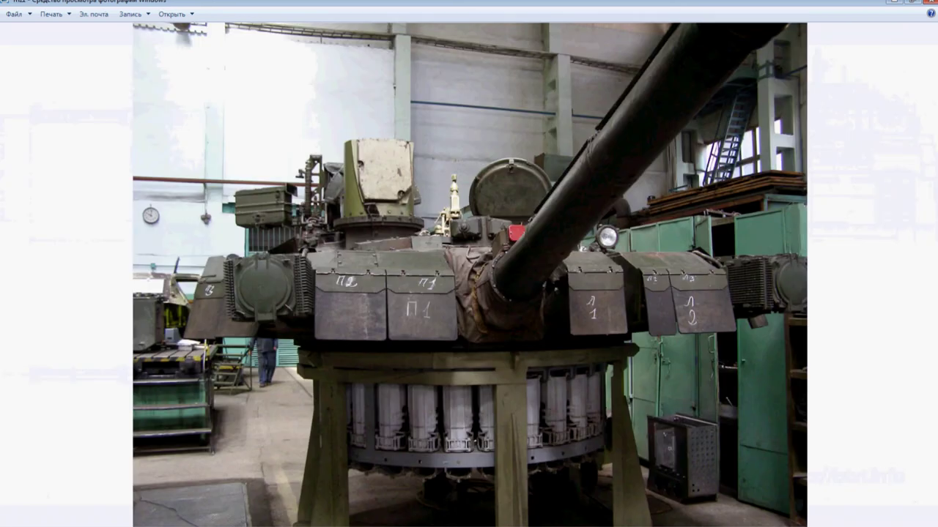
pyautogui.press('Right')
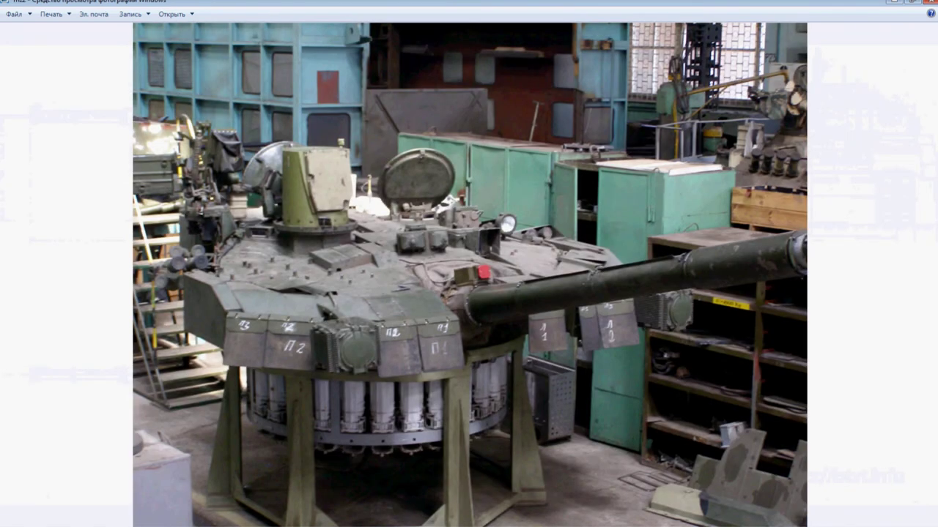
pyautogui.press('Right')
pyautogui.press('Right')
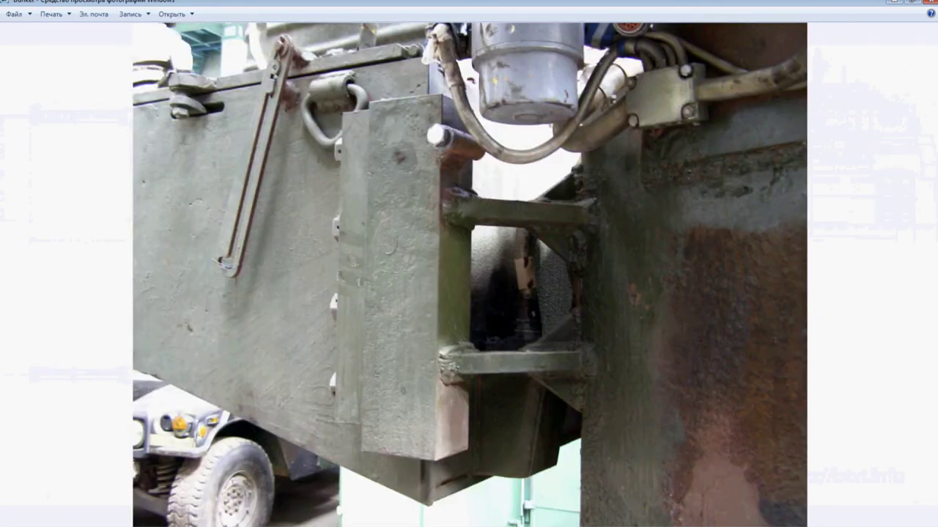
pyautogui.press('Right')
pyautogui.press('Right')
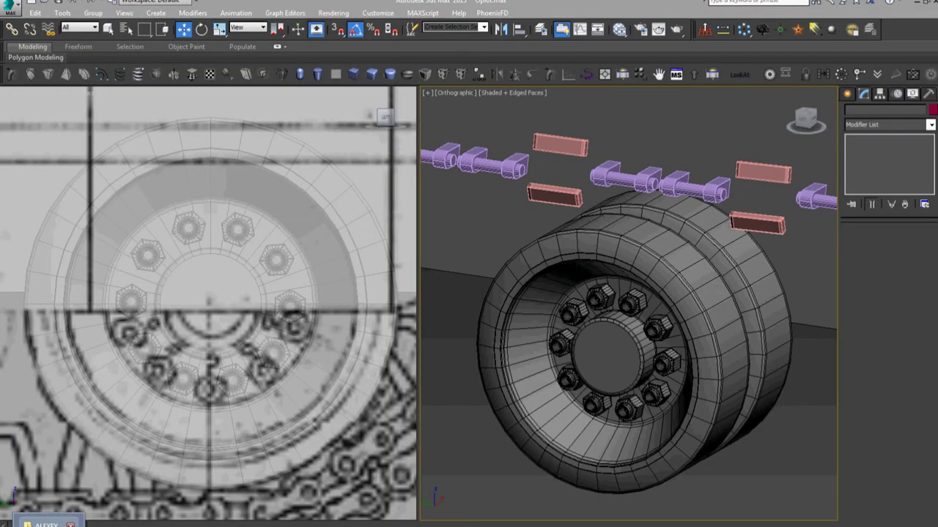
# Step: Examine a wheel hub close up in 12-roadwheels-t-84l, then select the road wheel in 3ds Max
pyautogui.click(44, 525)
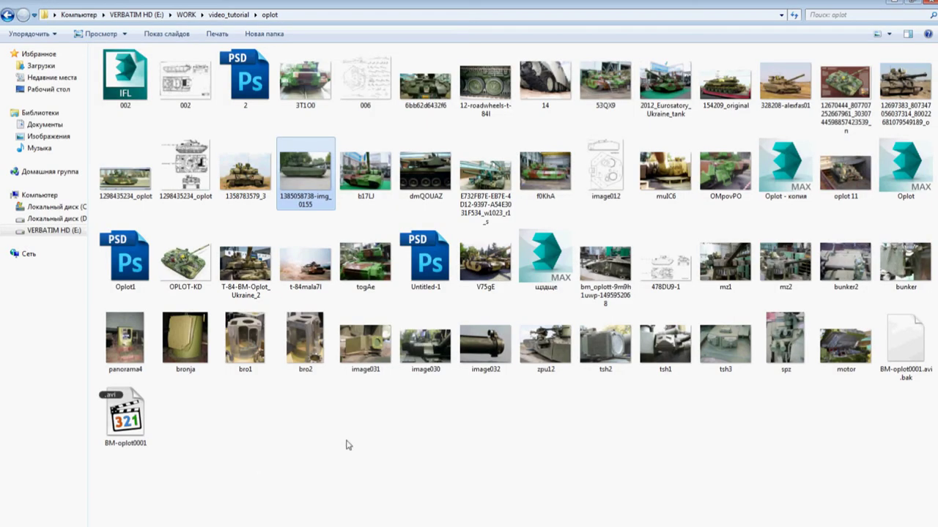
pyautogui.click(347, 444)
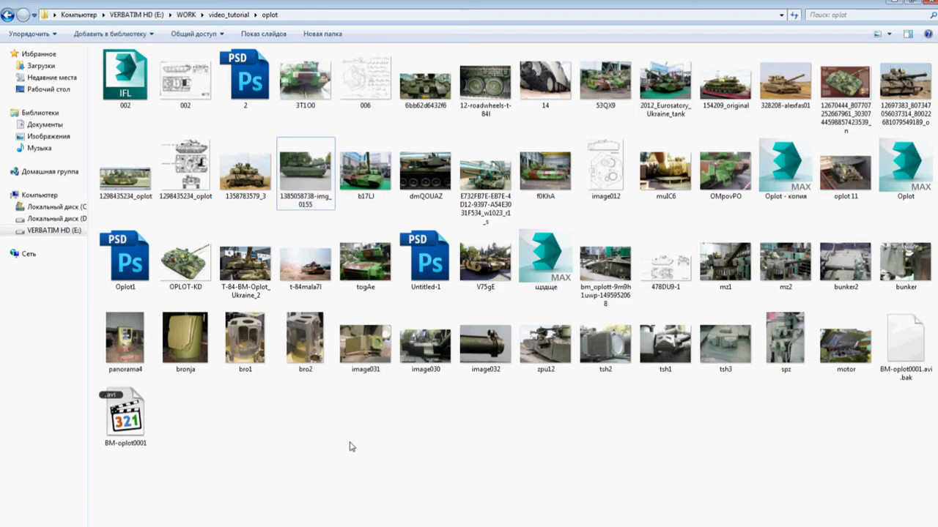
pyautogui.doubleClick(503, 88)
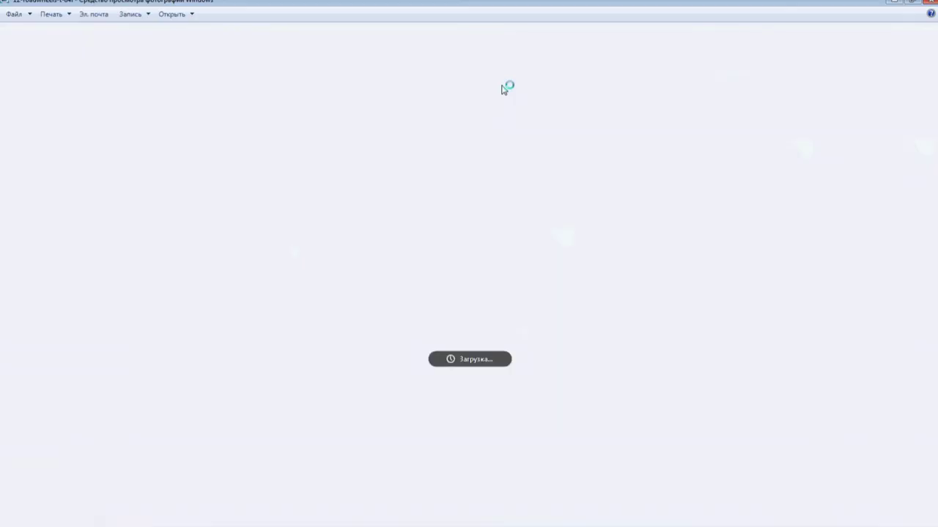
pyautogui.scroll(3, 667, 336)
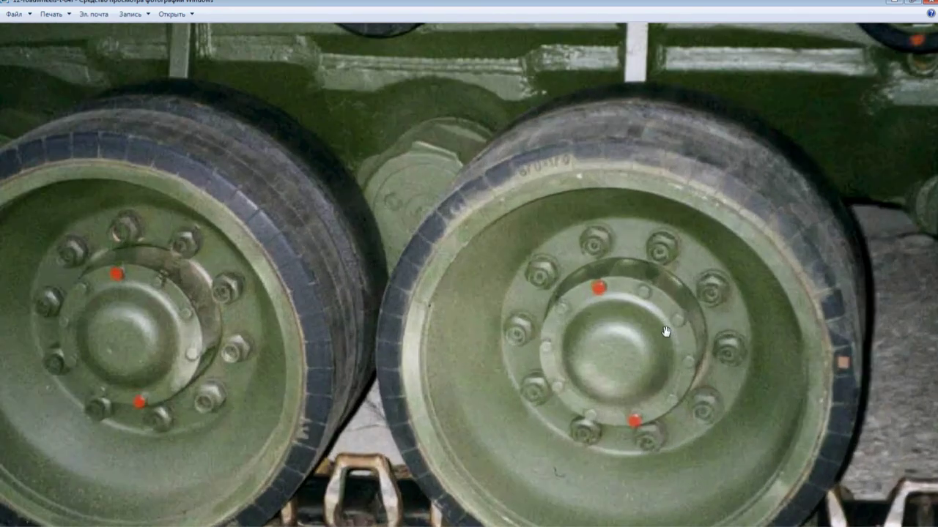
pyautogui.moveTo(668, 336); pyautogui.dragTo(487, 276)
pyautogui.scroll(-1, 488, 276)
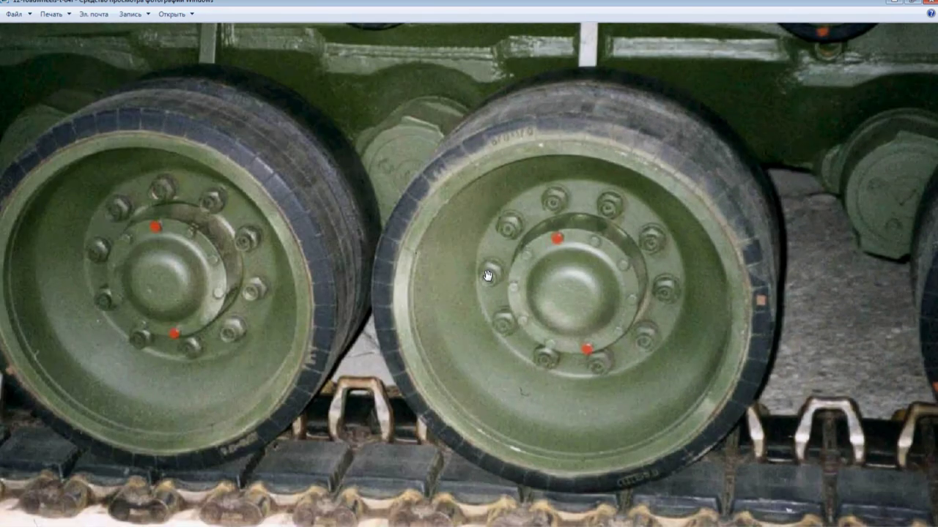
pyautogui.scroll(1, 596, 268)
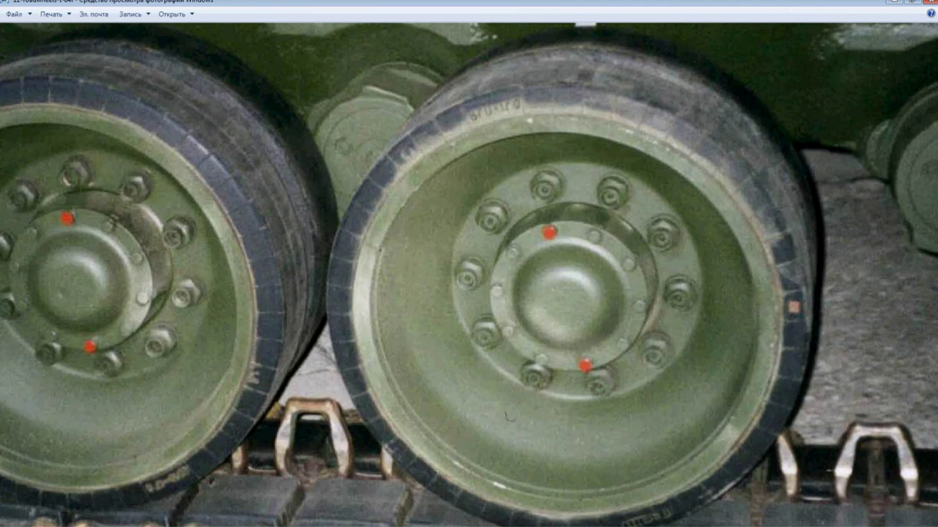
pyautogui.hotkey('alt', 'Tab')
pyautogui.keyDown('alt'); pyautogui.moveTo(568, 372); pyautogui.dragTo(567, 367, button='middle'); pyautogui.keyUp('alt')
pyautogui.click(567, 365)
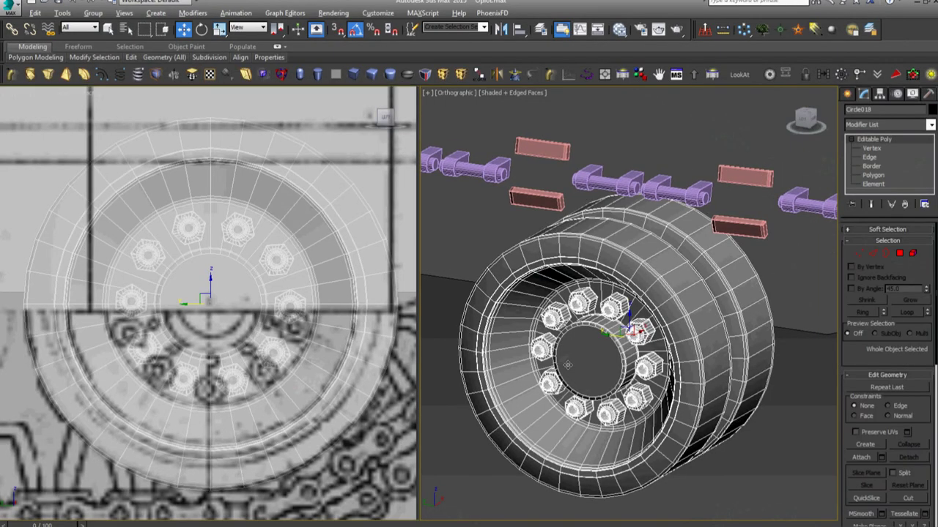
# Step: Isolate road wheel Circle018 with Alt+Q and frame it in Left view
pyautogui.hotkey('alt', 'w')
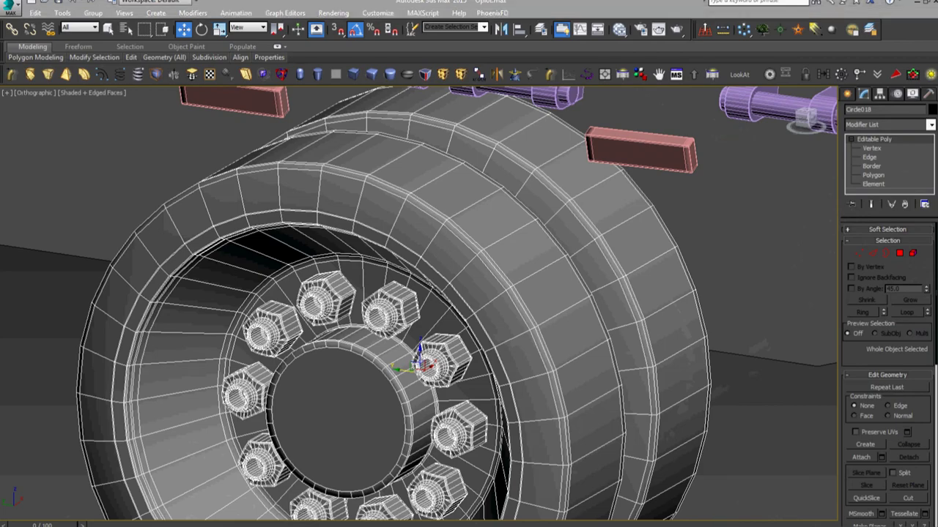
pyautogui.hotkey('alt', 'Tab')
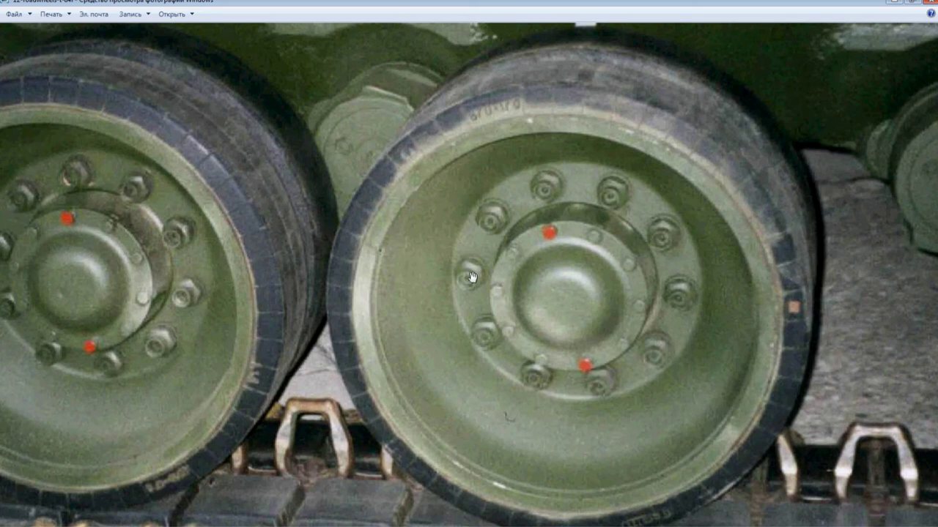
pyautogui.hotkey('alt', 'Tab')
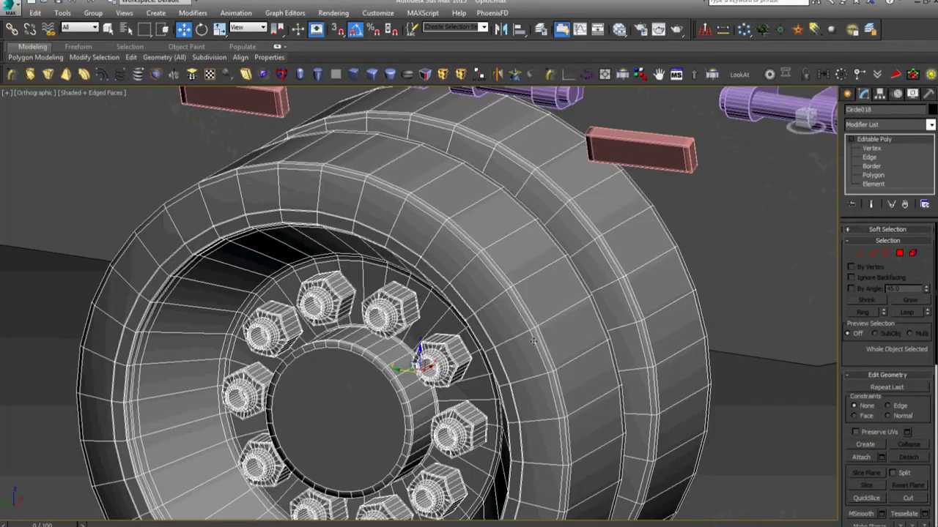
pyautogui.scroll(-5, 581, 306)
pyautogui.hotkey('alt', 'q')
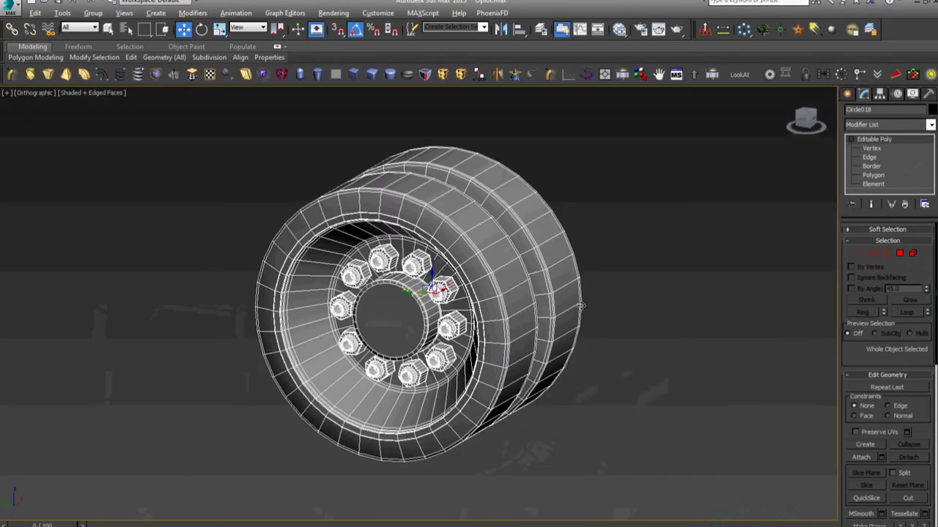
pyautogui.press('l')
pyautogui.press('z')
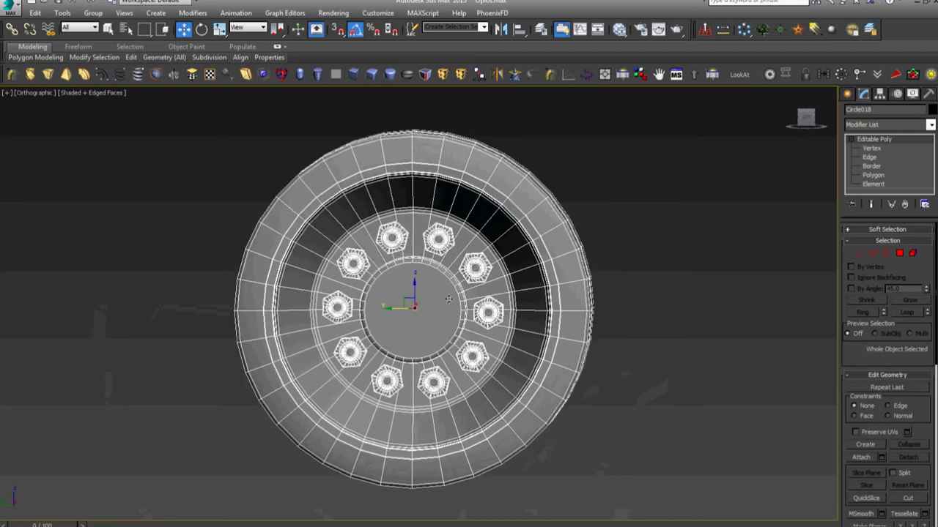
# Step: Orbit and zoom in on the wheel's hexagonal bolt nuts to inspect them
pyautogui.keyDown('alt'); pyautogui.moveTo(446, 273); pyautogui.dragTo(462, 282, button='middle'); pyautogui.keyUp('alt')
pyautogui.scroll(5, 418, 253)
pyautogui.scroll(3, 406, 268)
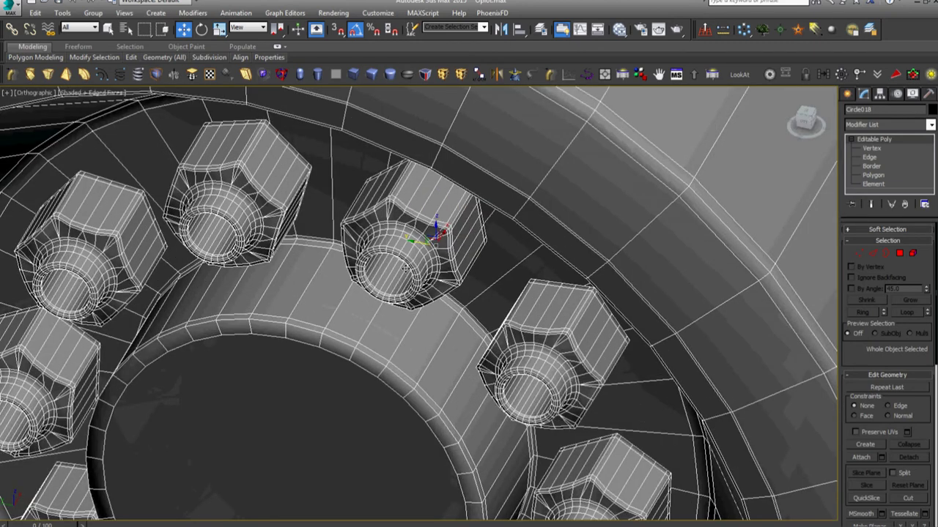
pyautogui.click(93, 13)
pyautogui.rightClick(331, 206)
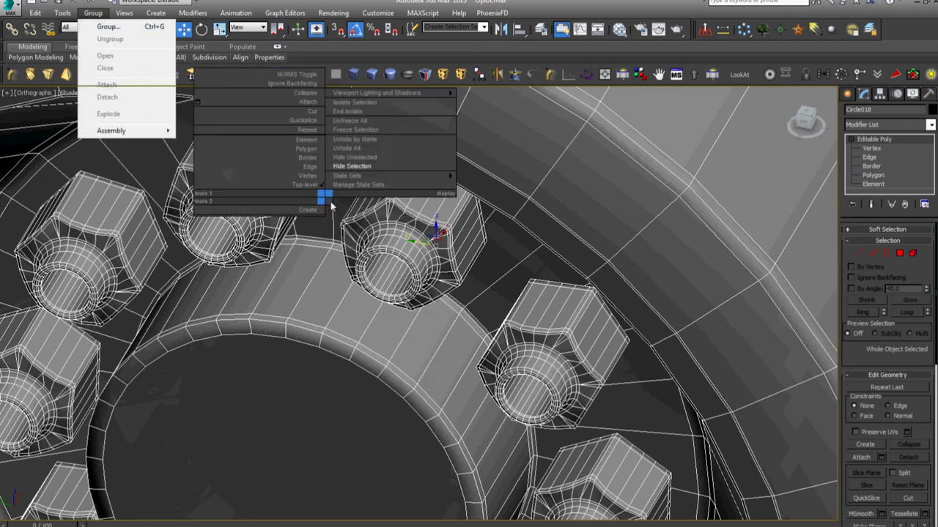
pyautogui.click(338, 210)
pyautogui.scroll(1, 421, 256)
pyautogui.scroll(2, 421, 256)
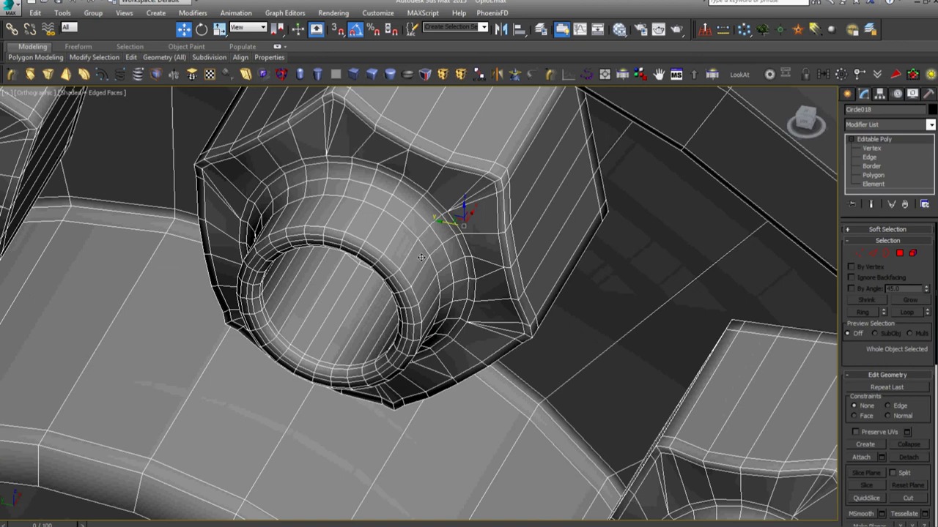
pyautogui.scroll(2, 422, 258)
pyautogui.scroll(1, 414, 296)
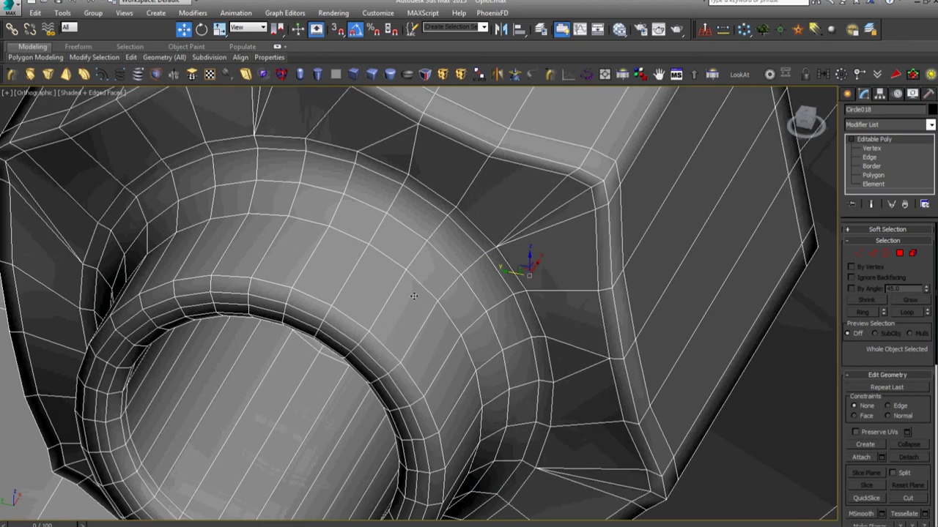
pyautogui.scroll(-3, 414, 296)
pyautogui.scroll(-1, 413, 296)
pyautogui.scroll(1, 400, 260)
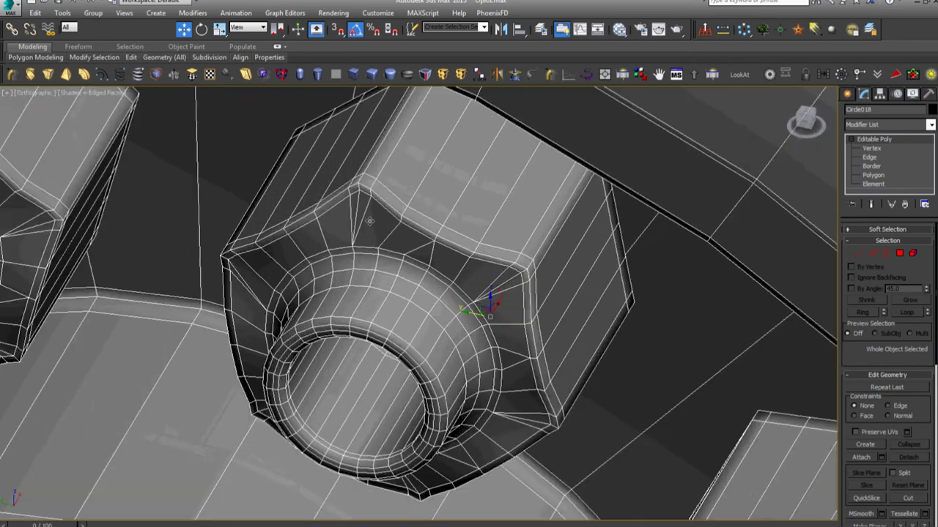
pyautogui.scroll(2, 370, 221)
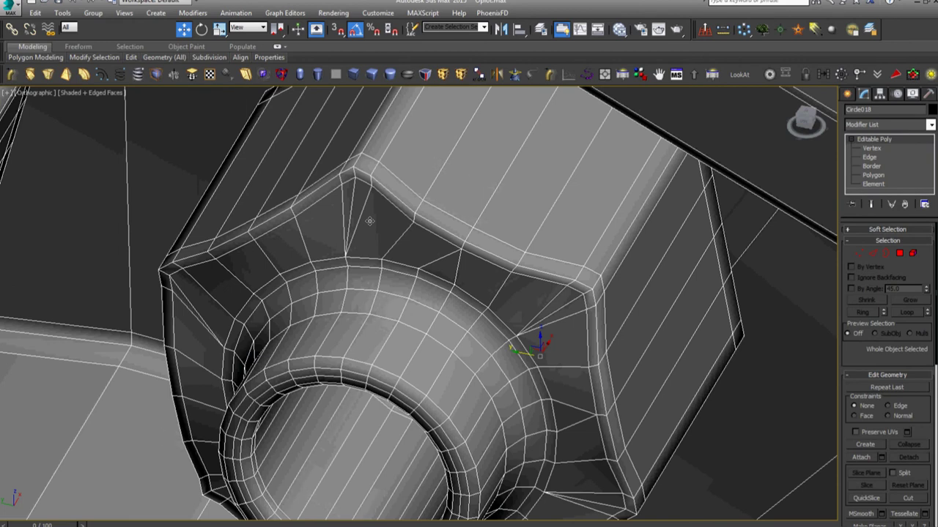
pyautogui.scroll(-2, 371, 216)
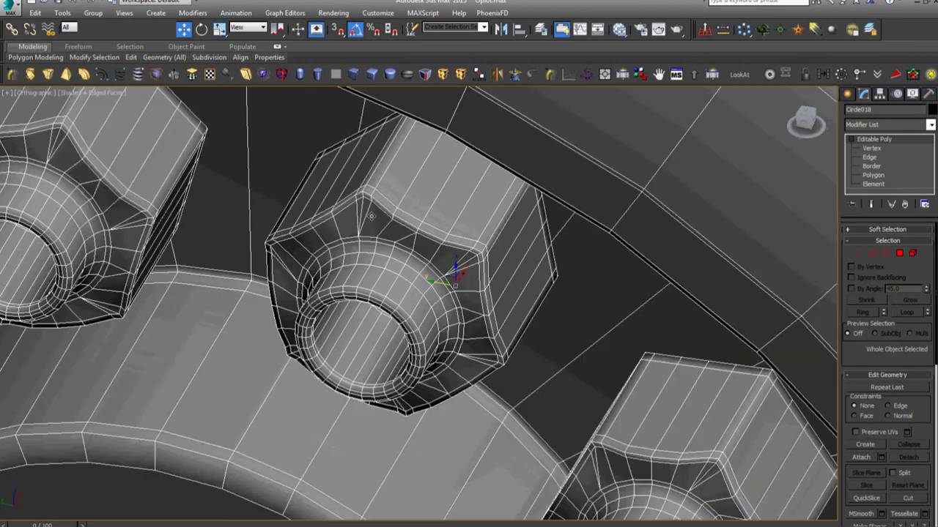
pyautogui.scroll(3, 372, 216)
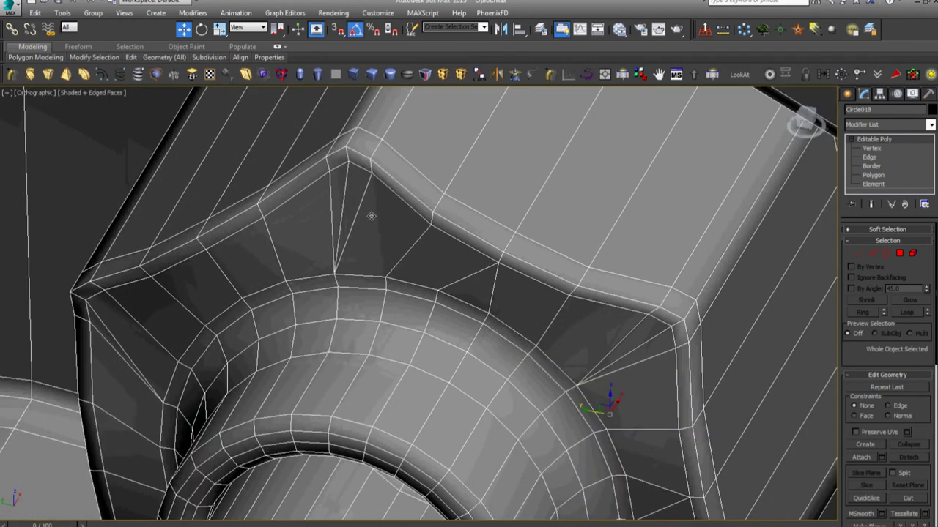
pyautogui.scroll(-2, 372, 216)
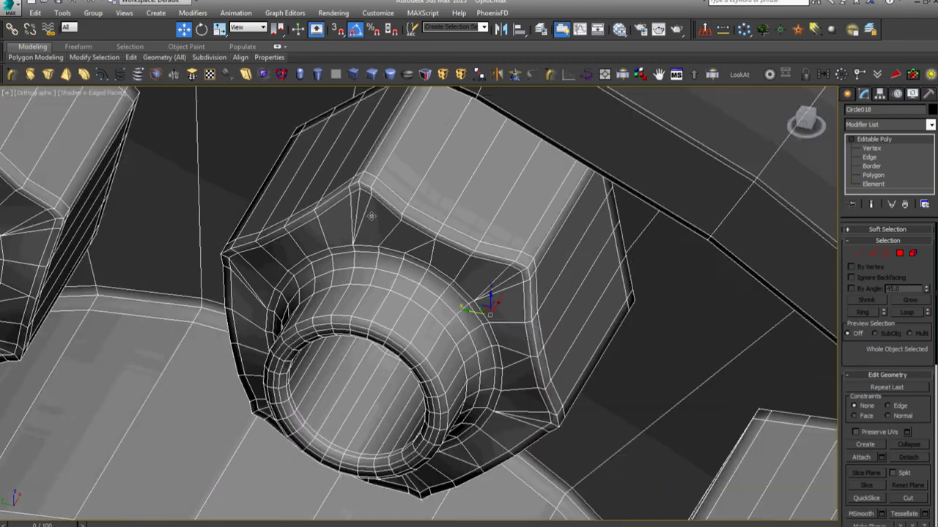
pyautogui.scroll(-1, 371, 216)
# Step: In Element mode, deselect the outer tire so only the ten lug nuts stay selected
pyautogui.click(872, 185)
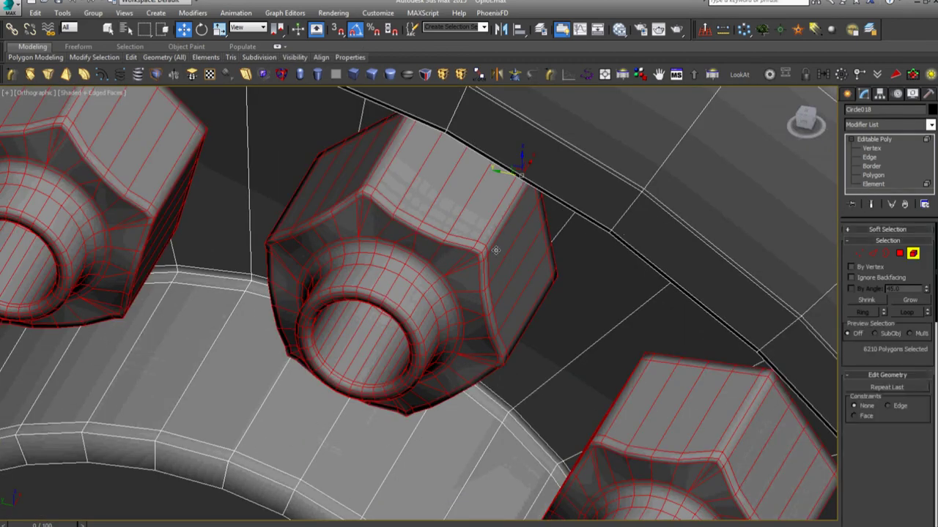
pyautogui.scroll(-3, 495, 250)
pyautogui.scroll(-2, 495, 250)
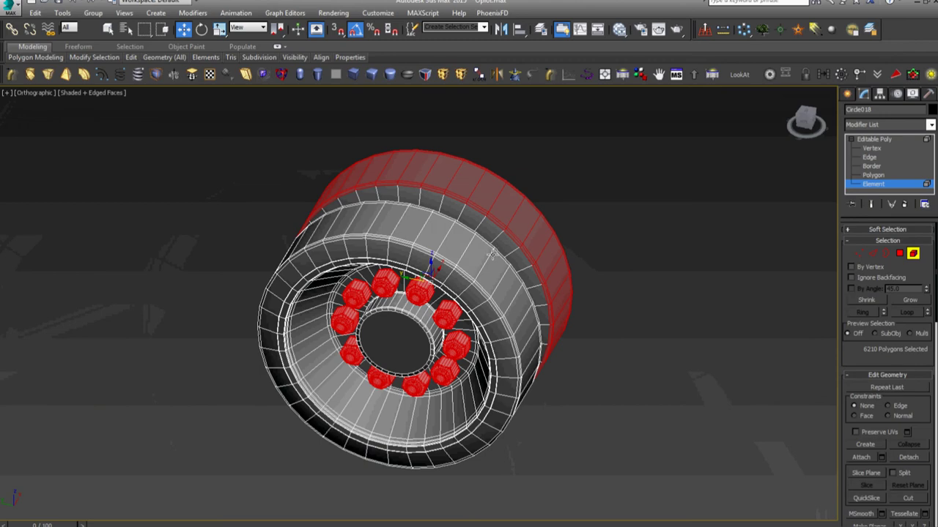
pyautogui.keyDown('alt'); pyautogui.click(517, 231); pyautogui.keyUp('alt')
pyautogui.moveTo(622, 287)
pyautogui.keyDown('alt'); pyautogui.mouseDown(button='middle')
pyautogui.moveTo(457, 272)
pyautogui.moveTo(580, 279)
pyautogui.moveTo(452, 285)
pyautogui.mouseUp(button='middle'); pyautogui.keyUp('alt')
pyautogui.scroll(3, 451, 286)
# Step: Scale the ten hex lug nuts down slightly
pyautogui.rightClick(451, 286)
pyautogui.click(471, 315)
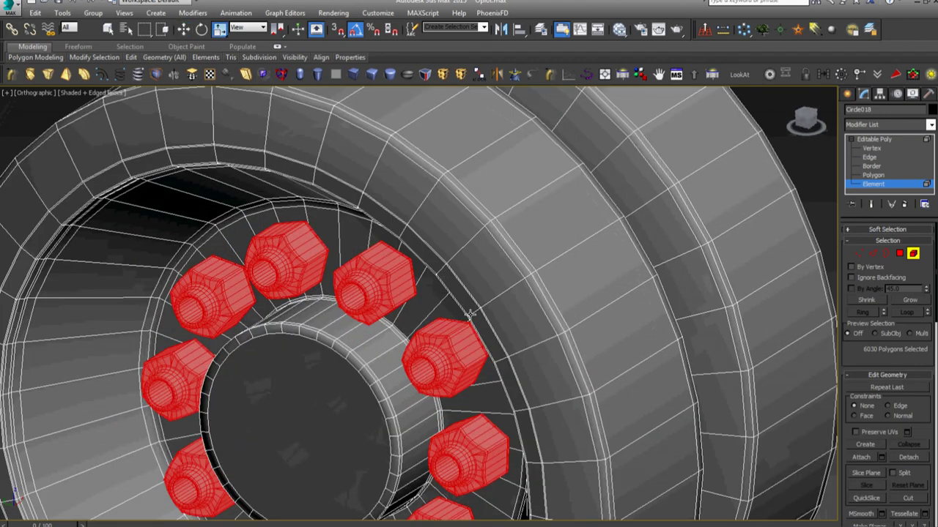
pyautogui.scroll(-1, 455, 323)
pyautogui.scroll(-1, 455, 323)
pyautogui.scroll(3, 395, 410)
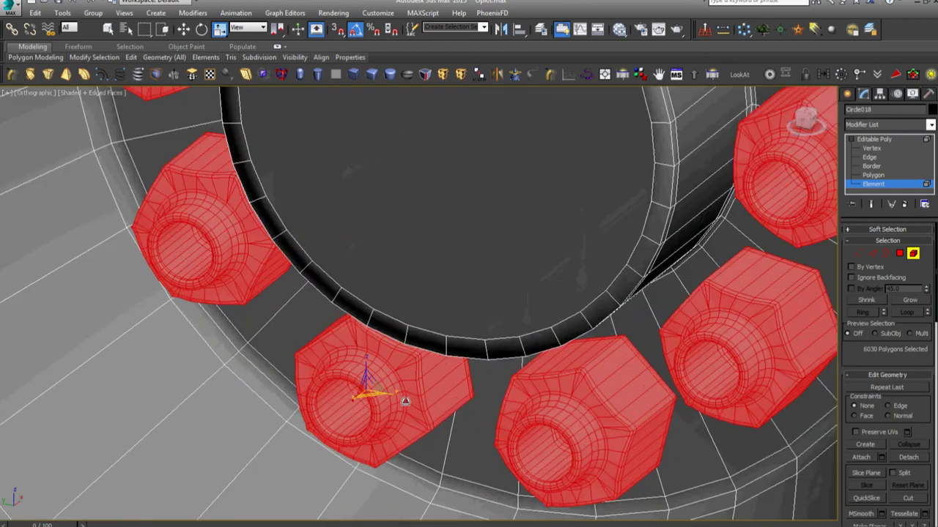
pyautogui.scroll(2, 396, 410)
pyautogui.moveTo(343, 381); pyautogui.dragTo(346, 385)
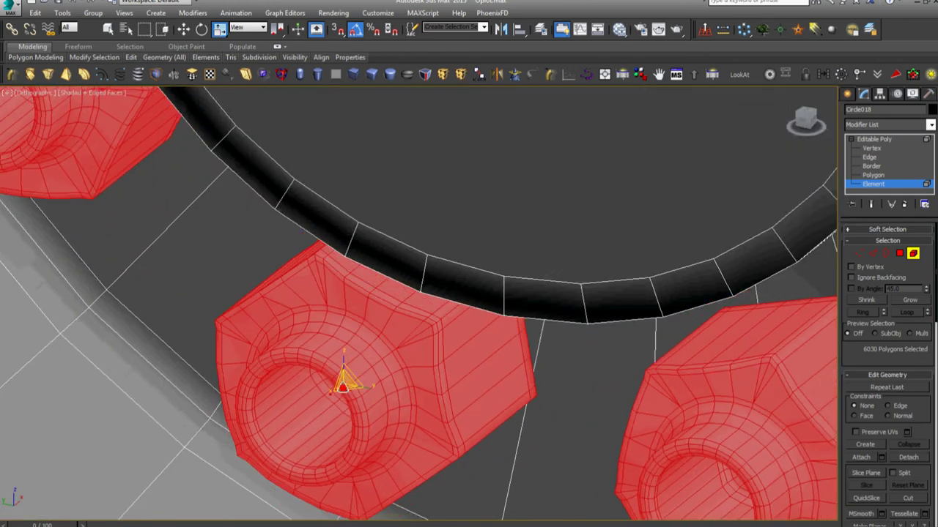
# Step: Return to Move and select the rim element from a tilted Left view
pyautogui.rightClick(343, 375)
pyautogui.click(354, 381)
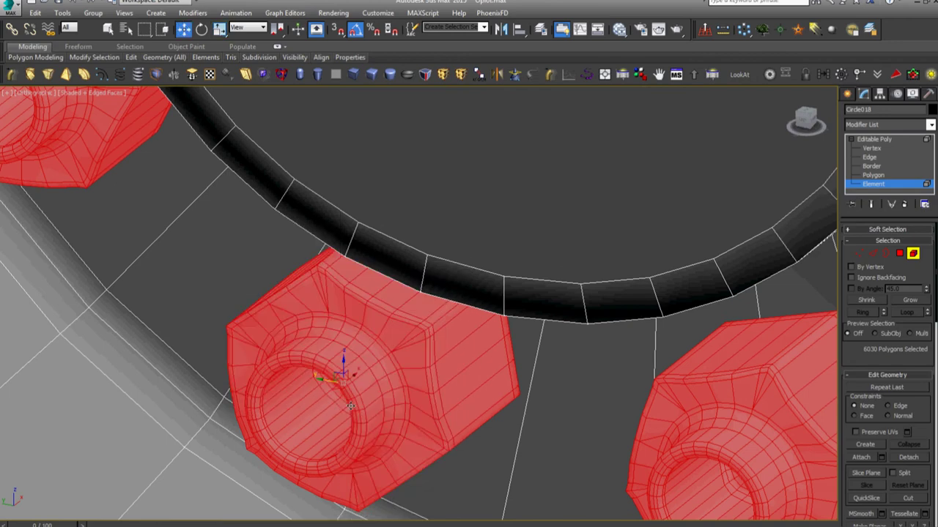
pyautogui.scroll(-3, 355, 407)
pyautogui.scroll(-3, 355, 408)
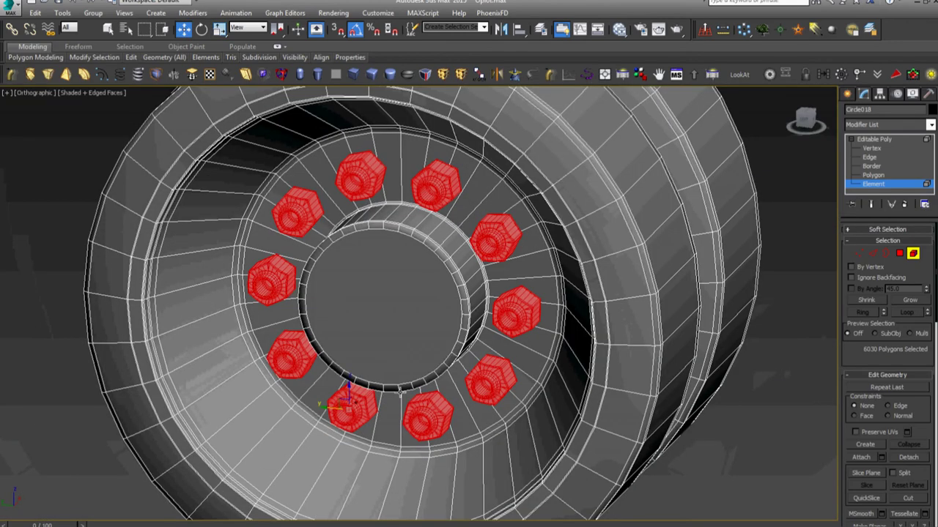
pyautogui.press('l')
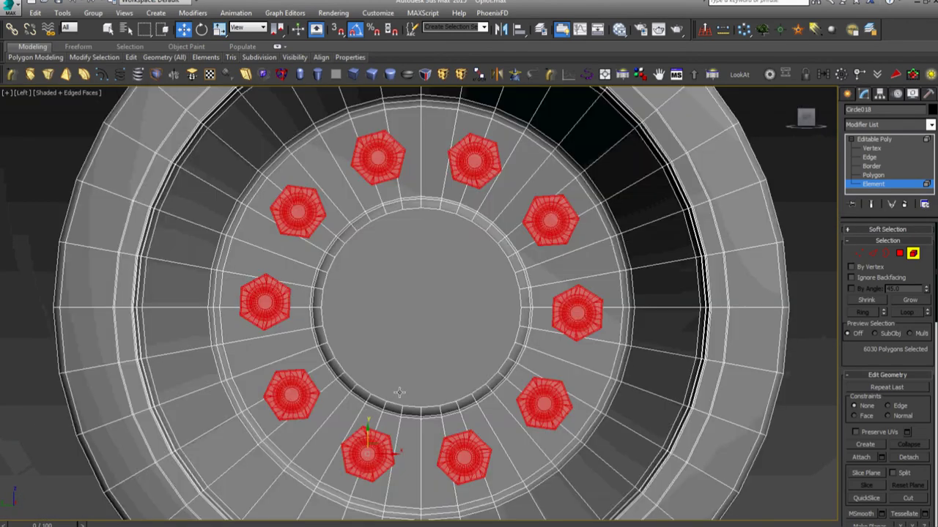
pyautogui.keyDown('alt'); pyautogui.moveTo(464, 360); pyautogui.dragTo(423, 377, button='middle'); pyautogui.keyUp('alt')
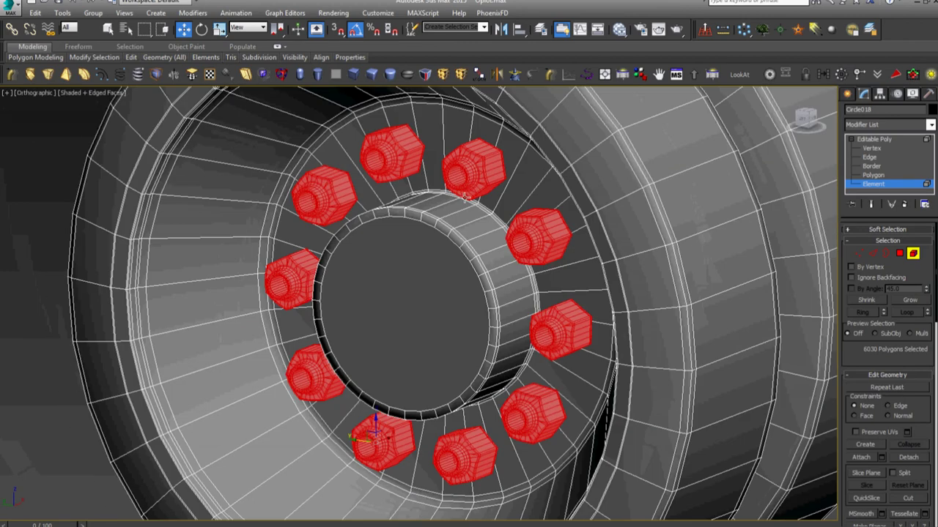
pyautogui.scroll(5, 464, 198)
pyautogui.click(398, 316)
pyautogui.scroll(-1, 398, 316)
pyautogui.scroll(-4, 398, 316)
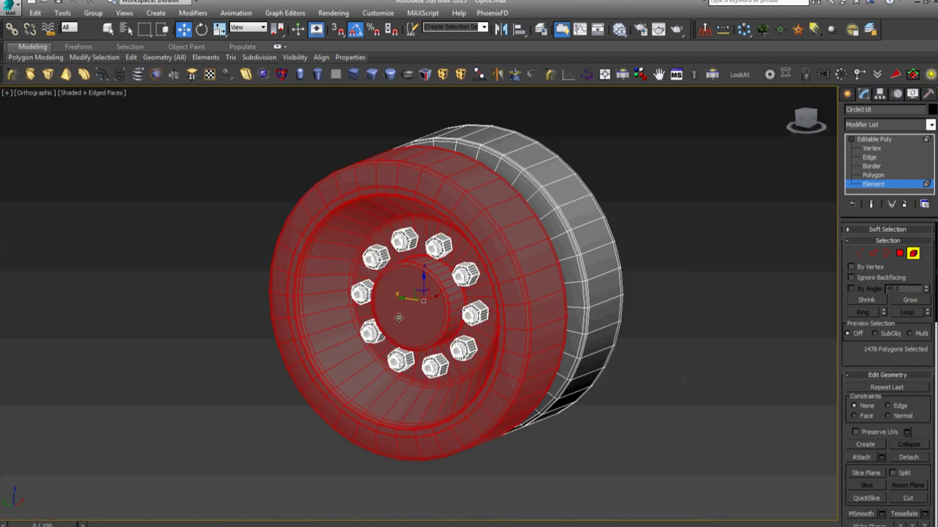
pyautogui.scroll(2, 398, 317)
# Step: Select the hub's flat centre cap polygon, cancelling a first oversized inset
pyautogui.press('4')
pyautogui.click(399, 316)
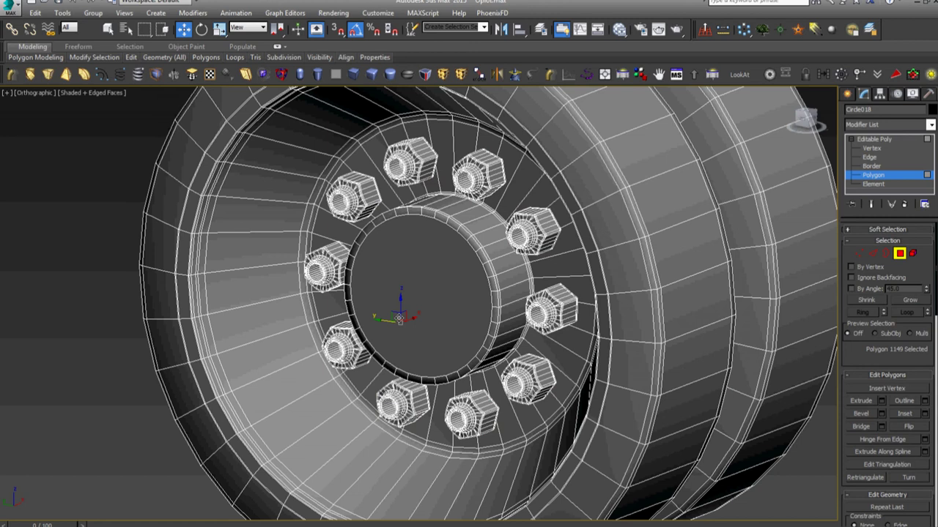
pyautogui.hotkey('alt', 'i')
pyautogui.scroll(-2, 425, 296)
pyautogui.click(425, 293)
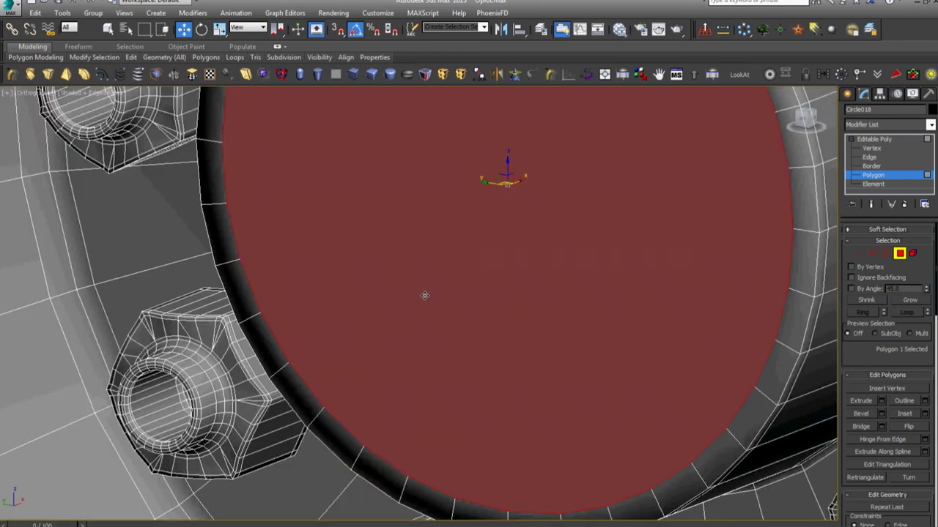
pyautogui.rightClick(429, 287)
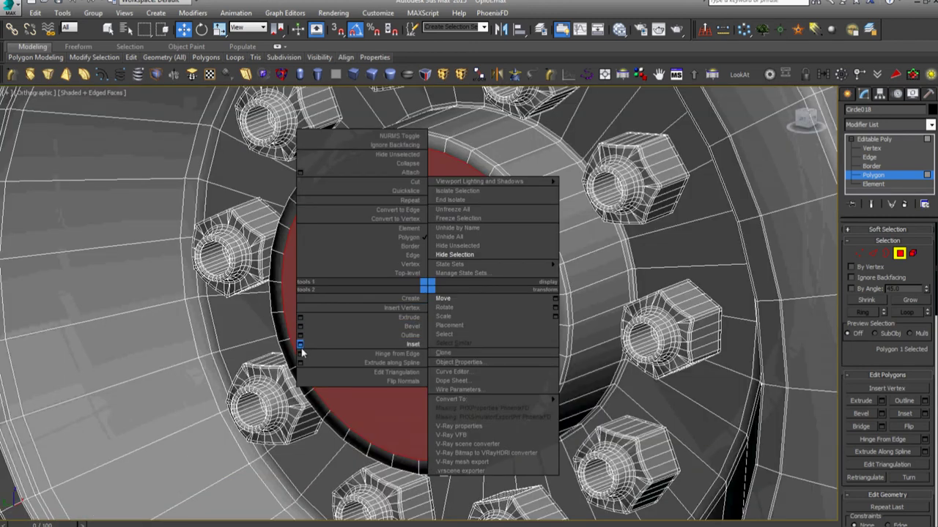
pyautogui.click(301, 348)
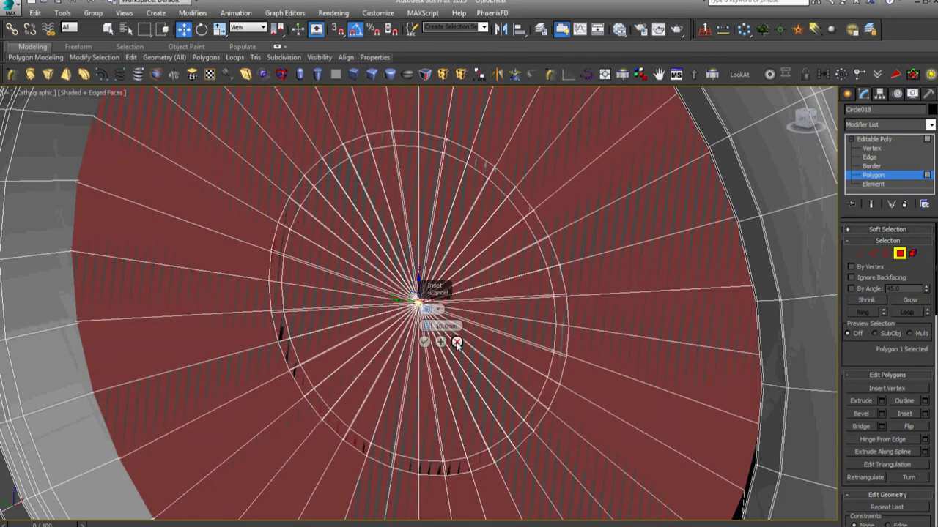
pyautogui.click(456, 342)
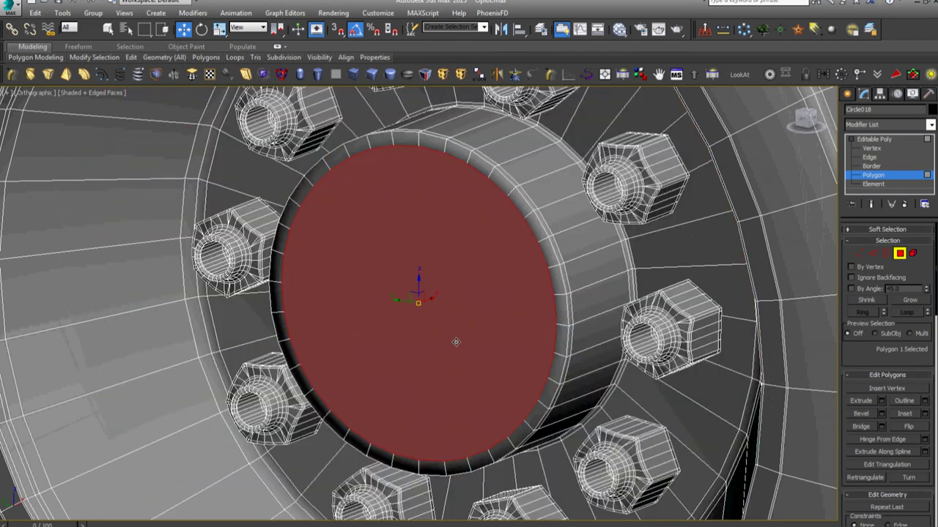
# Step: Inset the centre cap face to add an extra edge loop
pyautogui.scroll(-5, 462, 333)
pyautogui.moveTo(463, 333)
pyautogui.keyDown('alt'); pyautogui.mouseDown(button='middle')
pyautogui.moveTo(699, 313)
pyautogui.moveTo(462, 304)
pyautogui.mouseUp(button='middle'); pyautogui.keyUp('alt')
pyautogui.scroll(3, 462, 304)
pyautogui.rightClick(462, 304)
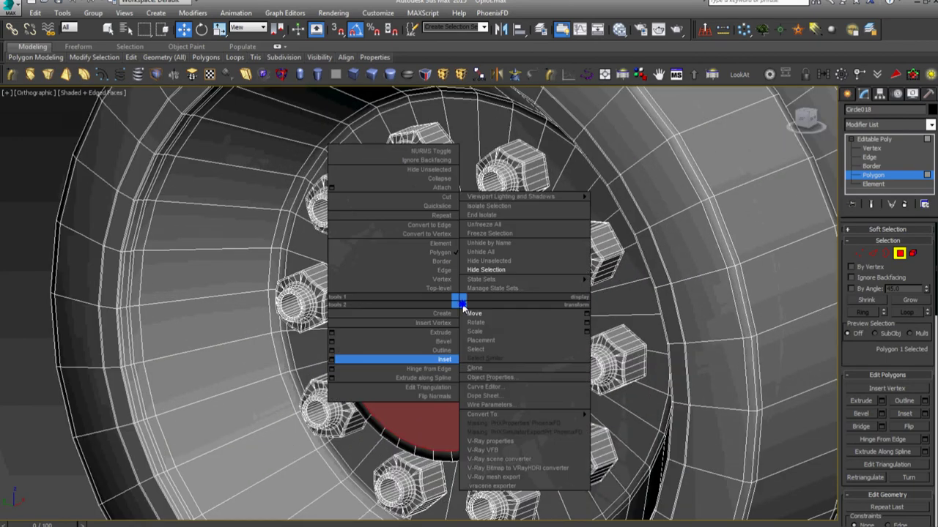
pyautogui.click(331, 360)
pyautogui.scroll(5, 429, 338)
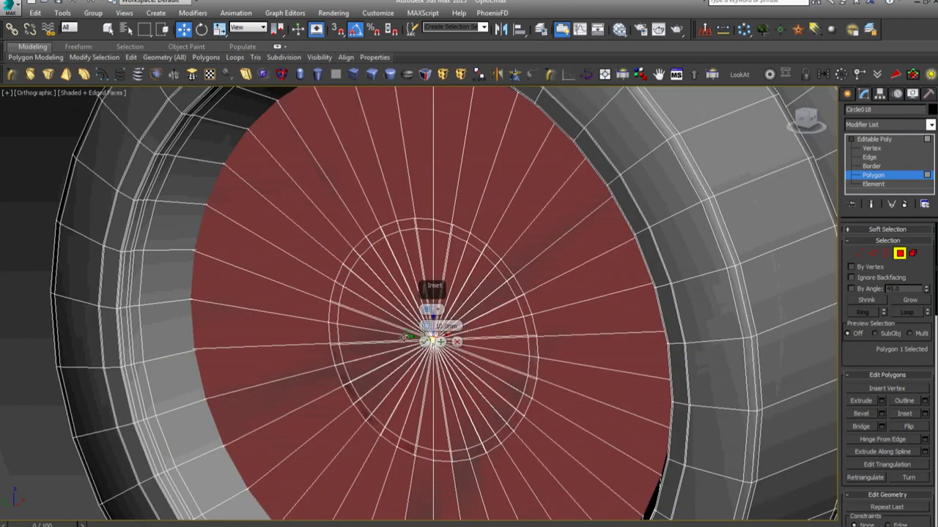
pyautogui.scroll(-5, 425, 332)
pyautogui.press('F2')
pyautogui.click(424, 342)
# Step: Clear the polygon selection, return to top level and frame the whole wheel
pyautogui.rightClick(425, 342)
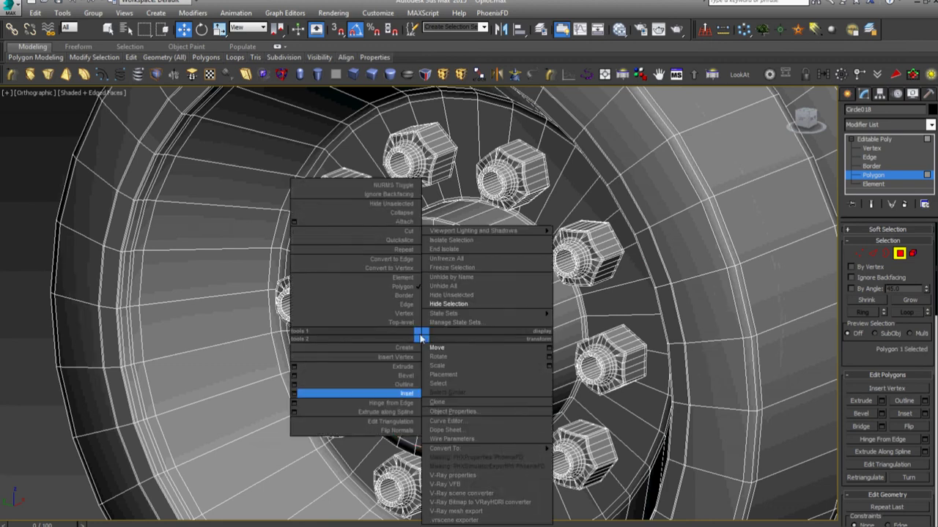
pyautogui.click(411, 218)
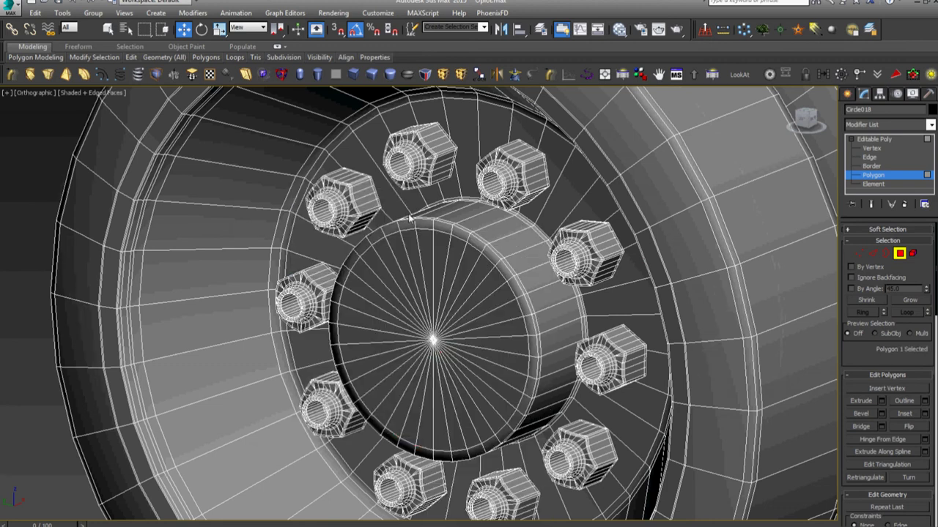
pyautogui.click(873, 140)
pyautogui.press('z')
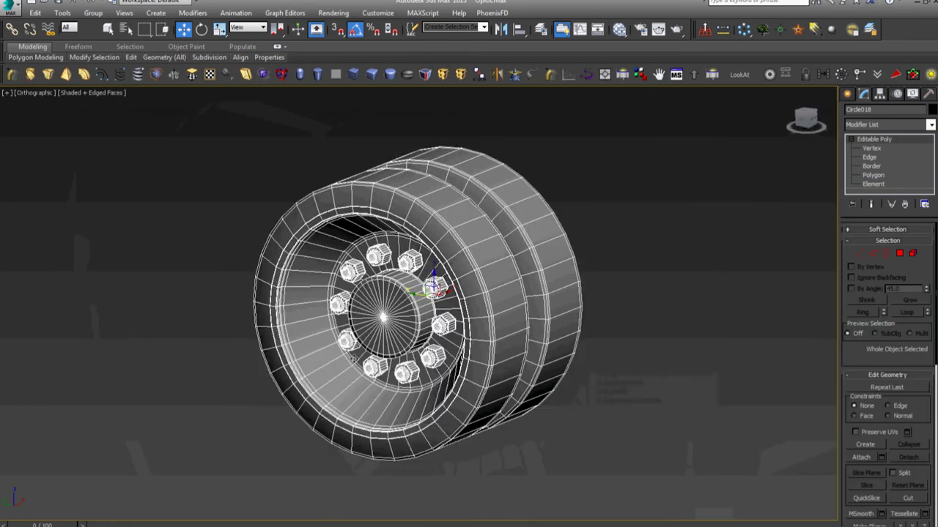
pyautogui.scroll(5, 352, 359)
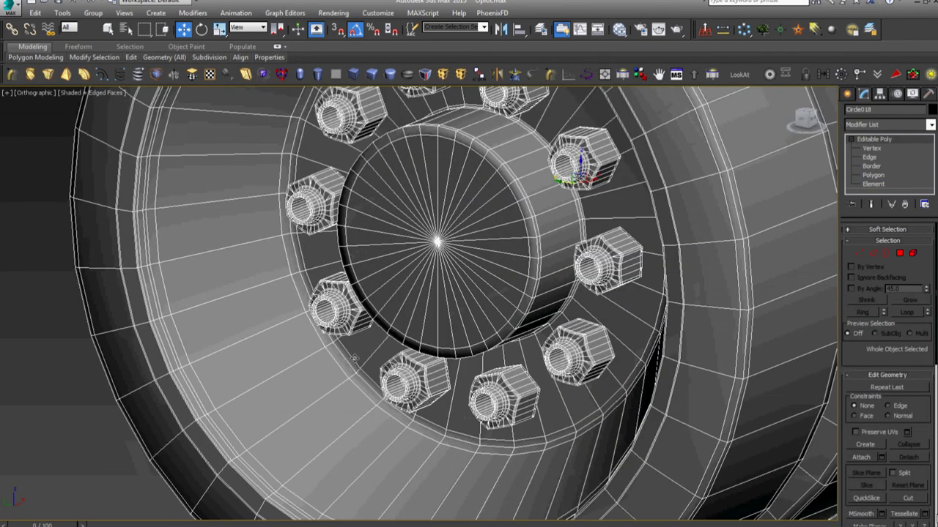
pyautogui.scroll(-3, 393, 332)
pyautogui.scroll(-2, 393, 332)
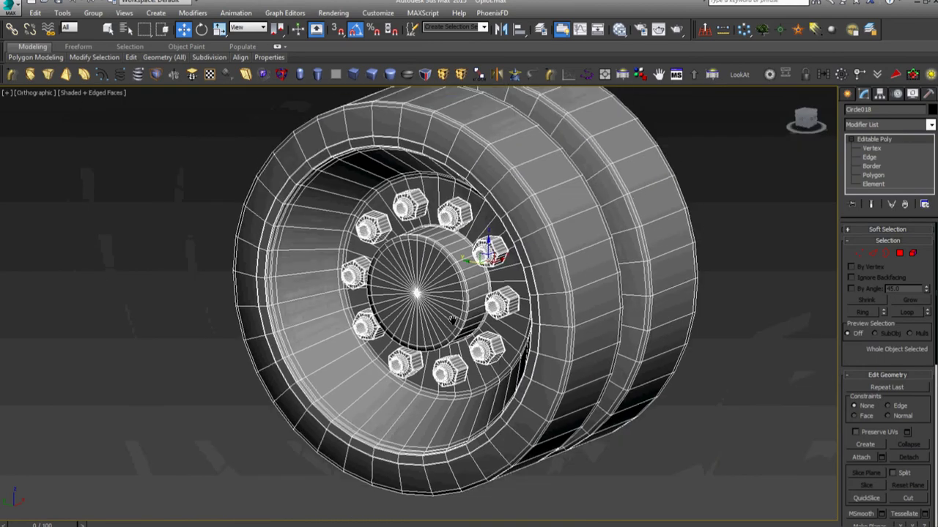
pyautogui.scroll(5, 440, 332)
pyautogui.keyDown('alt'); pyautogui.moveTo(440, 334); pyautogui.dragTo(601, 366, button='middle'); pyautogui.keyUp('alt')
pyautogui.scroll(2, 513, 357)
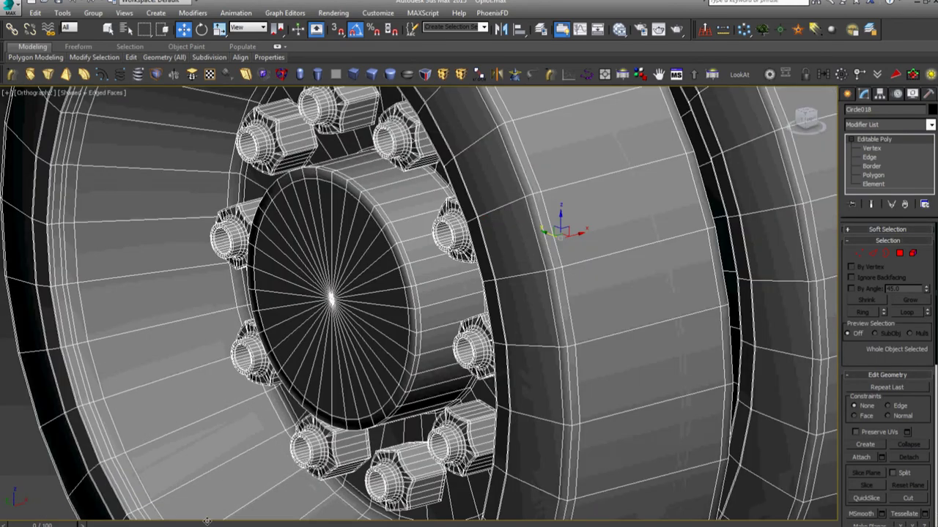
# Step: Compare the wheel with the reference photo of the road wheels
pyautogui.hotkey('alt', 'Tab')
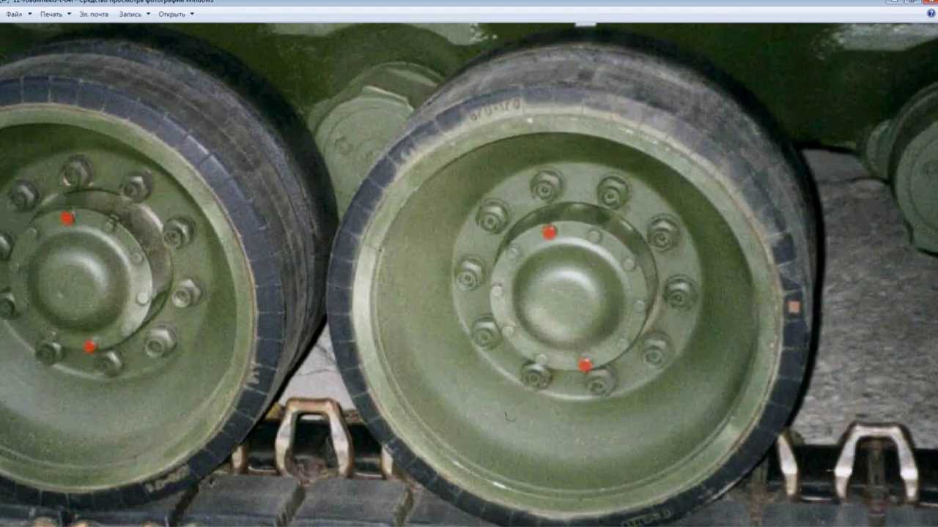
pyautogui.hotkey('alt', 'Tab')
pyautogui.keyDown('alt'); pyautogui.moveTo(440, 295); pyautogui.dragTo(484, 319, button='middle'); pyautogui.keyUp('alt')
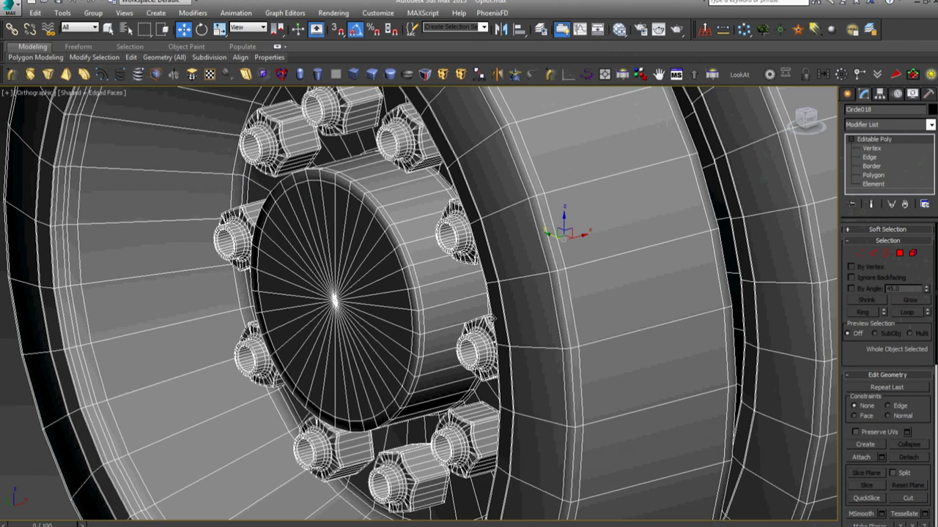
# Step: Switch to the Front view and deselect the wheel
pyautogui.press('f')
pyautogui.click(615, 307)
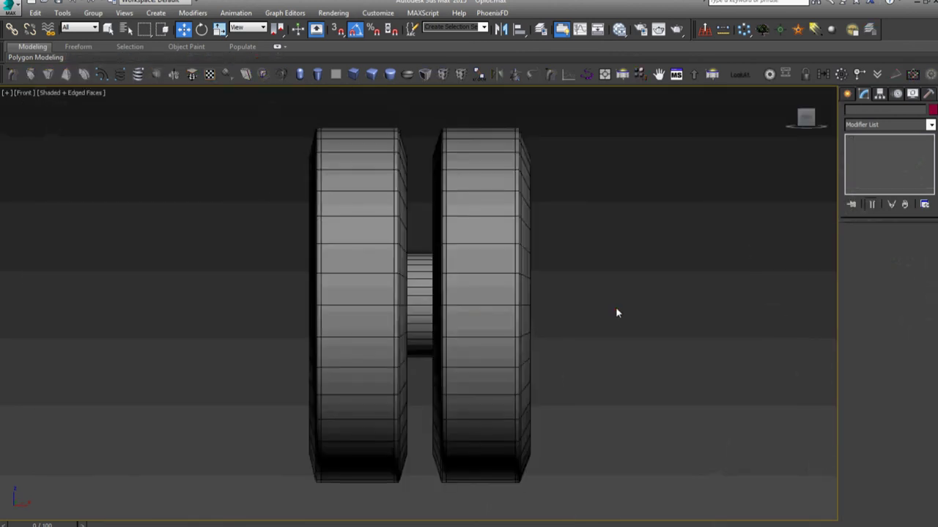
pyautogui.scroll(3, 601, 310)
pyautogui.scroll(3, 583, 315)
pyautogui.scroll(2, 542, 344)
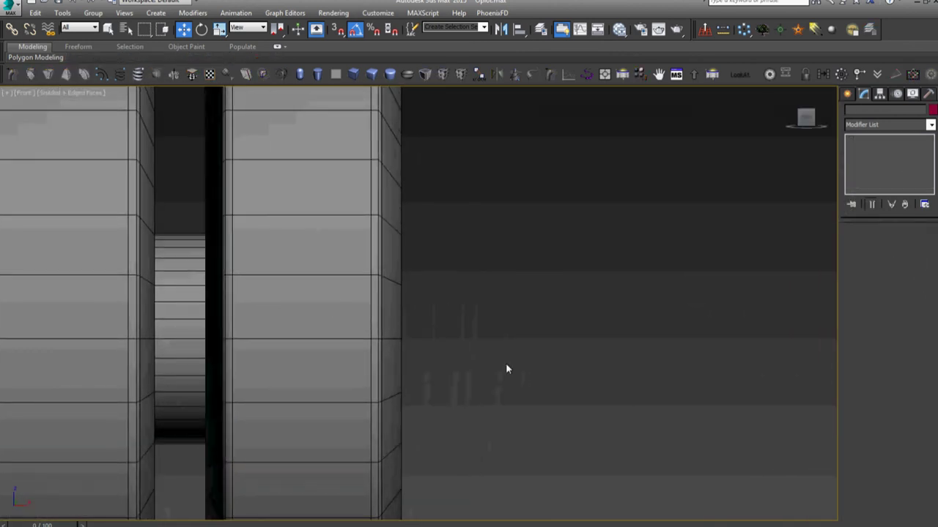
# Step: Draw the Line006 cap profile: a short vertical step rising into a curve
pyautogui.rightClick(505, 369)
pyautogui.click(530, 320)
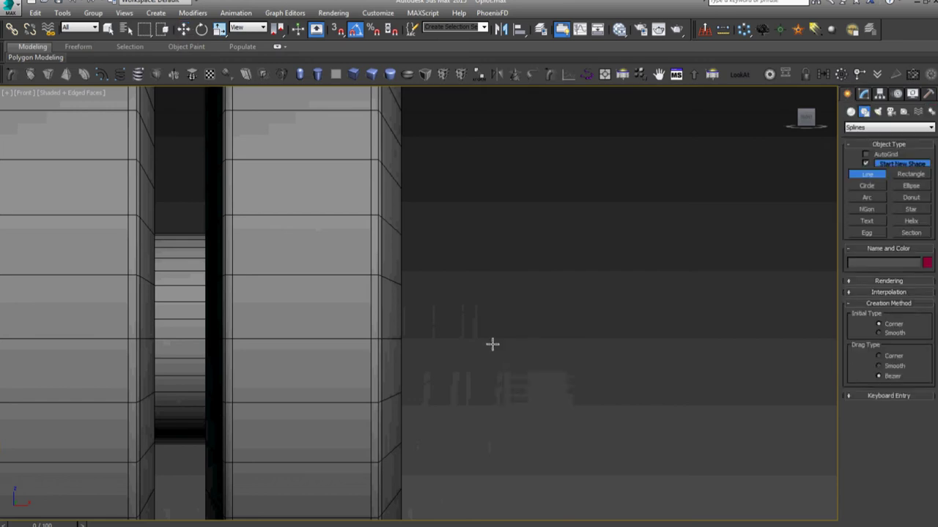
pyautogui.click(461, 401)
pyautogui.click(462, 380)
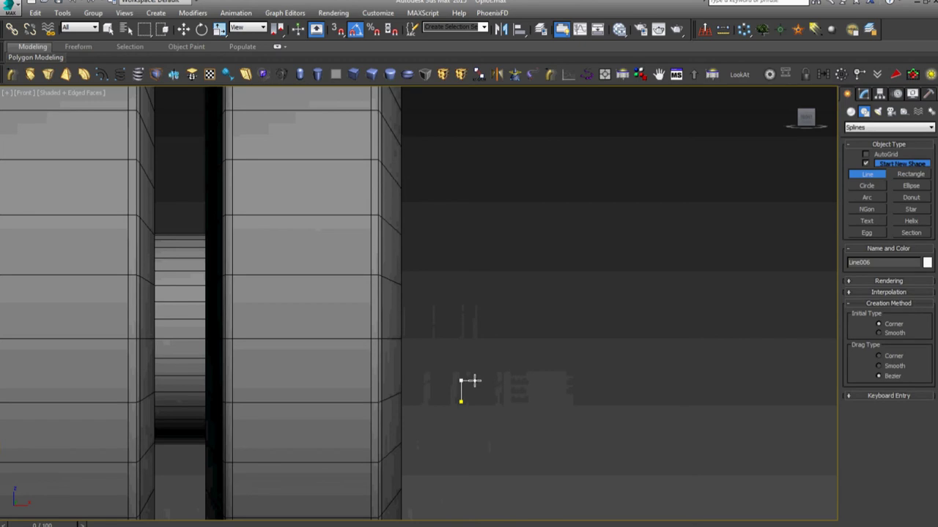
pyautogui.moveTo(513, 337); pyautogui.dragTo(519, 324)
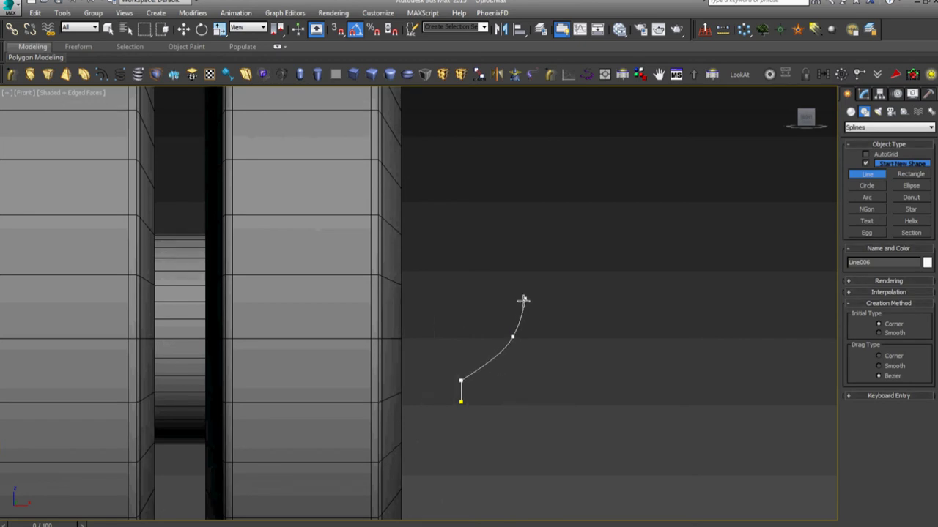
pyautogui.click(523, 300)
pyautogui.rightClick(523, 300)
pyautogui.moveTo(519, 372)
pyautogui.keyDown('alt'); pyautogui.mouseDown(button='middle')
pyautogui.moveTo(456, 406)
pyautogui.moveTo(534, 395)
pyautogui.moveTo(526, 365)
pyautogui.mouseUp(button='middle'); pyautogui.keyUp('alt')
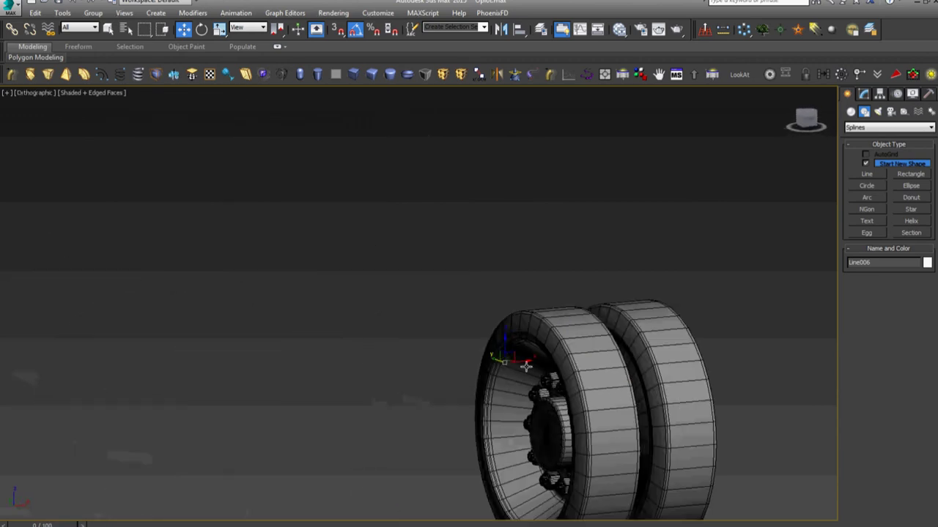
# Step: Move the Line006 profile from beside the wheel into the hub
pyautogui.moveTo(526, 365); pyautogui.dragTo(397, 379)
pyautogui.scroll(-2, 398, 379)
pyautogui.keyDown('alt'); pyautogui.moveTo(397, 418); pyautogui.dragTo(443, 439, button='middle'); pyautogui.keyUp('alt')
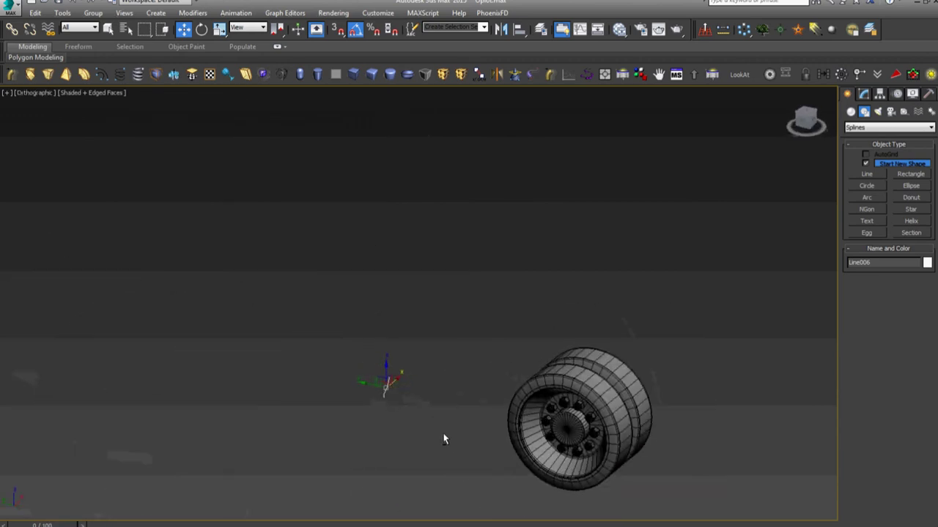
pyautogui.moveTo(383, 387); pyautogui.dragTo(557, 438)
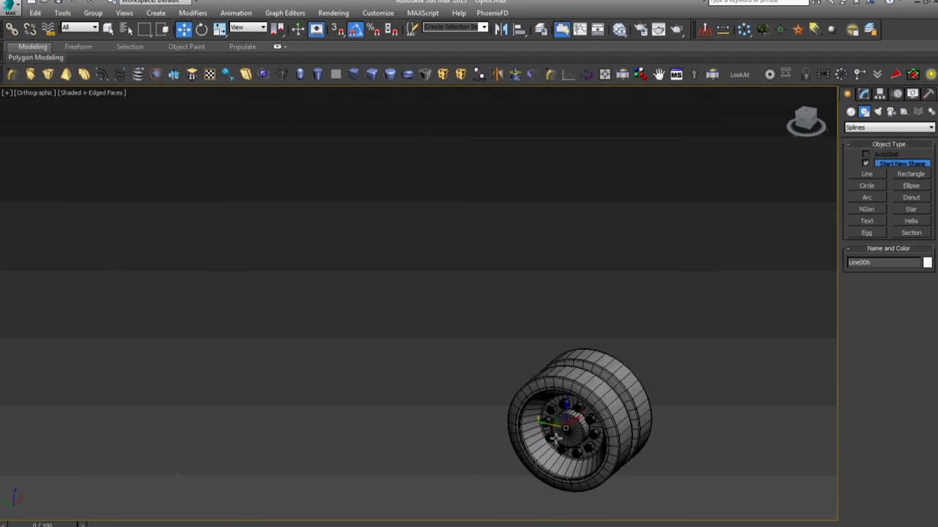
pyautogui.scroll(5, 557, 438)
pyautogui.moveTo(564, 403); pyautogui.dragTo(524, 480)
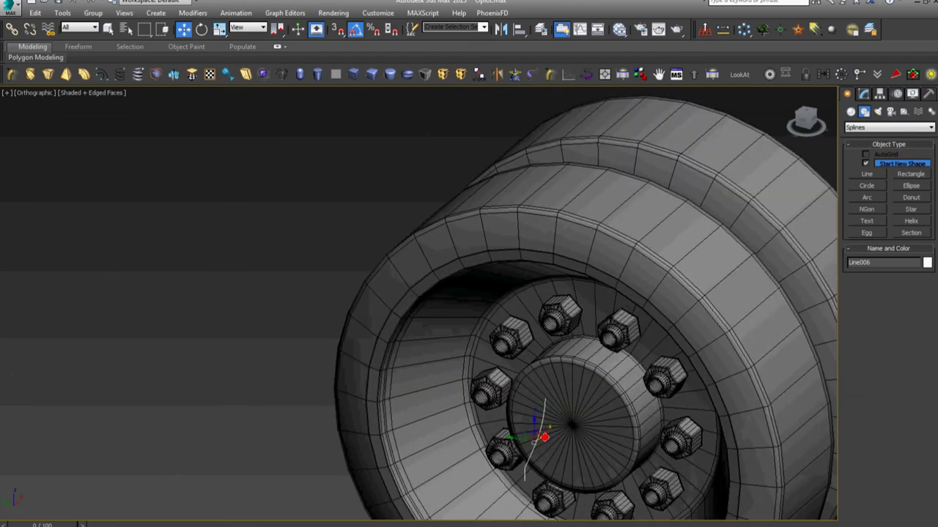
pyautogui.scroll(5, 550, 444)
pyautogui.scroll(-3, 550, 444)
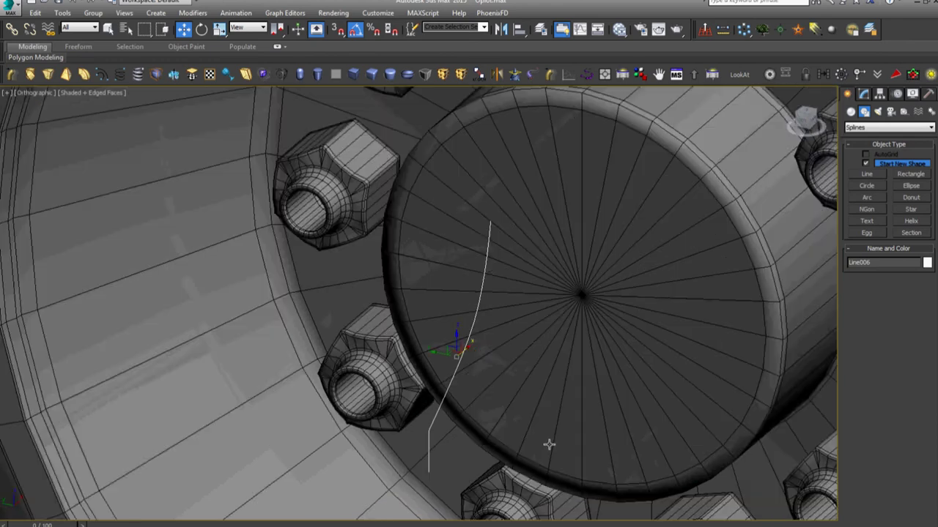
pyautogui.scroll(-2, 549, 444)
pyautogui.scroll(2, 550, 444)
# Step: Mirror Line006 on the X axis with No Clone
pyautogui.click(500, 31)
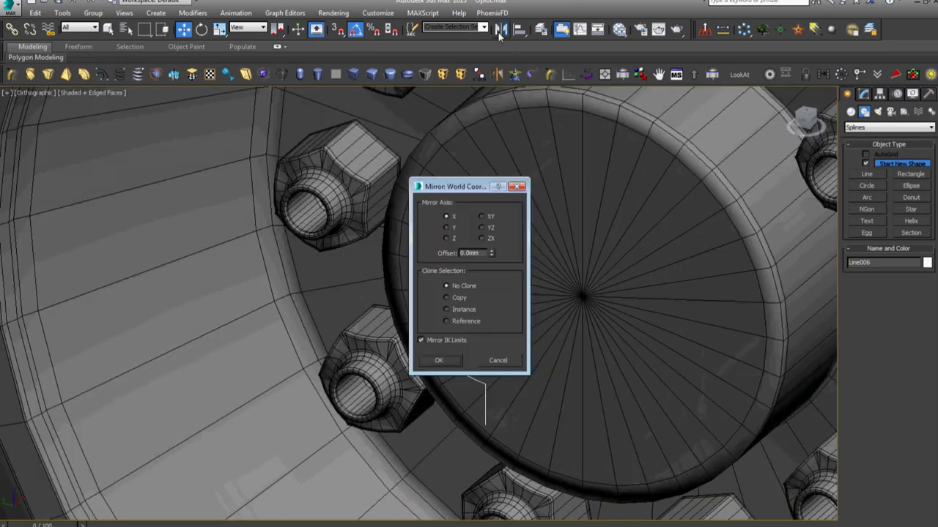
pyautogui.moveTo(449, 193); pyautogui.dragTo(283, 244)
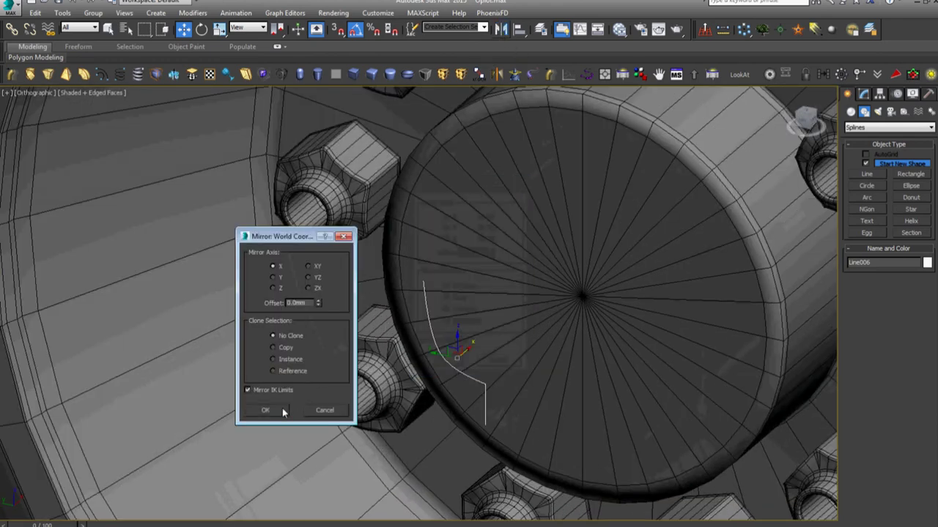
pyautogui.click(271, 409)
pyautogui.keyDown('alt'); pyautogui.moveTo(282, 408); pyautogui.dragTo(466, 388, button='middle'); pyautogui.keyUp('alt')
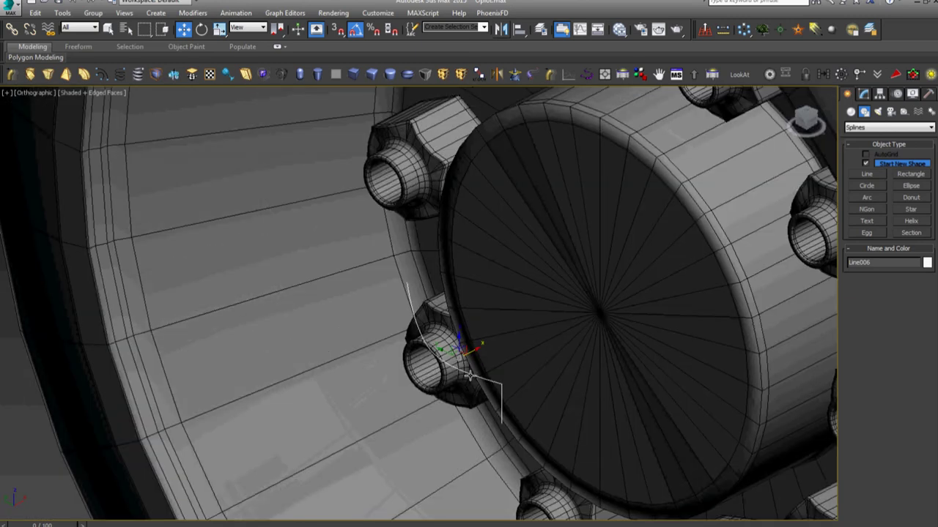
# Step: In the Left view, align the profile on the hub's centre axis, top at hub centre
pyautogui.press('l')
pyautogui.moveTo(452, 334); pyautogui.dragTo(579, 342)
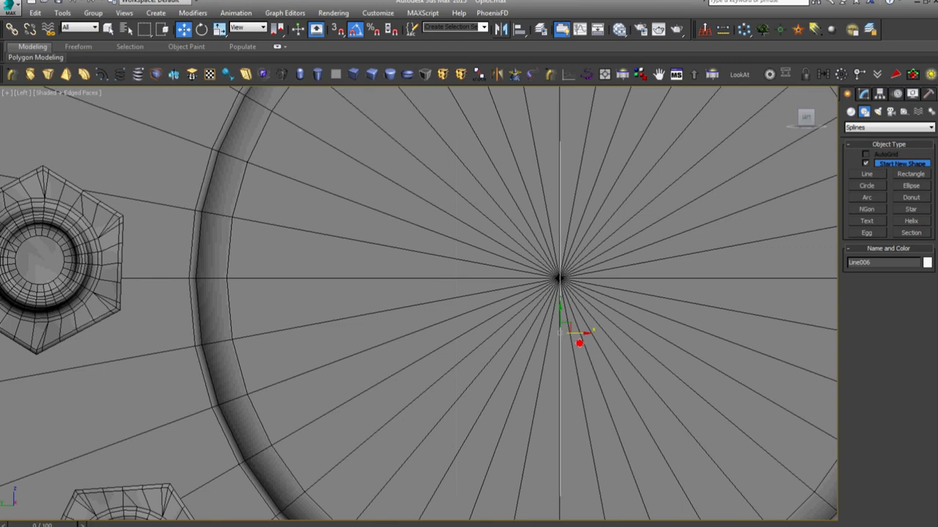
pyautogui.scroll(-3, 578, 343)
pyautogui.scroll(-3, 578, 343)
pyautogui.keyDown('alt'); pyautogui.moveTo(562, 335); pyautogui.dragTo(556, 356, button='middle'); pyautogui.keyUp('alt')
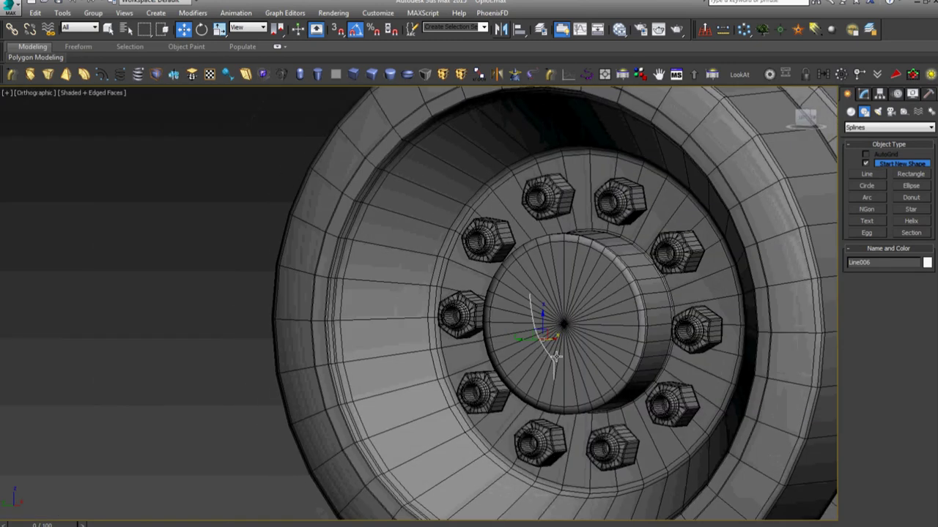
pyautogui.press('l')
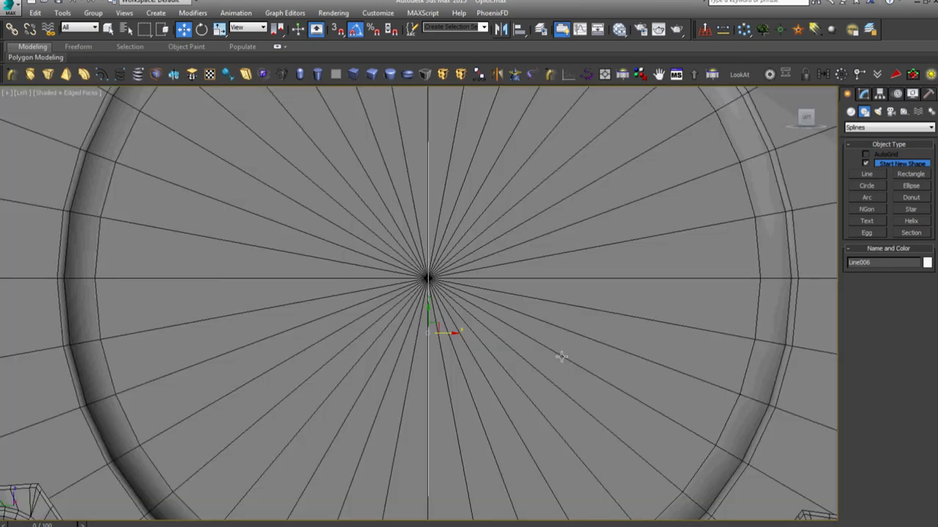
pyautogui.scroll(-3, 561, 356)
pyautogui.moveTo(523, 352); pyautogui.dragTo(445, 242, button='middle')
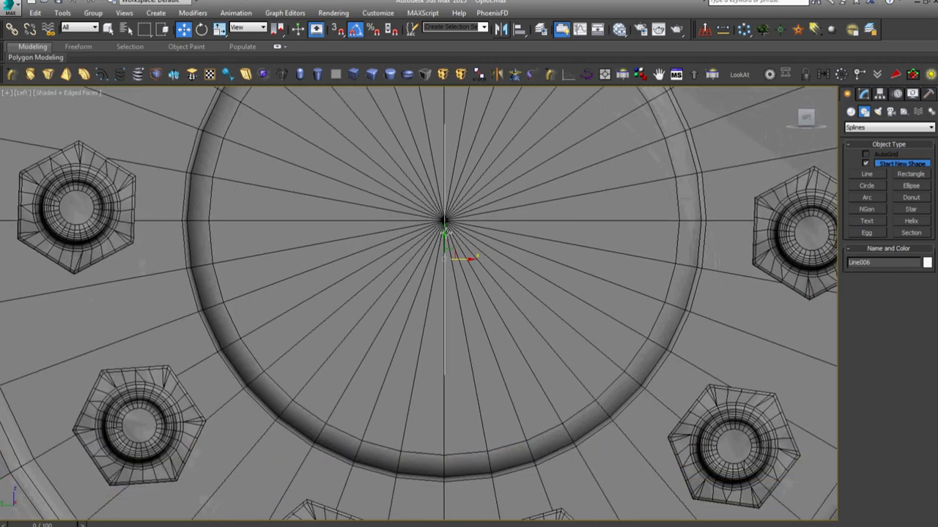
pyautogui.moveTo(445, 241); pyautogui.dragTo(452, 342)
# Step: Scale the hub cap's inset edge loop out to the cap's outer rim
pyautogui.click(508, 345)
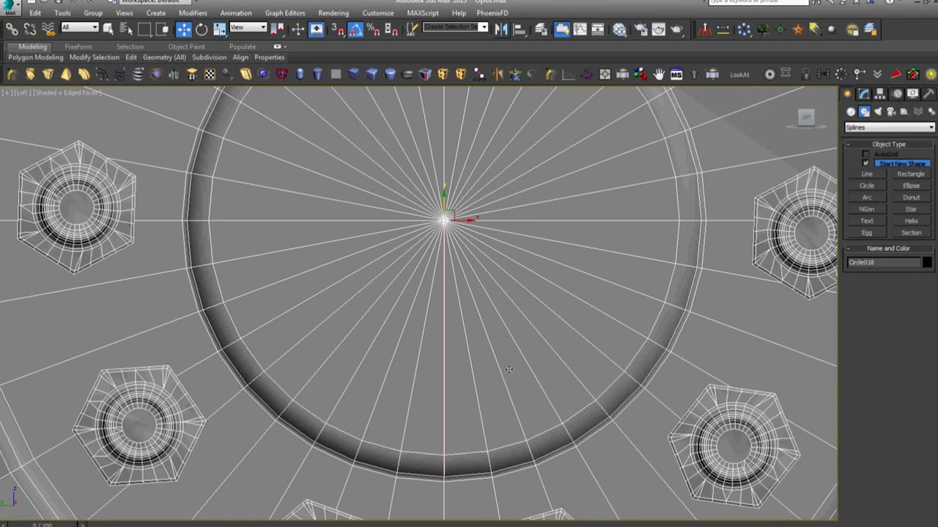
pyautogui.scroll(-3, 509, 369)
pyautogui.keyDown('alt'); pyautogui.moveTo(509, 369); pyautogui.dragTo(477, 292, button='middle'); pyautogui.keyUp('alt')
pyautogui.scroll(2, 476, 292)
pyautogui.scroll(2, 477, 292)
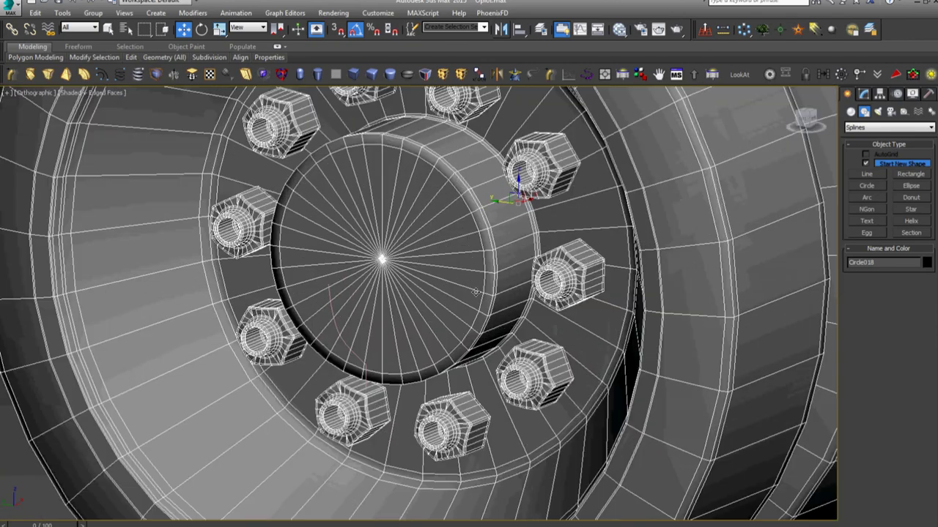
pyautogui.scroll(2, 476, 292)
pyautogui.press('2')
pyautogui.doubleClick(491, 282)
pyautogui.rightClick(492, 285)
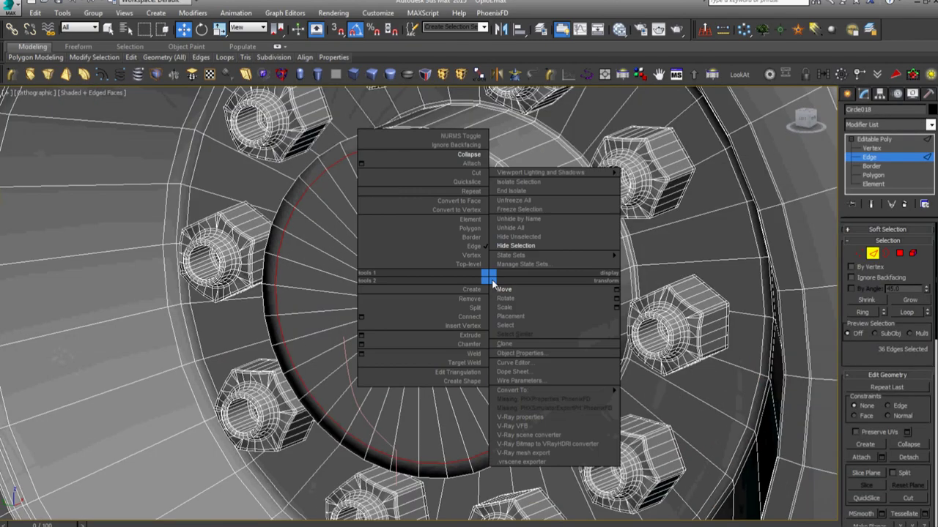
pyautogui.click(506, 307)
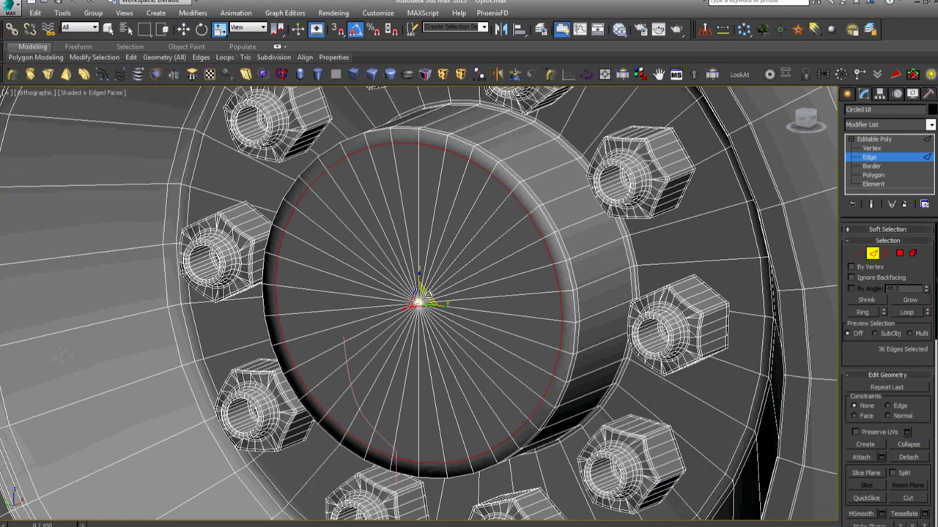
pyautogui.moveTo(424, 297); pyautogui.dragTo(433, 292)
# Step: Return to Move, exit Edge level and select the Line006 profile spline
pyautogui.rightClick(429, 293)
pyautogui.click(454, 300)
pyautogui.click(872, 144)
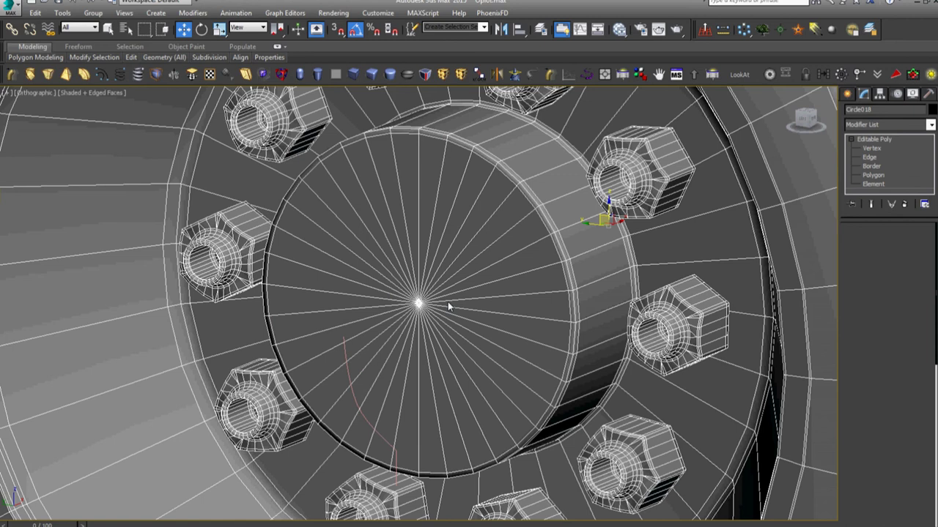
pyautogui.click(349, 374)
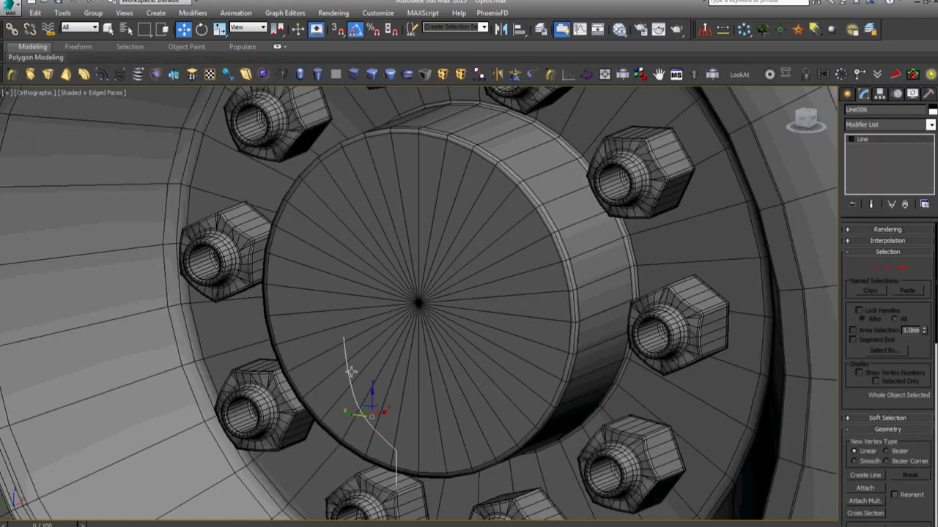
# Step: In the Left view, move Line006's top vertex onto the hub face centre
pyautogui.press('z')
pyautogui.press('l')
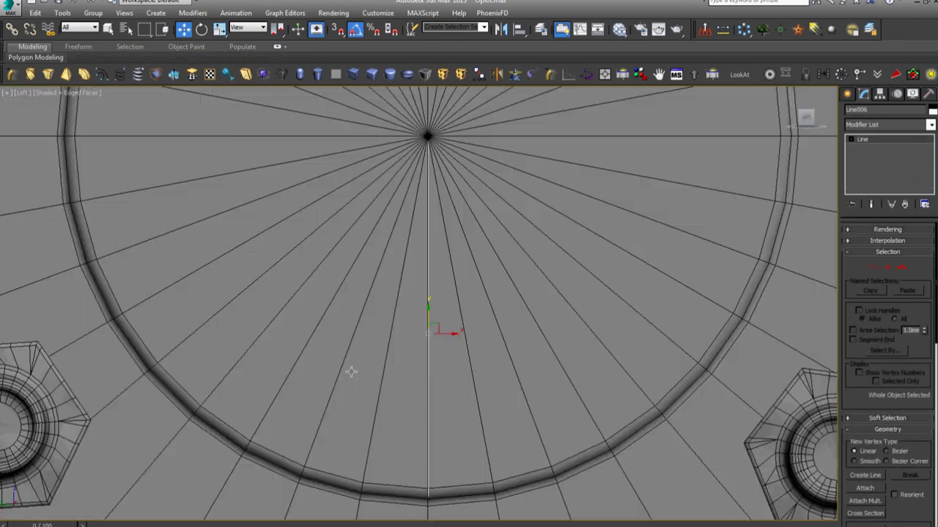
pyautogui.press('1')
pyautogui.click(427, 136)
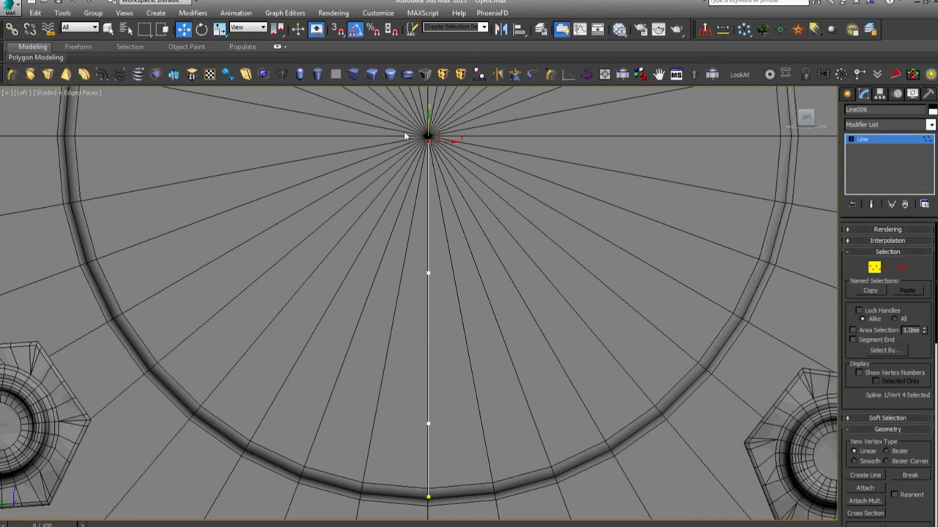
pyautogui.press('z')
pyautogui.scroll(2, 418, 299)
pyautogui.scroll(2, 421, 301)
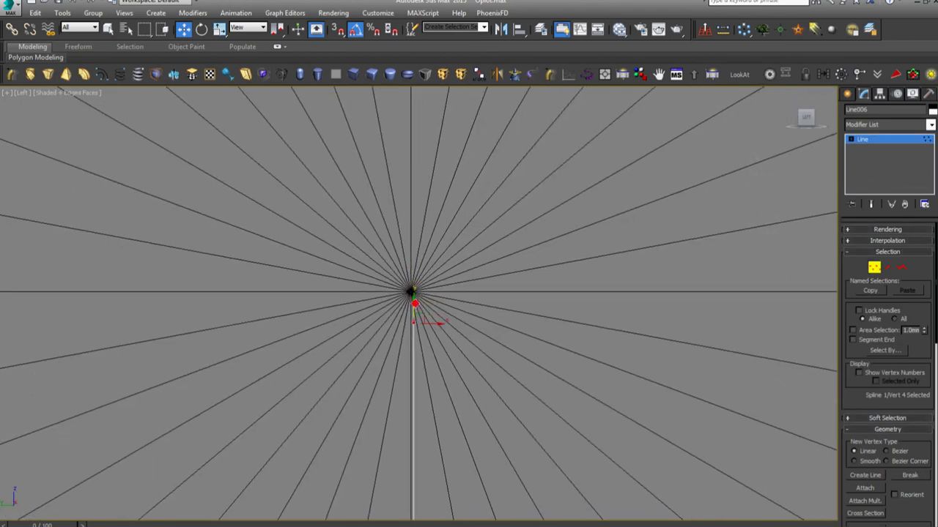
pyautogui.moveTo(419, 277); pyautogui.dragTo(412, 293)
pyautogui.click(857, 139)
# Step: Zoom and orbit around the hub to check the profile's placement
pyautogui.scroll(-5, 502, 314)
pyautogui.scroll(5, 431, 291)
pyautogui.scroll(4, 431, 291)
pyautogui.scroll(2, 396, 291)
pyautogui.scroll(2, 429, 293)
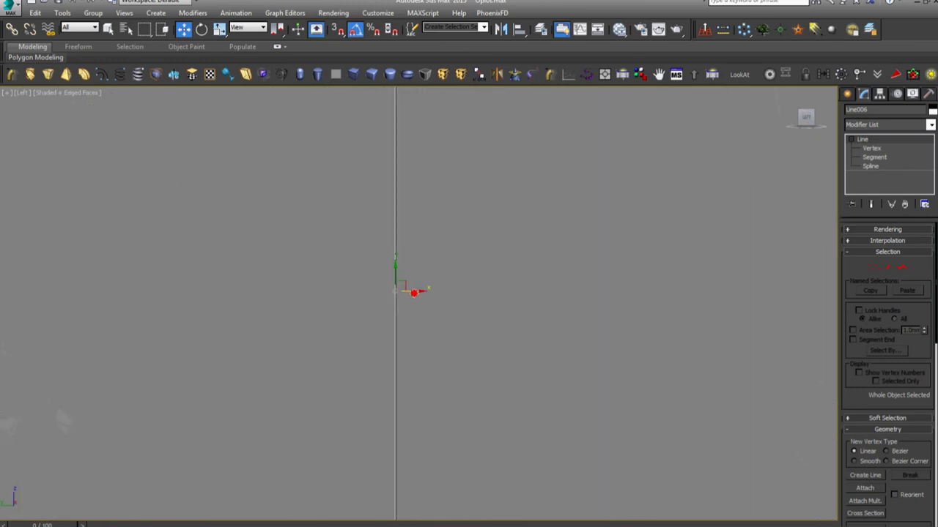
pyautogui.scroll(-5, 414, 293)
pyautogui.scroll(-4, 414, 293)
pyautogui.moveTo(413, 293)
pyautogui.keyDown('alt'); pyautogui.mouseDown(button='middle')
pyautogui.moveTo(466, 339)
pyautogui.moveTo(484, 297)
pyautogui.moveTo(496, 343)
pyautogui.mouseUp(button='middle'); pyautogui.keyUp('alt')
pyautogui.scroll(3, 466, 338)
pyautogui.scroll(-3, 464, 337)
pyautogui.scroll(-2, 465, 337)
pyautogui.scroll(3, 483, 298)
pyautogui.scroll(-3, 484, 297)
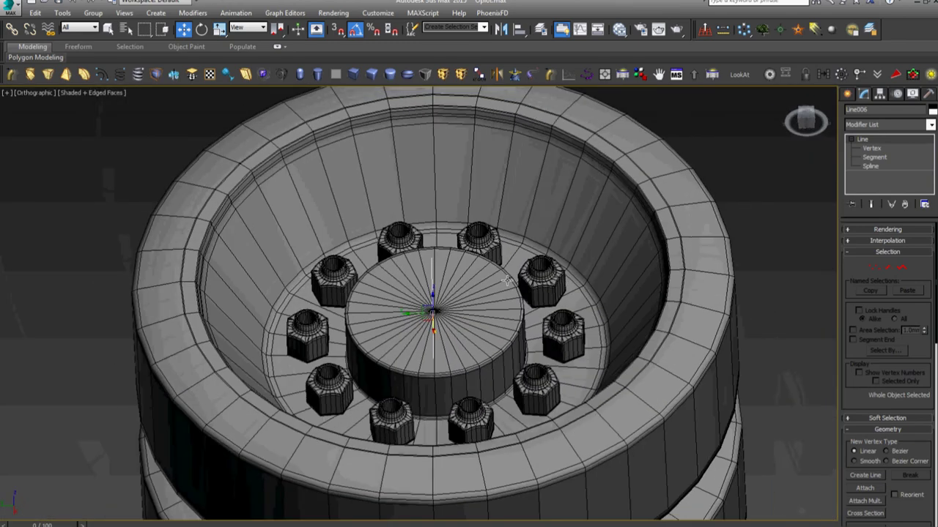
pyautogui.scroll(3, 495, 343)
pyautogui.scroll(-3, 496, 343)
# Step: Apply a Lathe modifier to the profile line, revolving about X with Align Center
pyautogui.press('l')
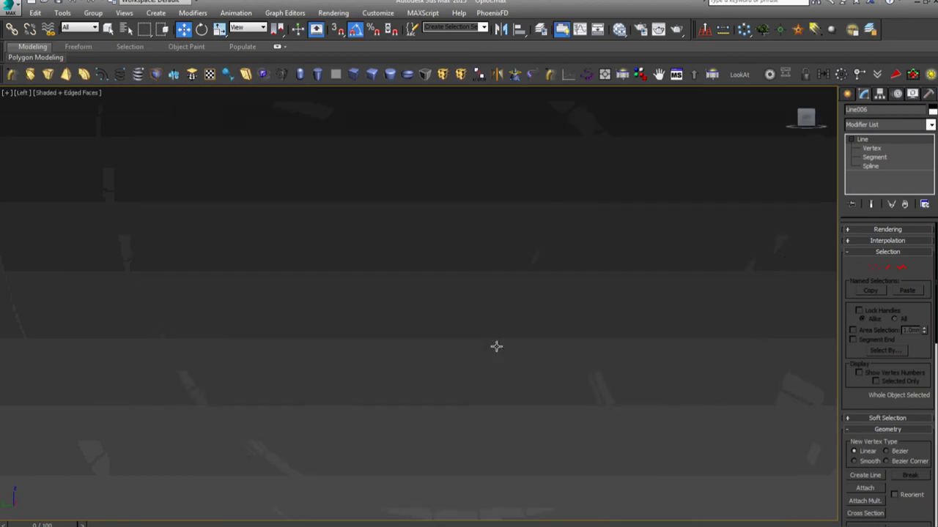
pyautogui.press('z')
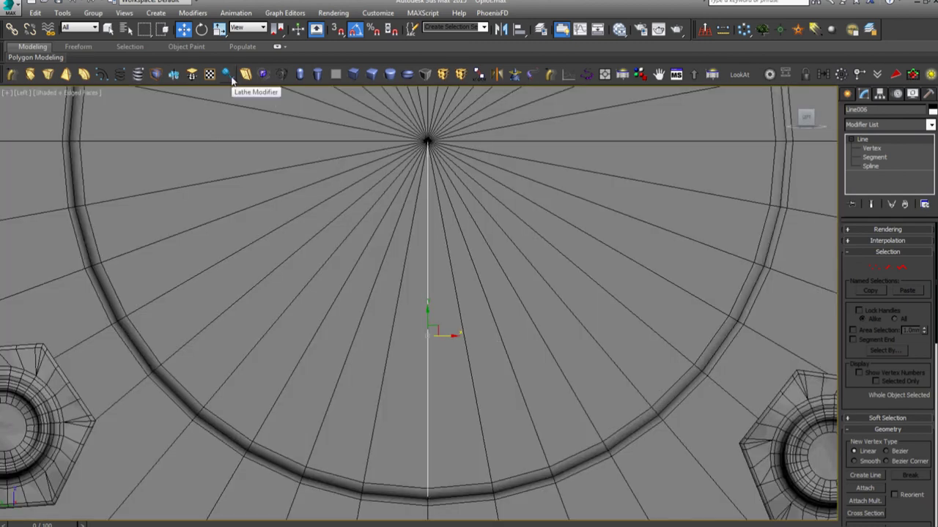
pyautogui.click(229, 74)
pyautogui.moveTo(470, 266); pyautogui.dragTo(473, 293, button='middle')
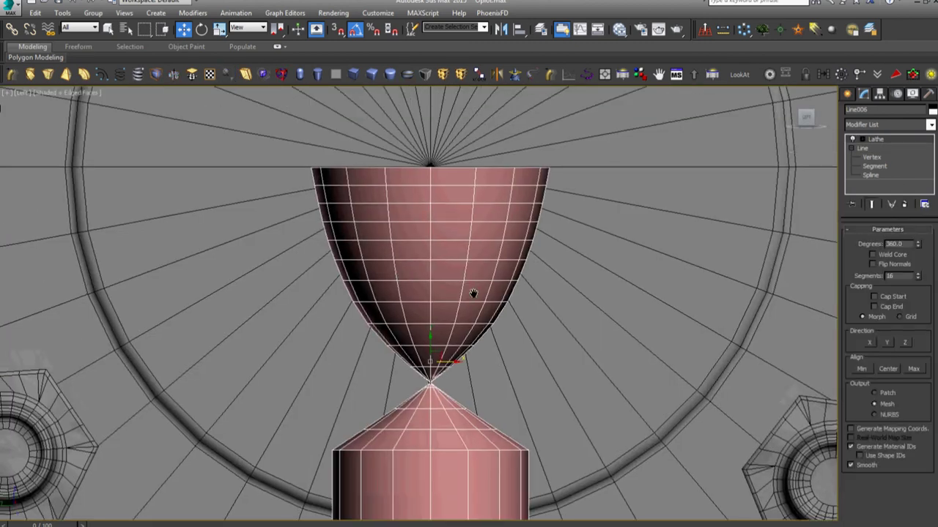
pyautogui.click(905, 344)
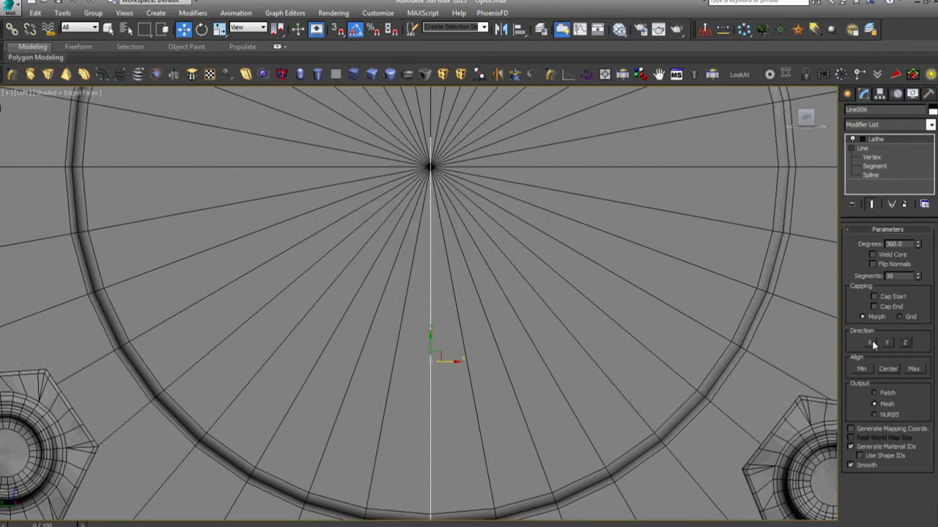
pyautogui.click(872, 344)
pyautogui.scroll(-1, 565, 330)
pyautogui.scroll(-2, 569, 343)
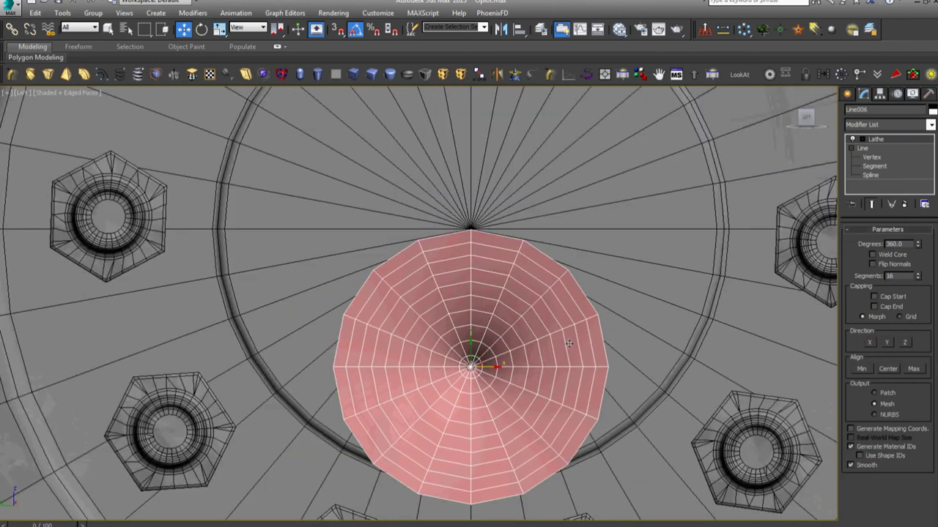
pyautogui.click(888, 369)
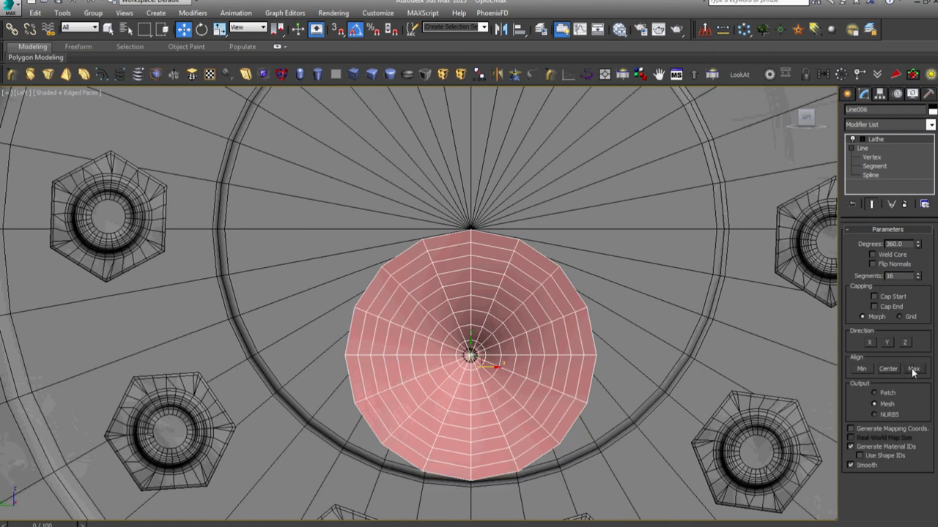
# Step: Reposition the Lathe axis to shape and widen the dome
pyautogui.moveTo(471, 337); pyautogui.dragTo(475, 231)
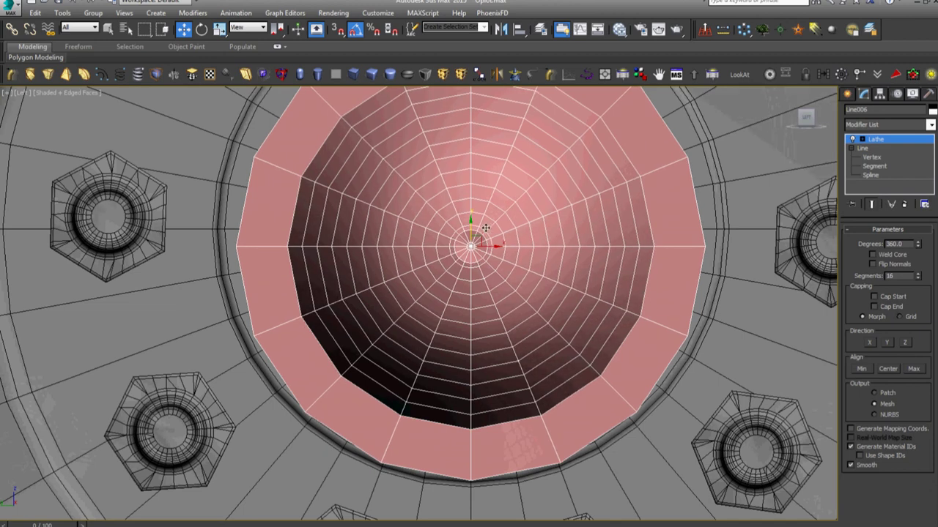
pyautogui.moveTo(475, 231); pyautogui.dragTo(476, 302, button='middle')
pyautogui.moveTo(476, 303); pyautogui.dragTo(482, 287)
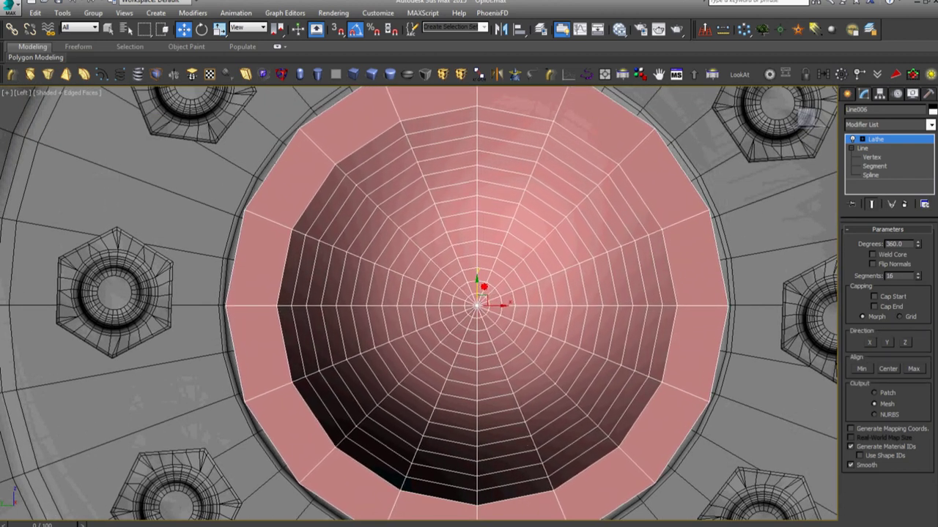
pyautogui.scroll(-3, 484, 287)
pyautogui.keyDown('alt'); pyautogui.moveTo(550, 320); pyautogui.dragTo(538, 338, button='middle'); pyautogui.keyUp('alt')
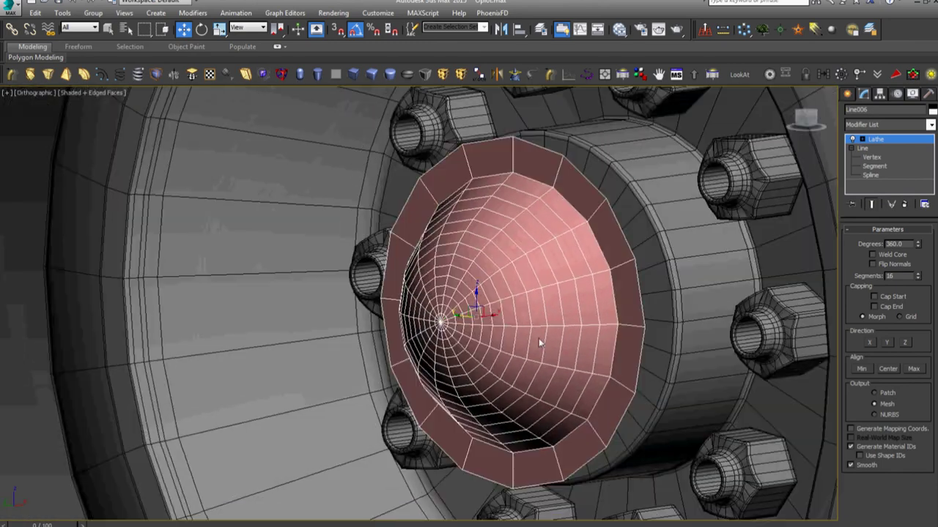
pyautogui.scroll(2, 539, 338)
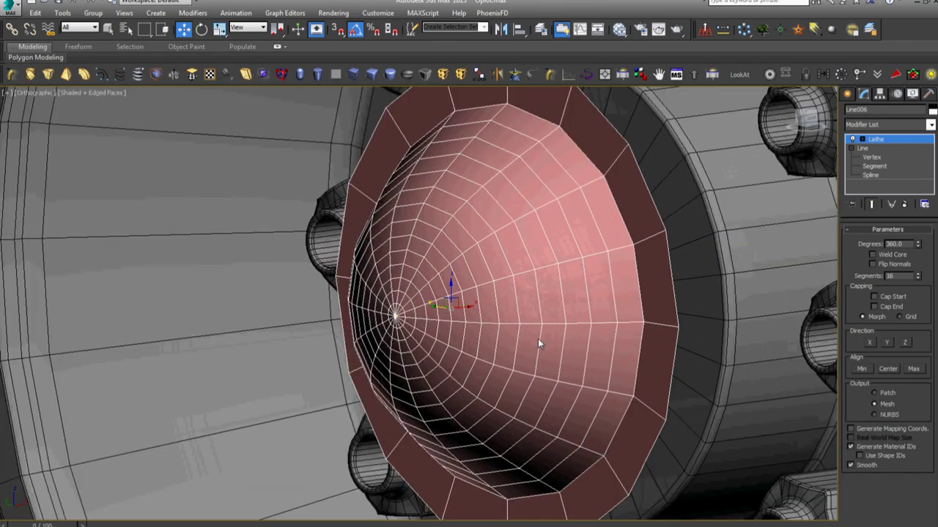
pyautogui.moveTo(550, 342)
pyautogui.keyDown('alt'); pyautogui.mouseDown(button='middle')
pyautogui.moveTo(518, 349)
pyautogui.moveTo(571, 346)
pyautogui.moveTo(472, 330)
pyautogui.mouseUp(button='middle'); pyautogui.keyUp('alt')
# Step: Set the Lathe to 32 segments so the hub cap sits among the bolts
pyautogui.scroll(2, 571, 346)
pyautogui.scroll(2, 470, 333)
pyautogui.scroll(2, 470, 334)
pyautogui.scroll(2, 470, 334)
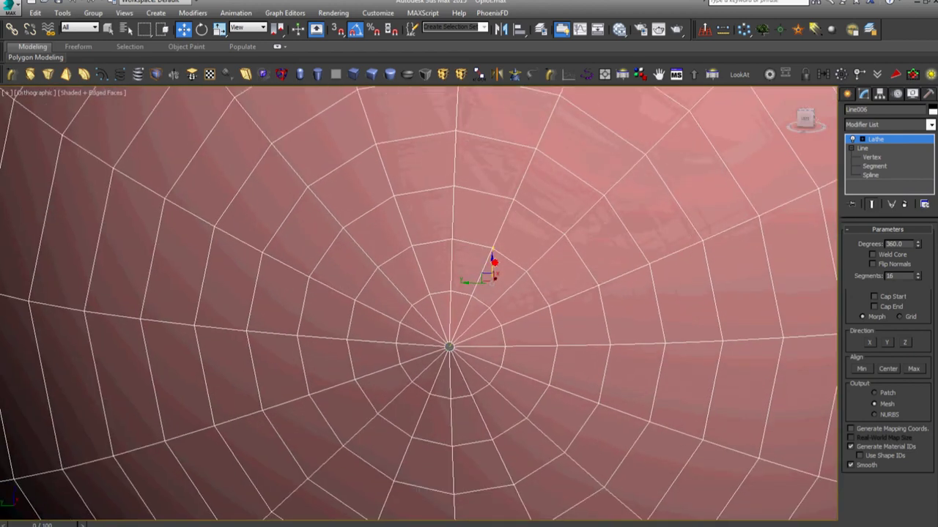
pyautogui.scroll(-1, 493, 261)
pyautogui.scroll(-2, 493, 262)
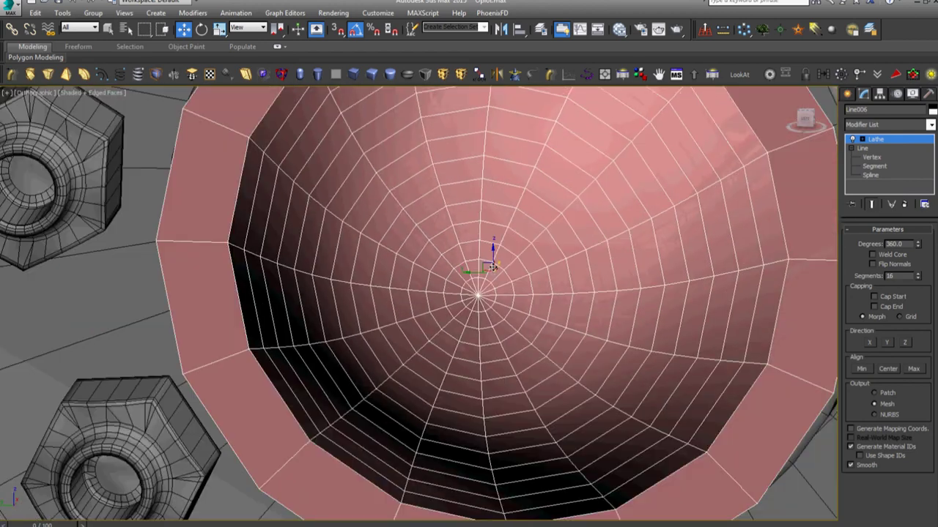
pyautogui.scroll(-2, 493, 262)
pyautogui.scroll(-1, 715, 331)
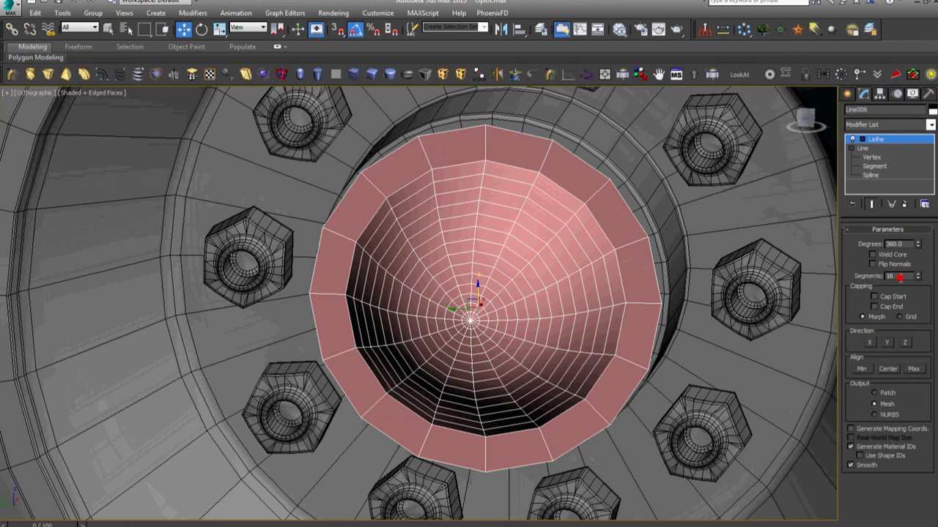
pyautogui.write('32')
pyautogui.press('Return')
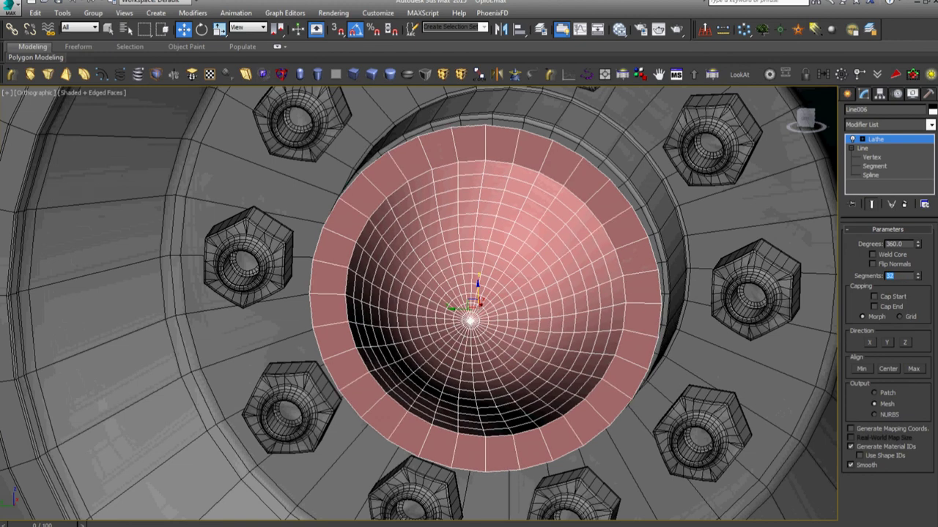
pyautogui.scroll(-1, 540, 293)
pyautogui.scroll(-2, 463, 324)
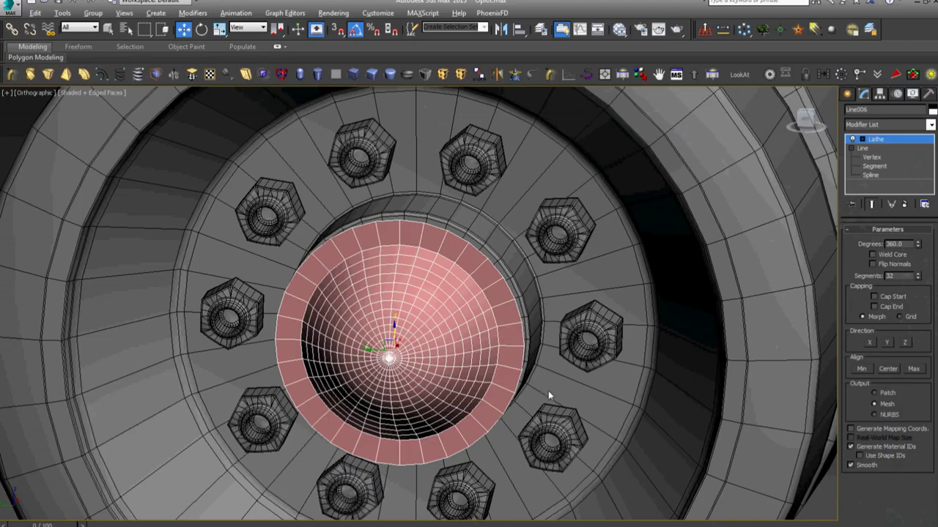
pyautogui.keyDown('alt'); pyautogui.moveTo(548, 392); pyautogui.dragTo(811, 216, button='middle'); pyautogui.keyUp('alt')
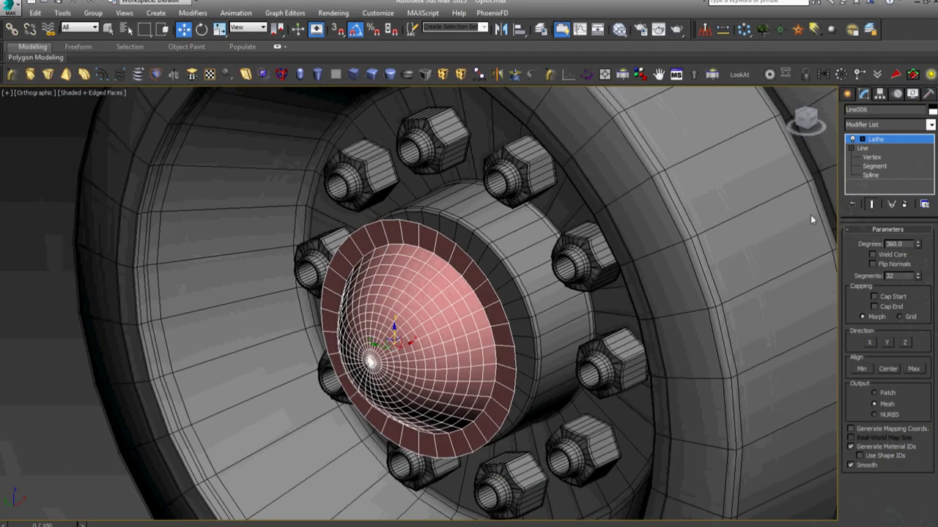
# Step: Convert the profile's lower vertex to a sharp Corner
pyautogui.click(882, 160)
pyautogui.moveTo(464, 339)
pyautogui.keyDown('alt'); pyautogui.mouseDown(button='middle')
pyautogui.moveTo(430, 351)
pyautogui.moveTo(531, 347)
pyautogui.moveTo(336, 417)
pyautogui.mouseUp(button='middle'); pyautogui.keyUp('alt')
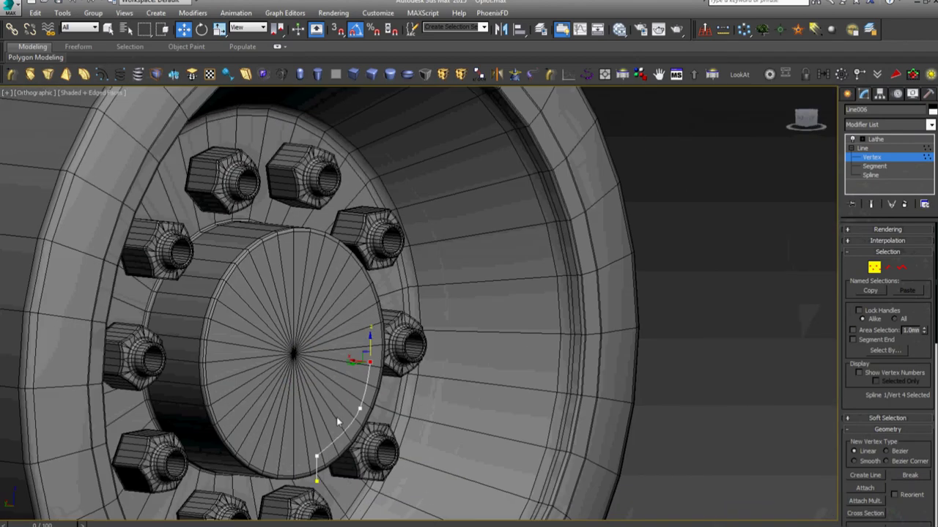
pyautogui.scroll(4, 360, 394)
pyautogui.click(379, 399)
pyautogui.rightClick(404, 370)
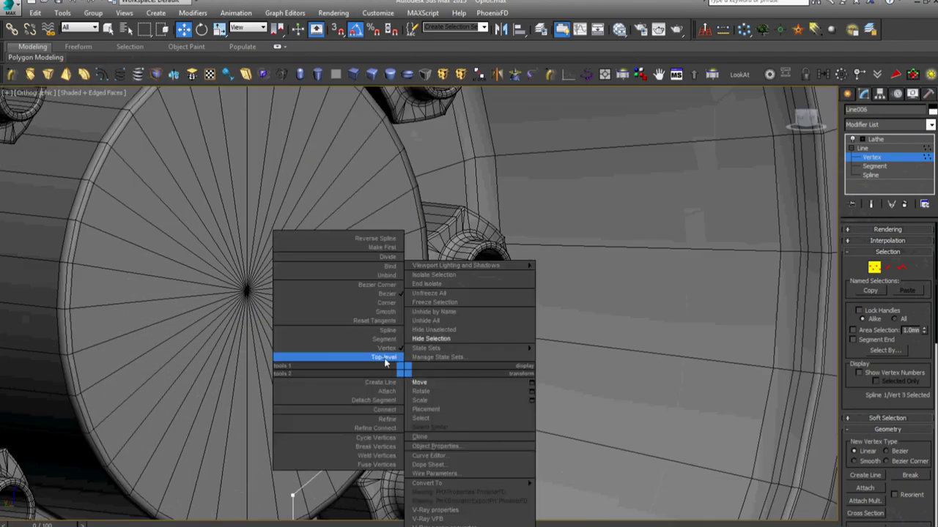
pyautogui.click(387, 311)
# Step: Move the upper profile vertex so its segment runs vertically, then view the lathed result
pyautogui.click(420, 289)
pyautogui.moveTo(420, 289)
pyautogui.keyDown('alt'); pyautogui.mouseDown(button='middle')
pyautogui.moveTo(437, 348)
pyautogui.moveTo(322, 357)
pyautogui.mouseUp(button='middle'); pyautogui.keyUp('alt')
pyautogui.moveTo(419, 304); pyautogui.dragTo(447, 313)
pyautogui.keyDown('alt'); pyautogui.moveTo(447, 313); pyautogui.dragTo(835, 151, button='middle'); pyautogui.keyUp('alt')
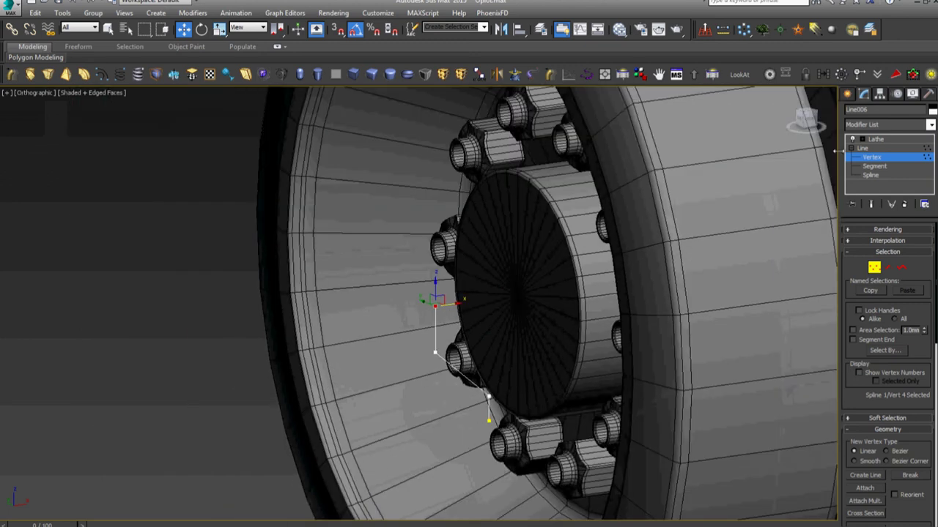
pyautogui.click(886, 139)
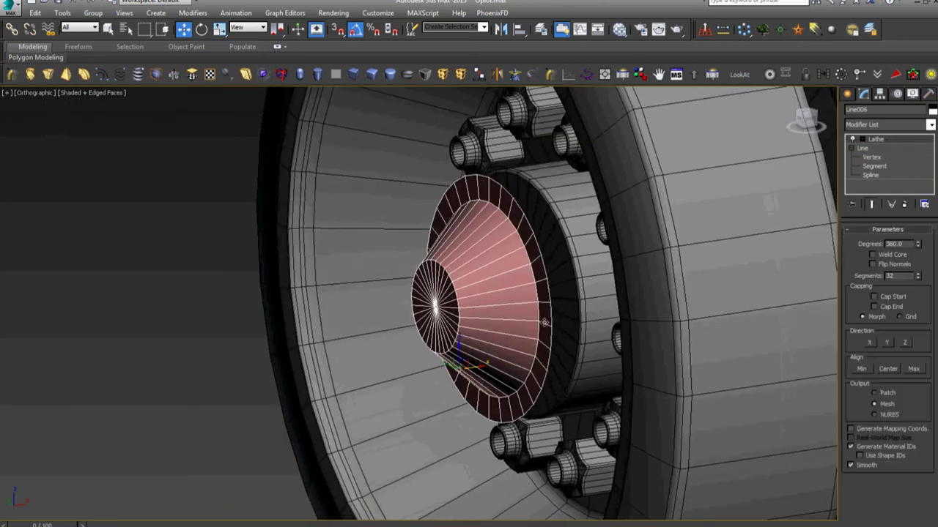
pyautogui.keyDown('alt'); pyautogui.moveTo(629, 276); pyautogui.dragTo(597, 321, button='middle'); pyautogui.keyUp('alt')
# Step: Compare with the reference photo, then marquee-select and move the lower profile vertices
pyautogui.click(235, 522)
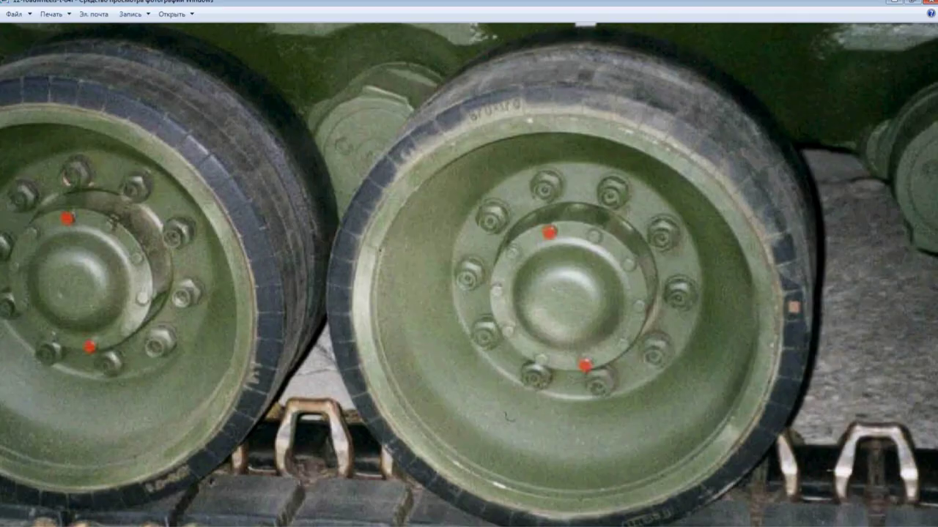
pyautogui.hotkey('alt', 'Tab')
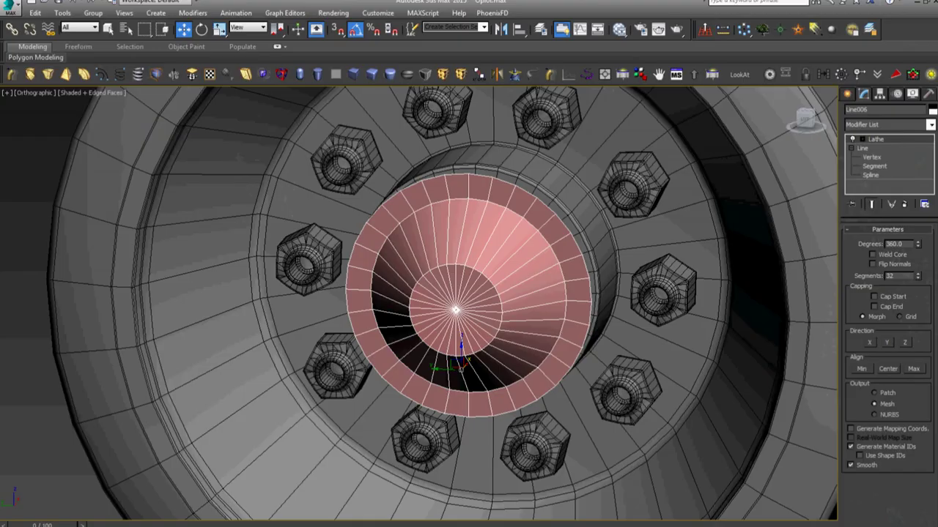
pyautogui.click(872, 157)
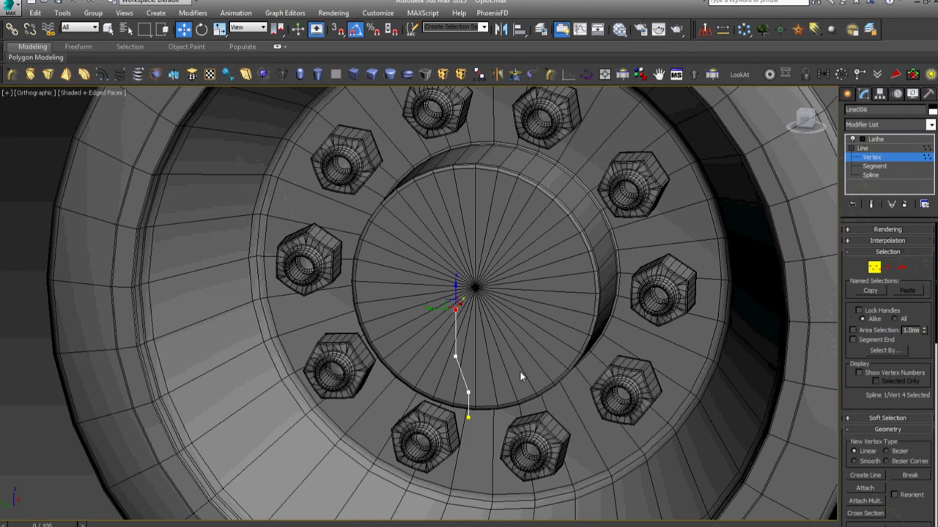
pyautogui.scroll(3, 490, 392)
pyautogui.scroll(3, 490, 393)
pyautogui.moveTo(352, 432); pyautogui.dragTo(453, 376)
pyautogui.keyDown('alt'); pyautogui.moveTo(444, 409); pyautogui.dragTo(428, 410, button='middle'); pyautogui.keyUp('alt')
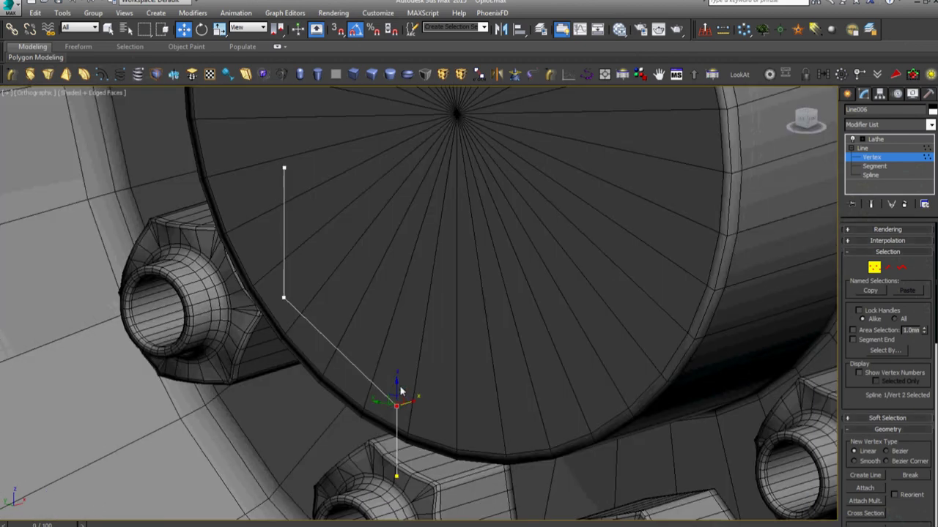
pyautogui.scroll(-4, 406, 388)
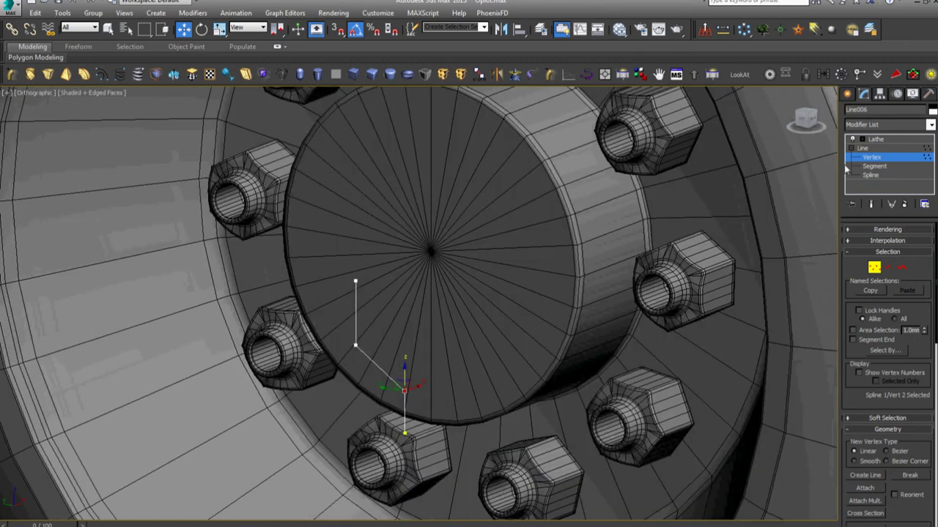
# Step: Show the Lathe result again to check the reshaped cone
pyautogui.click(863, 149)
pyautogui.click(876, 139)
pyautogui.keyDown('alt'); pyautogui.moveTo(512, 293); pyautogui.dragTo(561, 209, button='middle'); pyautogui.keyUp('alt')
pyautogui.rightClick(561, 209)
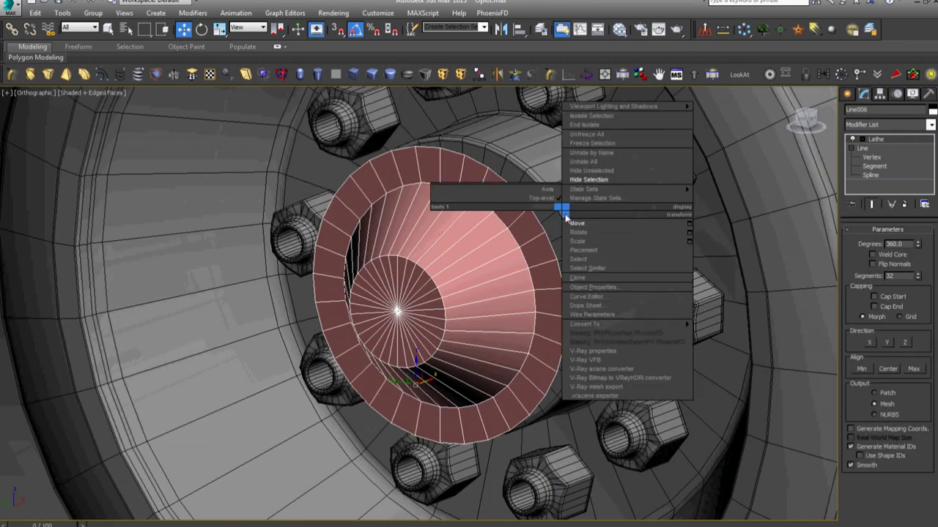
pyautogui.click(517, 339)
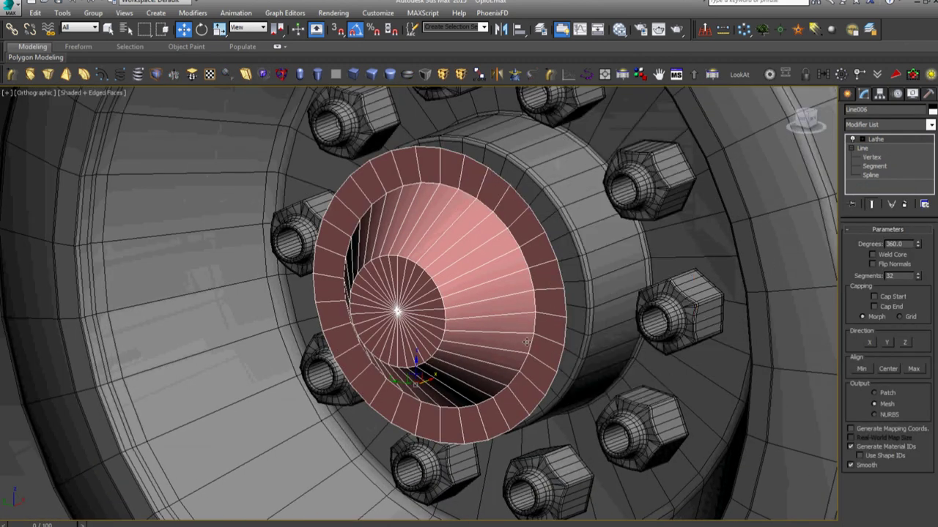
pyautogui.click(872, 156)
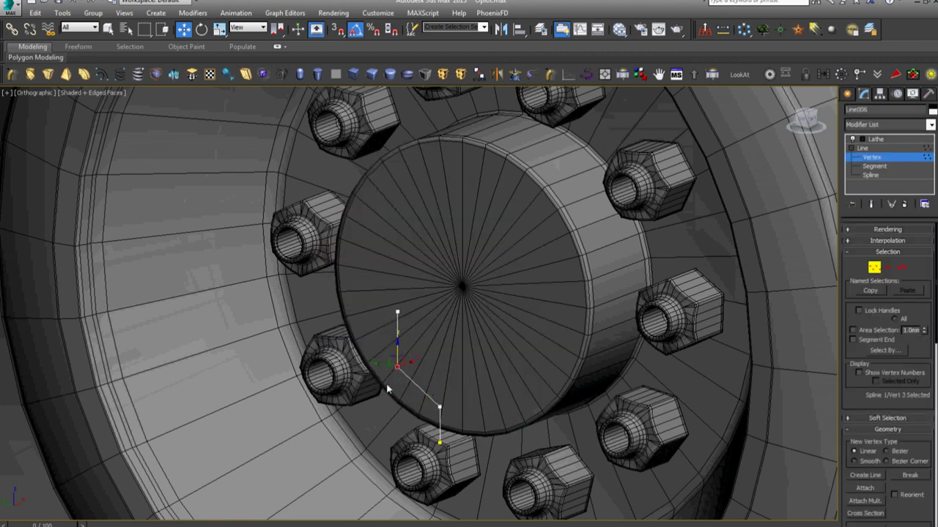
pyautogui.click(876, 139)
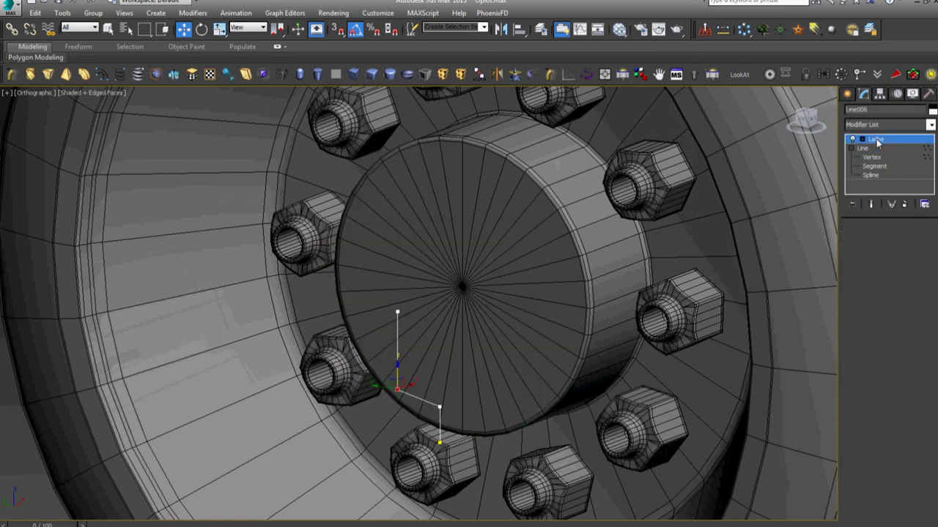
# Step: Convert the hub cap to Editable Poly and weld all vertices at 1.0mm, 128 down to 97
pyautogui.press('e')
pyautogui.rightClick(579, 265)
pyautogui.moveTo(643, 379)
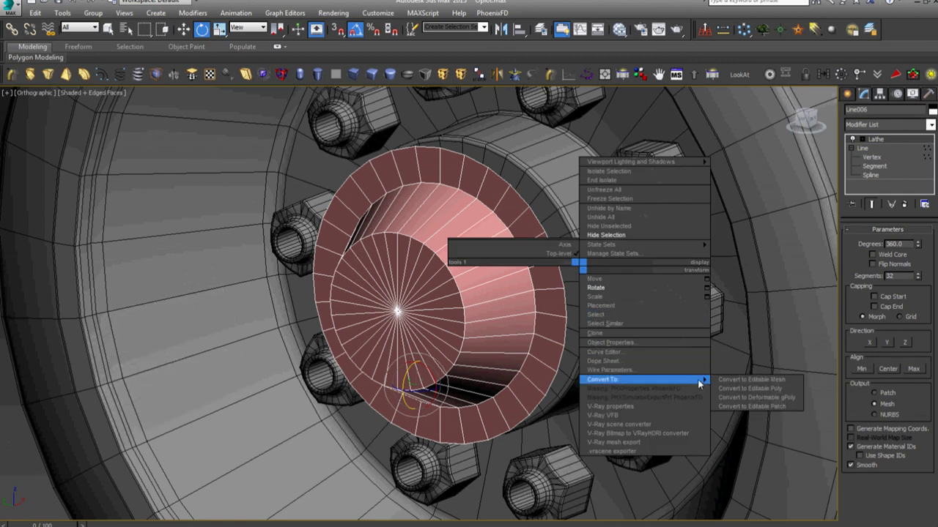
pyautogui.click(750, 393)
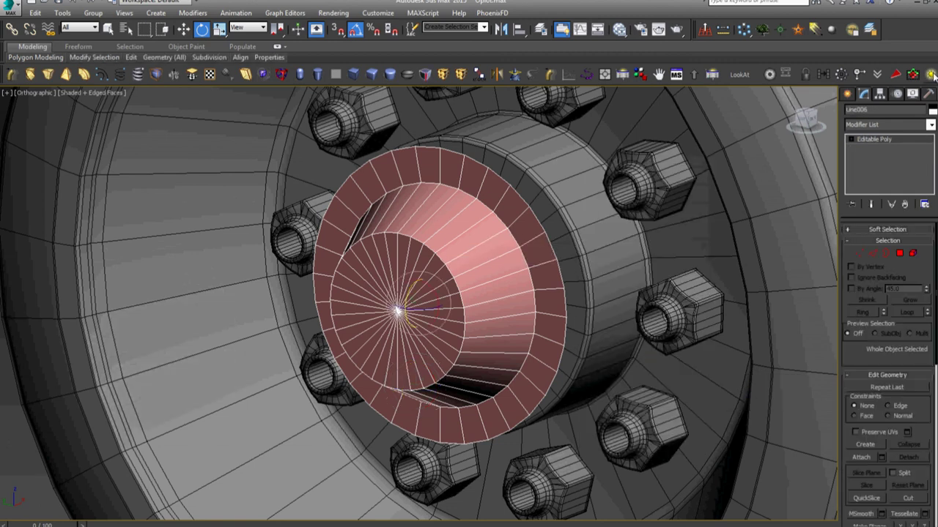
pyautogui.hotkey('ctrl', 'a')
pyautogui.rightClick(603, 252)
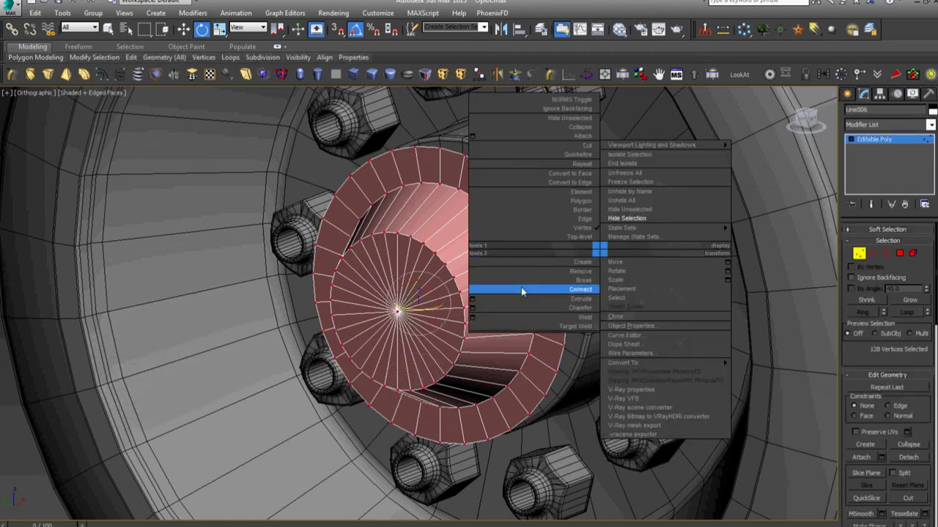
pyautogui.click(472, 320)
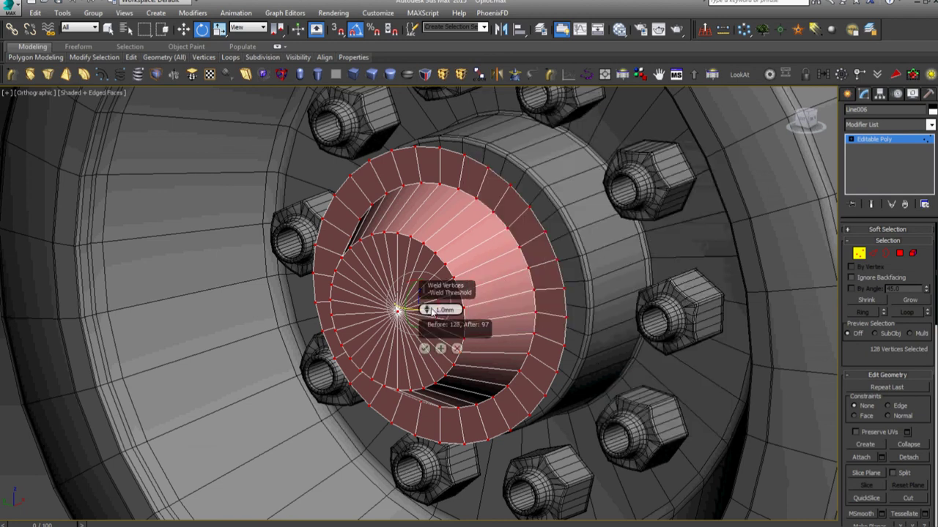
pyautogui.click(424, 349)
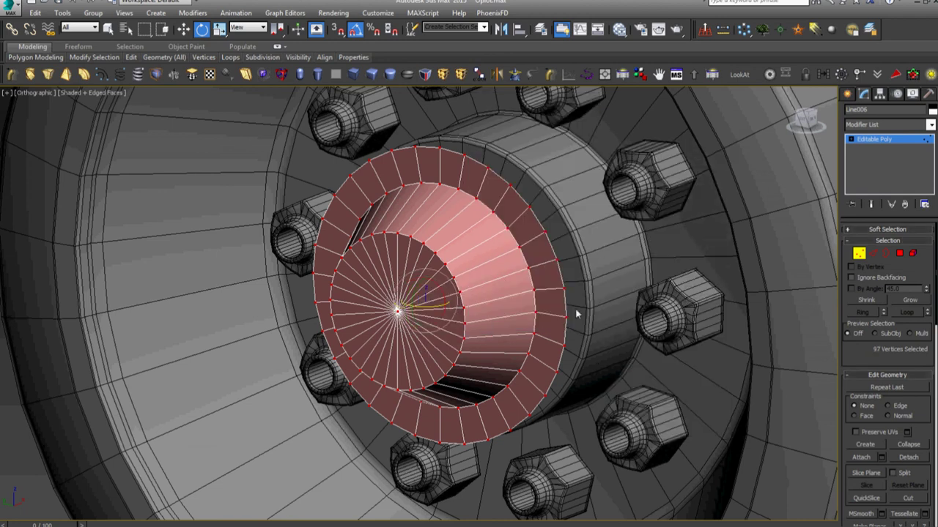
pyautogui.click(850, 139)
pyautogui.click(874, 139)
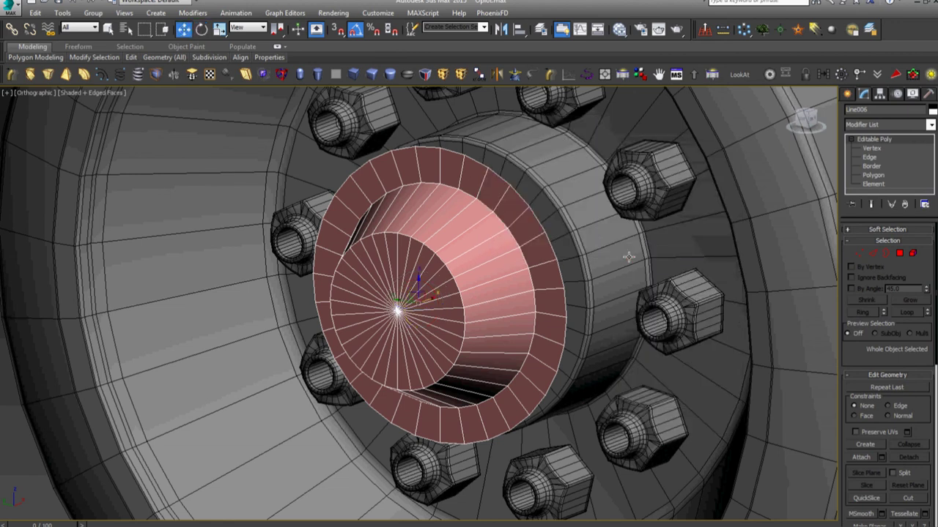
# Step: Shift-scale the cap's outer border outward to extrude a new flange ring
pyautogui.press('3')
pyautogui.click(565, 287)
pyautogui.keyDown('alt'); pyautogui.moveTo(557, 264); pyautogui.dragTo(502, 288, button='middle'); pyautogui.keyUp('alt')
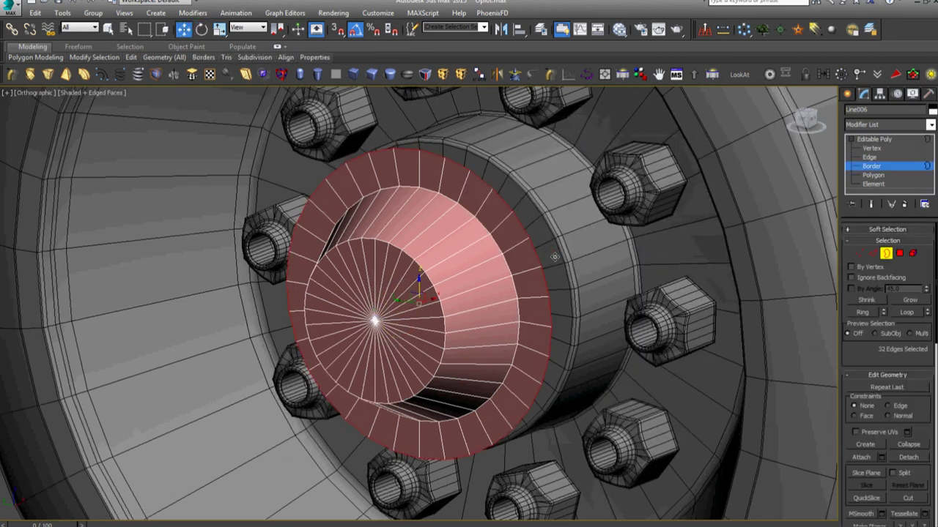
pyautogui.scroll(2, 501, 288)
pyautogui.scroll(2, 472, 295)
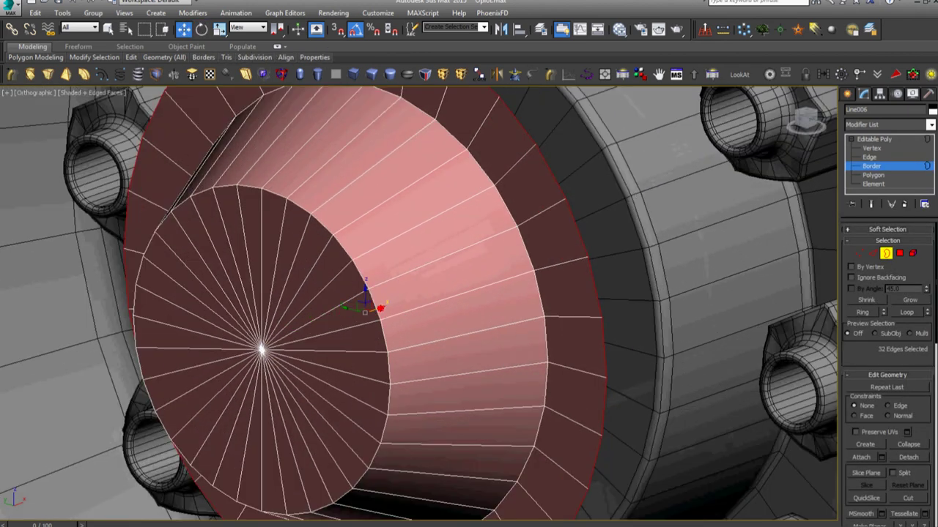
pyautogui.keyDown('shift'); pyautogui.moveTo(381, 307); pyautogui.dragTo(431, 305); pyautogui.keyUp('shift')
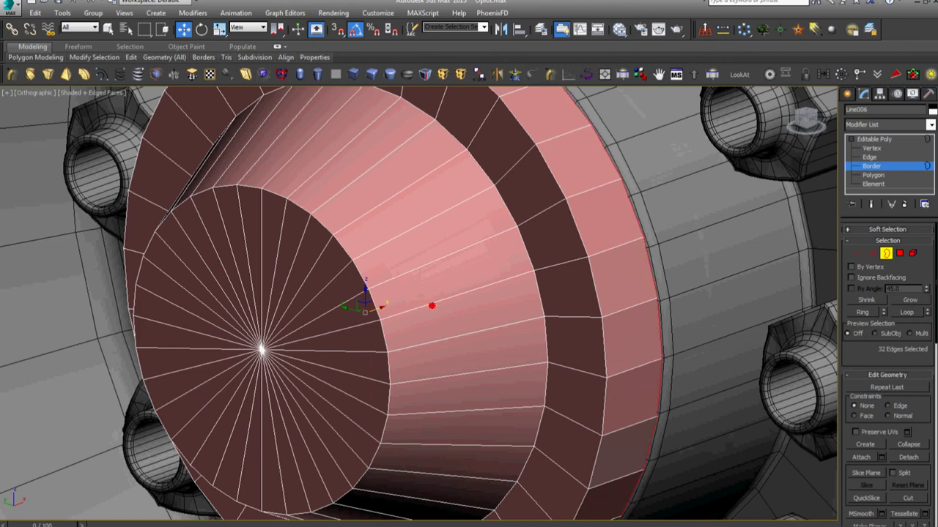
pyautogui.scroll(-2, 432, 305)
pyautogui.scroll(-2, 444, 326)
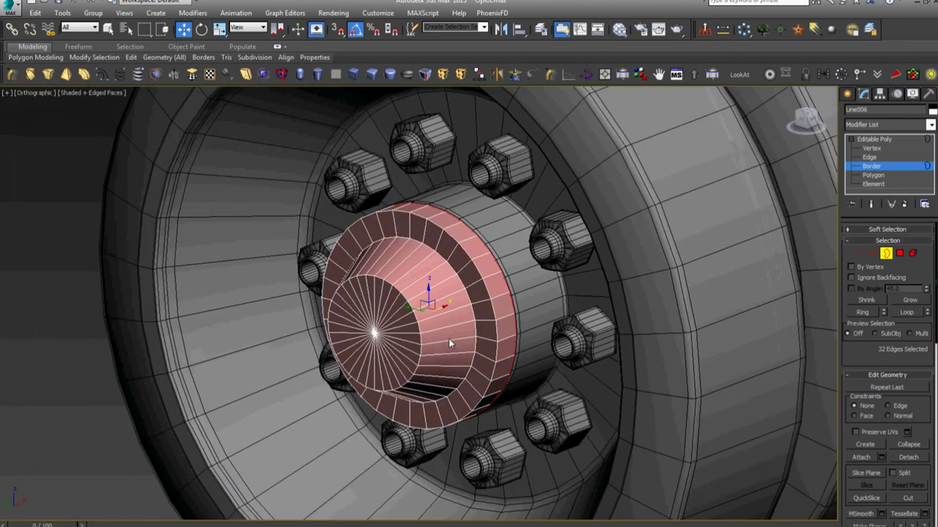
pyautogui.scroll(-1, 448, 338)
# Step: Return to object level and compare the hub cap with the reference photo
pyautogui.click(875, 139)
pyautogui.scroll(2, 454, 320)
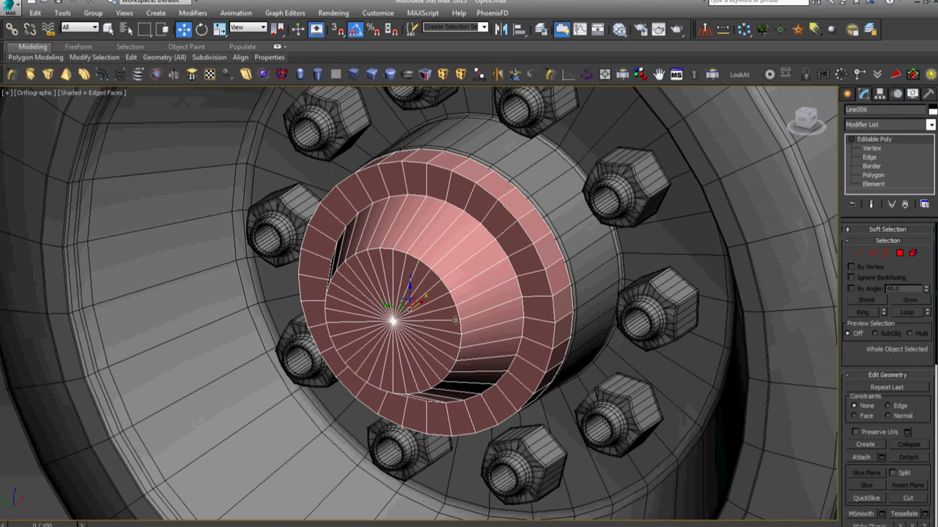
pyautogui.moveTo(456, 320)
pyautogui.keyDown('alt'); pyautogui.mouseDown(button='middle')
pyautogui.moveTo(470, 314)
pyautogui.moveTo(430, 335)
pyautogui.mouseUp(button='middle'); pyautogui.keyUp('alt')
pyautogui.hotkey('alt', 'Tab')
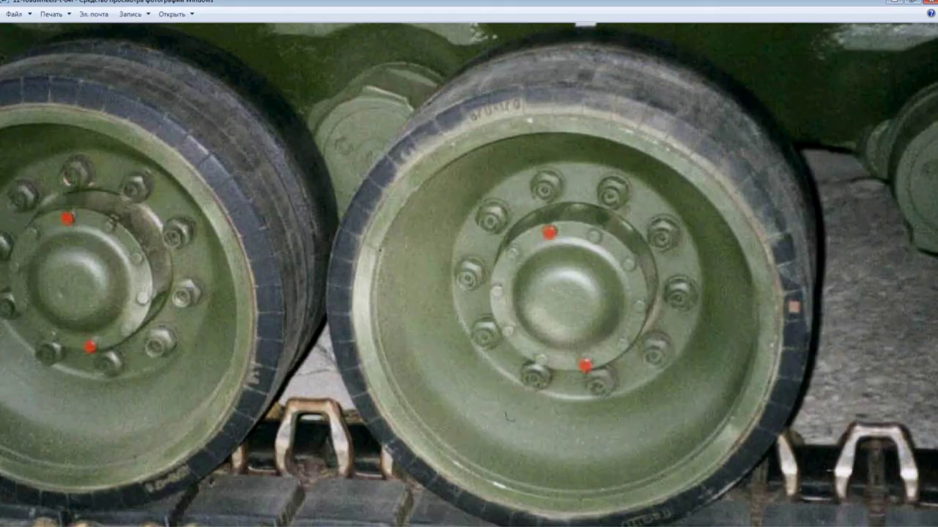
pyautogui.hotkey('alt', 'Tab')
# Step: Chamfer the dome's edge loops with 4 segments and a narrow width
pyautogui.press('2')
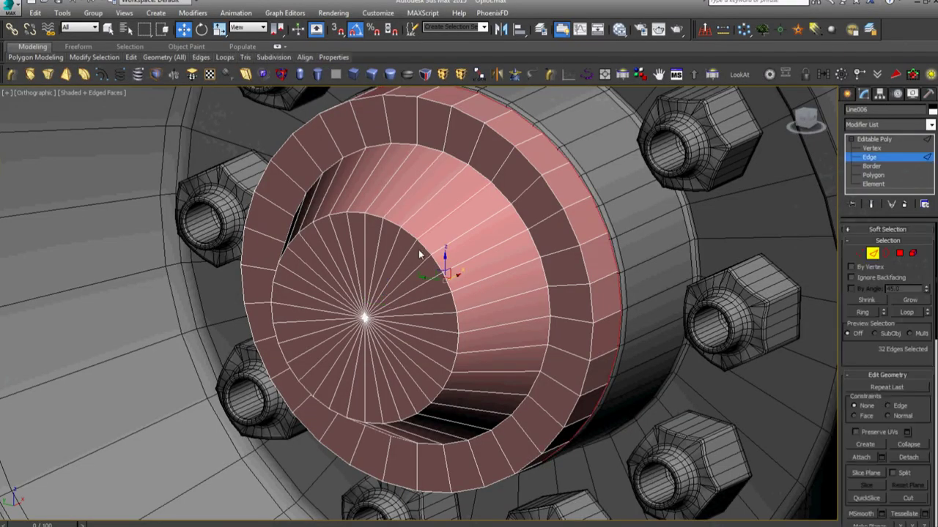
pyautogui.click(421, 248)
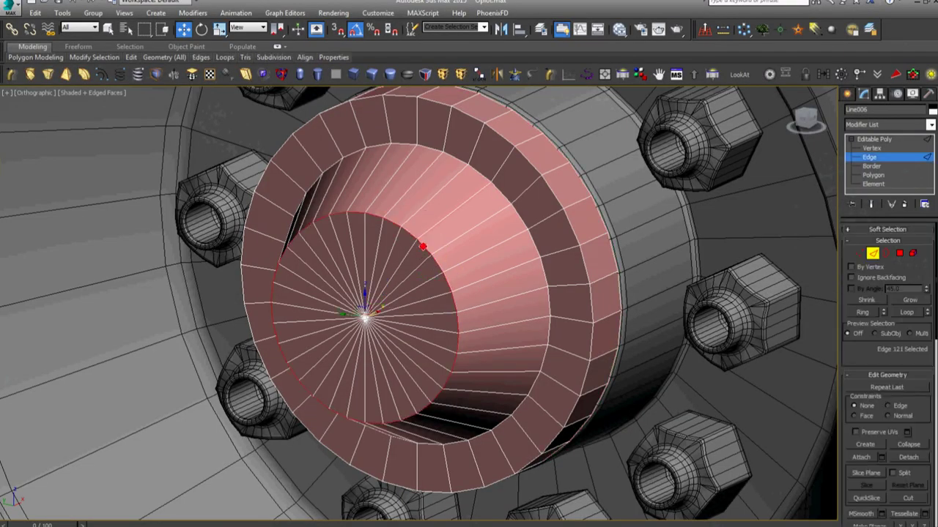
pyautogui.keyDown('ctrl'); pyautogui.doubleClick(502, 192); pyautogui.keyUp('ctrl')
pyautogui.rightClick(498, 189)
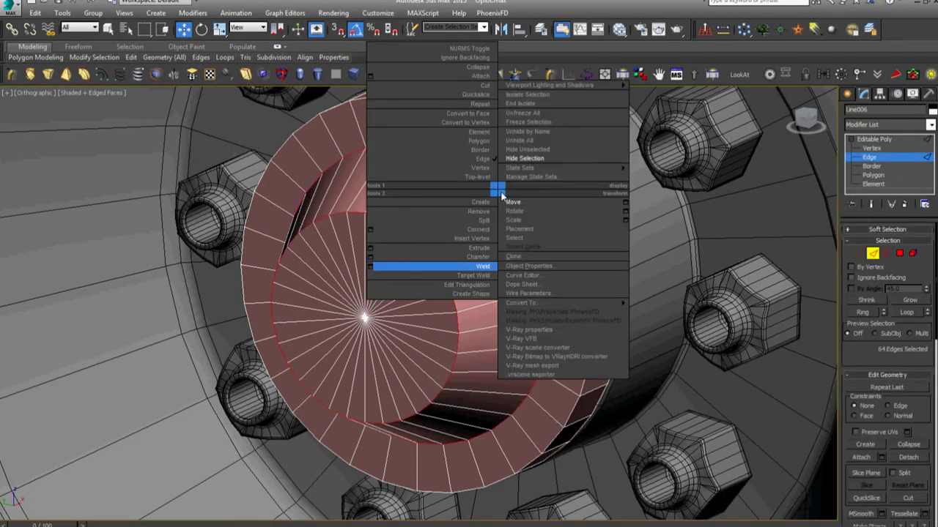
pyautogui.click(375, 258)
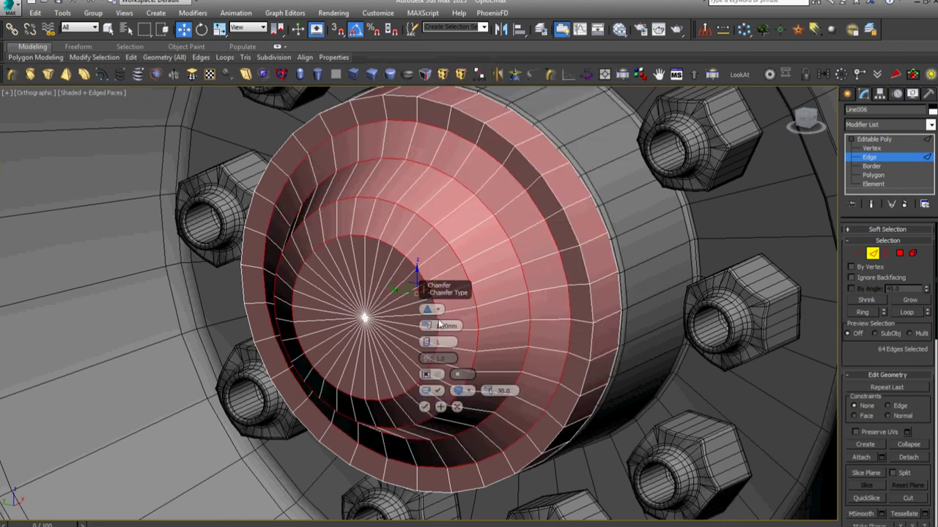
pyautogui.moveTo(427, 325)
pyautogui.mouseDown()
pyautogui.moveTo(427, 316)
pyautogui.moveTo(427, 335)
pyautogui.mouseUp()
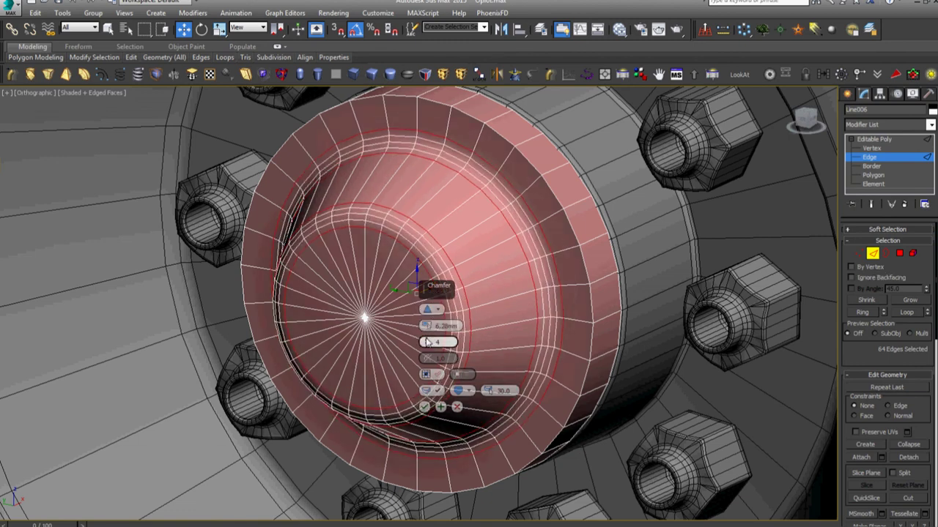
pyautogui.click(424, 407)
# Step: Chamfer the edge loop near the rim with 4 segments and return to object level
pyautogui.click(573, 219)
pyautogui.doubleClick(573, 219)
pyautogui.scroll(5, 572, 219)
pyautogui.rightClick(567, 217)
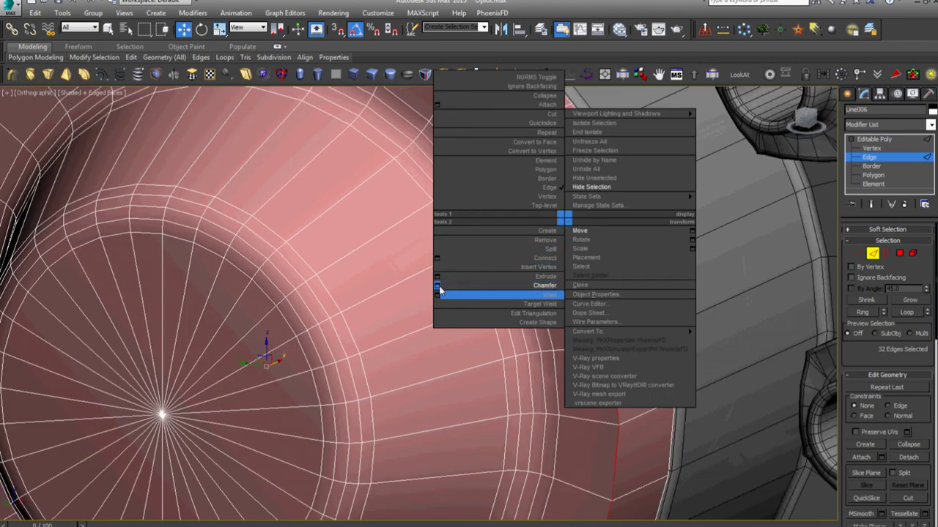
pyautogui.click(438, 289)
pyautogui.moveTo(427, 326); pyautogui.dragTo(428, 345)
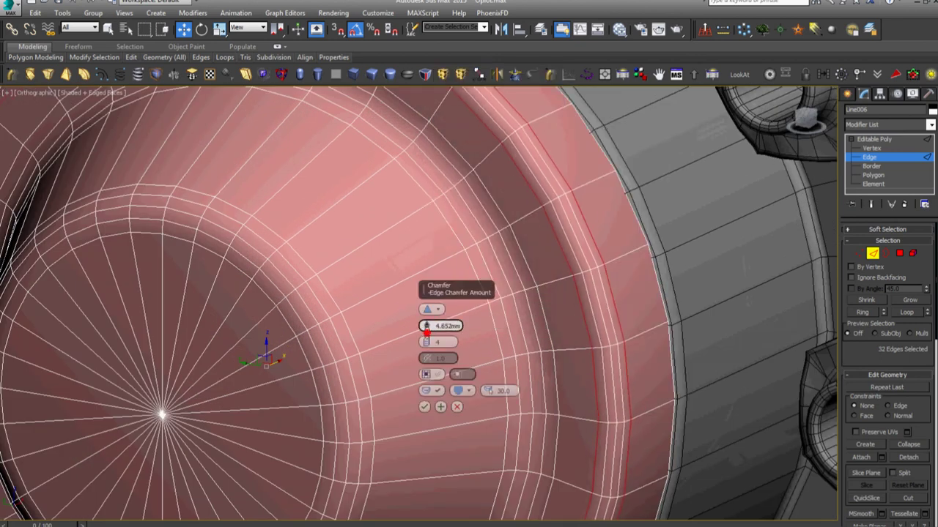
pyautogui.click(424, 406)
pyautogui.scroll(-8, 422, 407)
pyautogui.moveTo(422, 406); pyautogui.dragTo(470, 347, button='middle')
pyautogui.click(874, 139)
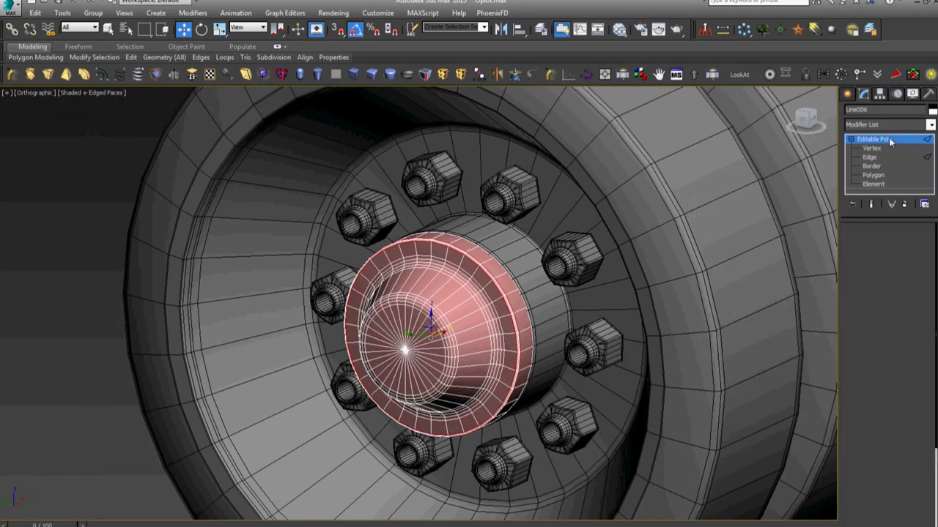
pyautogui.rightClick(535, 311)
pyautogui.click(557, 342)
pyautogui.scroll(3, 411, 335)
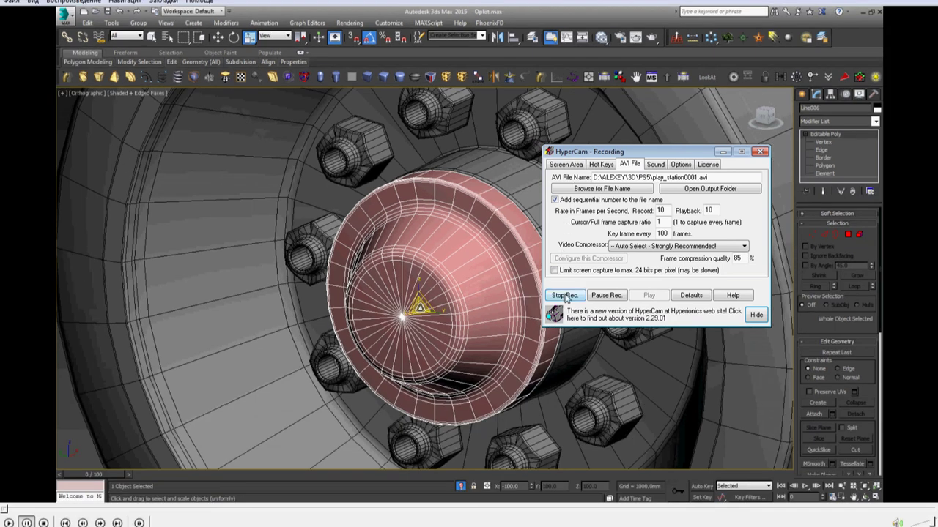